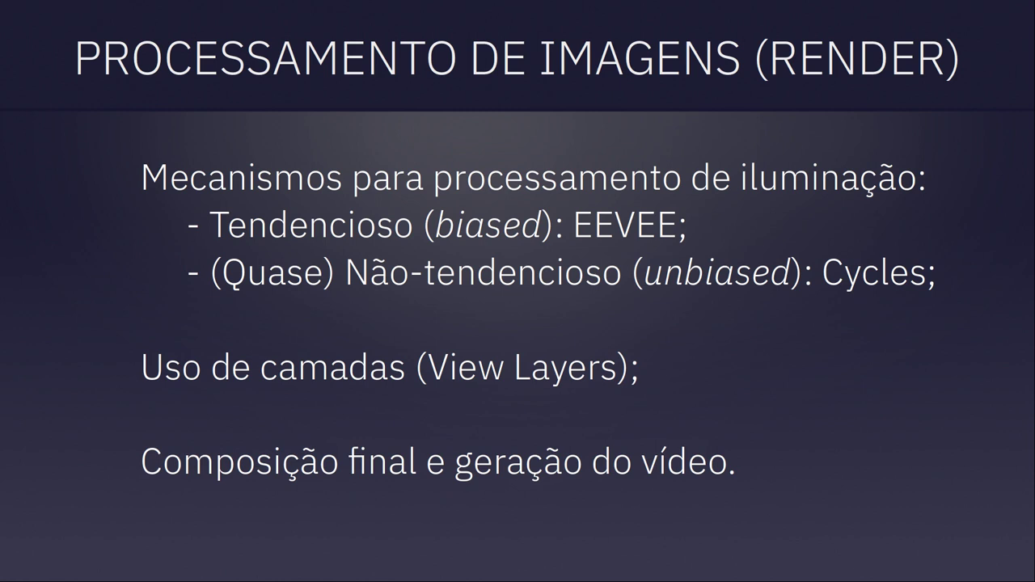
Step: Advance to the slide of a bulb-lit face with yellow and grey light-ray arrows
key("Right")
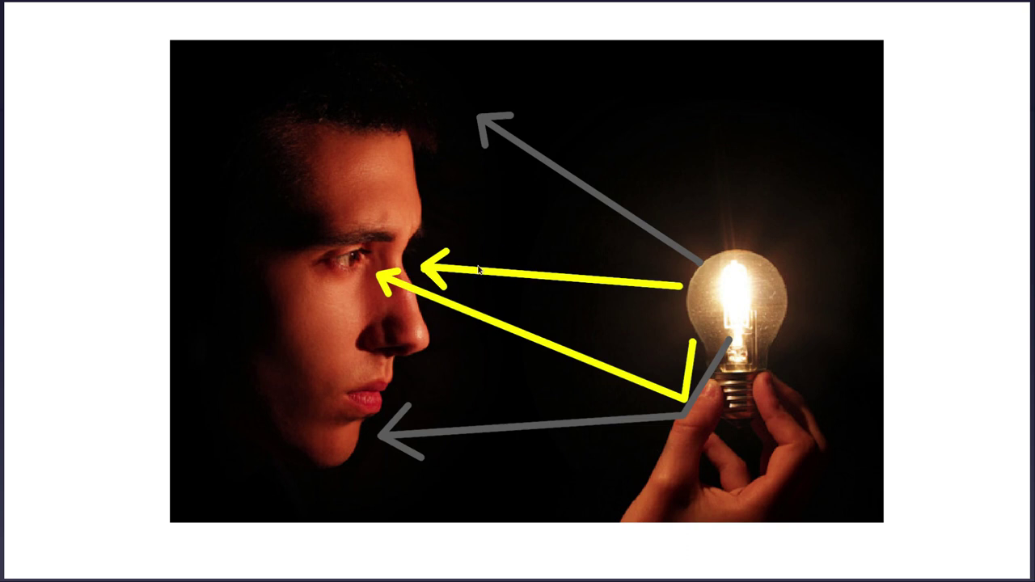
Step: Advance to the slide showing a camera, red cube and light-path rays
key("Right")
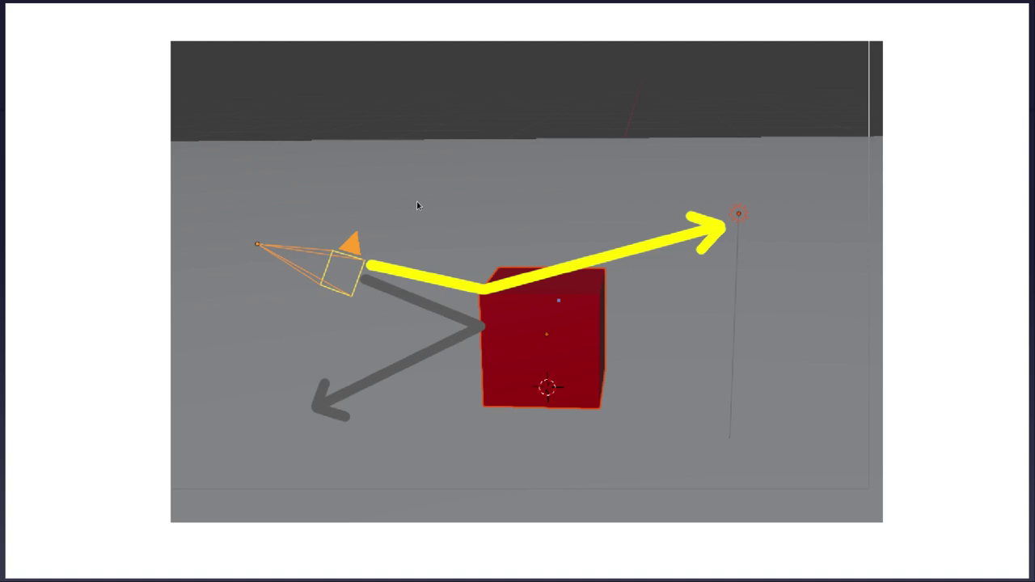
Step: Bring the Blender window with Luxo.blend to full screen and scroll to the top of Render Properties
key("super")
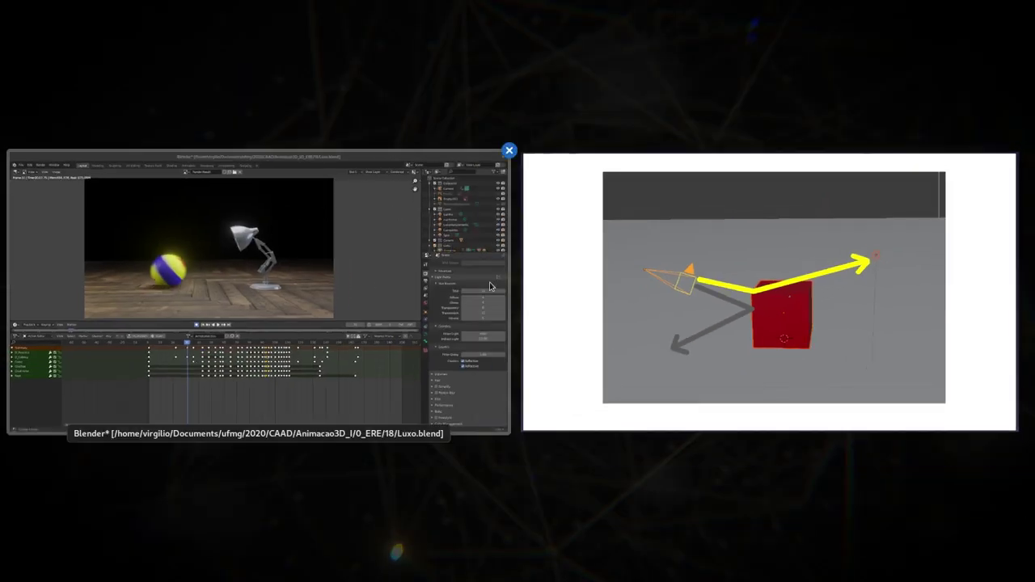
left_click(393, 279)
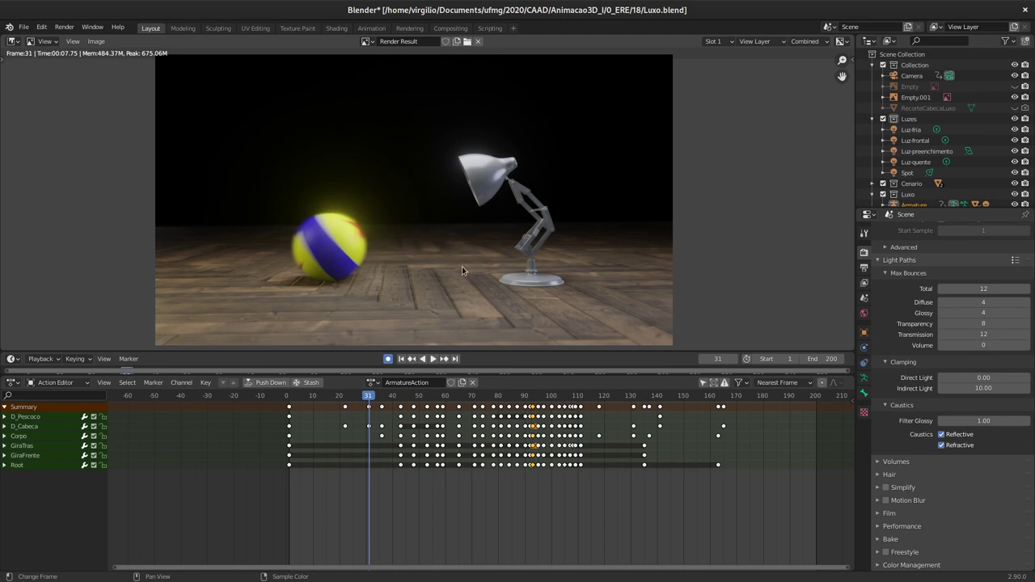
scroll(898, 356, "up", 2)
scroll(898, 368, "up", 2)
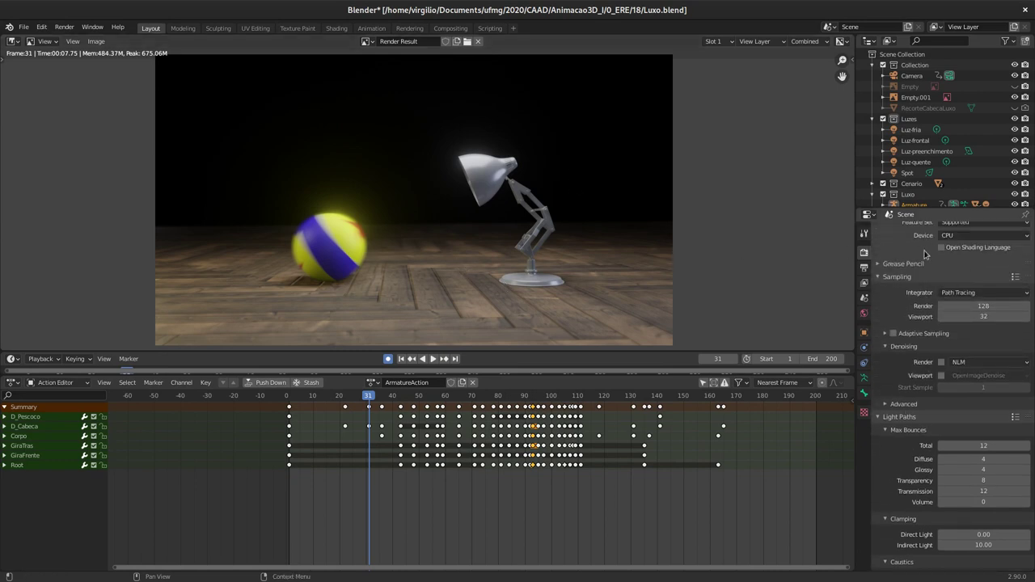
scroll(897, 373, "up", 1)
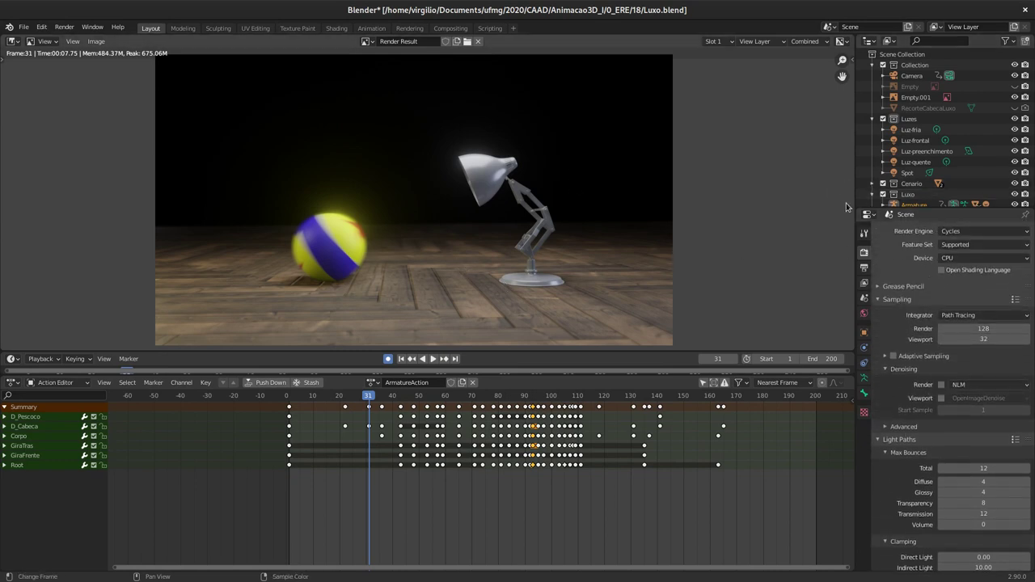
Step: Set the render engine to Eevee and look through the Render and Editor Type menus
left_click(968, 231)
left_click(958, 245)
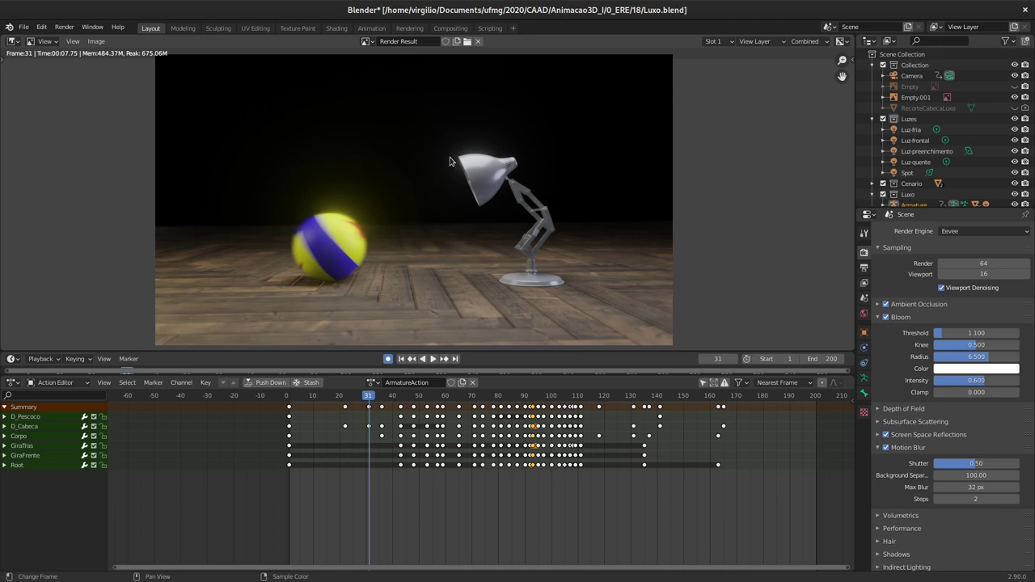
left_click(65, 30)
left_click(12, 41)
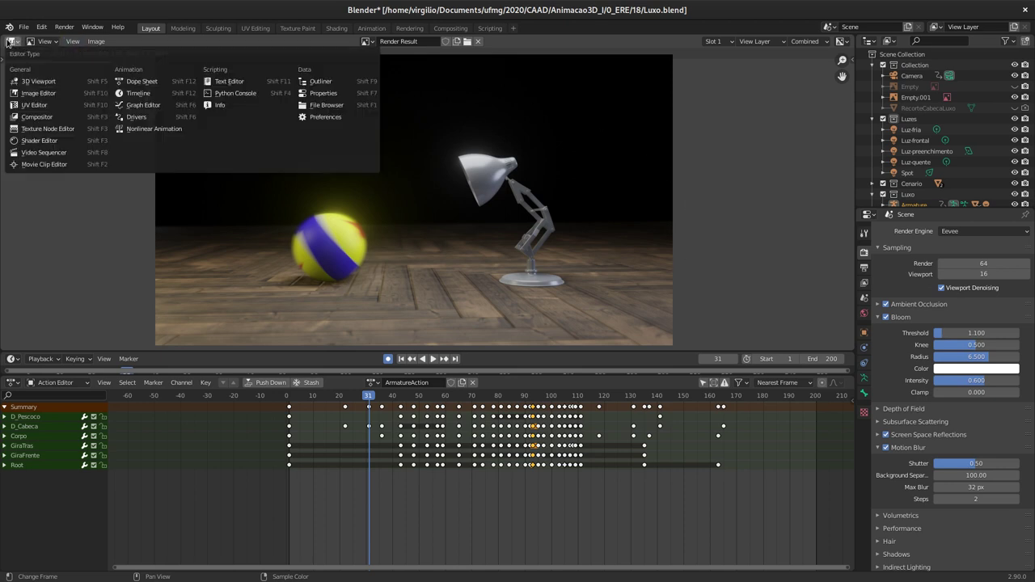
left_click(153, 38)
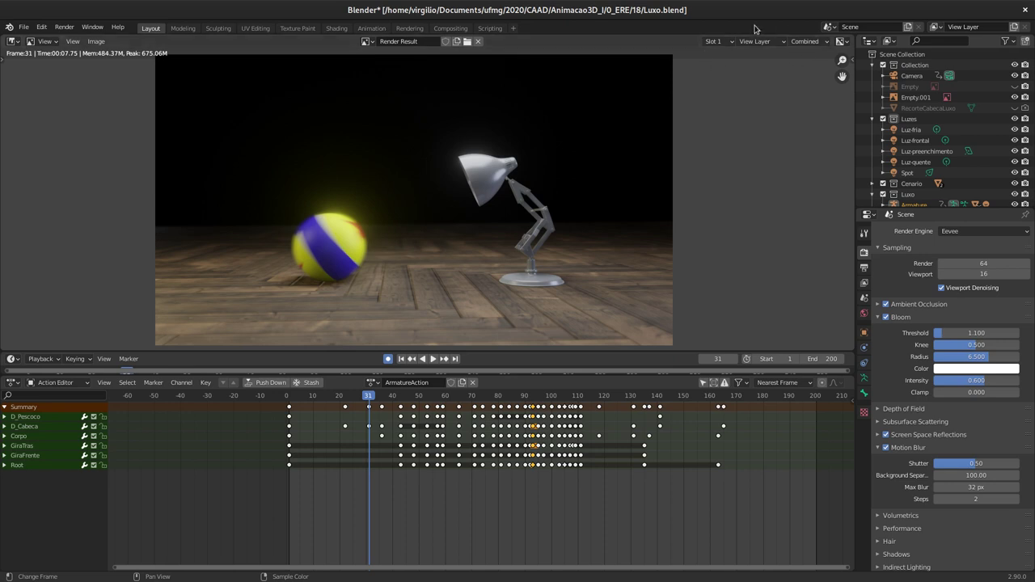
left_click(710, 45)
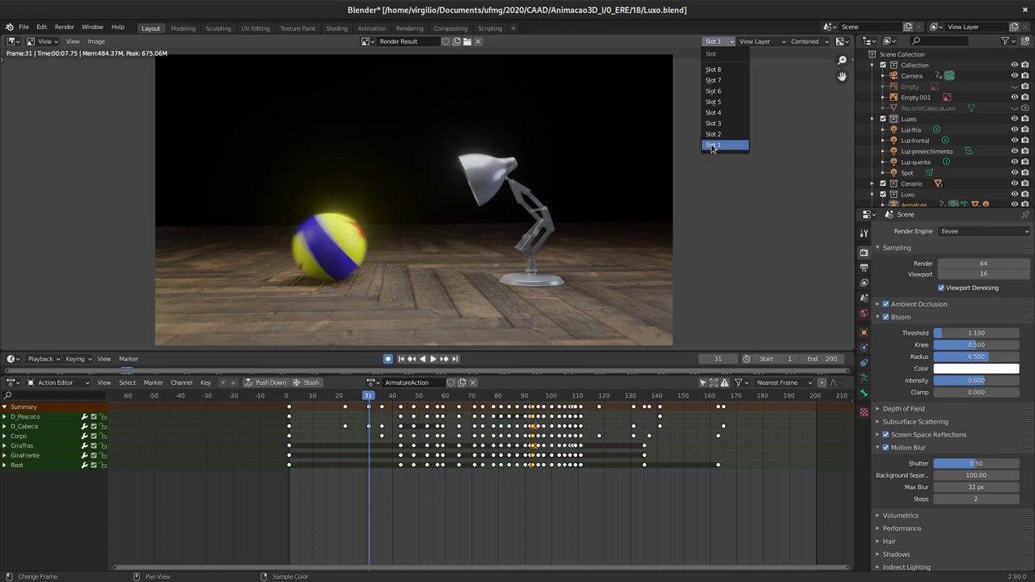
left_click(713, 145)
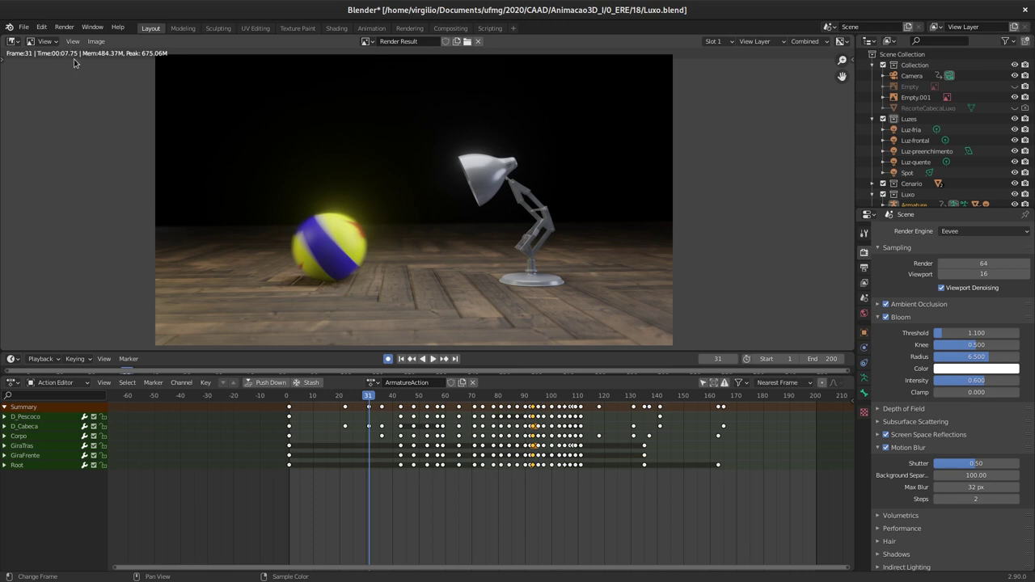
Step: Show the Slot 2 render and set the render engine to Cycles
left_click(715, 41)
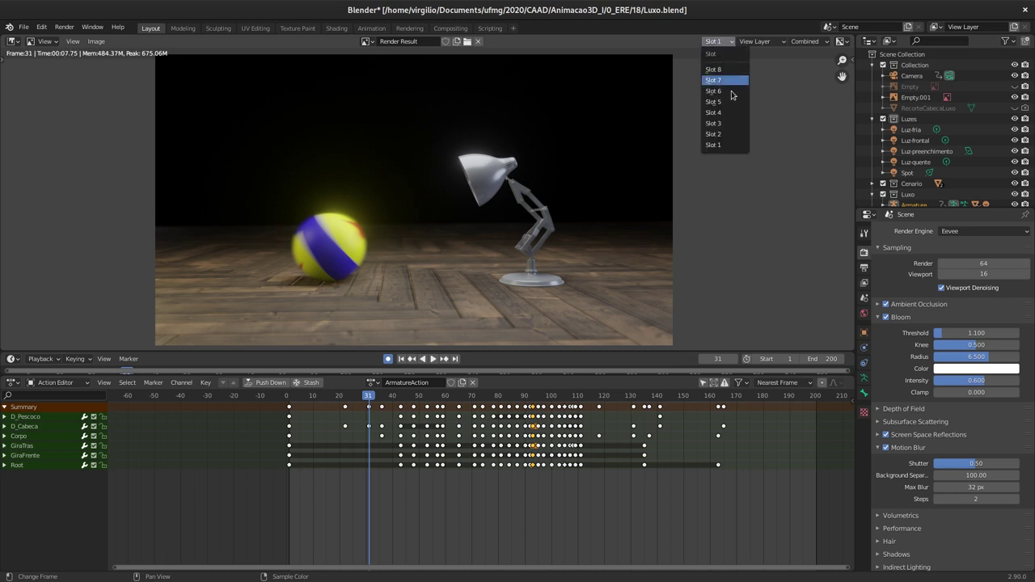
left_click(717, 134)
left_click(962, 233)
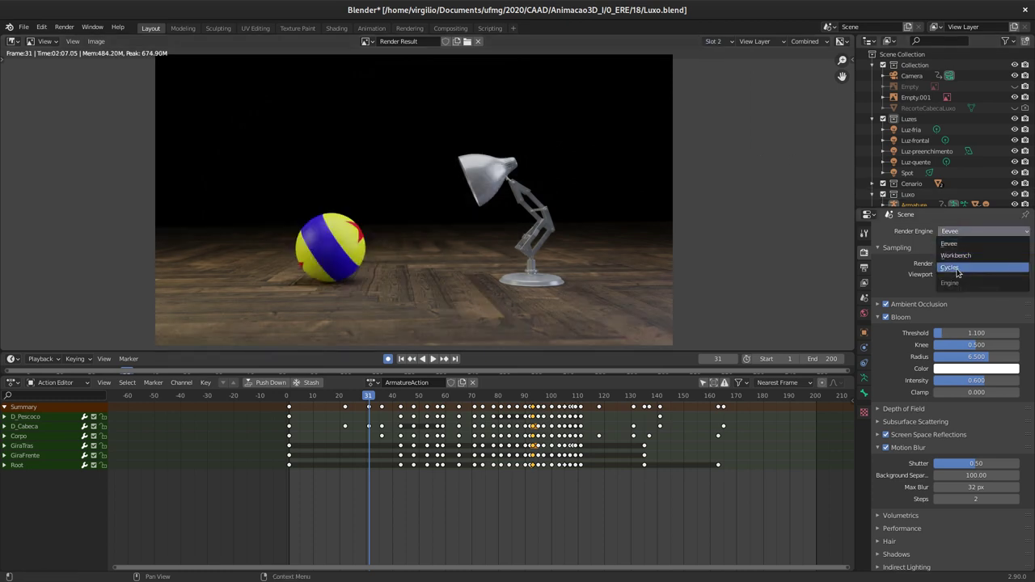
left_click(957, 270)
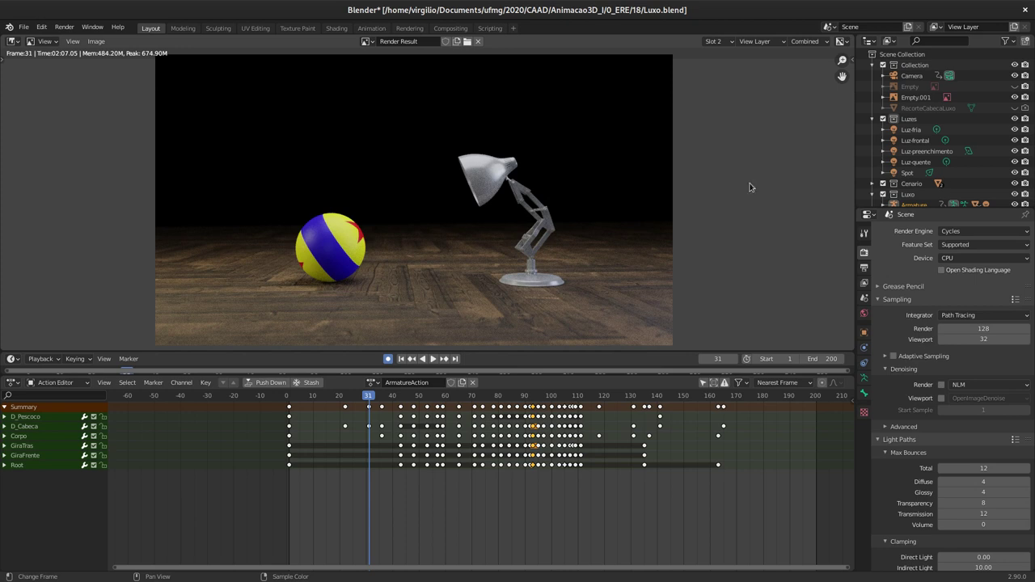
Step: Compare the motion-blurred Slot 1 render with the sharp Slot 2 render
left_click(716, 41)
left_click(720, 147)
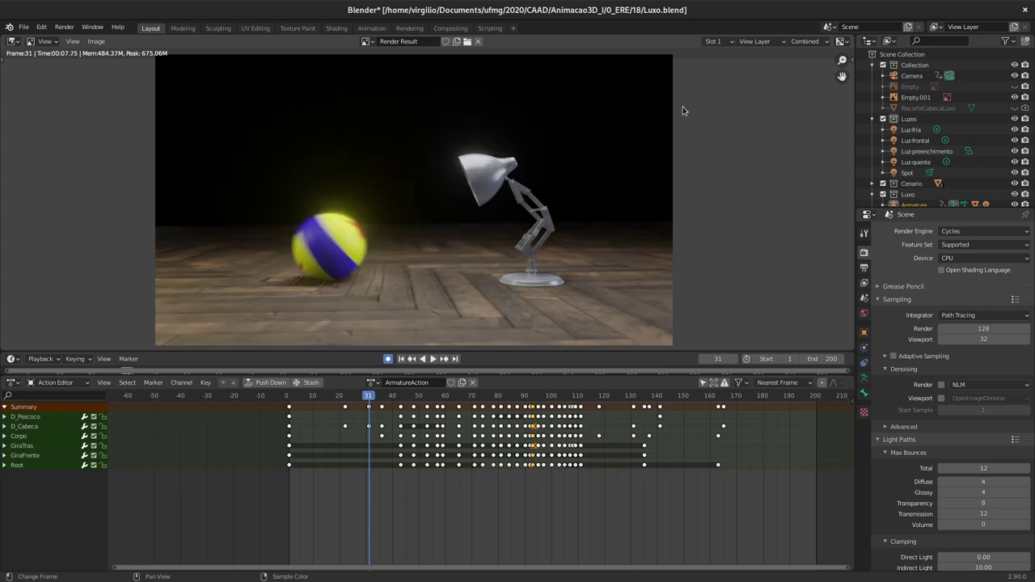
left_click(718, 42)
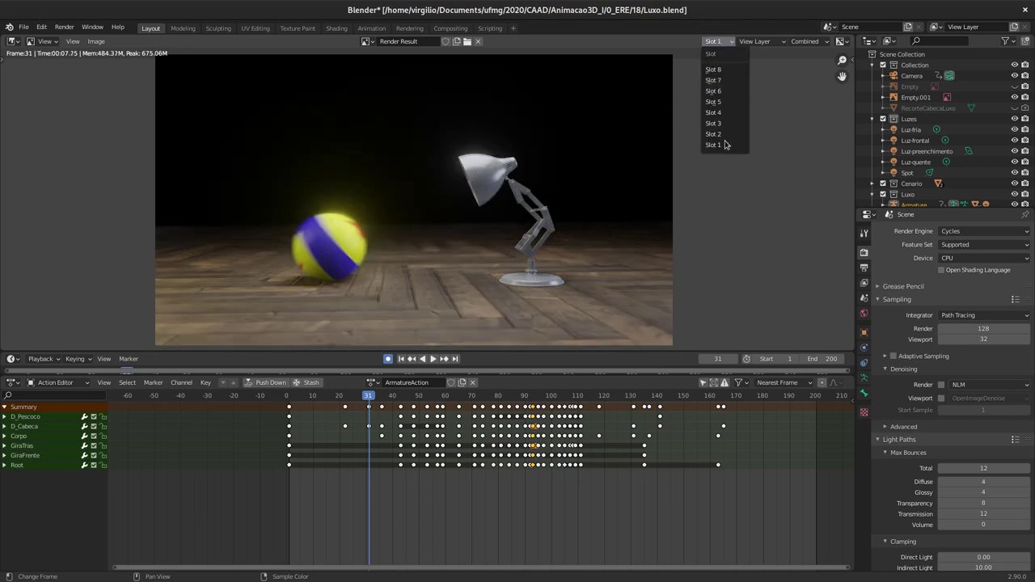
left_click(718, 134)
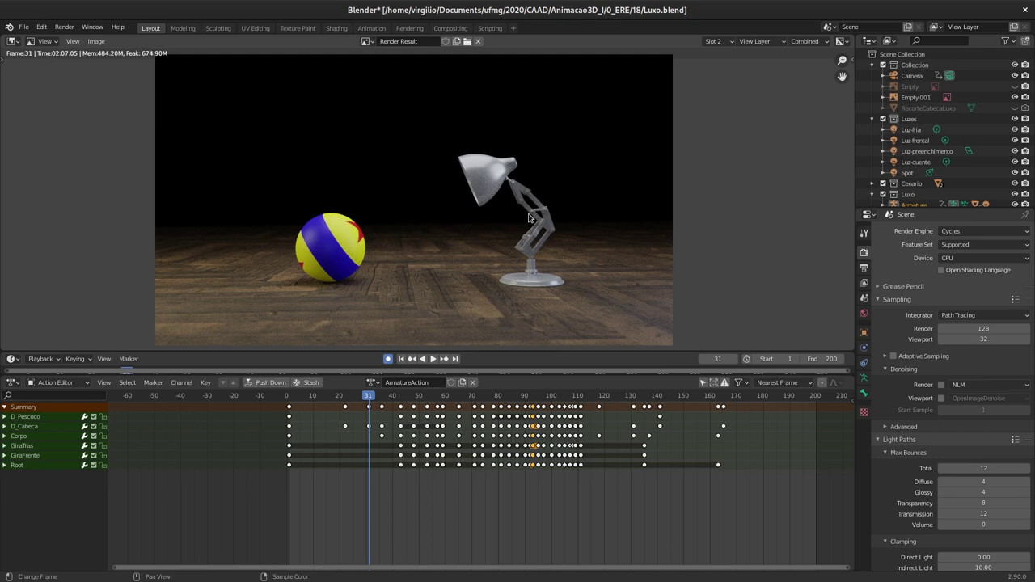
Step: Switch between the Slot 1 and Slot 2 renders to compare them
left_click(714, 43)
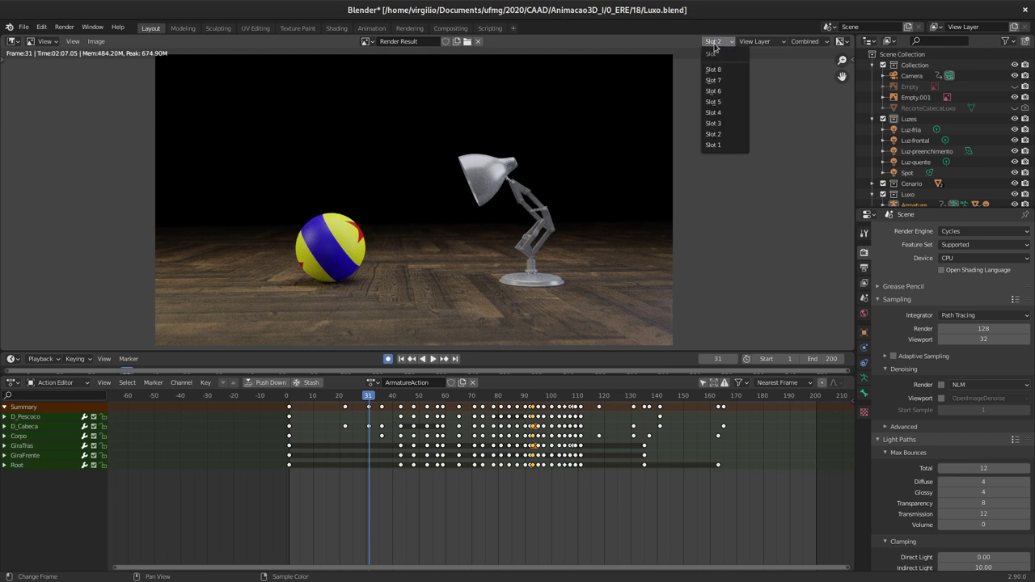
left_click(713, 145)
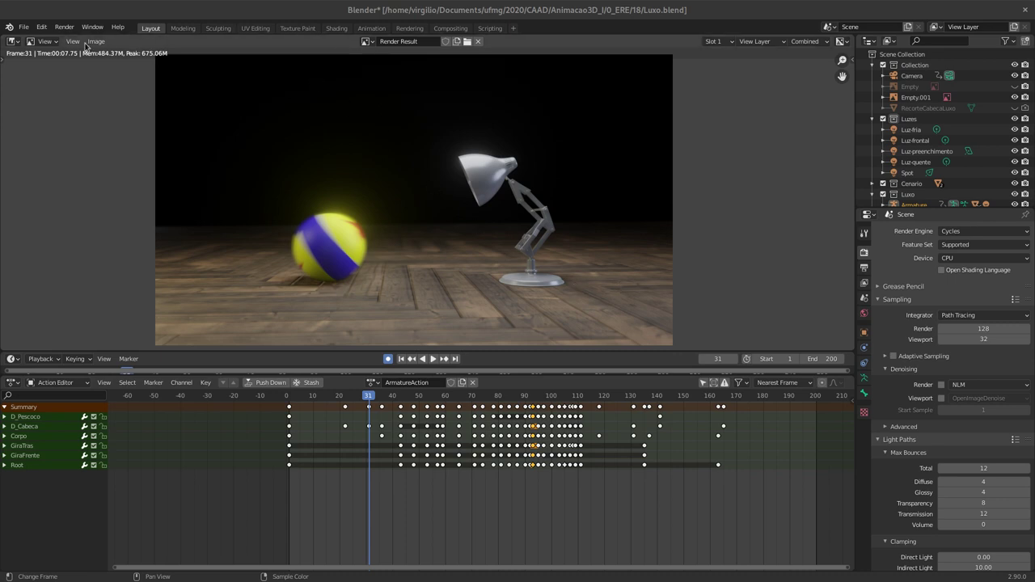
left_click(715, 41)
left_click(715, 132)
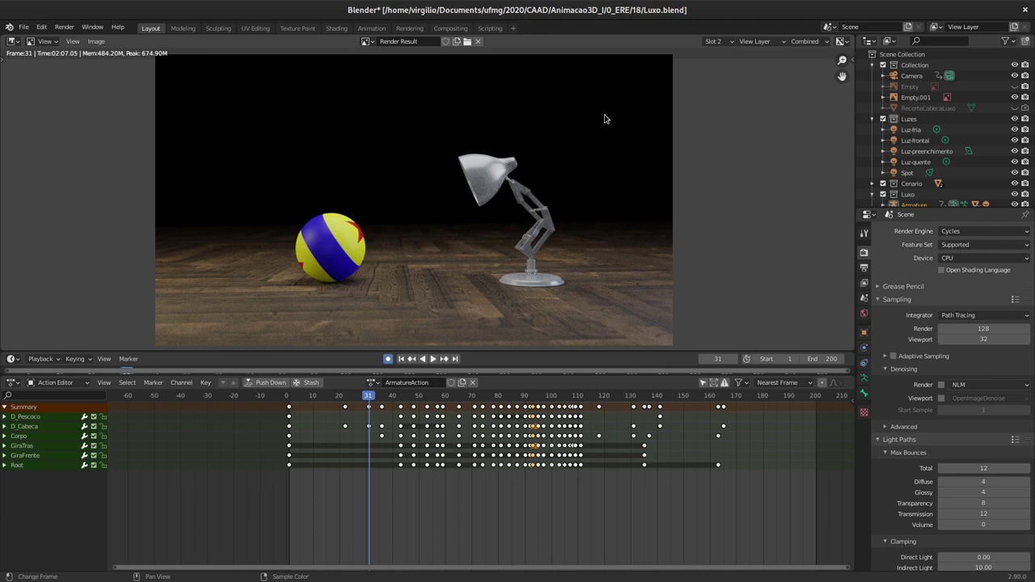
Step: Open the Output properties and zoom in close on the grainy lamp shade
left_click(863, 267)
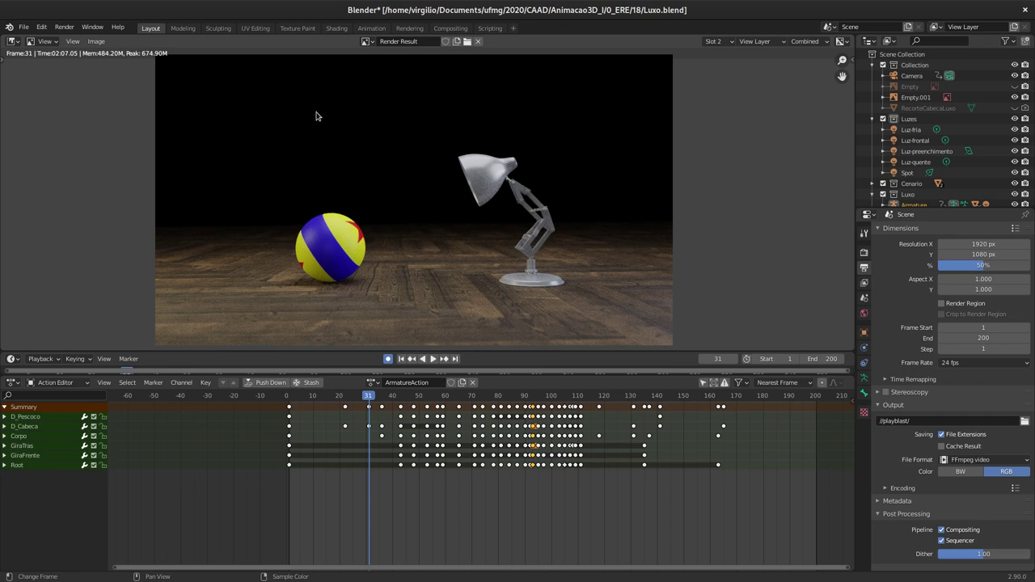
mouse_move(362, 162)
middle_mouse_down()
mouse_move(333, 213)
mouse_move(321, 201)
middle_mouse_up()
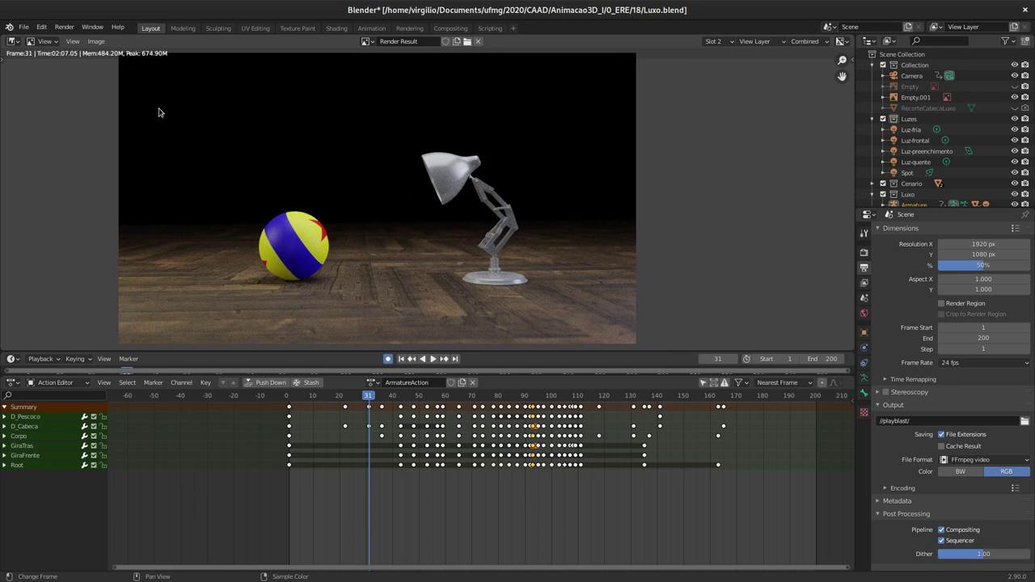
mouse_move(458, 215)
middle_mouse_down("ctrl")
mouse_move(481, 156)
mouse_move(415, 212)
mouse_move(315, 200)
middle_mouse_up("ctrl")
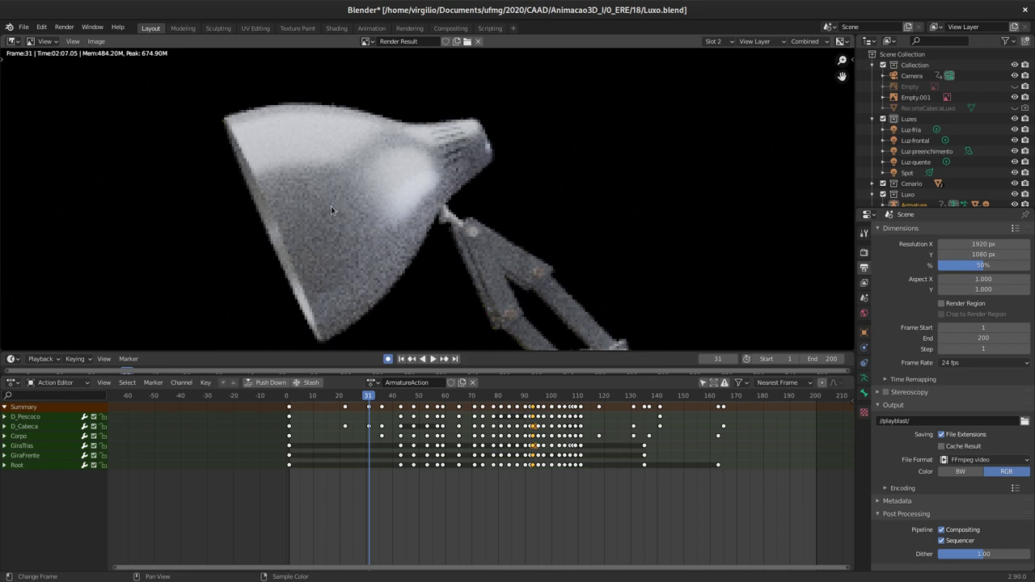
left_click(714, 41)
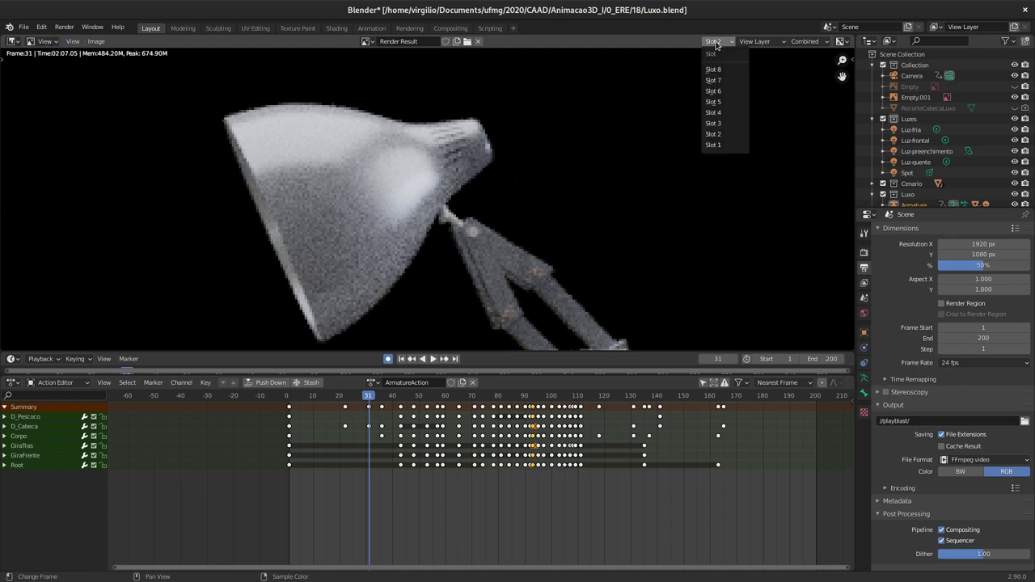
left_click(713, 145)
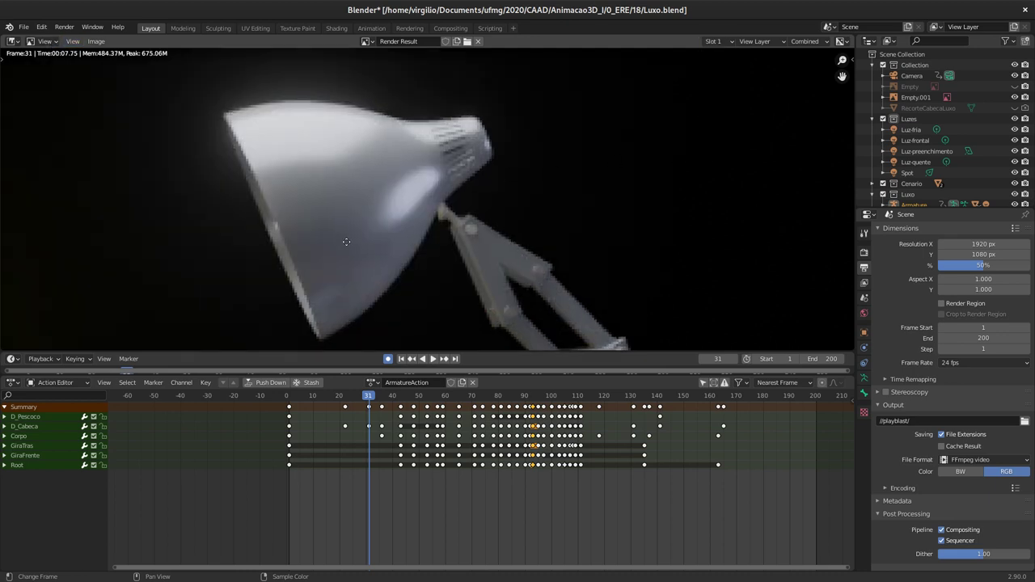
mouse_move(346, 242)
middle_mouse_down()
mouse_move(395, 234)
mouse_move(383, 229)
middle_mouse_up()
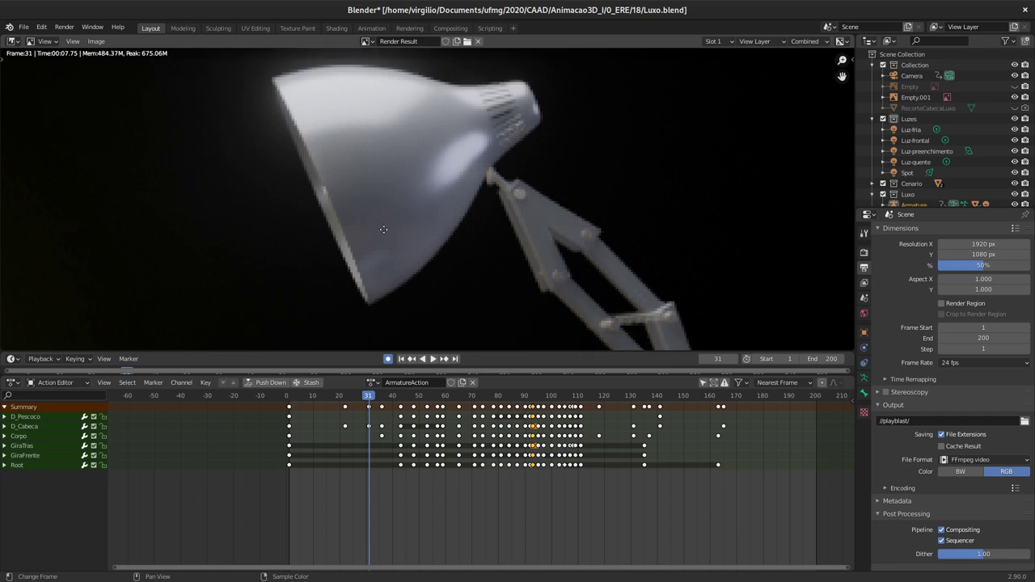
scroll(455, 243, "down", 3, "ctrl")
scroll(383, 248, "down", 3, "ctrl")
scroll(494, 176, "down", 3, "ctrl")
scroll(498, 196, "down", 2, "ctrl")
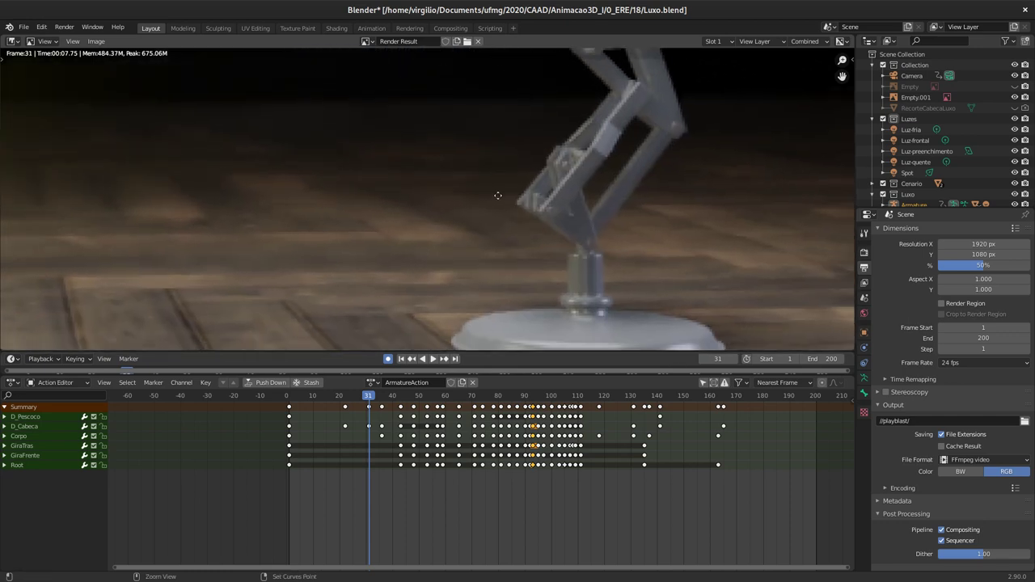
scroll(453, 242, "down", 3, "ctrl")
scroll(415, 289, "down", 1, "ctrl")
scroll(518, 222, "down", 2)
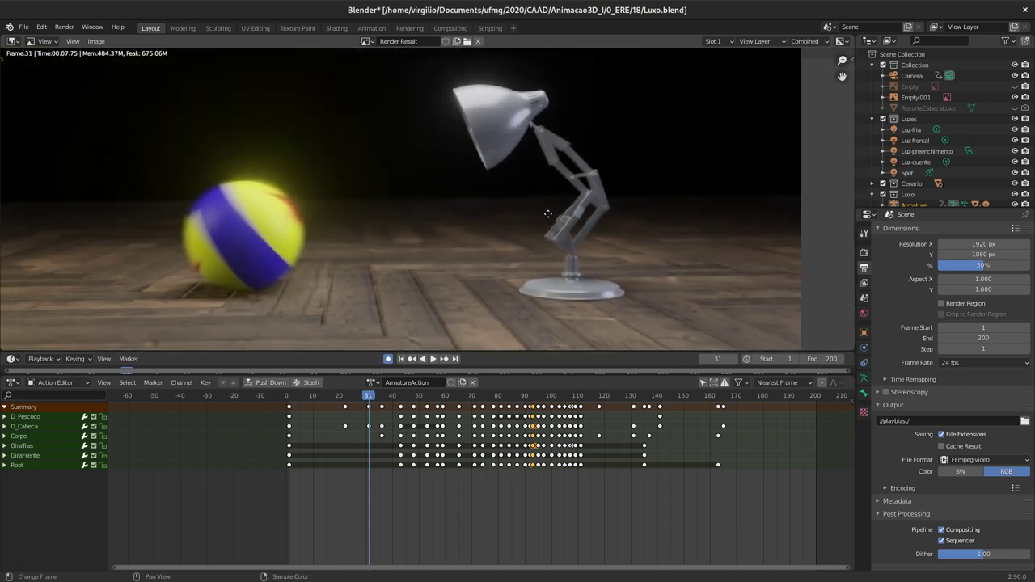
middle_click_drag(547, 213, 572, 207)
scroll(485, 230, "down", 1)
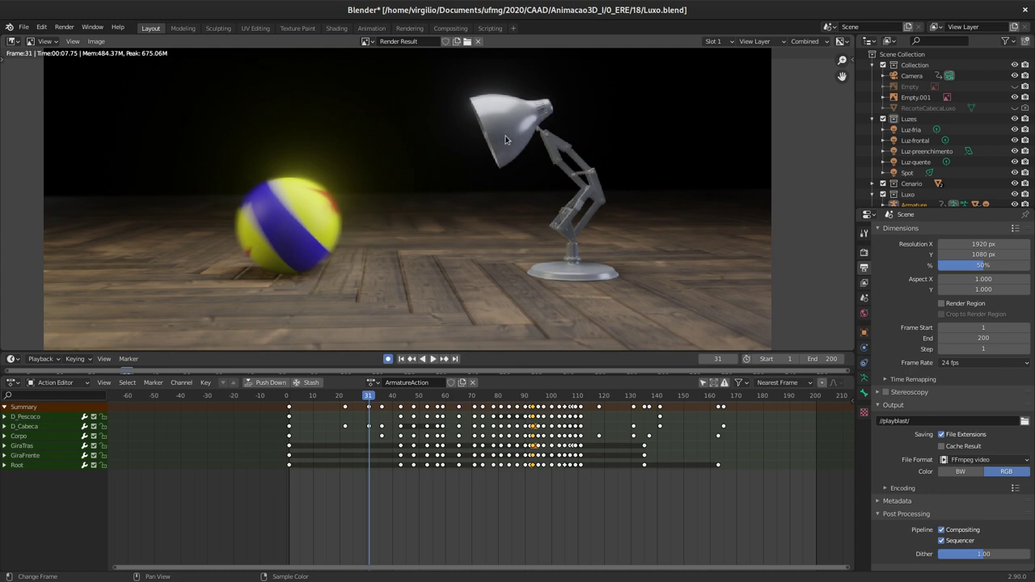
mouse_move(427, 282)
middle_mouse_down("ctrl")
mouse_move(434, 248)
mouse_move(383, 185)
middle_mouse_up("ctrl")
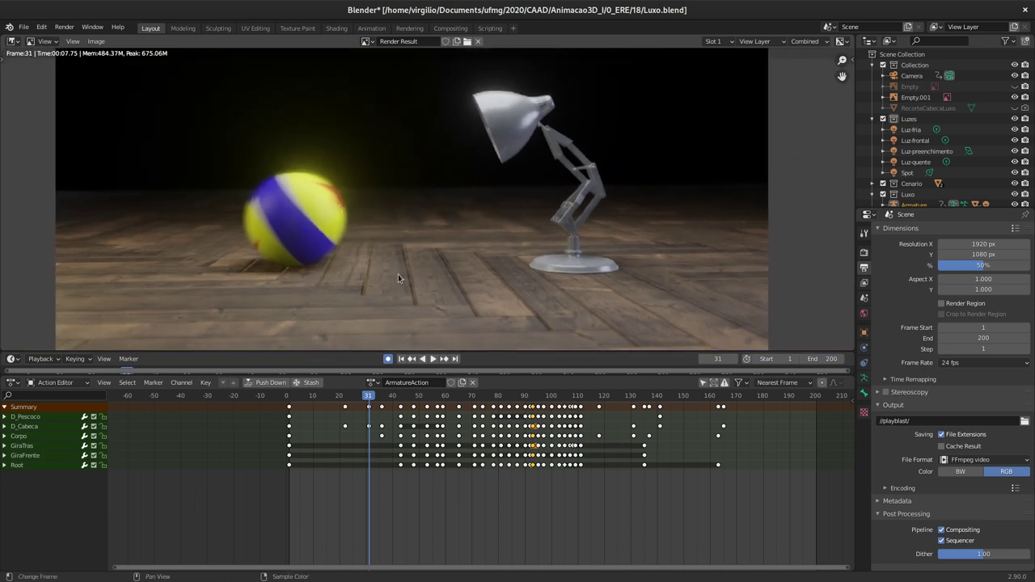
Step: Show the Slot 2 render and zoom in, bringing its right and bottom edges into view
left_click(717, 41)
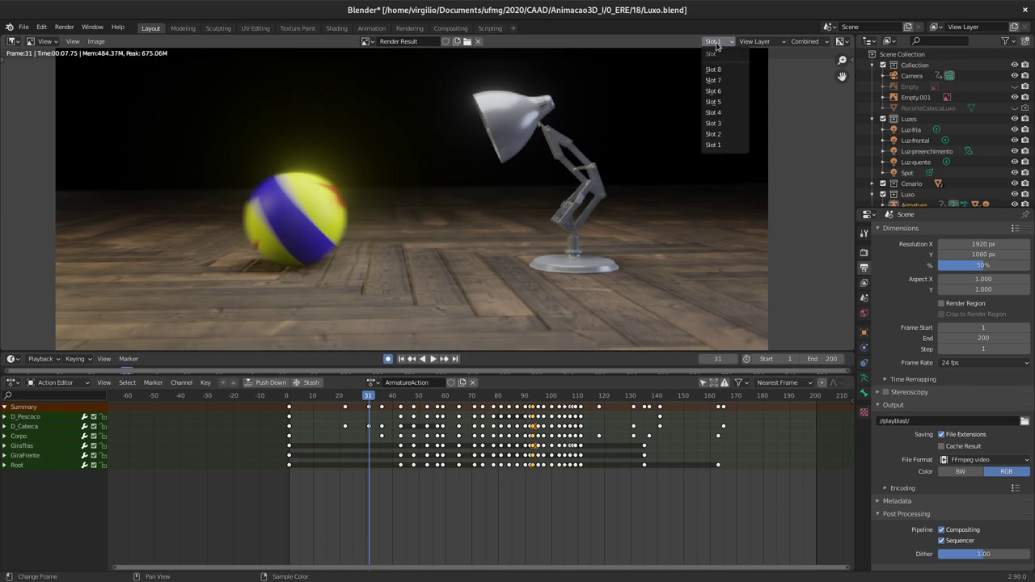
left_click(717, 136)
scroll(442, 261, "up", 2)
scroll(427, 245, "up", 1)
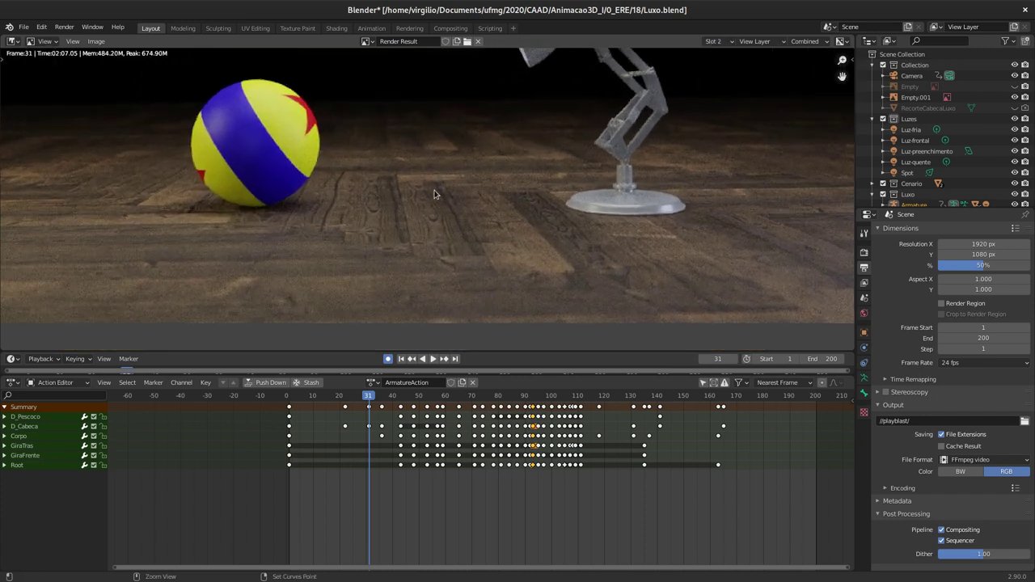
middle_click_drag(433, 248, 419, 270)
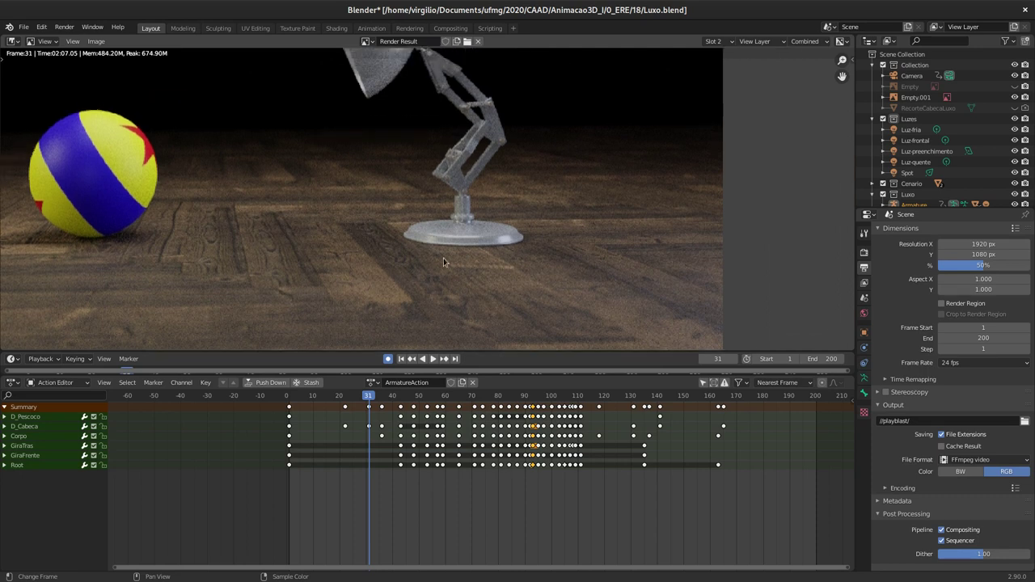
scroll(419, 270, "up", 2)
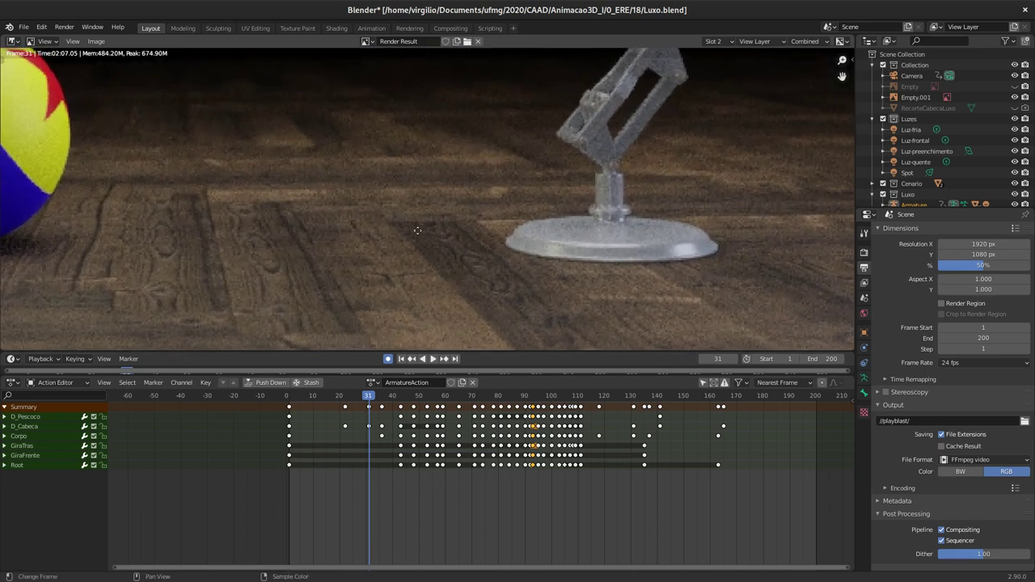
scroll(469, 235, "up", 1)
Step: Pan across the sharp render from ball to lamp, reframing the ball further right
mouse_move(515, 192)
middle_mouse_down()
mouse_move(356, 214)
mouse_move(597, 164)
middle_mouse_up()
middle_click_drag(343, 180, 630, 176)
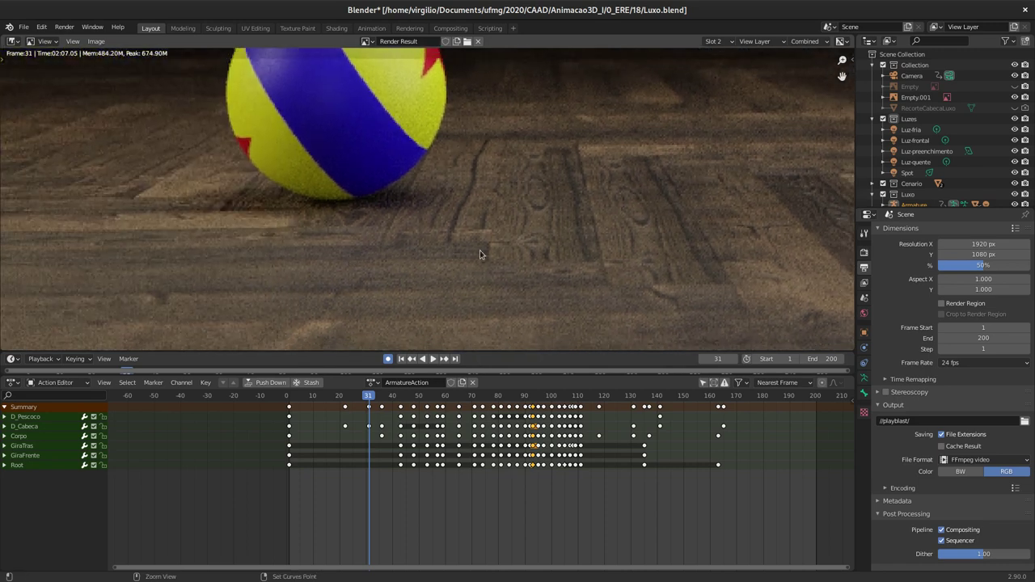
scroll(485, 242, "down", 2)
scroll(495, 237, "down", 1)
mouse_move(495, 236)
middle_mouse_down()
mouse_move(520, 207)
mouse_move(397, 271)
middle_mouse_up()
scroll(493, 242, "down", 1)
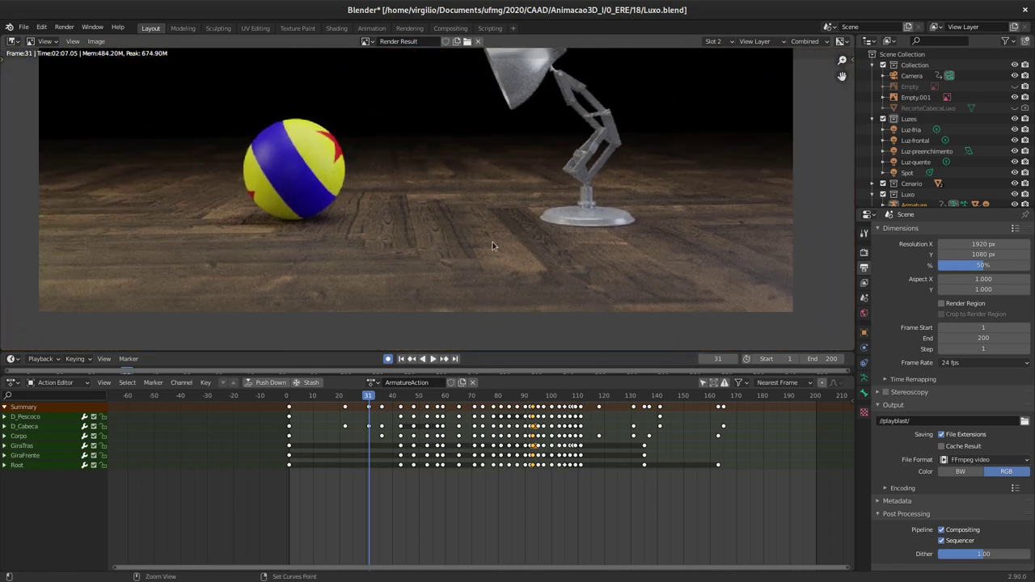
mouse_move(493, 242)
middle_mouse_down()
mouse_move(514, 188)
mouse_move(495, 205)
middle_mouse_up()
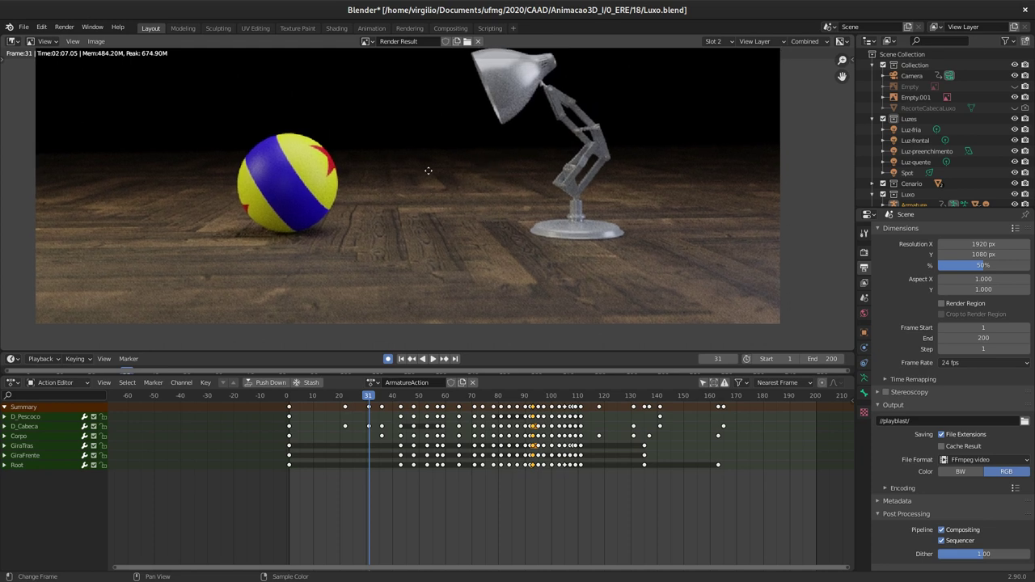
middle_click_drag(429, 173, 423, 209)
mouse_move(376, 233)
middle_mouse_down()
mouse_move(307, 239)
mouse_move(504, 182)
middle_mouse_up()
scroll(307, 239, "up", 3)
scroll(504, 178, "up", 2)
Step: Inspect the lamp base, bent arm and head, then zoom out and back in
middle_click_drag(476, 225, 467, 278)
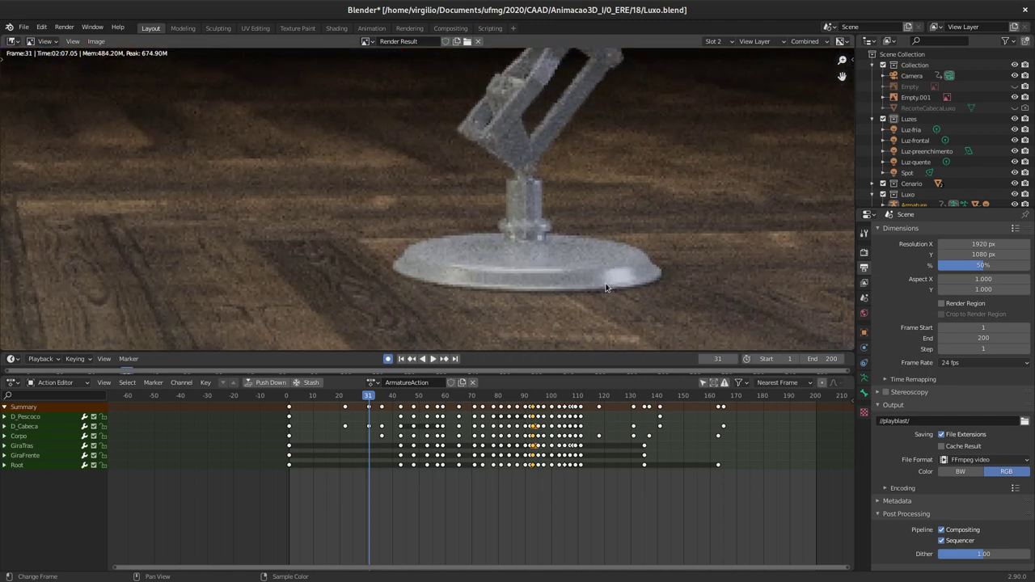
middle_click_drag(590, 84, 518, 182)
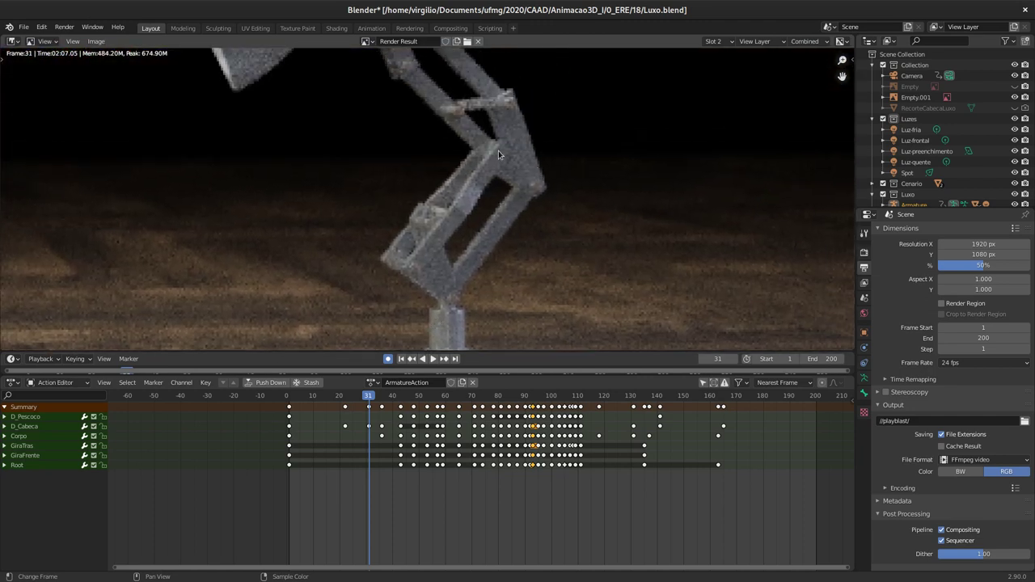
middle_click_drag(461, 80, 501, 163)
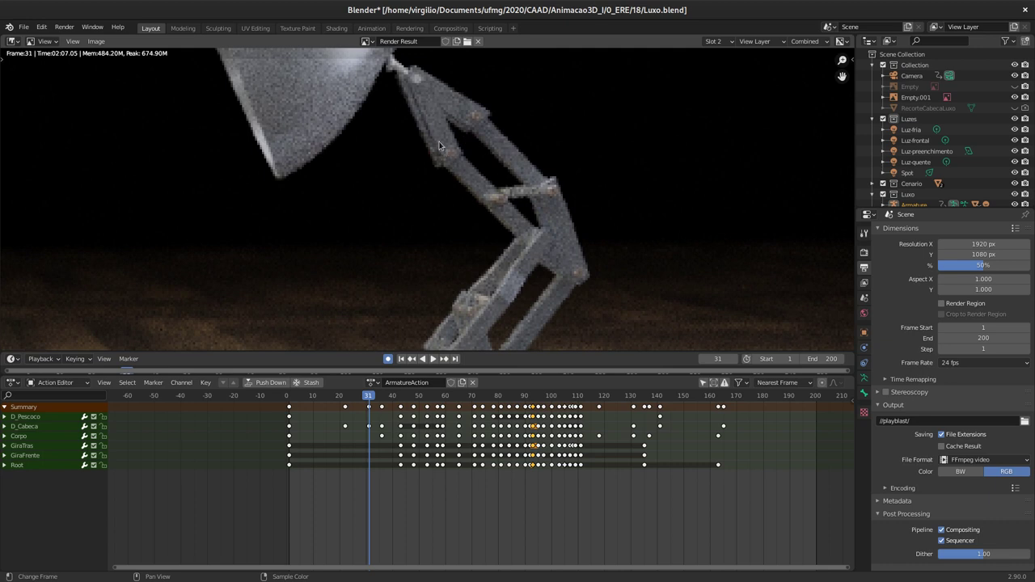
mouse_move(439, 145)
middle_mouse_down("ctrl")
mouse_move(491, 181)
mouse_move(473, 189)
middle_mouse_up("ctrl")
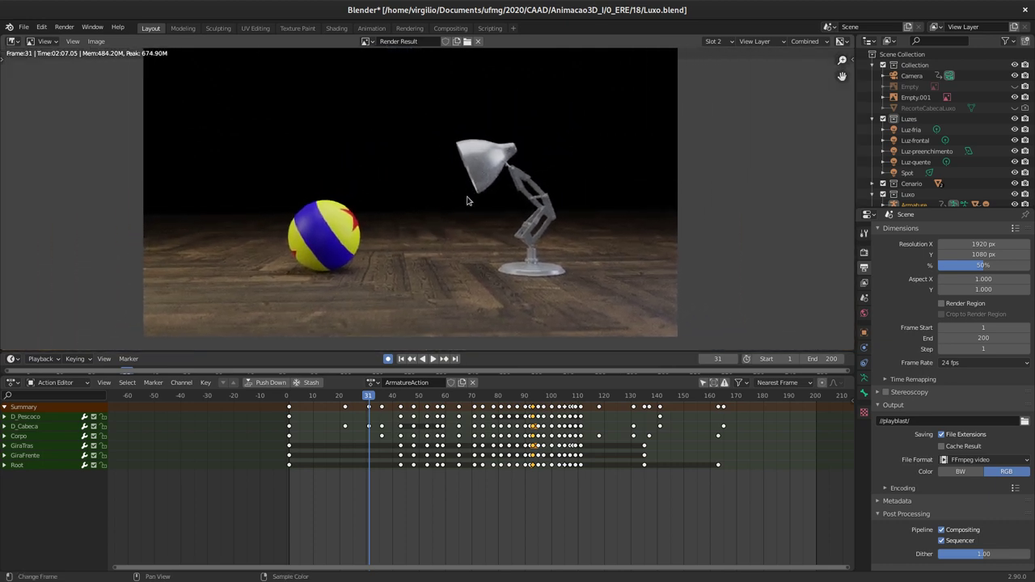
scroll(477, 190, "up", 3)
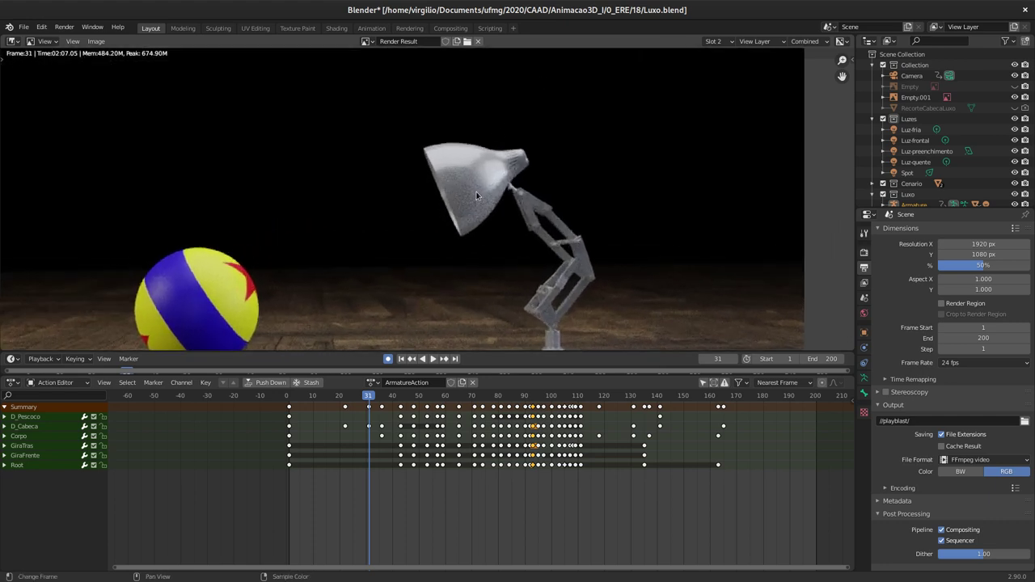
scroll(465, 233, "down", 3)
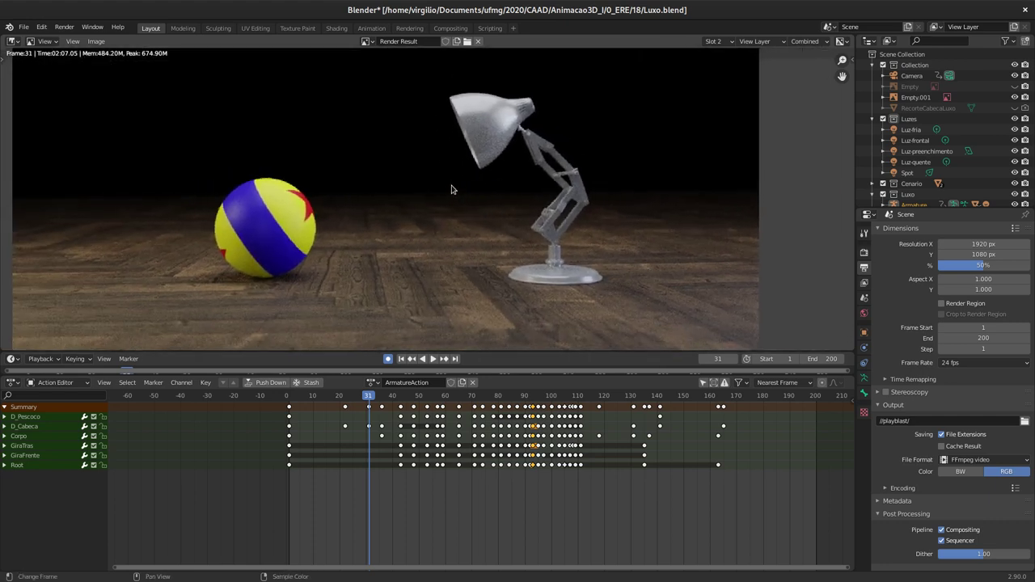
scroll(451, 190, "down", 1)
mouse_move(485, 212)
middle_mouse_down("ctrl")
mouse_move(455, 228)
mouse_move(445, 215)
middle_mouse_up("ctrl")
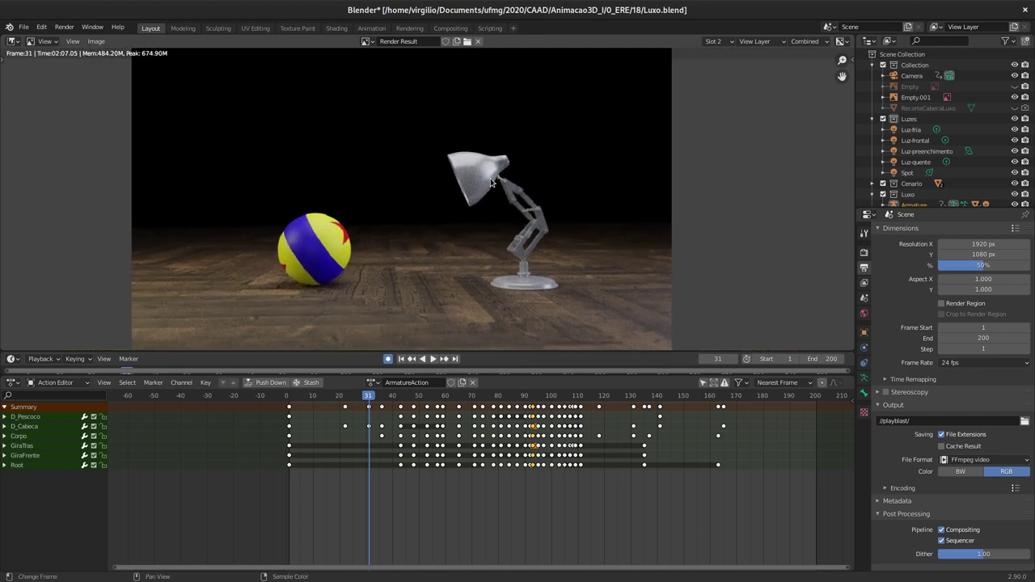
Step: Show the motion-blurred Slot 1 render and the Render Properties listing Cycles at 128 samples
left_click(713, 42)
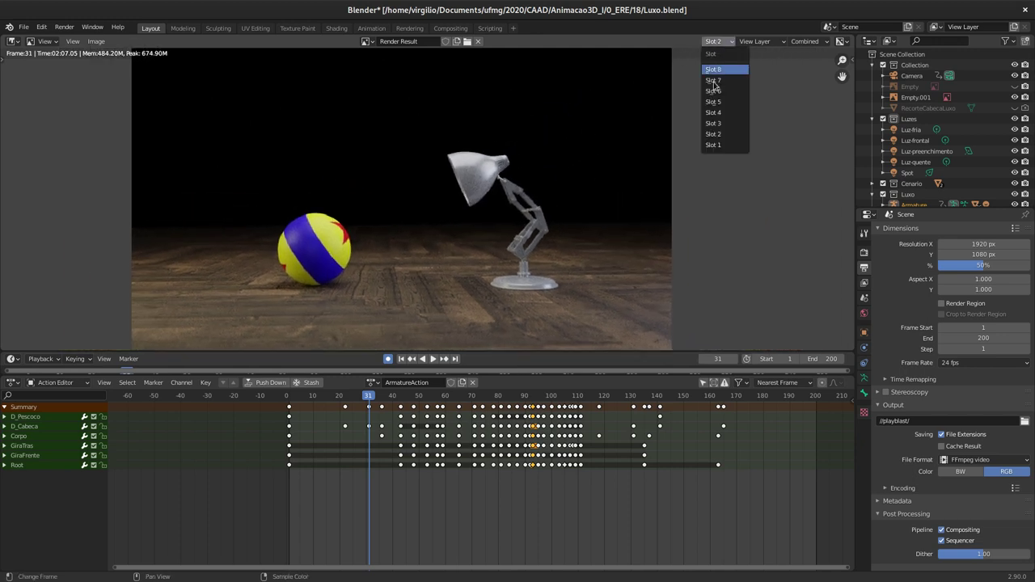
left_click(725, 148)
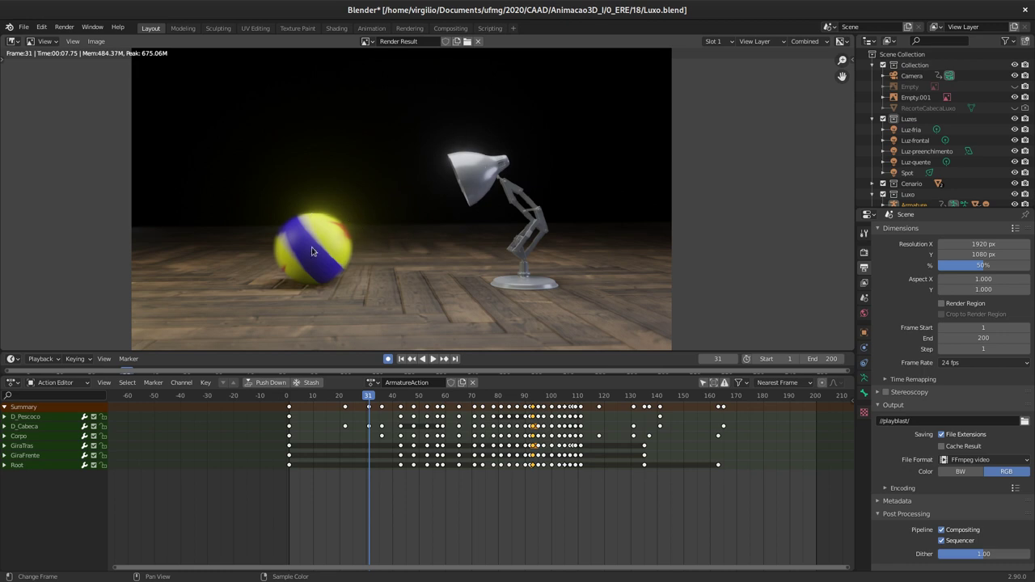
left_click(864, 252)
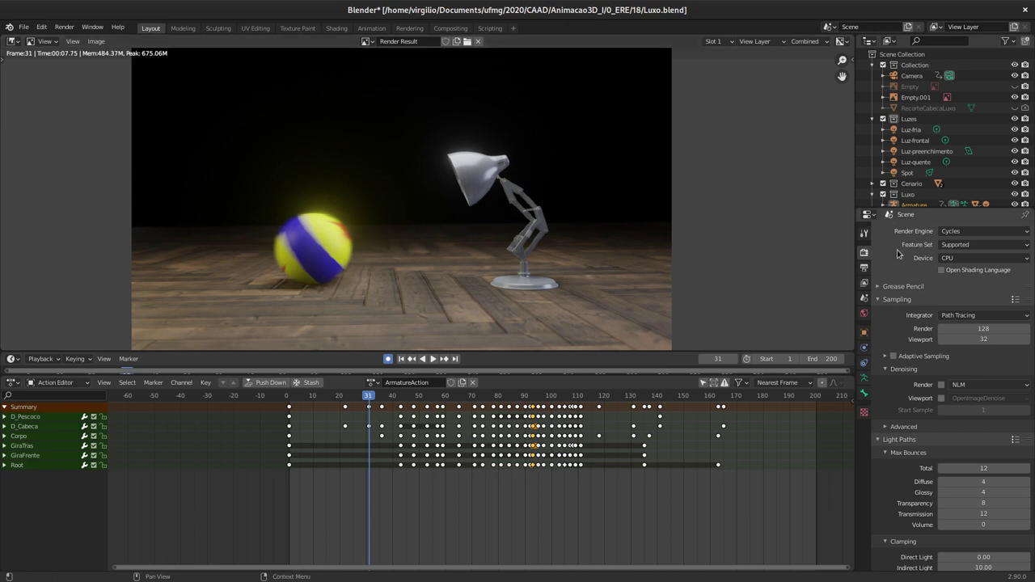
Step: Switch the render engine from Cycles to Eevee, showing 64 samples and 0.50-shutter motion blur
left_click(948, 232)
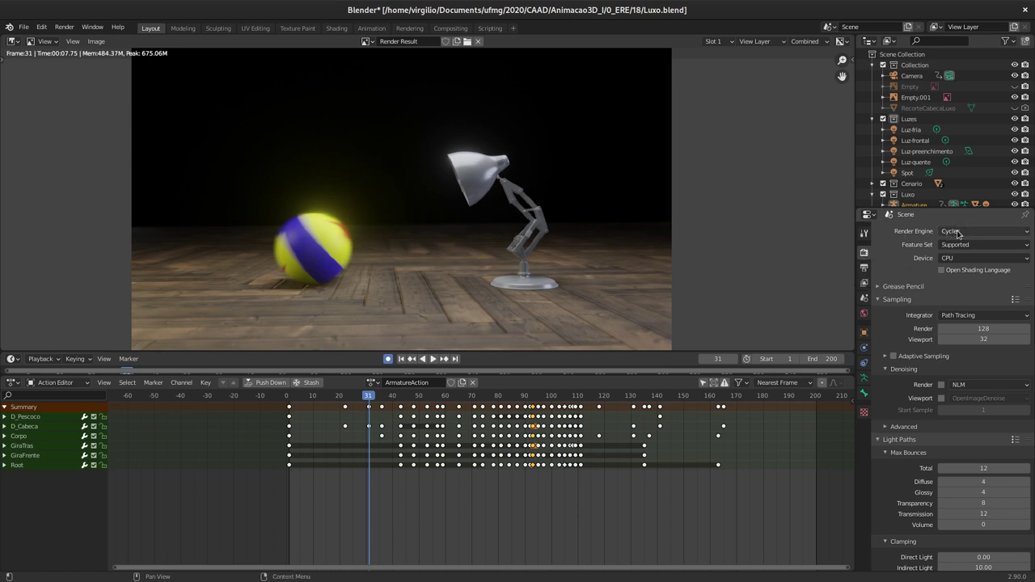
left_click(958, 233)
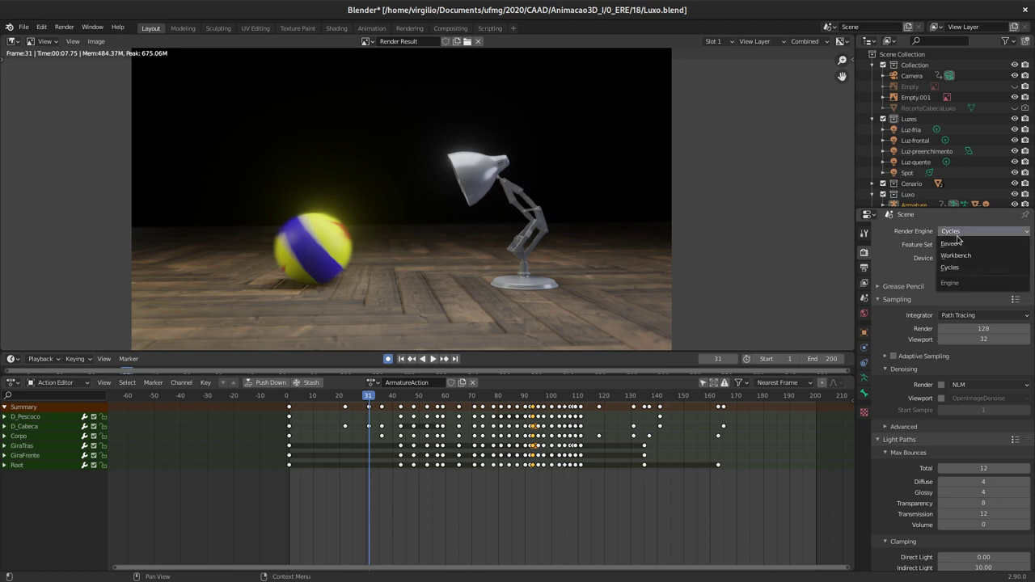
left_click(959, 246)
left_click(963, 233)
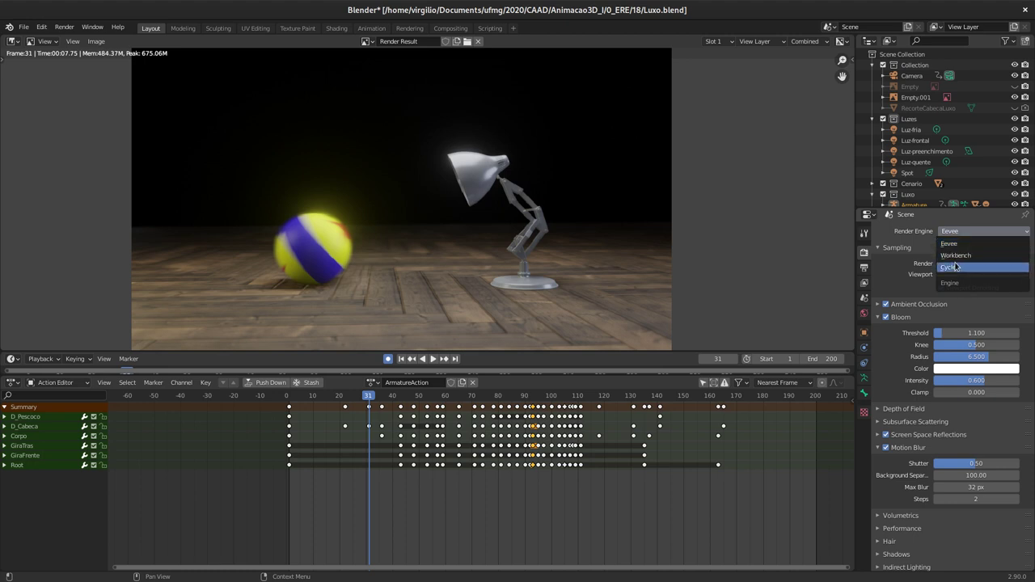
left_click(961, 245)
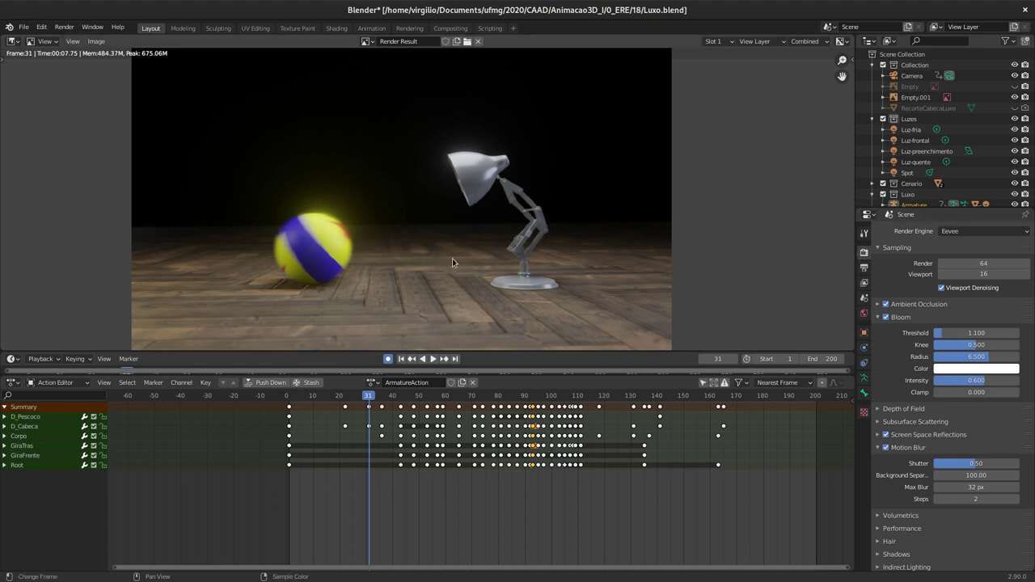
Step: Render frame 31 with Eevee and scroll through the render settings
key("F12")
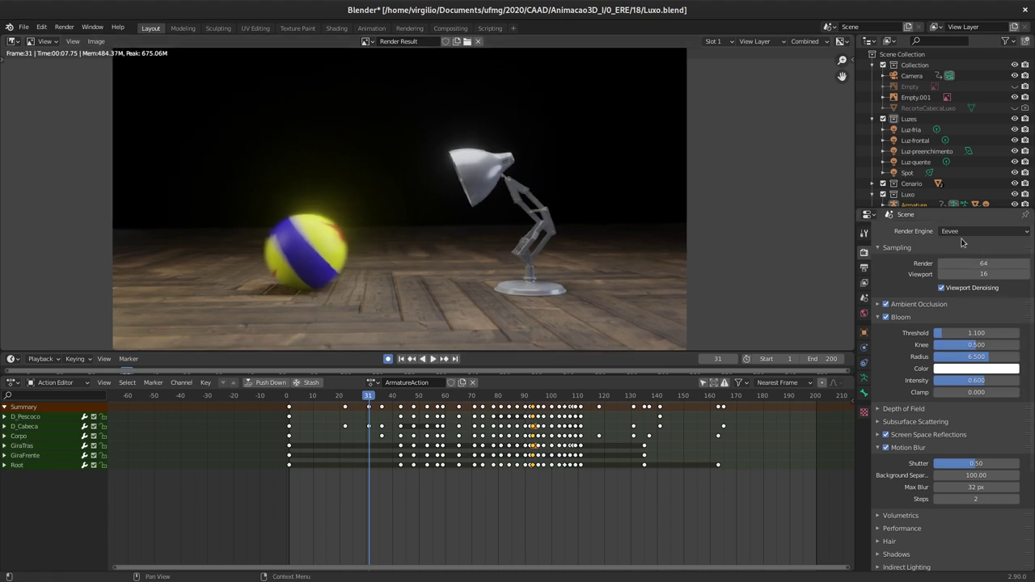
scroll(485, 217, "up", 1)
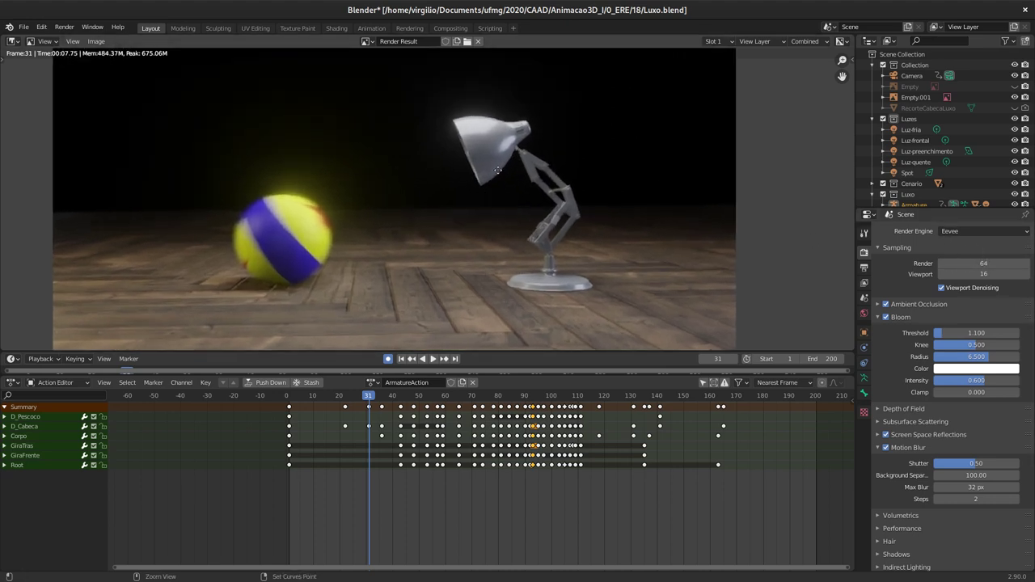
scroll(541, 239, "up", 1)
scroll(501, 201, "down", 1)
scroll(409, 188, "down", 1)
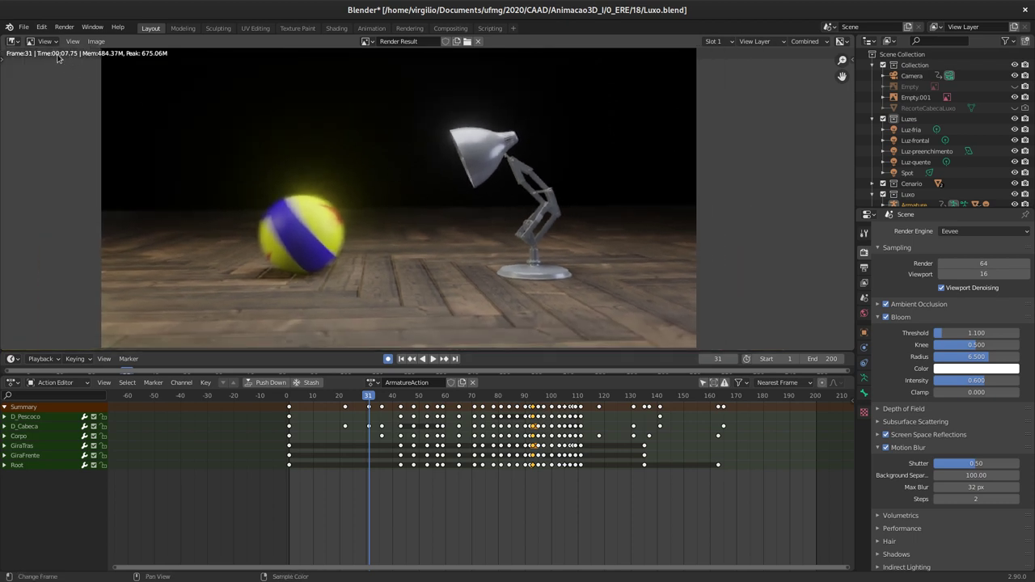
Step: Raise the render samples to 128 and render frame 31 again
left_click(984, 266)
type("128")
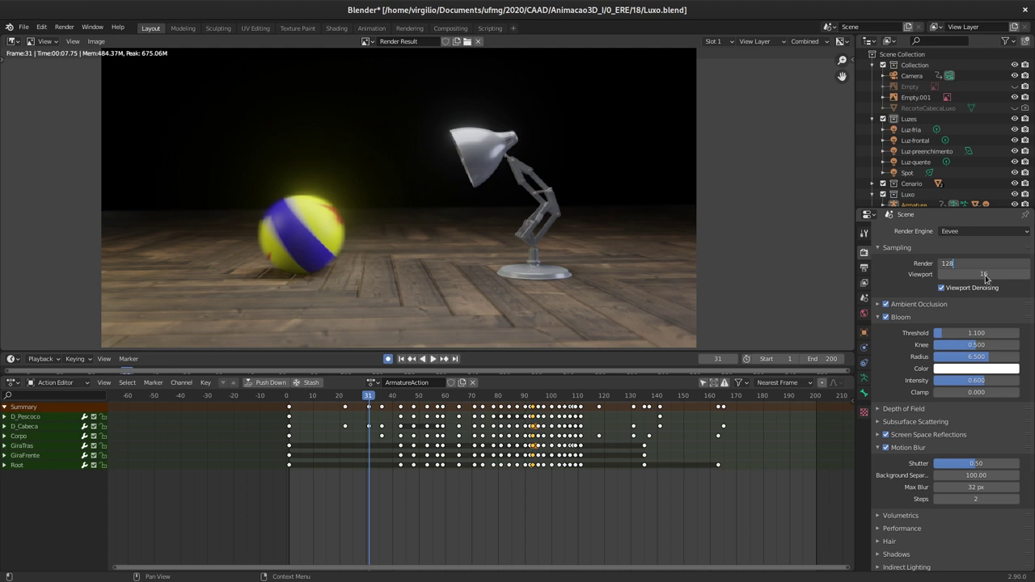
key("Return")
key("F12")
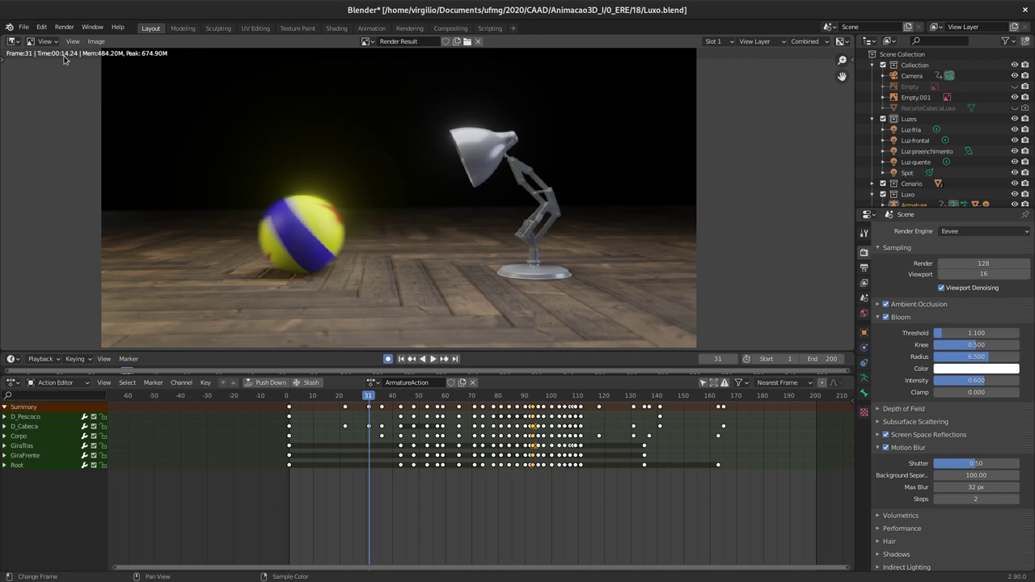
Step: Pan the finished render, dismiss the save options, and view it at Zoom 1:1
middle_click_drag(520, 226, 512, 231)
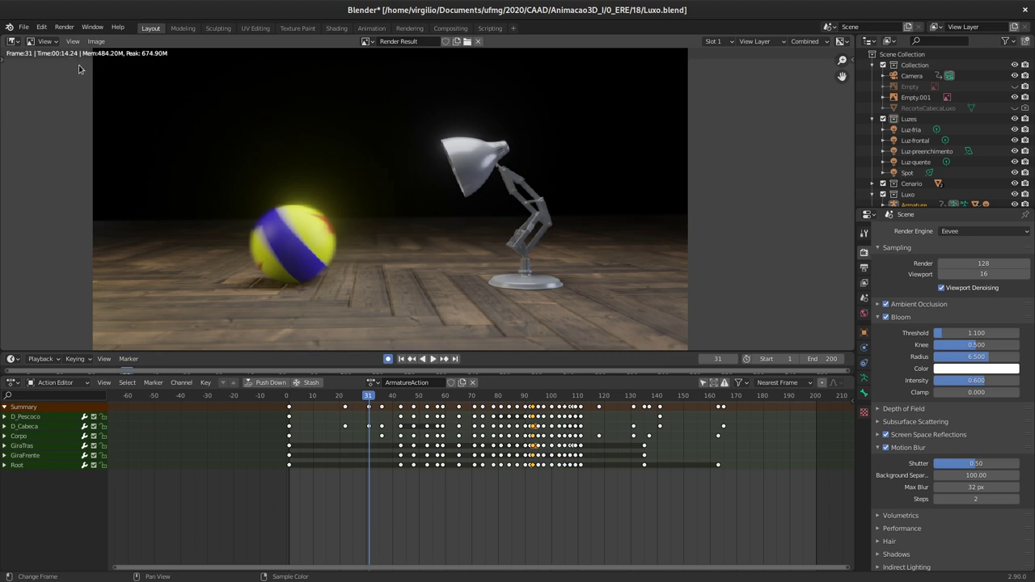
mouse_move(520, 211)
middle_mouse_down()
mouse_move(507, 230)
mouse_move(526, 225)
middle_mouse_up()
scroll(413, 229, "up", 1)
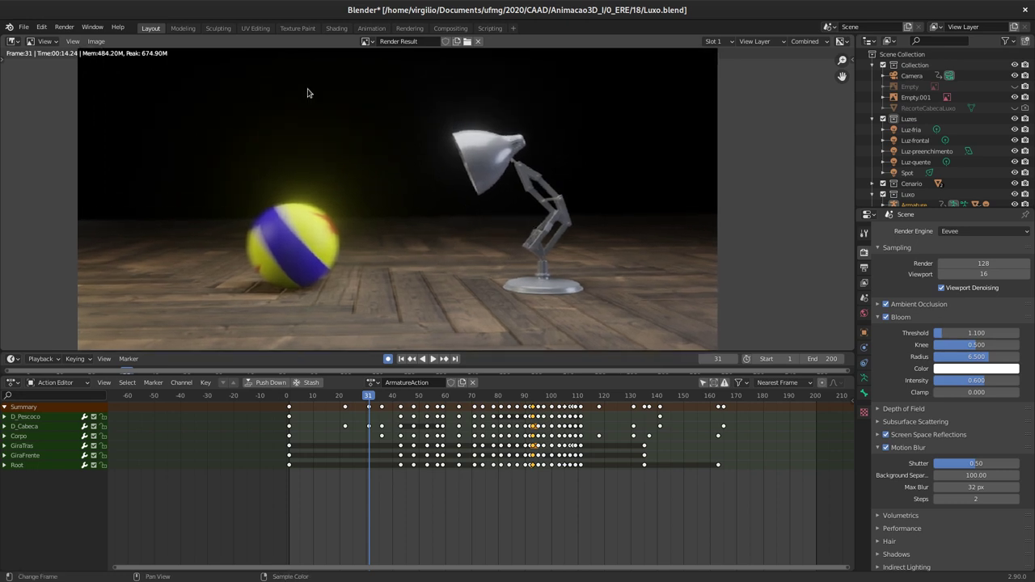
left_click(96, 41)
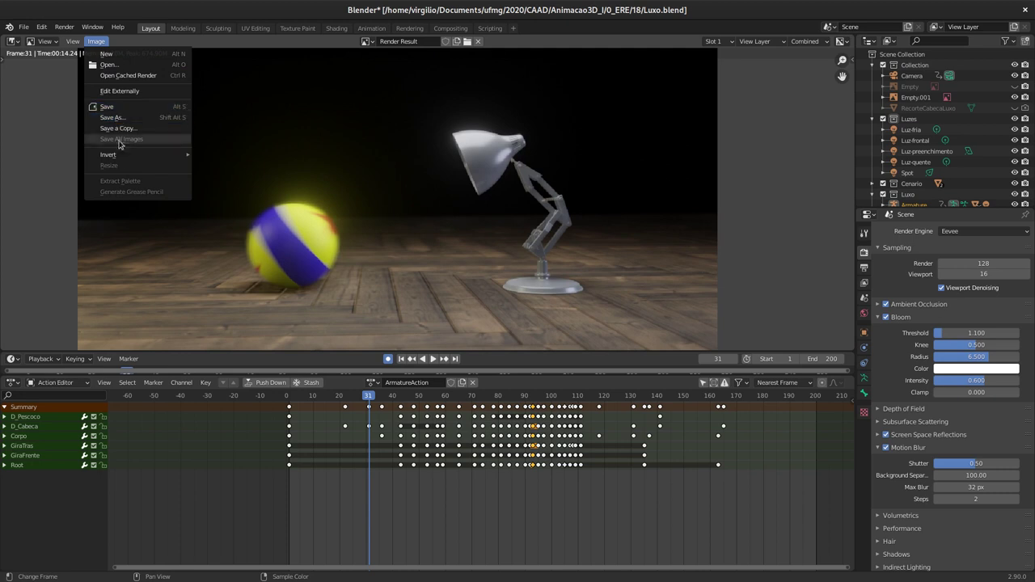
key("Escape")
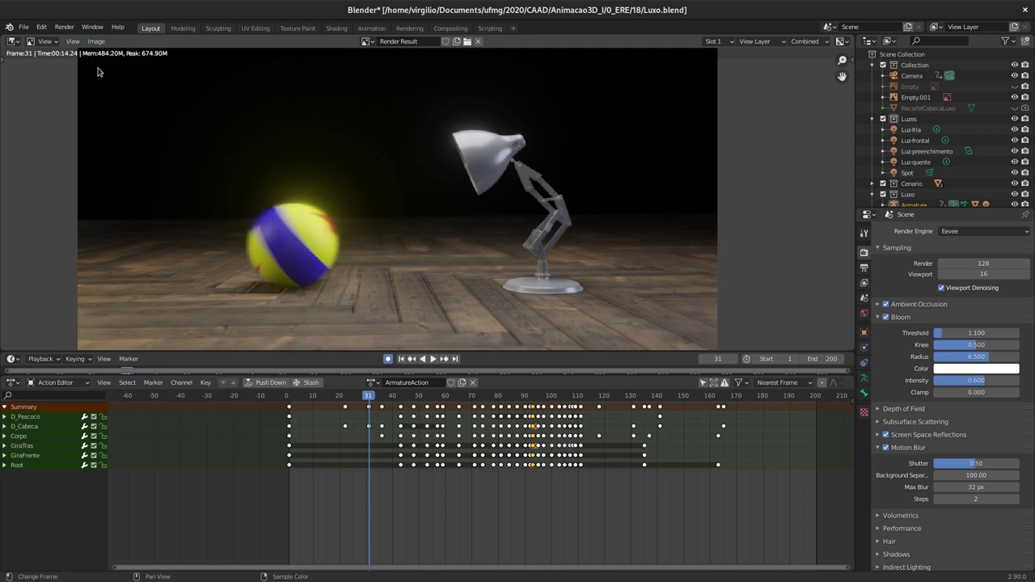
left_click(73, 41)
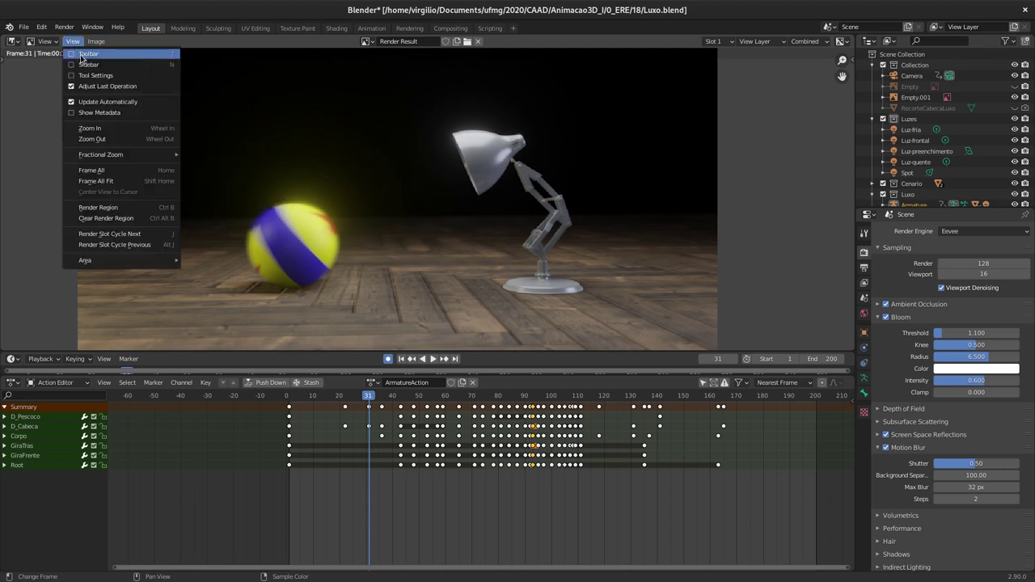
mouse_move(101, 154)
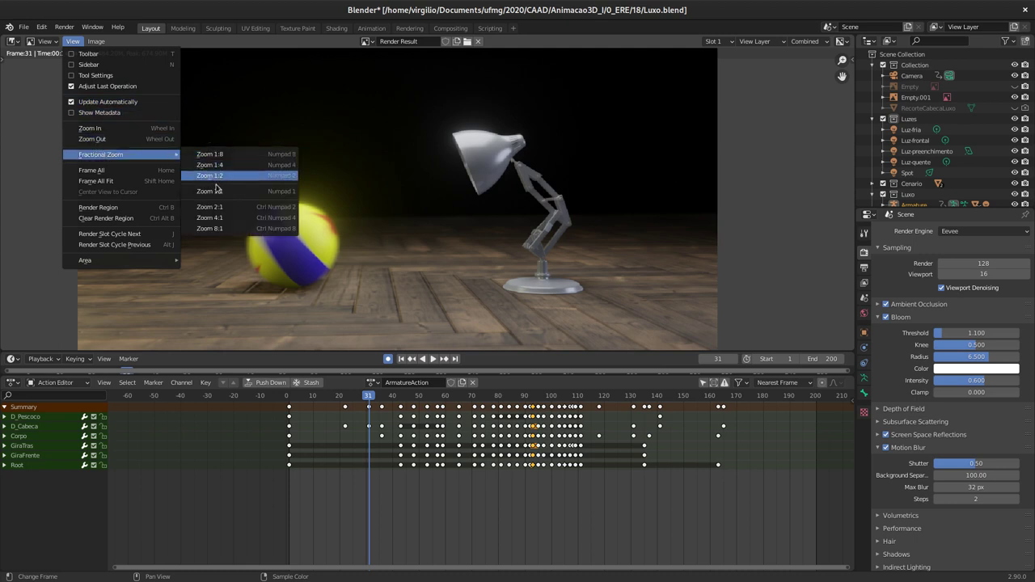
left_click(215, 191)
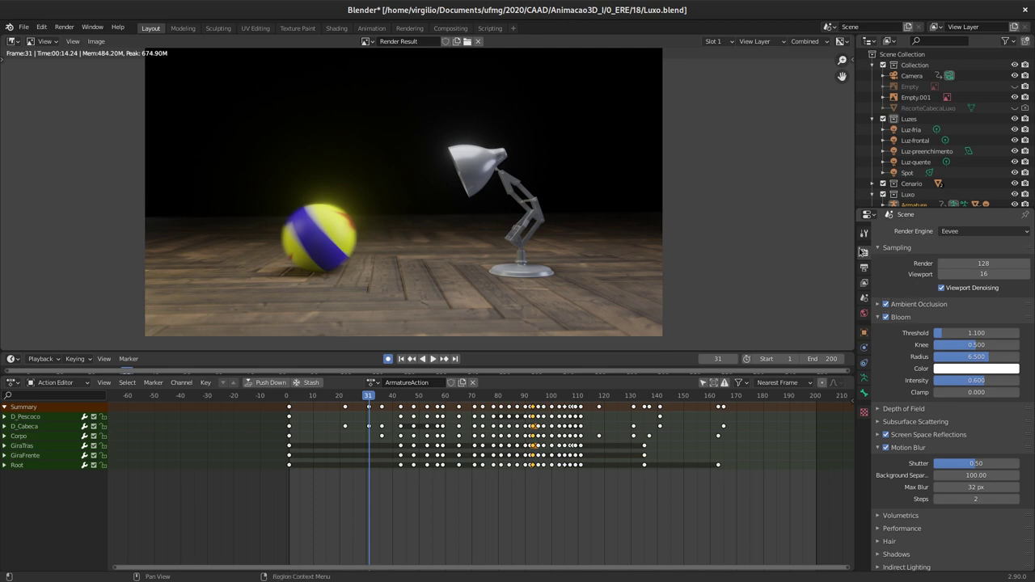
Step: Disable ambient occlusion, bloom, screen space reflections and motion blur in the Render Properties
left_click(886, 305)
left_click(885, 317)
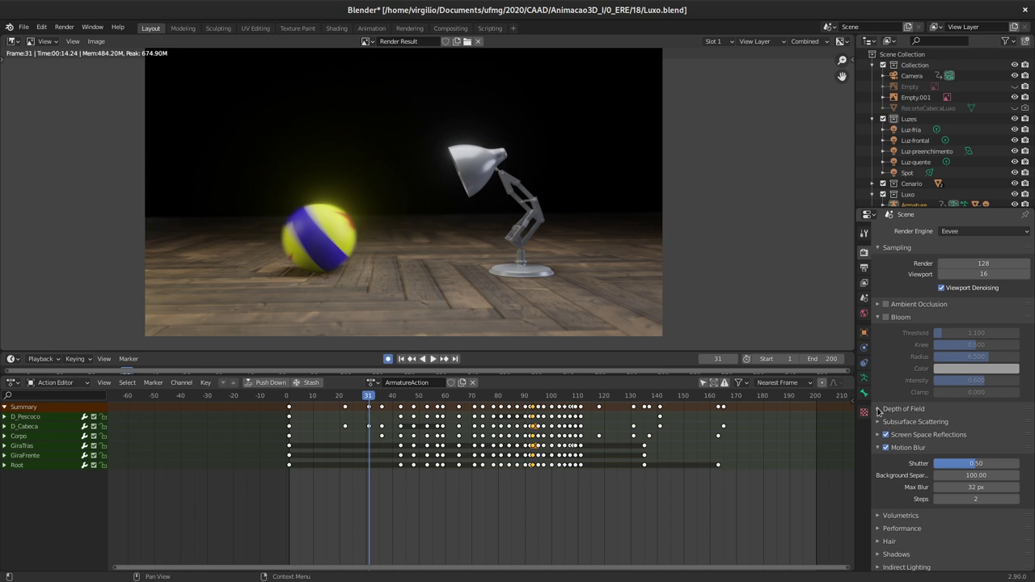
left_click(886, 435)
left_click(886, 448)
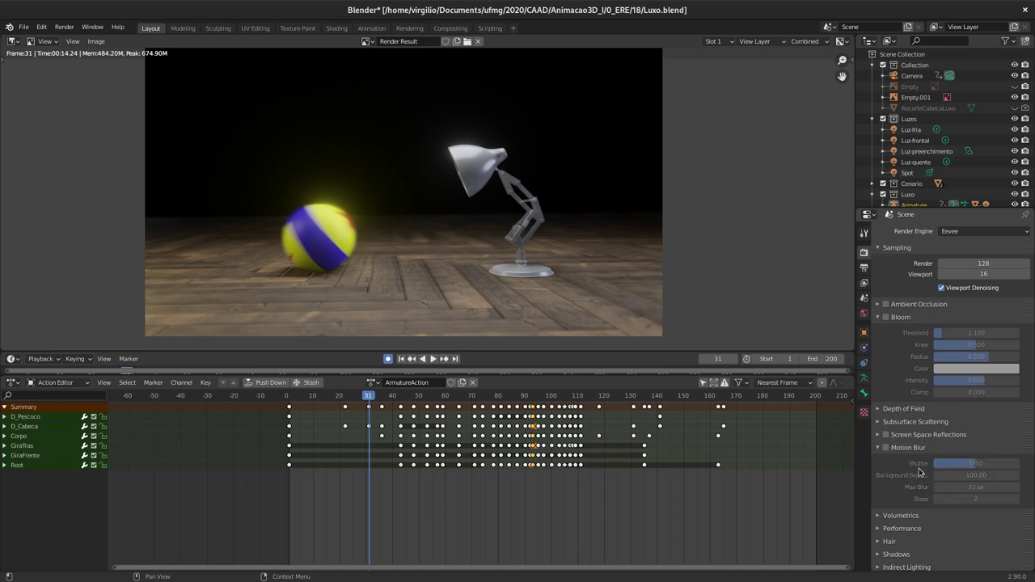
scroll(877, 416, "down", 2)
scroll(876, 410, "up", 2)
Step: Return to the 3D viewport, switch to Rendered shading and zoom toward the lamp's spring joint
key("Escape")
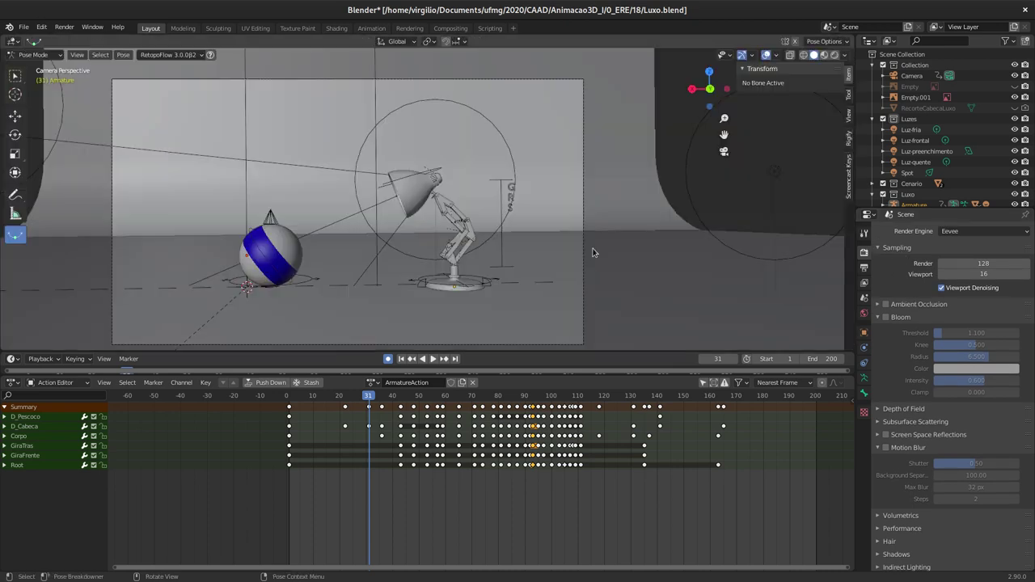
left_click(835, 55)
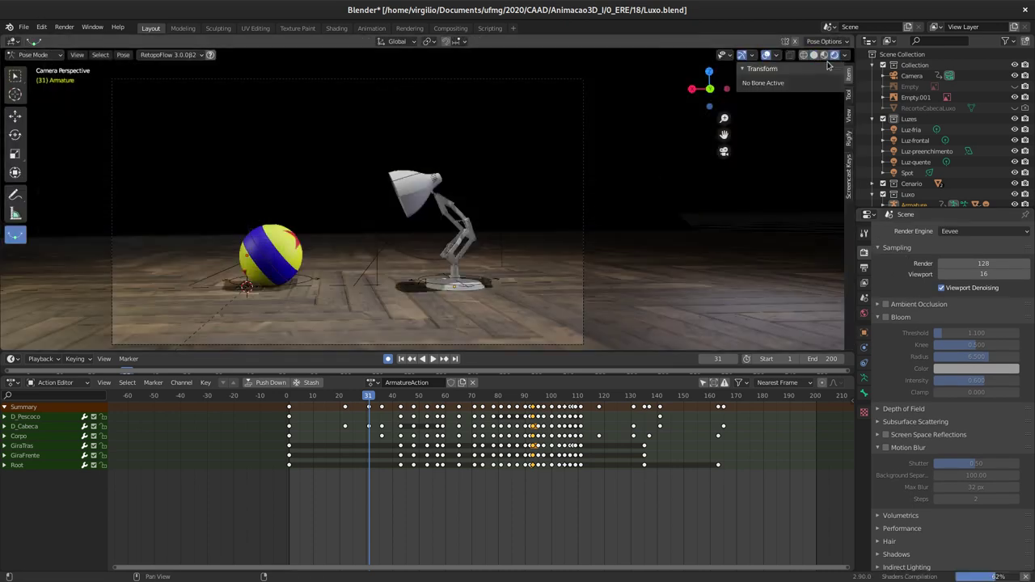
scroll(493, 293, "up", 5)
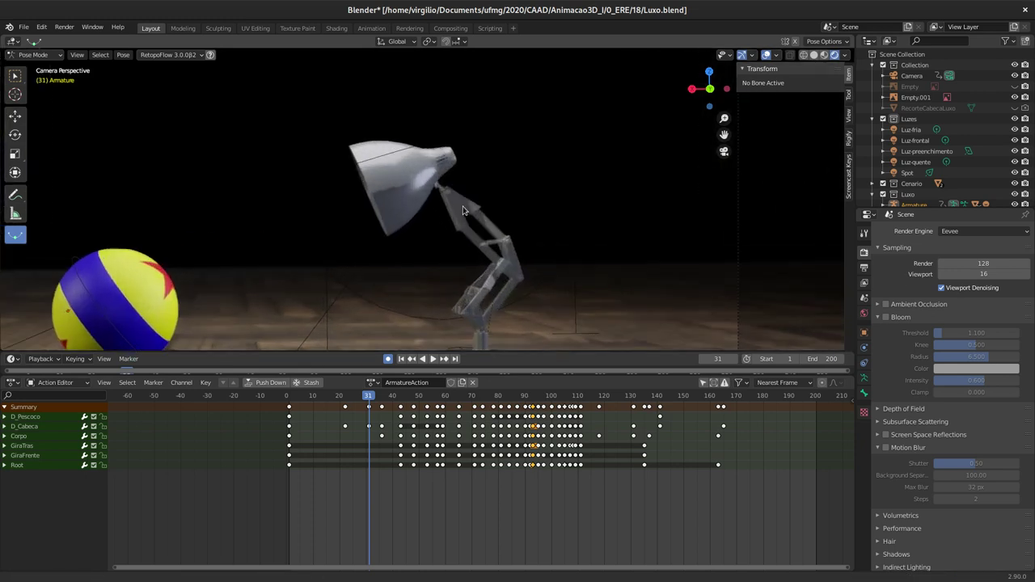
middle_click_drag(493, 293, 380, 219, "shift")
scroll(397, 185, "up", 5)
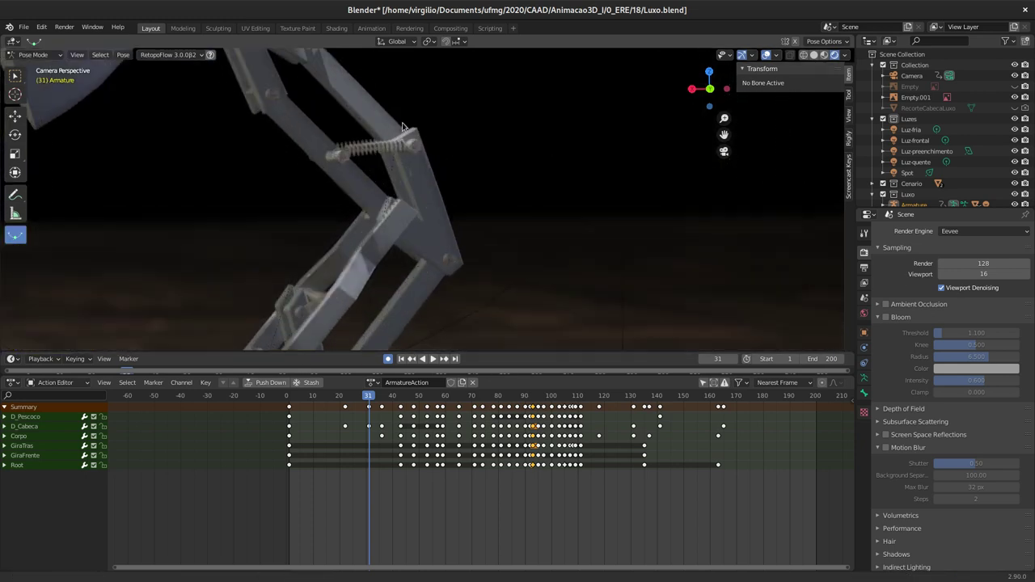
Step: Orbit and zoom around the spring joint to inspect it from several angles
mouse_move(383, 165)
middle_mouse_down()
mouse_move(455, 222)
mouse_move(576, 183)
mouse_move(474, 190)
middle_mouse_up()
scroll(577, 183, "up", 3)
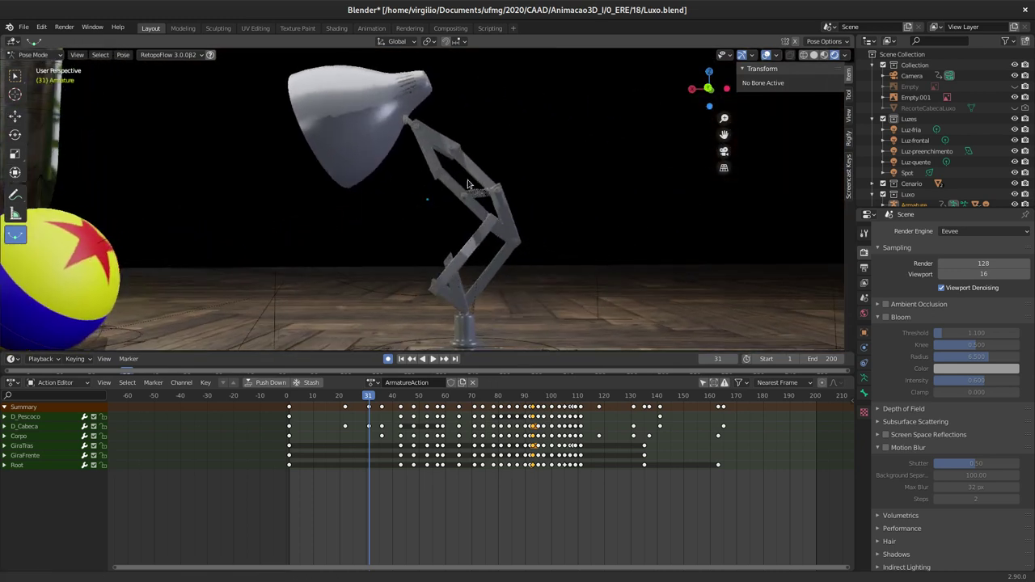
scroll(474, 190, "up", 3)
scroll(469, 198, "up", 3)
scroll(466, 204, "up", 3)
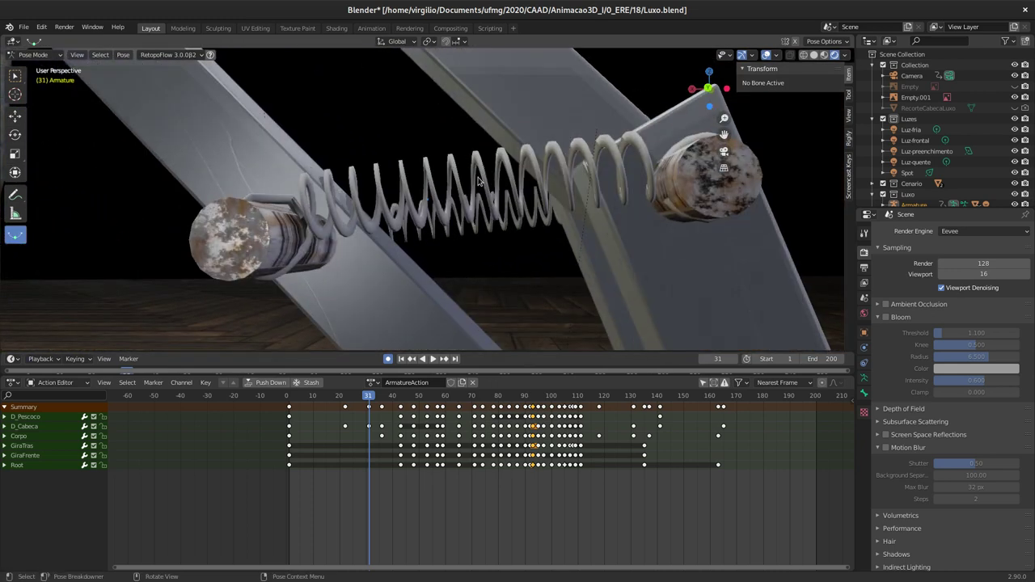
scroll(466, 204, "down", 2)
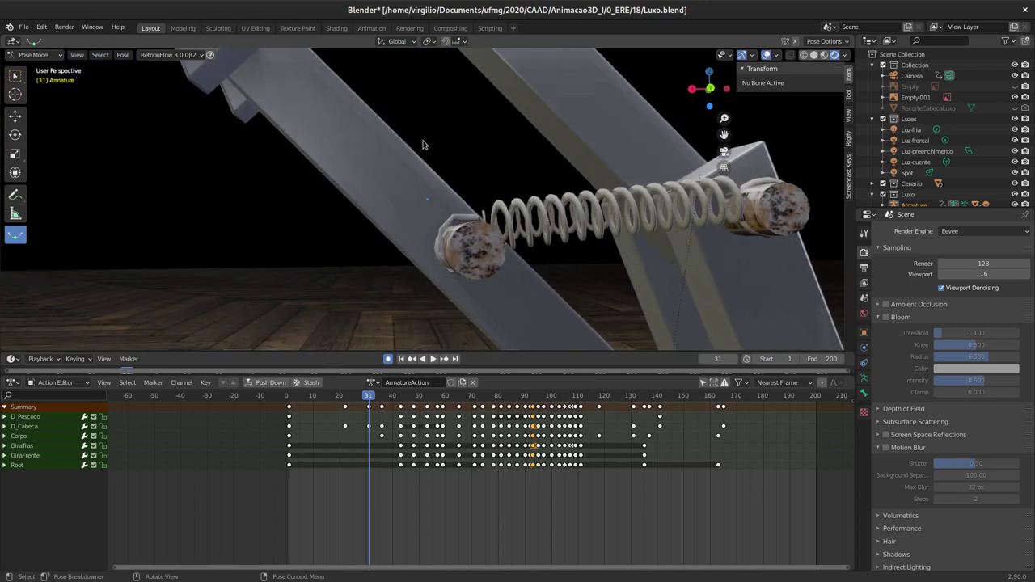
mouse_move(516, 200)
middle_mouse_down()
mouse_move(419, 172)
mouse_move(371, 227)
mouse_move(288, 178)
middle_mouse_up()
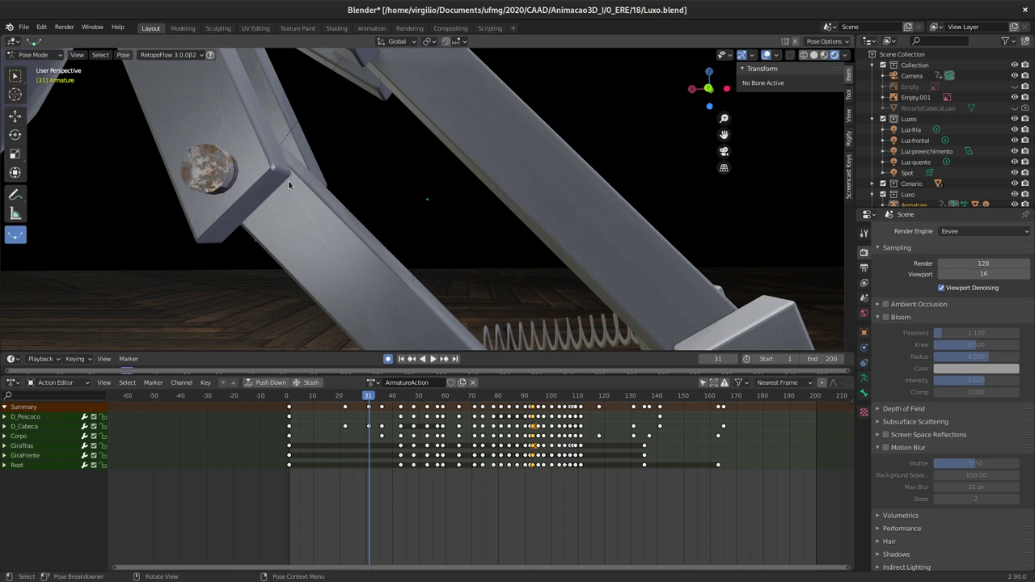
Step: Turn ambient occlusion on, then off again, while moving in close on the lamp's shade joint
left_click(886, 305)
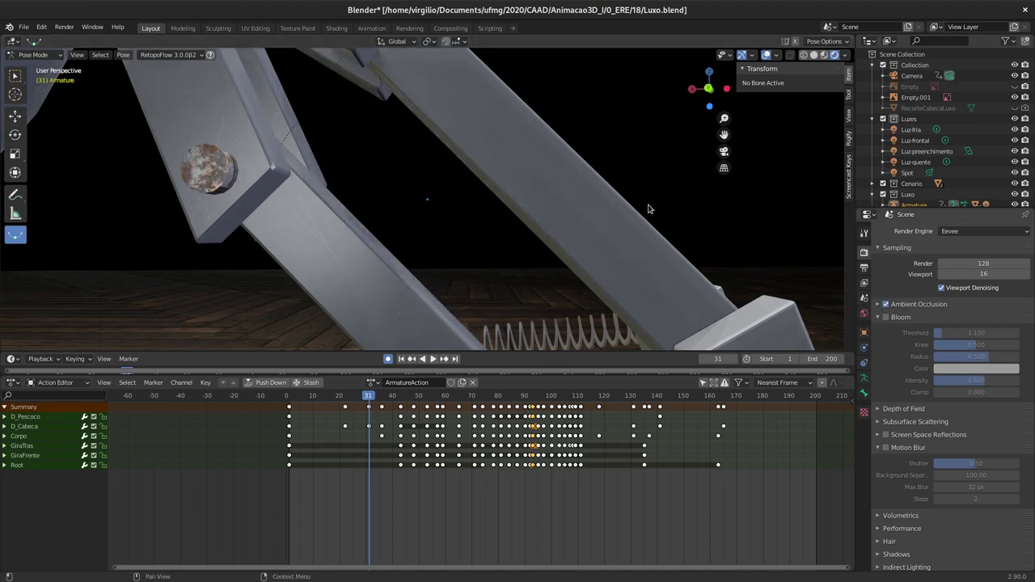
mouse_move(522, 190)
middle_mouse_down()
mouse_move(467, 153)
mouse_move(433, 221)
middle_mouse_up()
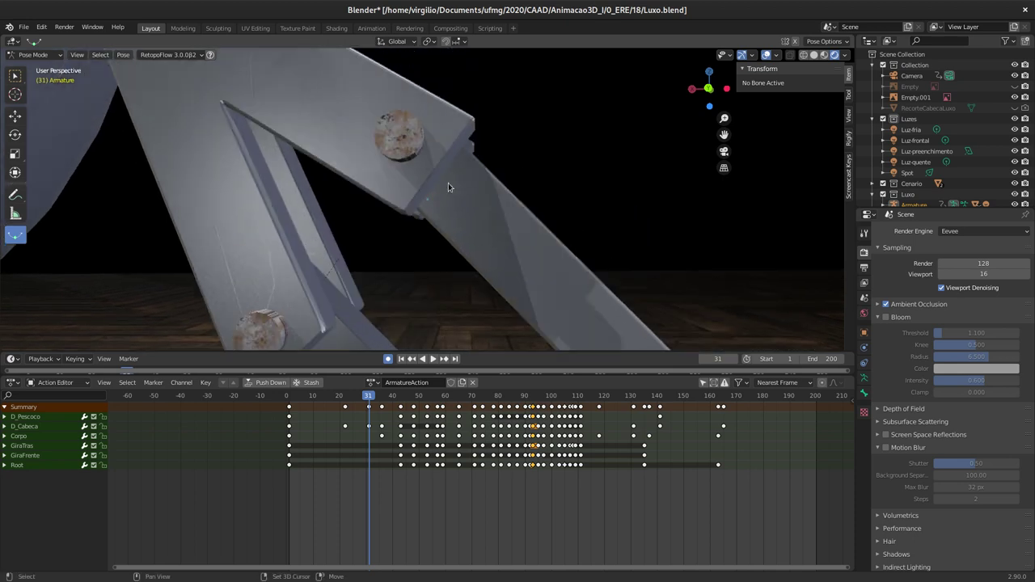
left_click(887, 309)
scroll(338, 184, "down", 3)
scroll(338, 183, "down", 3)
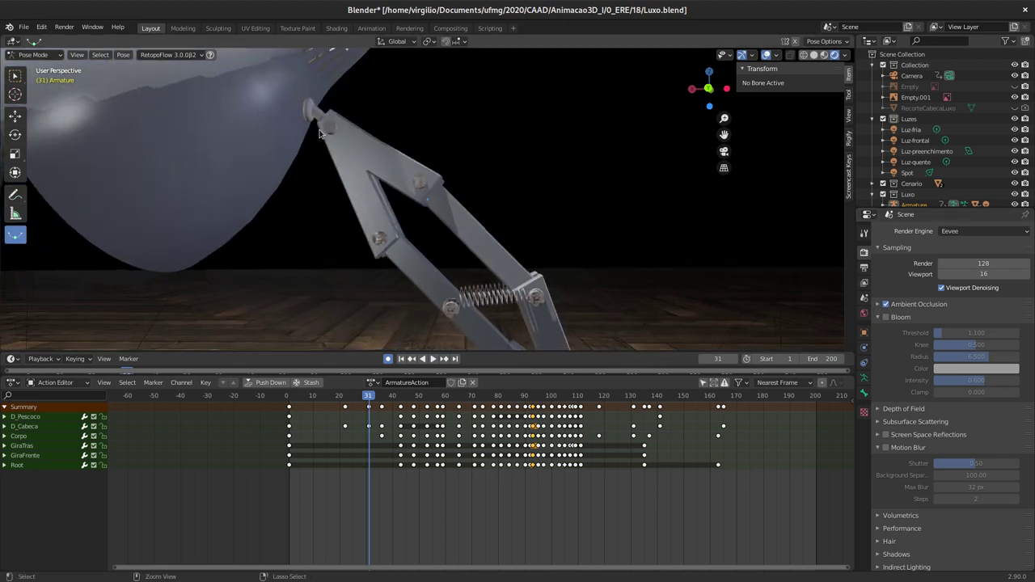
scroll(338, 184, "down", 1)
middle_click_drag(338, 183, 336, 181)
scroll(335, 180, "up", 3)
scroll(331, 162, "up", 3)
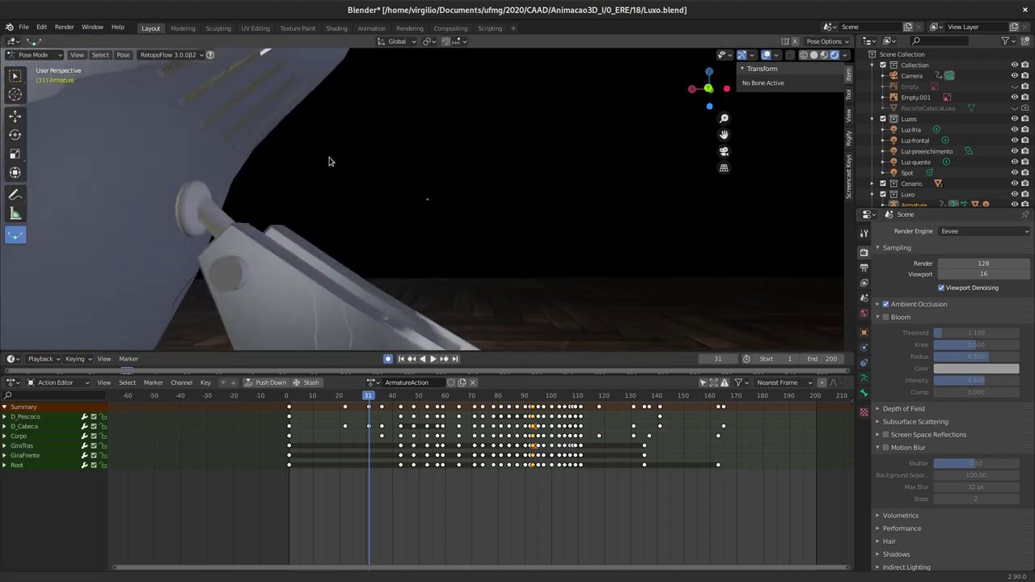
scroll(242, 191, "up", 2)
Step: Toggle ambient occlusion off and on twice to compare the shading, leaving it enabled
left_click(886, 305)
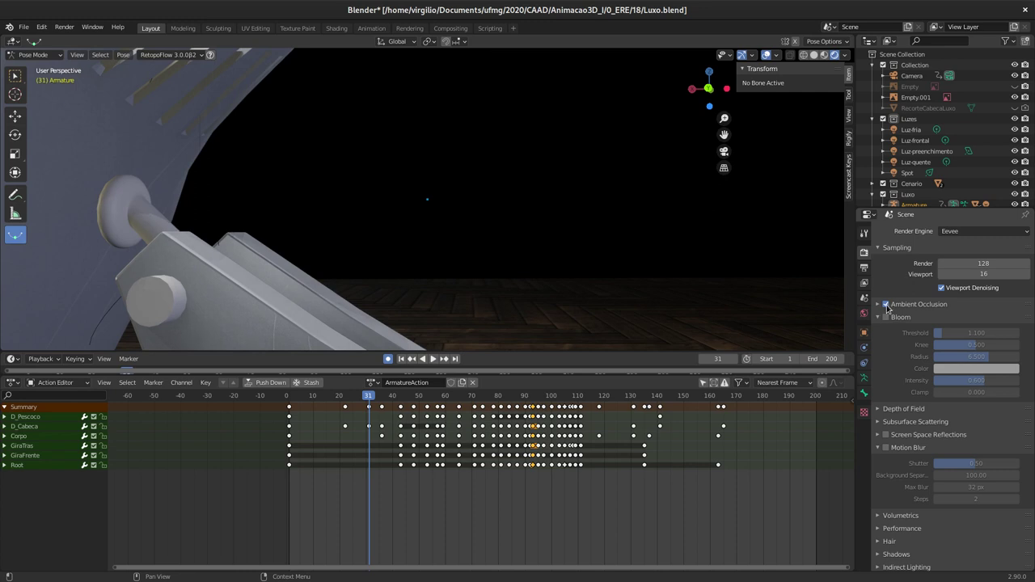
left_click(885, 305)
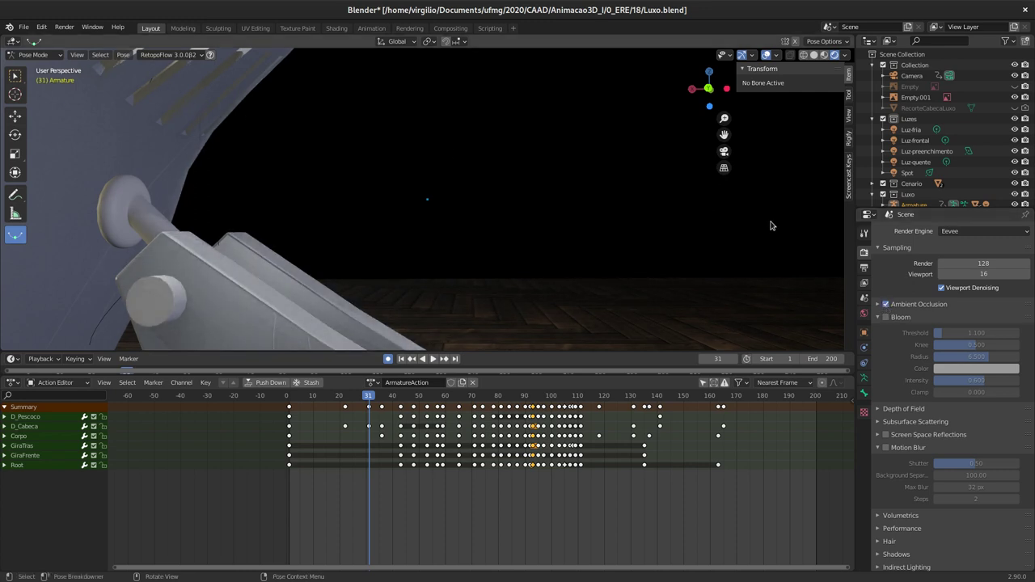
left_click(886, 305)
left_click(886, 304)
Step: Expand the ambient occlusion settings and increase the AO distance while viewing the whole lamp
left_click(879, 305)
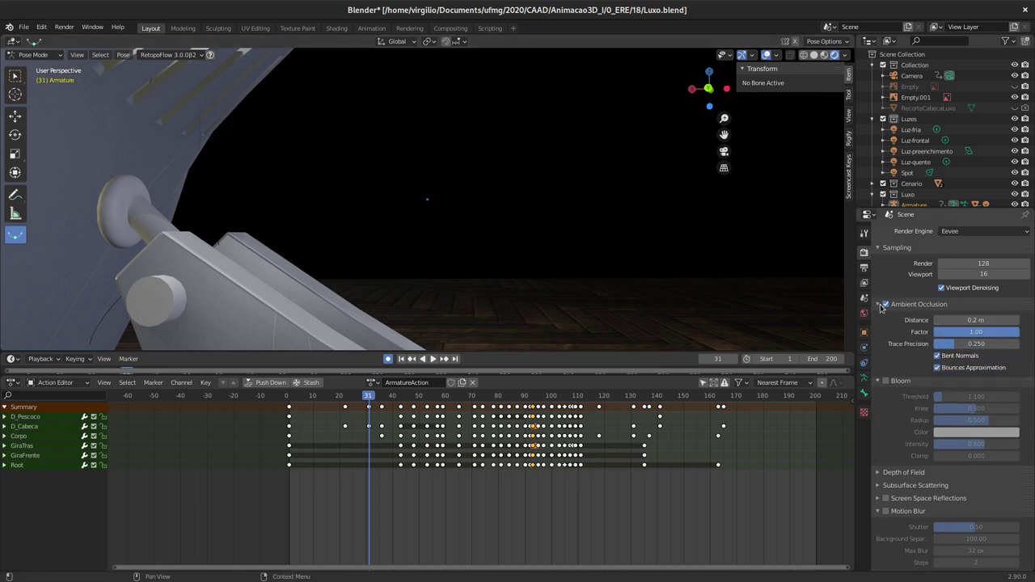
mouse_move(557, 225)
middle_mouse_down()
mouse_move(398, 301)
mouse_move(427, 237)
mouse_move(519, 184)
middle_mouse_up()
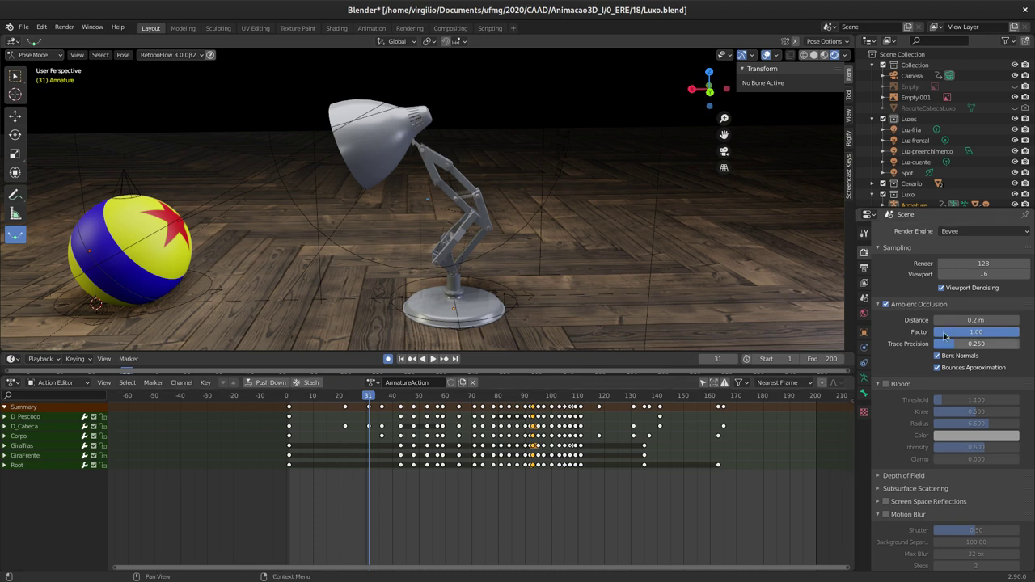
left_click_drag(961, 320, 1021, 320)
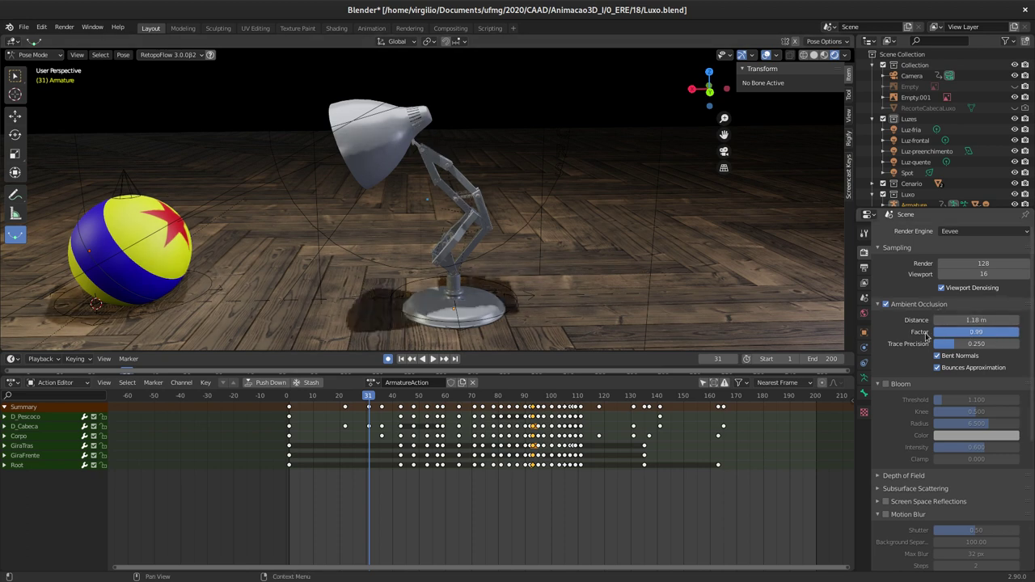
Step: Drop the AO factor to 0, set it back to 1, and lower trace precision to 0.182
left_click_drag(999, 334, 899, 337)
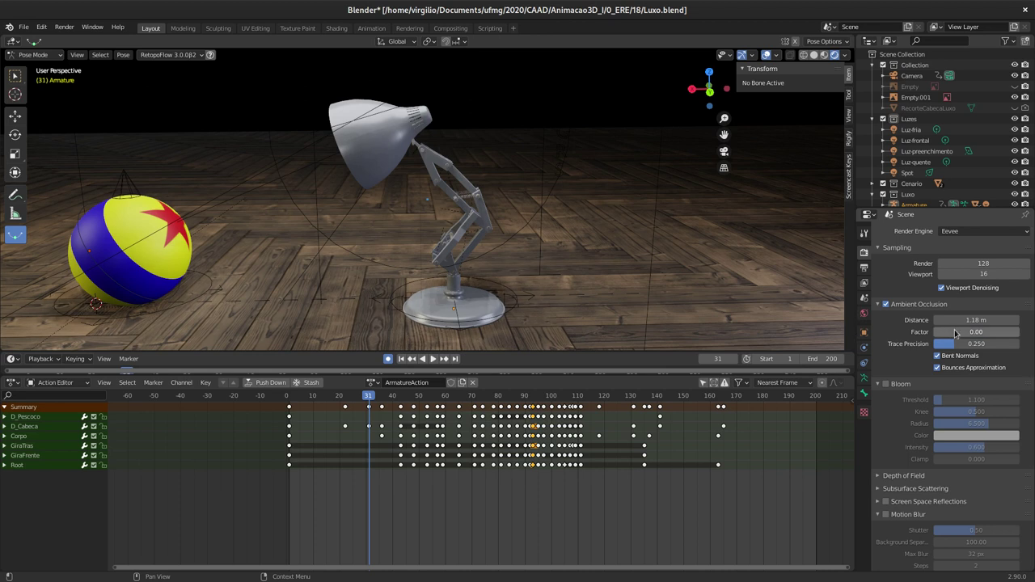
double_click(952, 331)
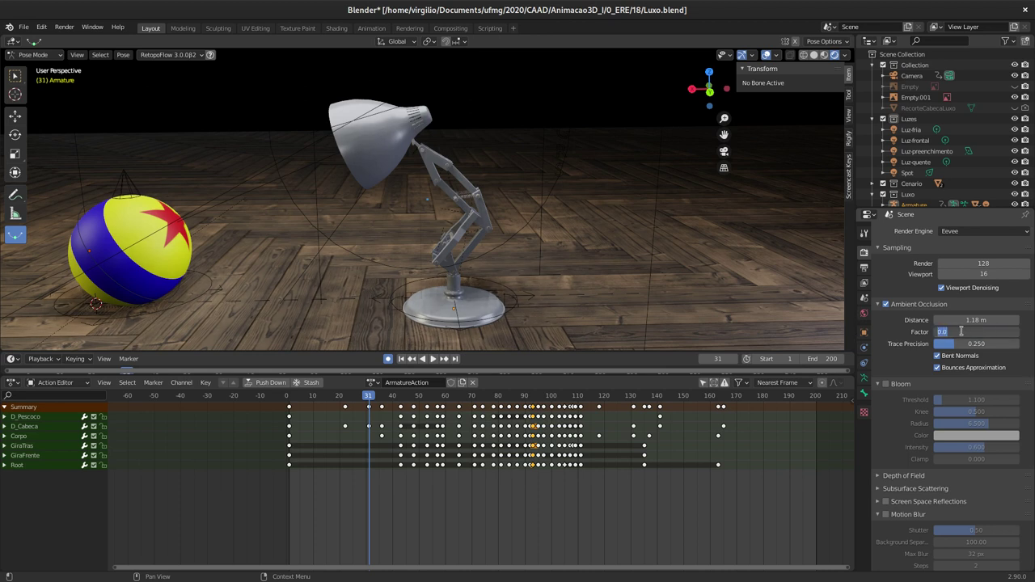
type("1")
key("Return")
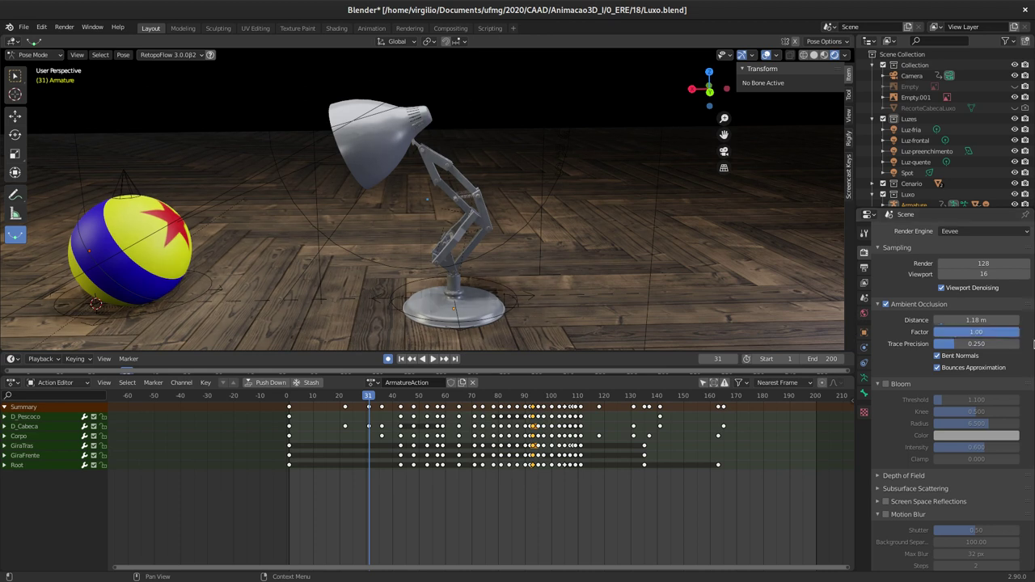
mouse_move(960, 344)
left_mouse_down()
mouse_move(1014, 353)
mouse_move(934, 344)
left_mouse_up()
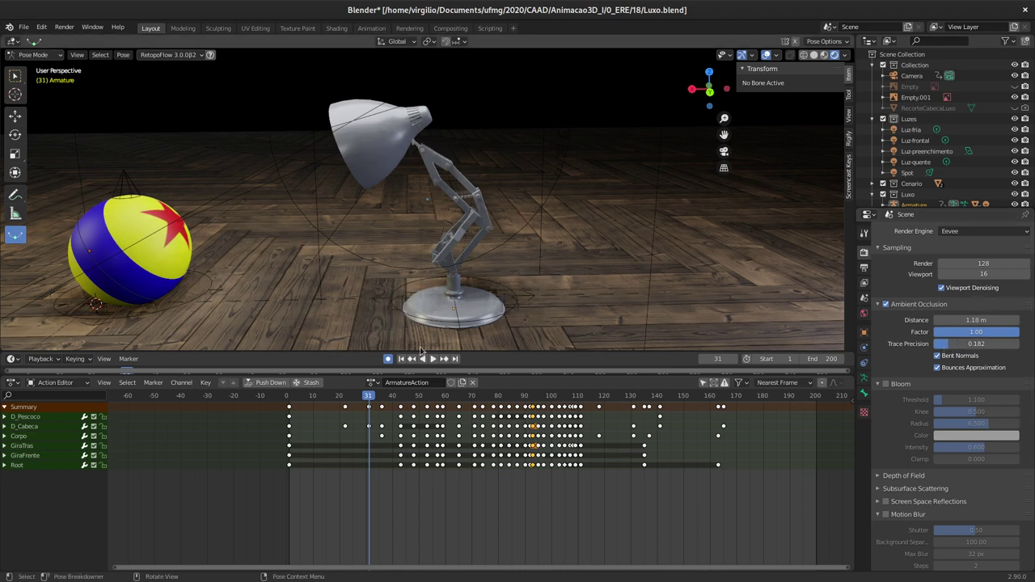
middle_click_drag(387, 290, 518, 220)
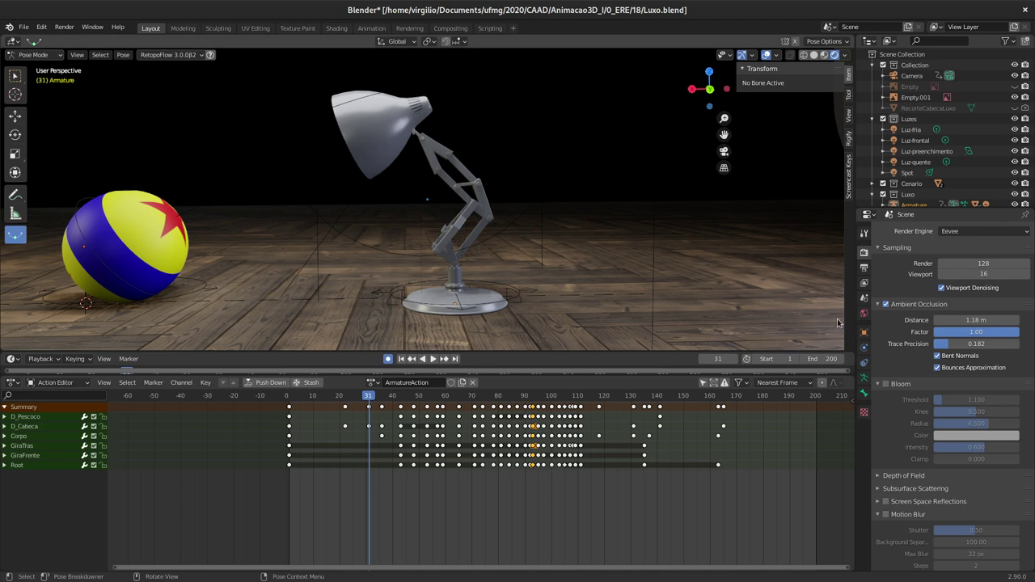
Step: Collapse the ambient occlusion panel, enable bloom, and select the ball's StretchTopo bone
left_click(876, 306)
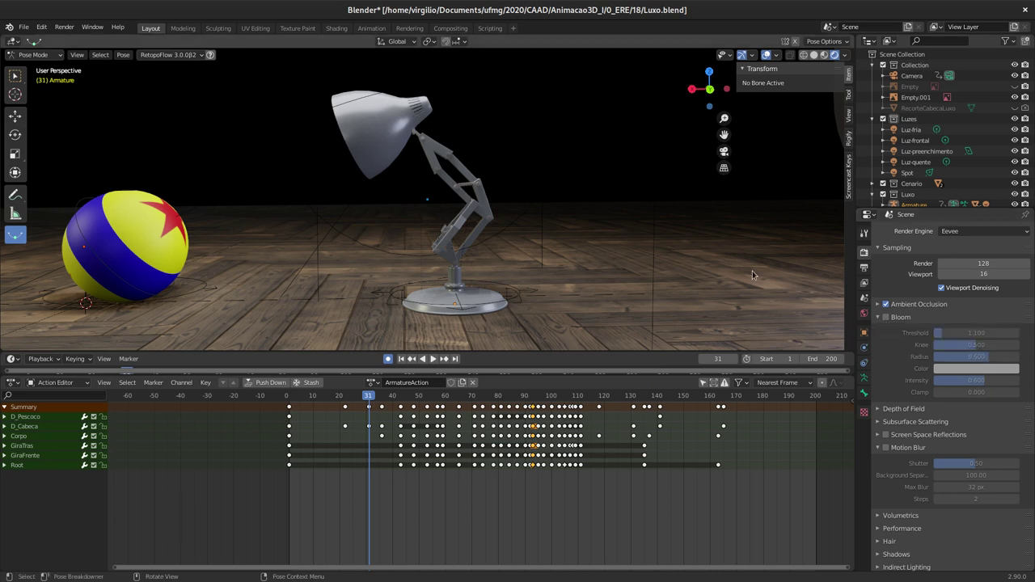
left_click(886, 317)
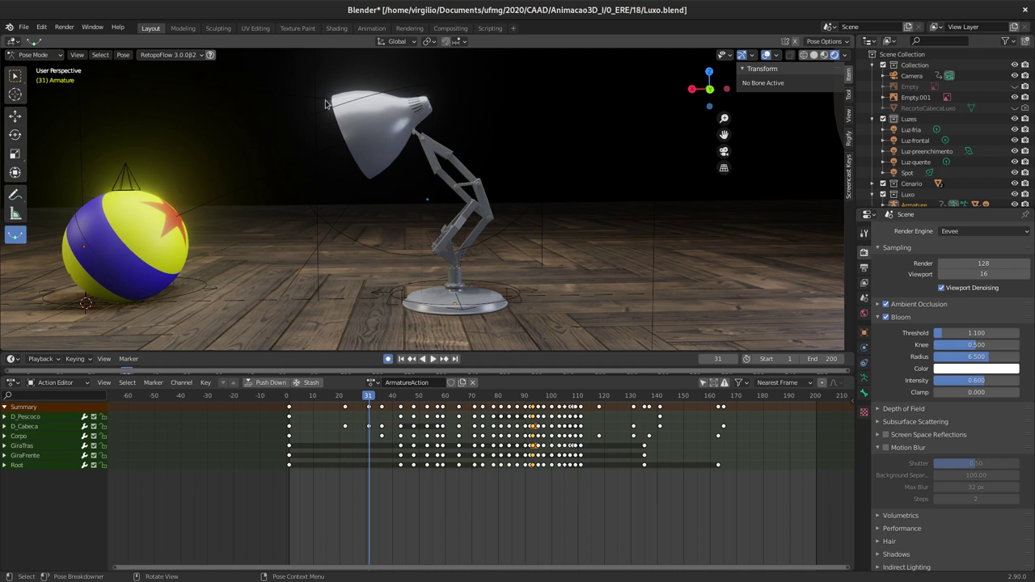
left_click(121, 179)
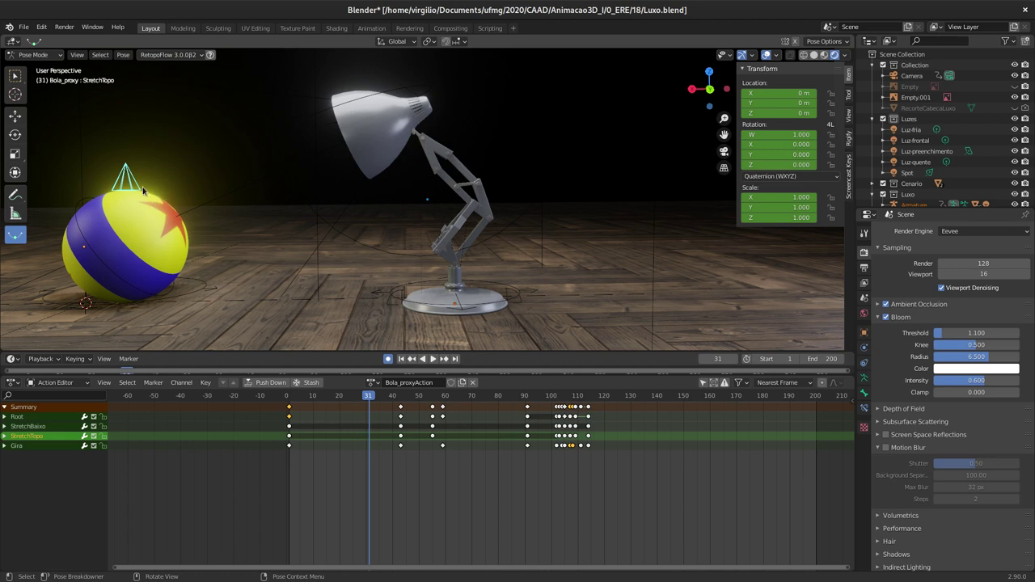
Step: Experiment with the bloom threshold, settling at 1.242, and push the clamp to 1000 before resetting it to 0
left_click_drag(966, 333, 1006, 341)
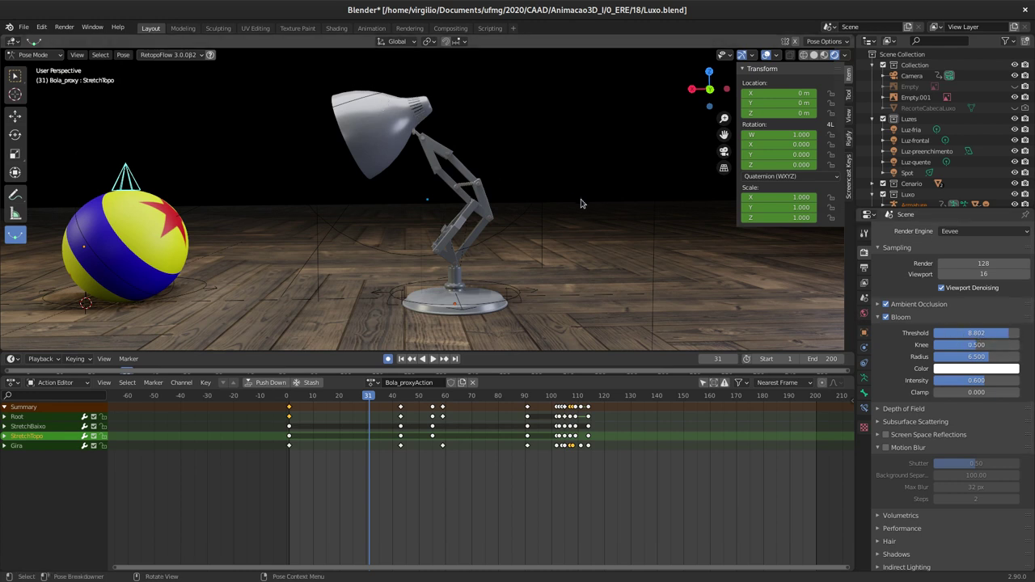
left_click_drag(1003, 335, 1027, 335)
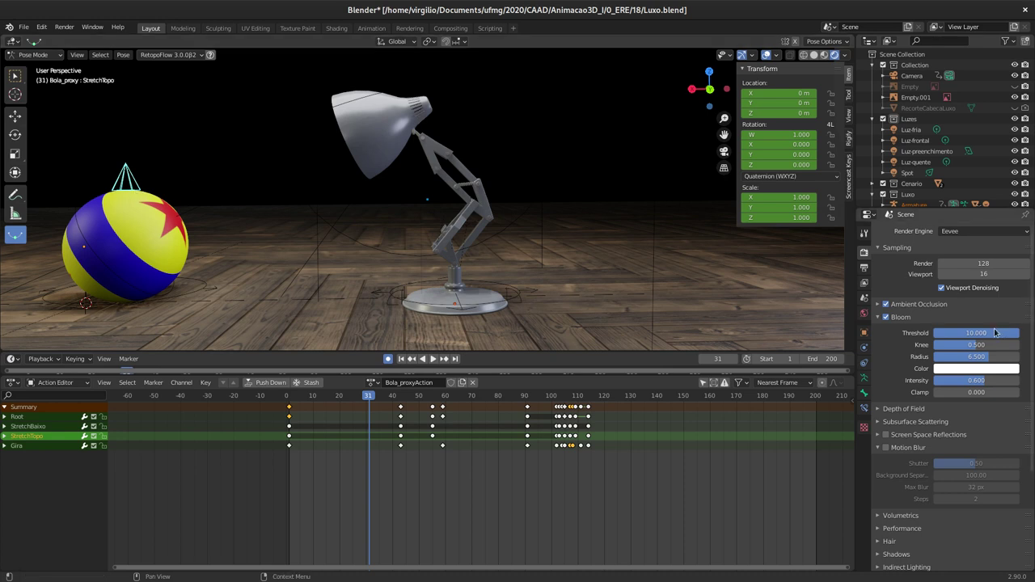
left_click_drag(1008, 337, 896, 338)
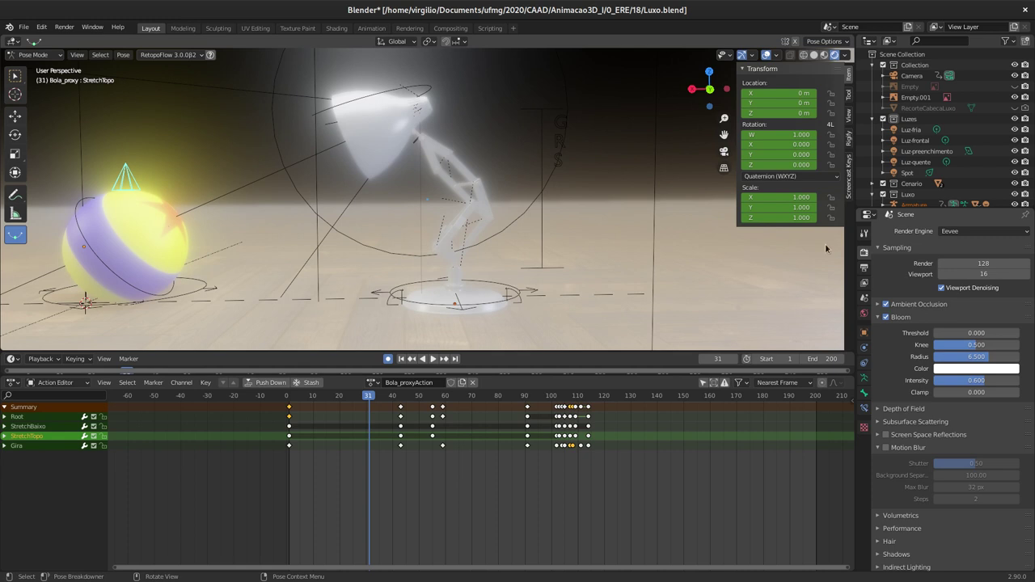
mouse_move(960, 334)
left_mouse_down()
mouse_move(983, 334)
mouse_move(957, 335)
left_mouse_up()
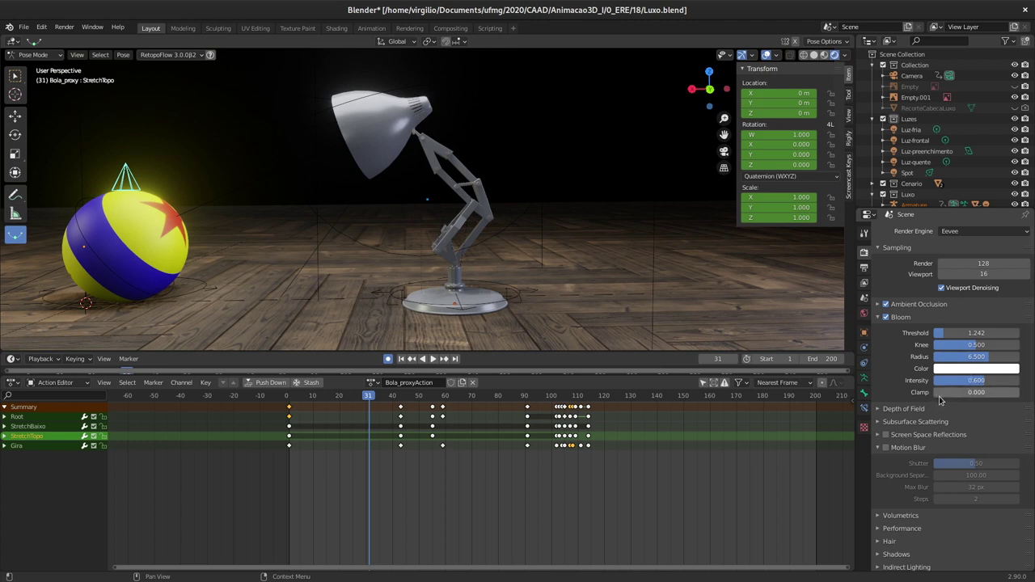
left_click_drag(941, 396, 993, 396)
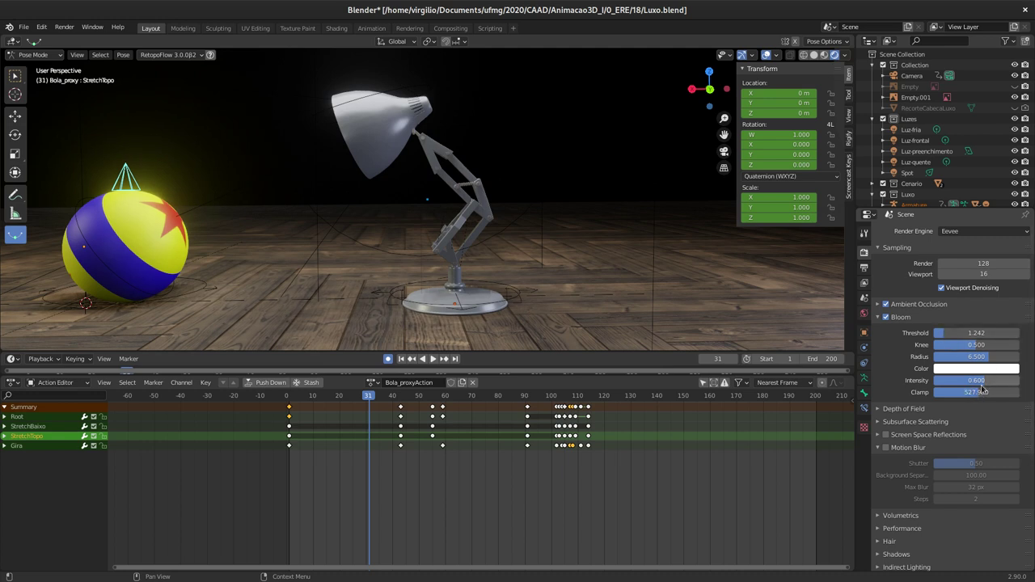
left_click_drag(975, 396, 994, 396)
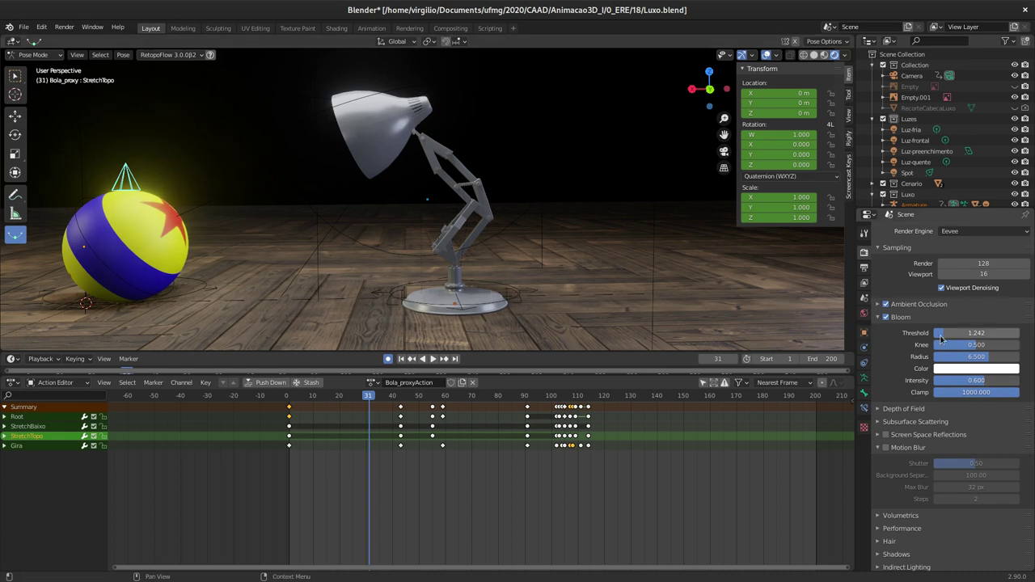
key("BackSpace")
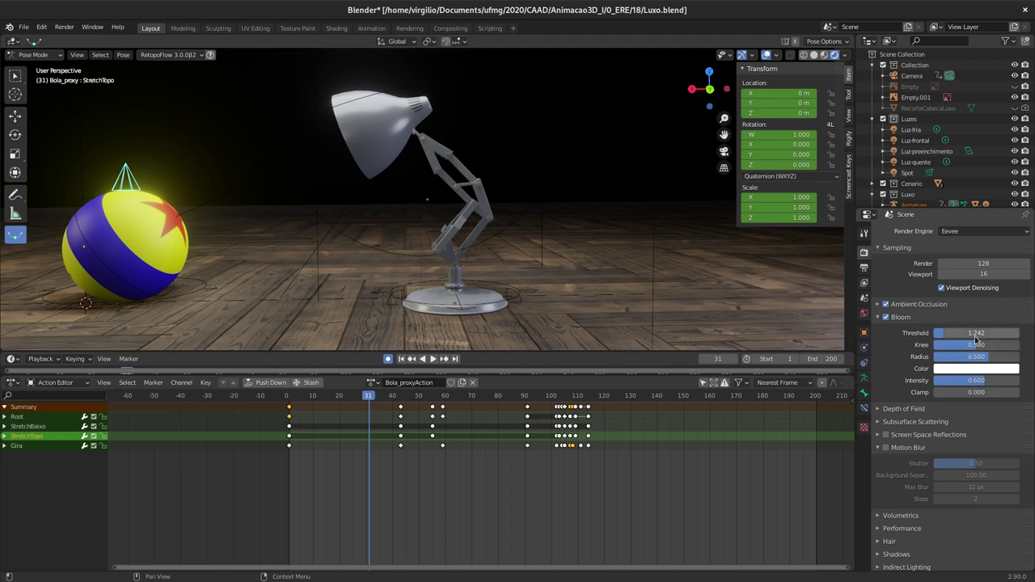
Step: Collapse Bloom, expand Depth of Field (Max Size 100.000 px), and zoom out to look down on the scene
left_click(878, 318)
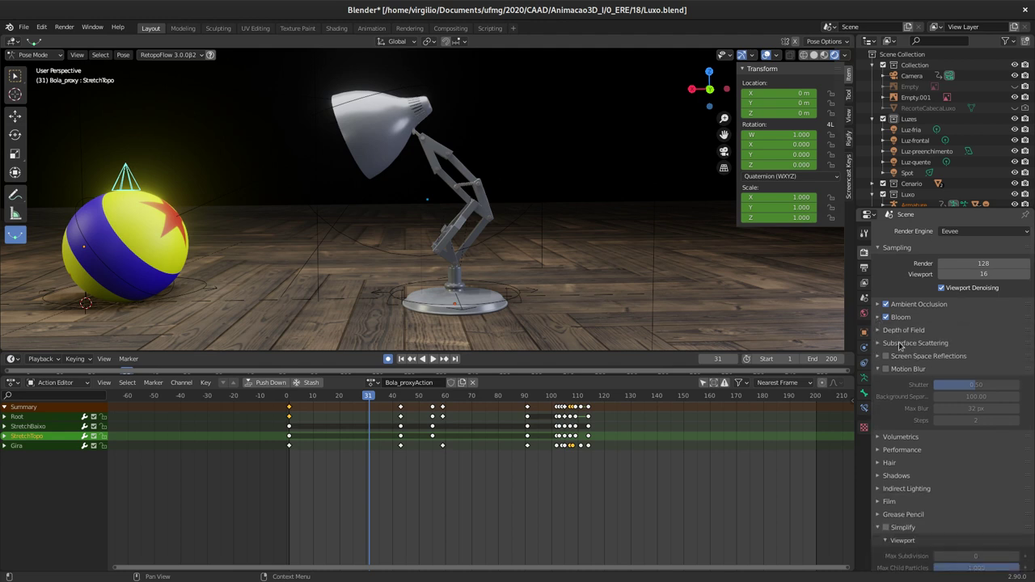
left_click(878, 330)
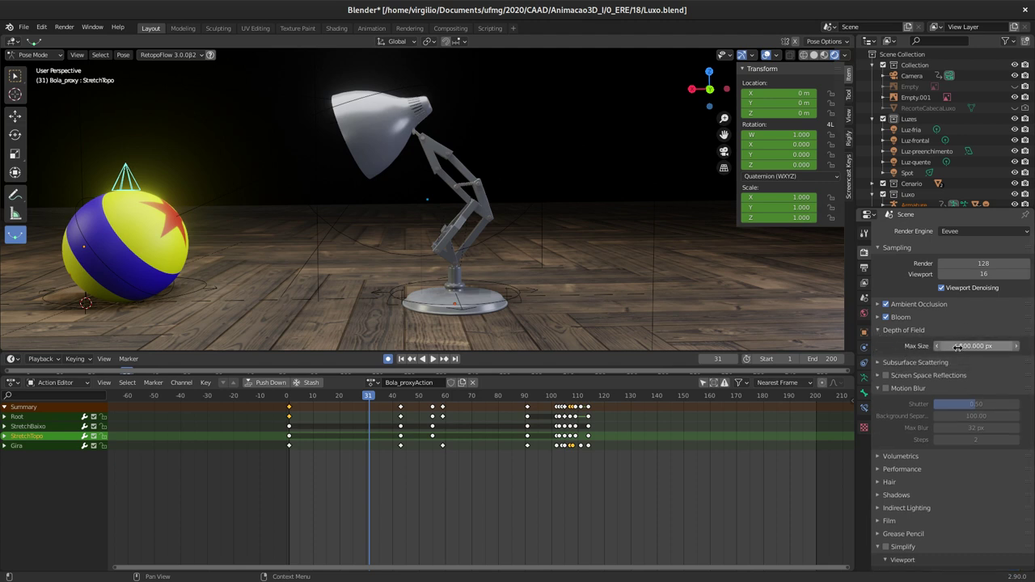
mouse_move(976, 345)
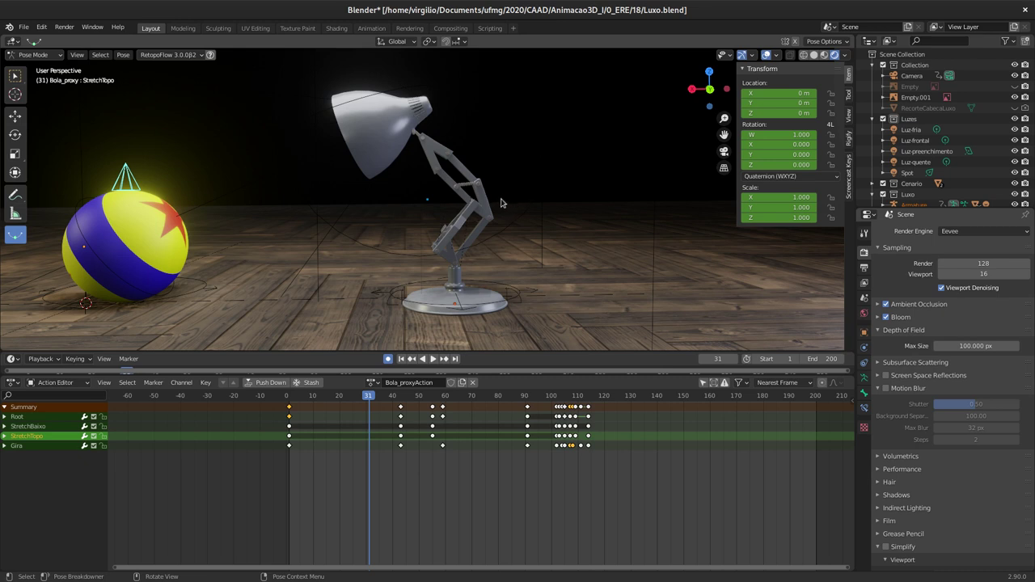
scroll(486, 226, "down", 2)
scroll(453, 251, "down", 2)
scroll(428, 266, "down", 1)
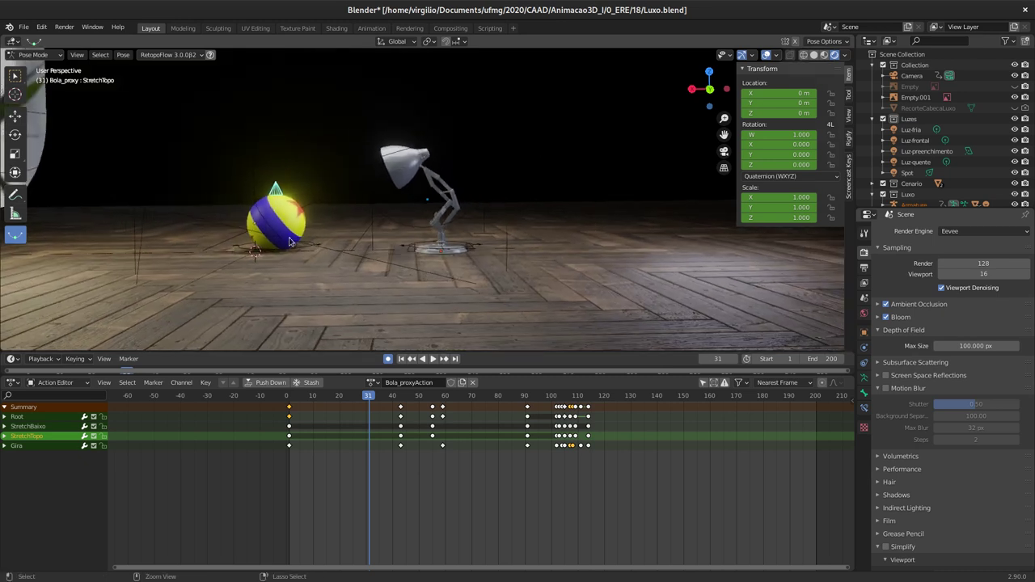
mouse_move(429, 266)
middle_mouse_down()
mouse_move(233, 263)
mouse_move(238, 240)
middle_mouse_up()
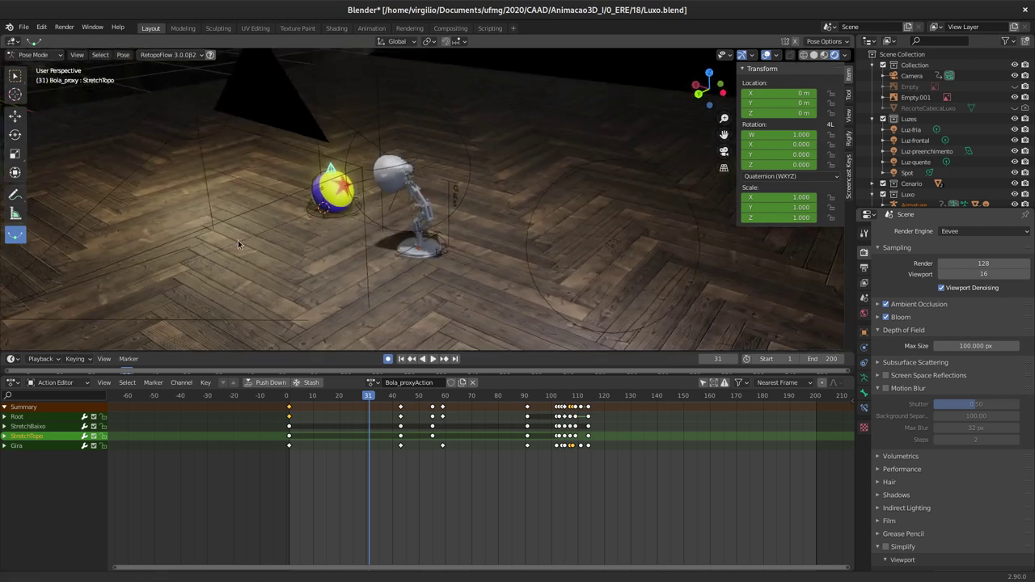
left_click(274, 103)
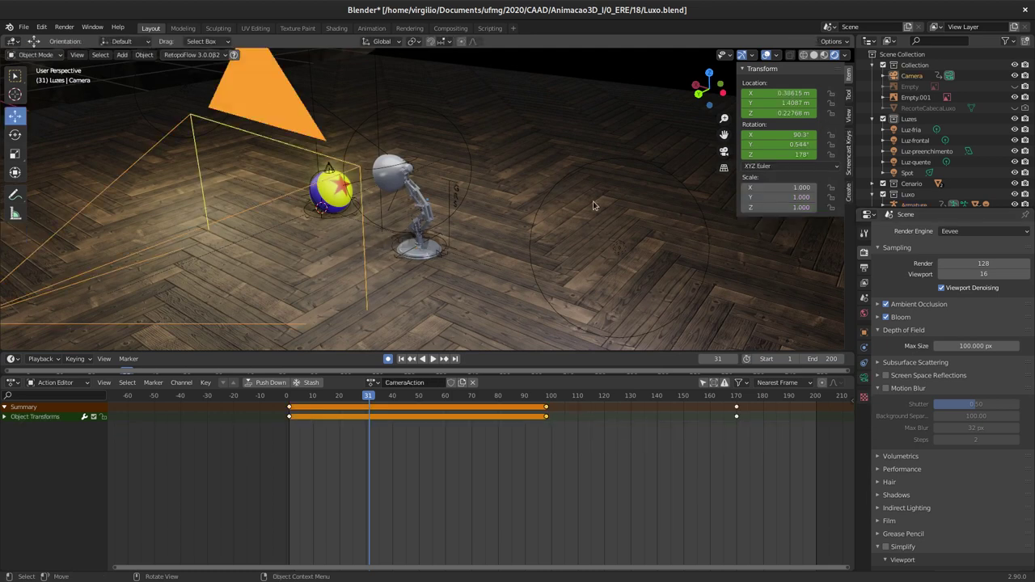
left_click(863, 378)
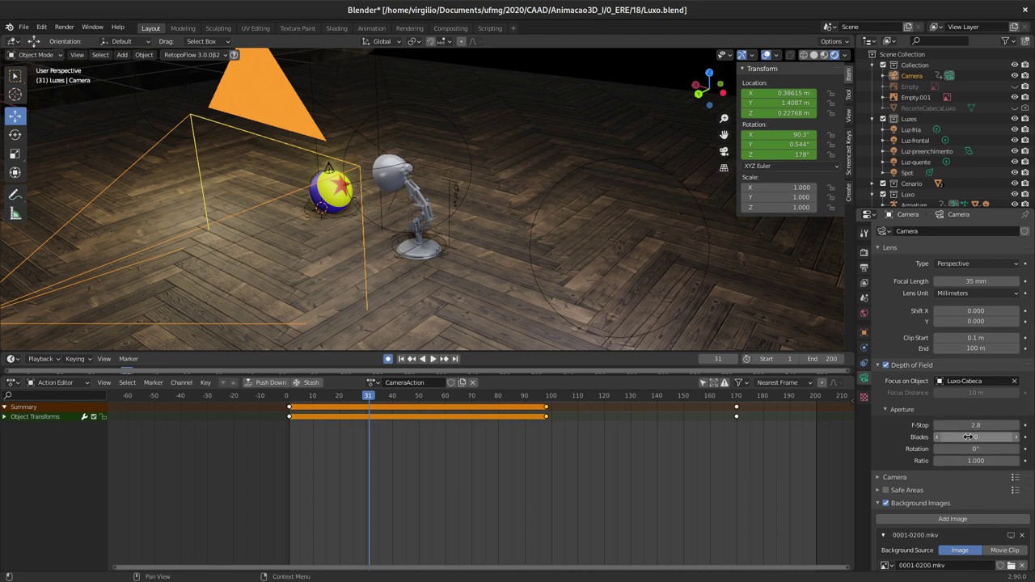
mouse_move(977, 437)
left_mouse_down()
mouse_move(955, 438)
mouse_move(975, 438)
left_mouse_up()
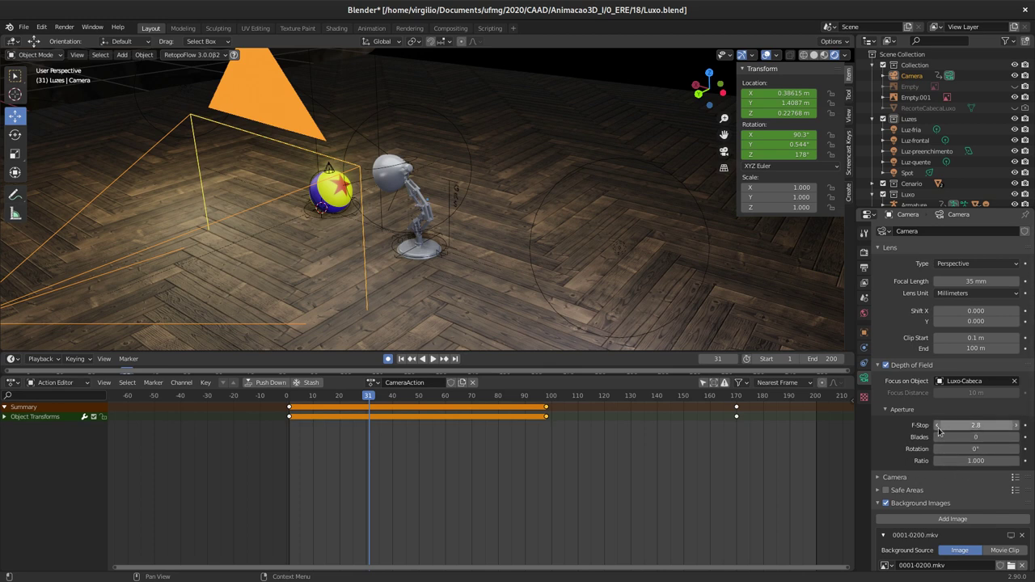
mouse_move(992, 439)
left_mouse_down()
mouse_move(945, 417)
mouse_move(938, 397)
left_mouse_up()
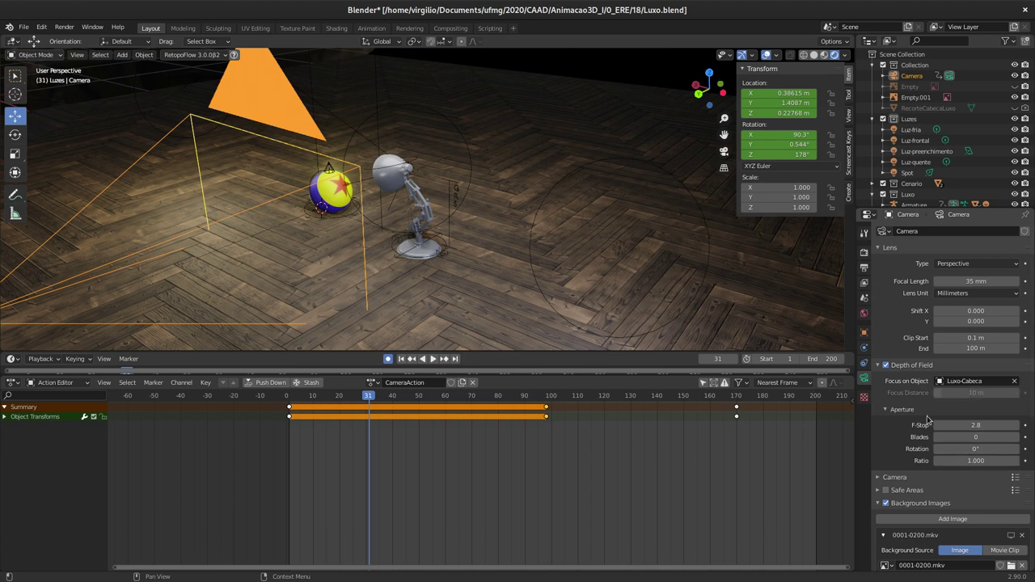
Step: Adjust the depth of field max size, then swap to the Subsurface Scattering panel (7 samples, 0.300 jitter)
left_click(864, 252)
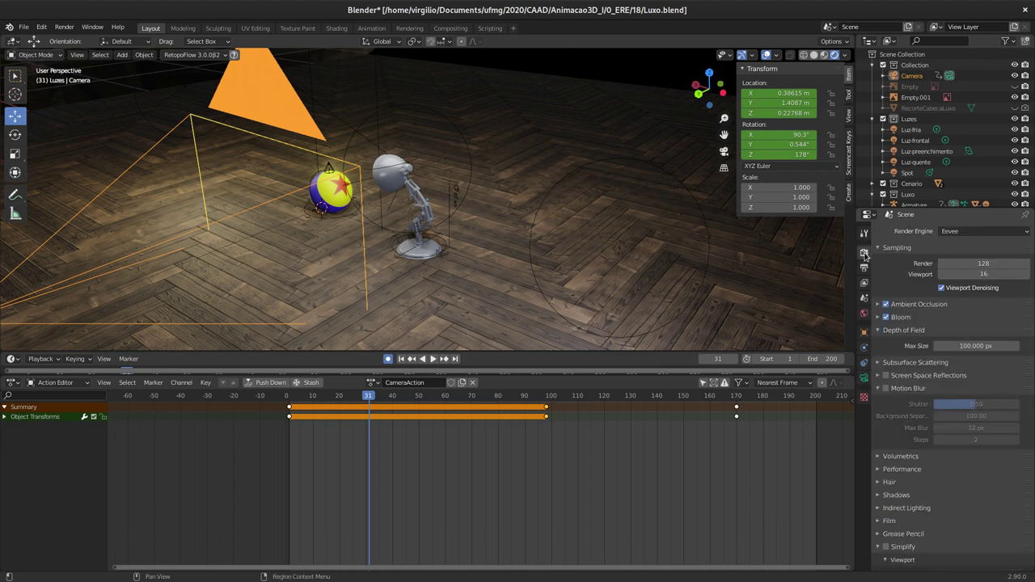
scroll(922, 372, "down", 2)
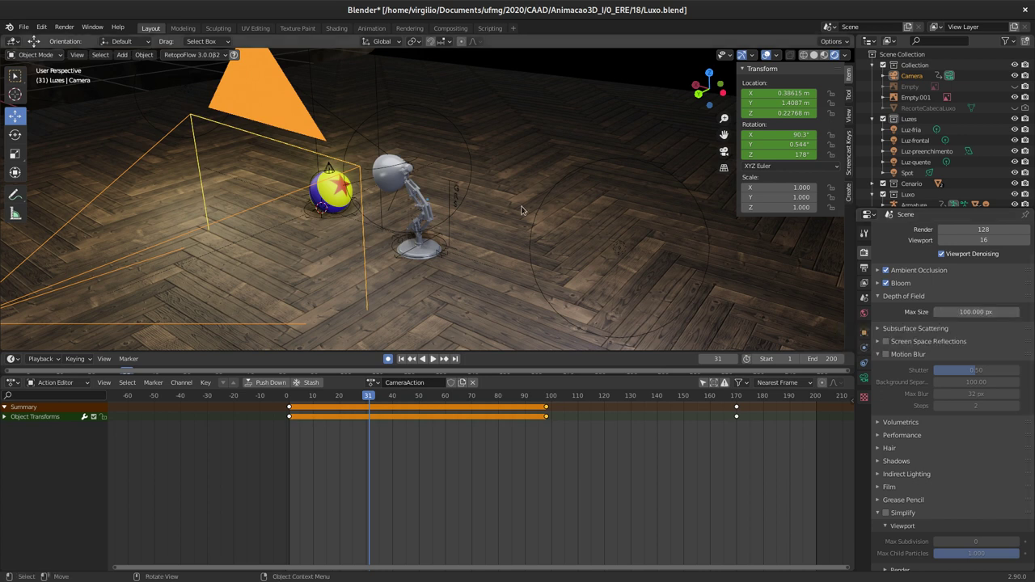
mouse_move(979, 313)
left_mouse_down()
mouse_move(961, 312)
mouse_move(992, 312)
mouse_move(962, 312)
left_mouse_up()
left_click(879, 297)
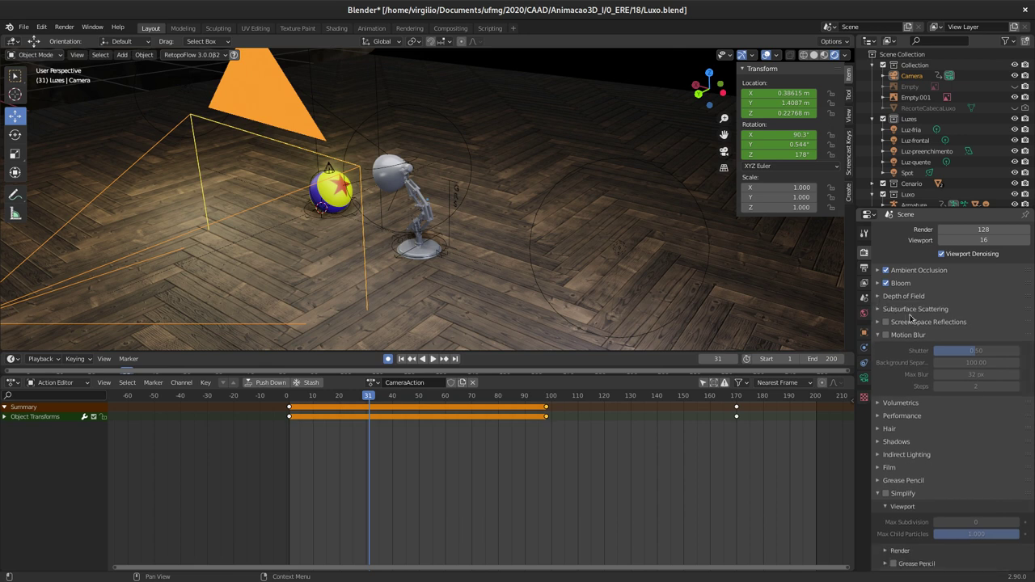
left_click(879, 310)
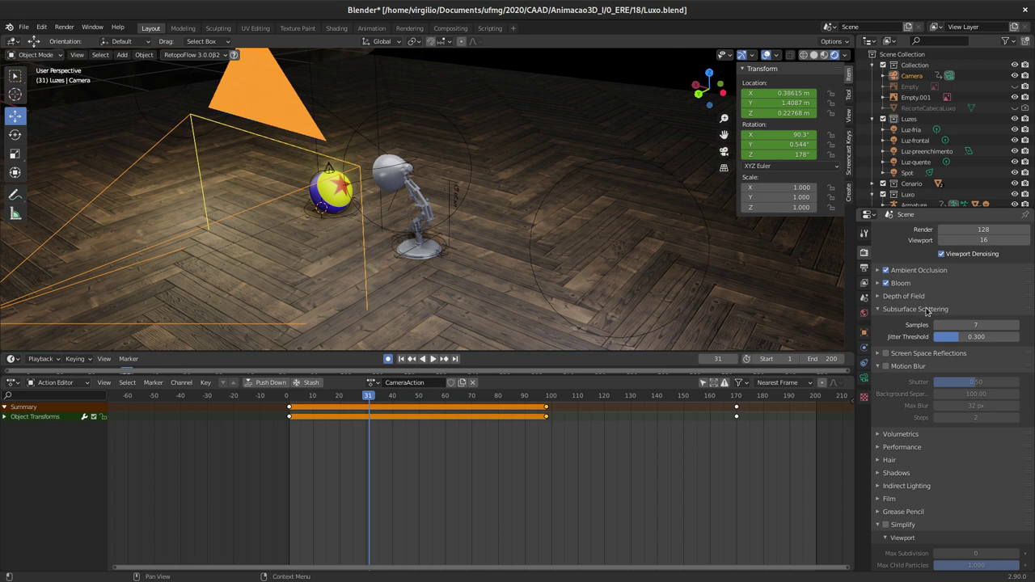
Step: Orbit and zoom down to eye level with the lamp and ball, then collapse Subsurface Scattering
middle_click_drag(410, 221, 445, 178)
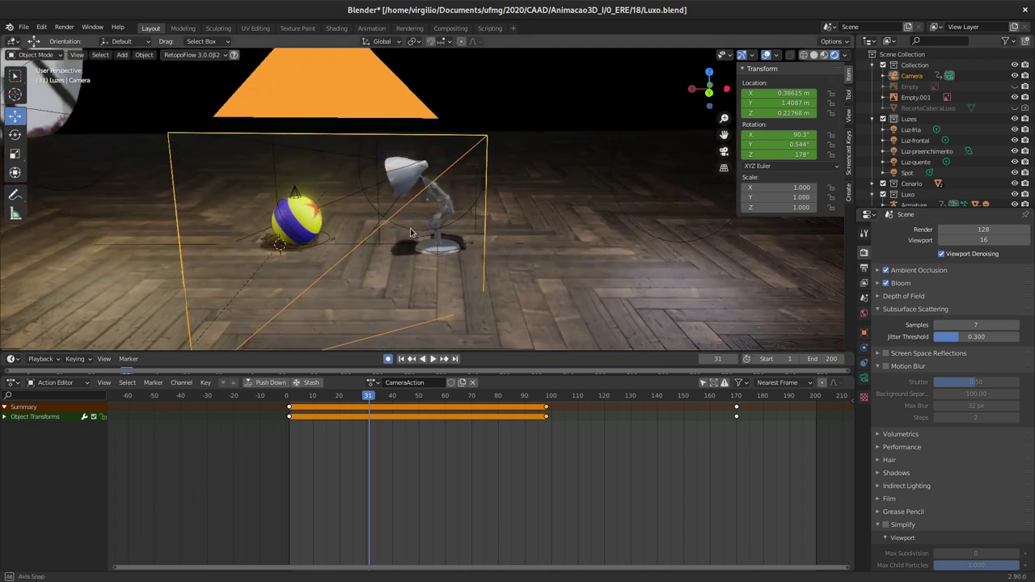
scroll(445, 179, "up", 3)
scroll(453, 181, "up", 2)
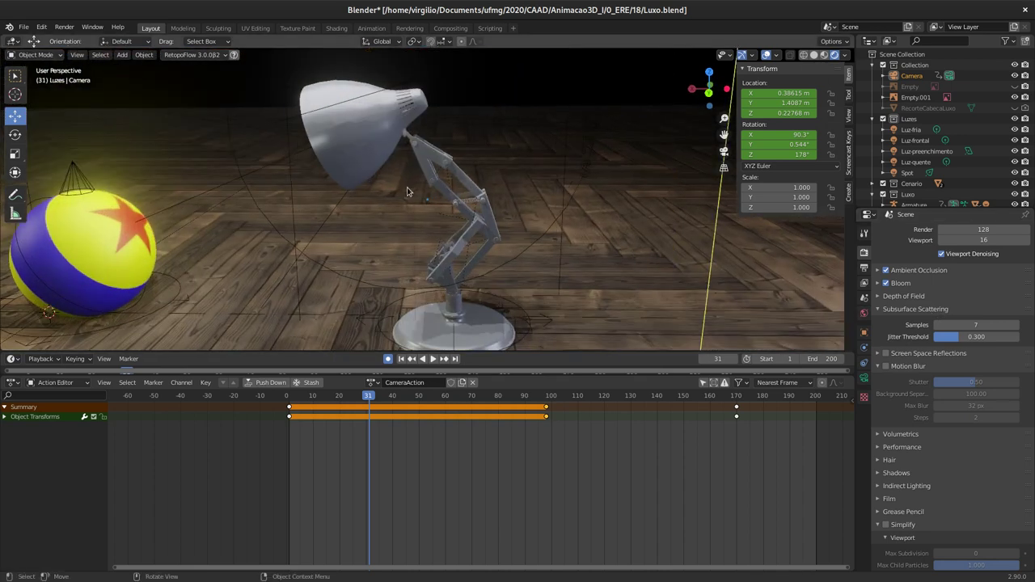
mouse_move(469, 190)
middle_mouse_down()
mouse_move(493, 203)
mouse_move(551, 180)
middle_mouse_up()
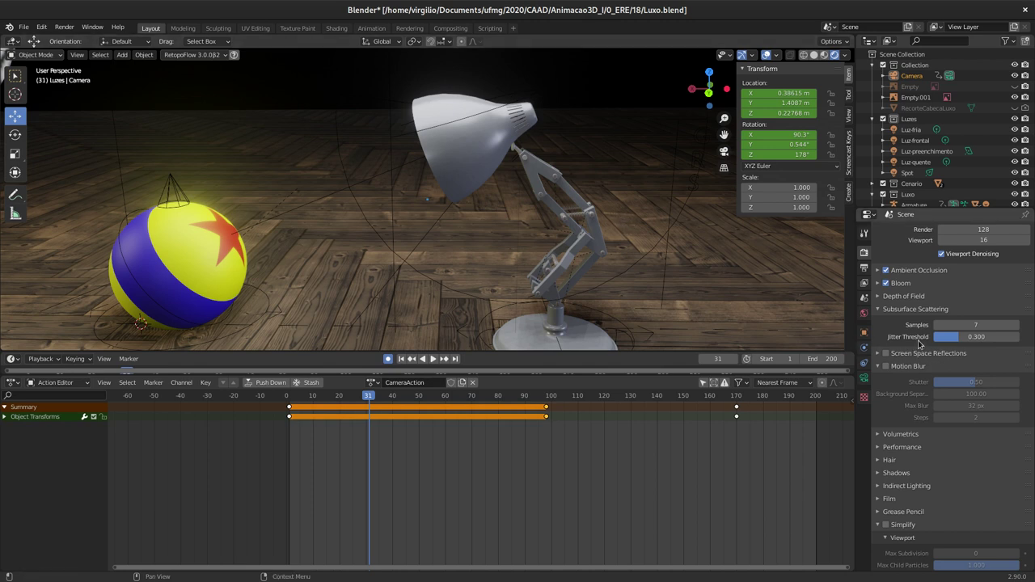
left_click(886, 311)
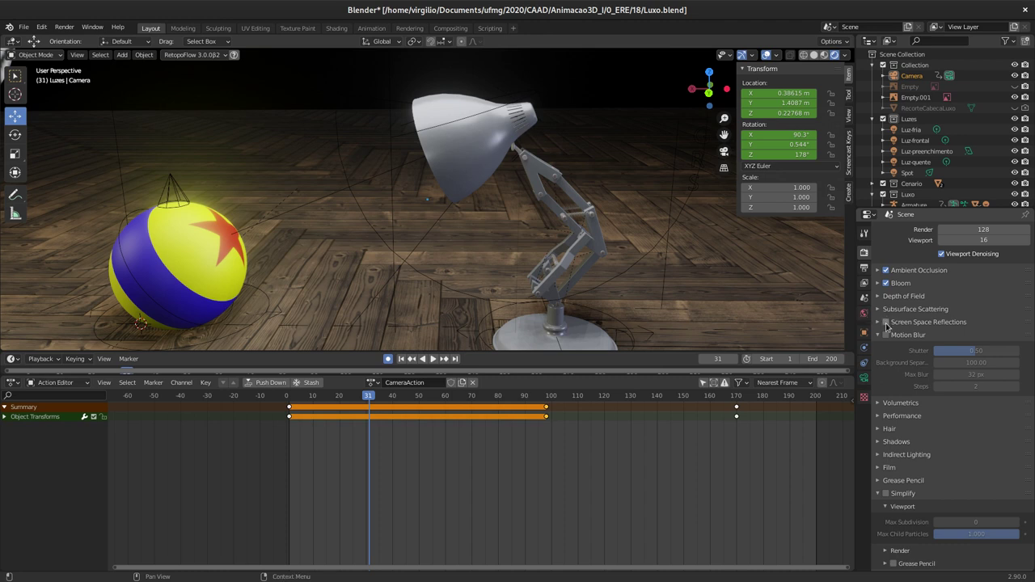
Step: Enable screen-space reflections, toggling them off and on to compare the floor, and expand their settings
left_click(885, 322)
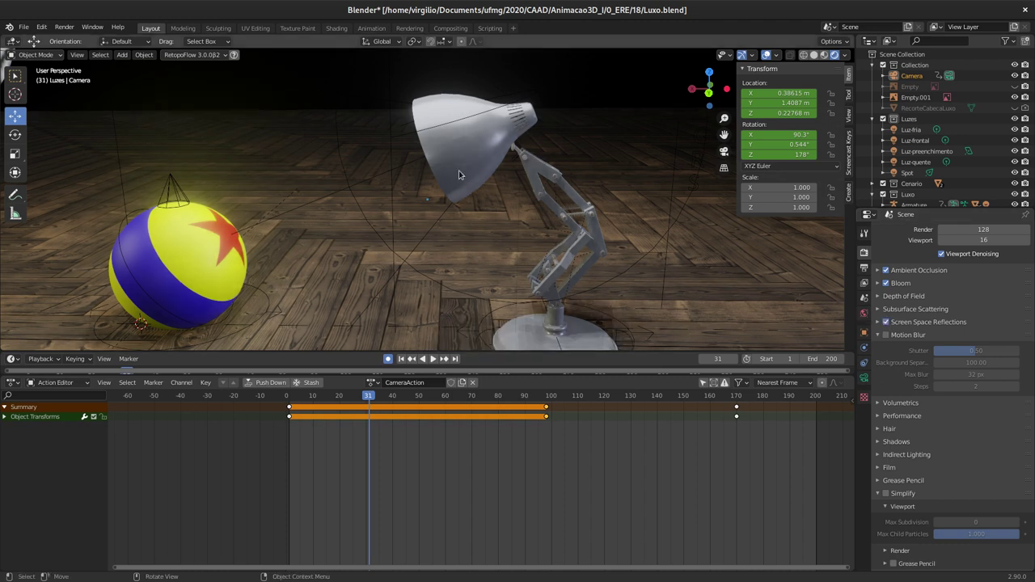
left_click(885, 322)
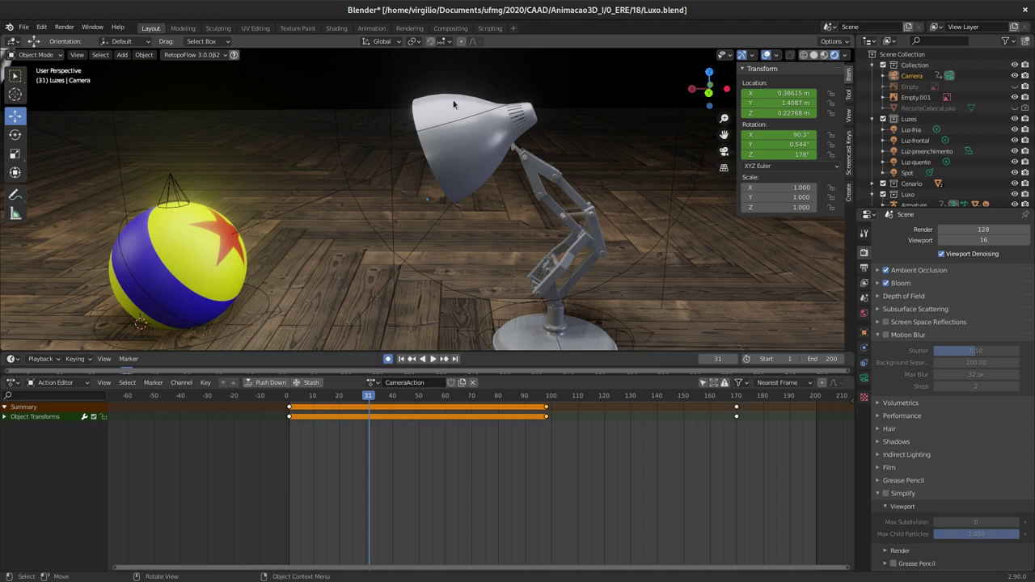
left_click(886, 322)
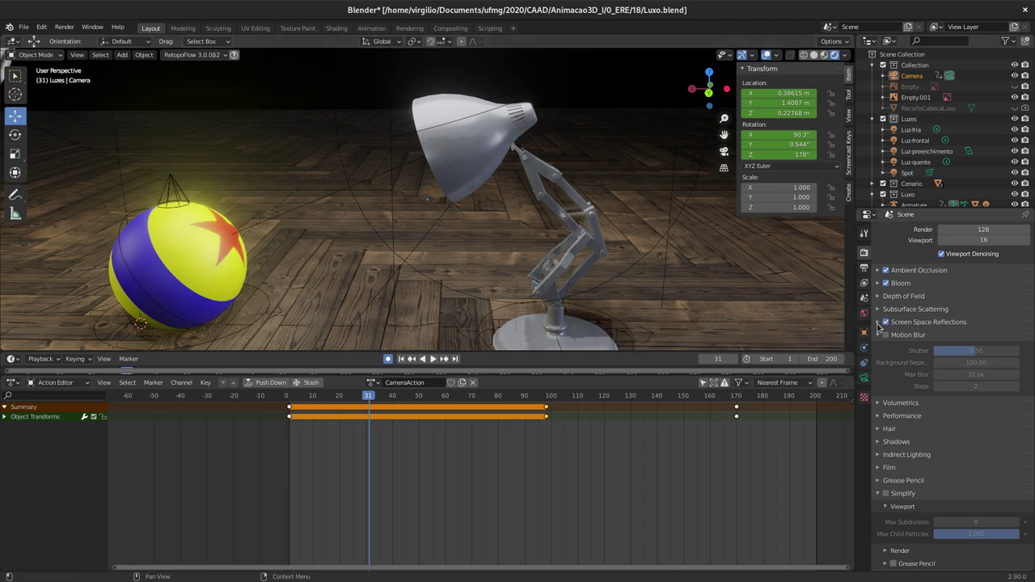
left_click(922, 321)
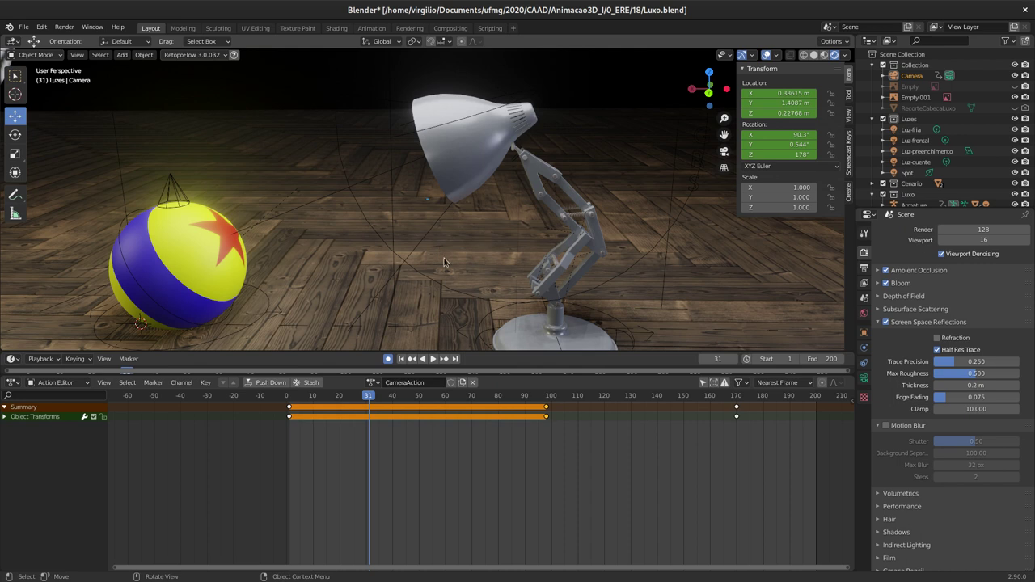
Step: Review the reflection settings, collapse the panel, and enable motion blur (0.50 shutter, 32 px max blur)
scroll(492, 198, "down", 1)
scroll(487, 193, "down", 2)
scroll(484, 188, "down", 2)
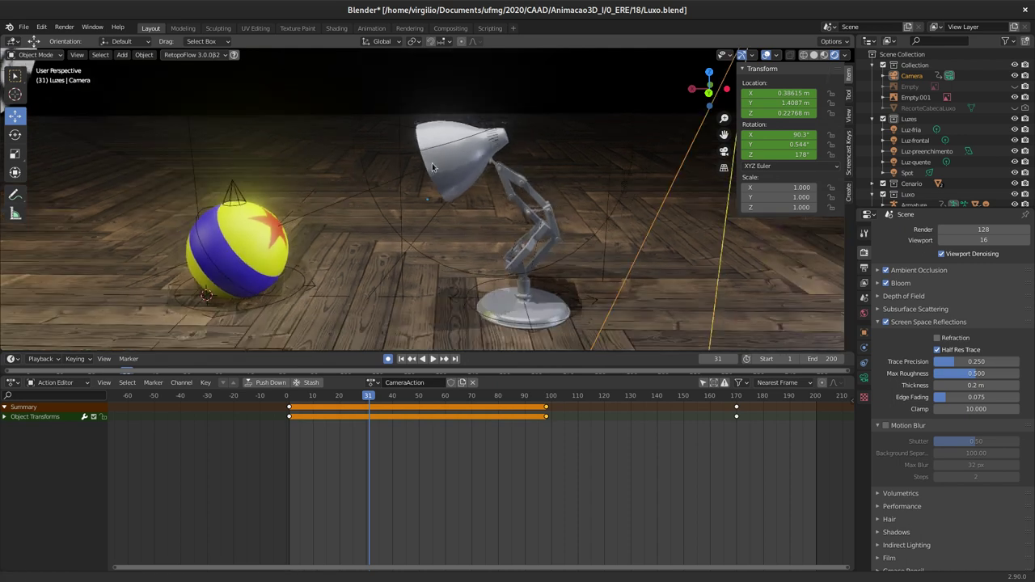
scroll(480, 186, "down", 1)
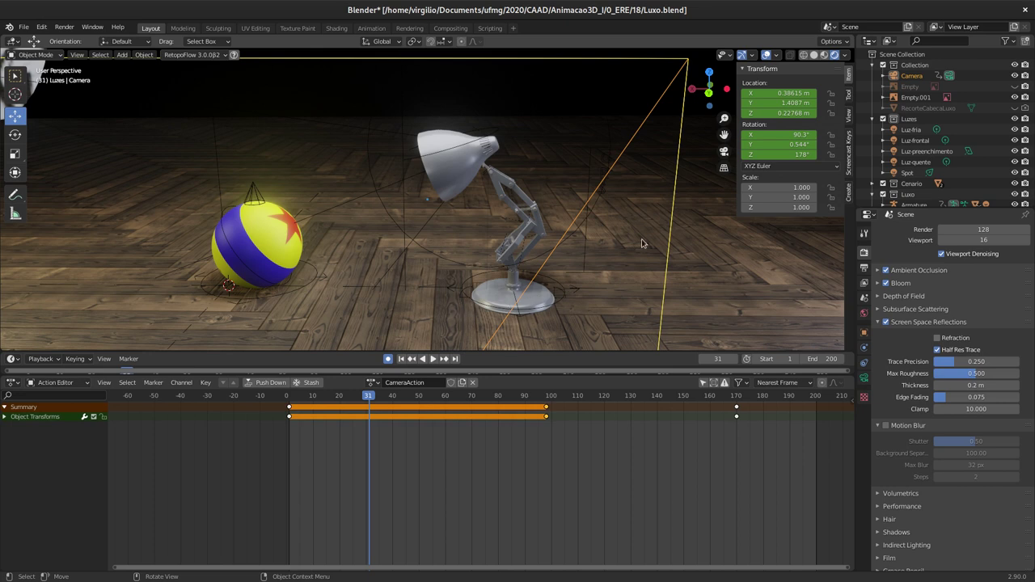
left_click(878, 322)
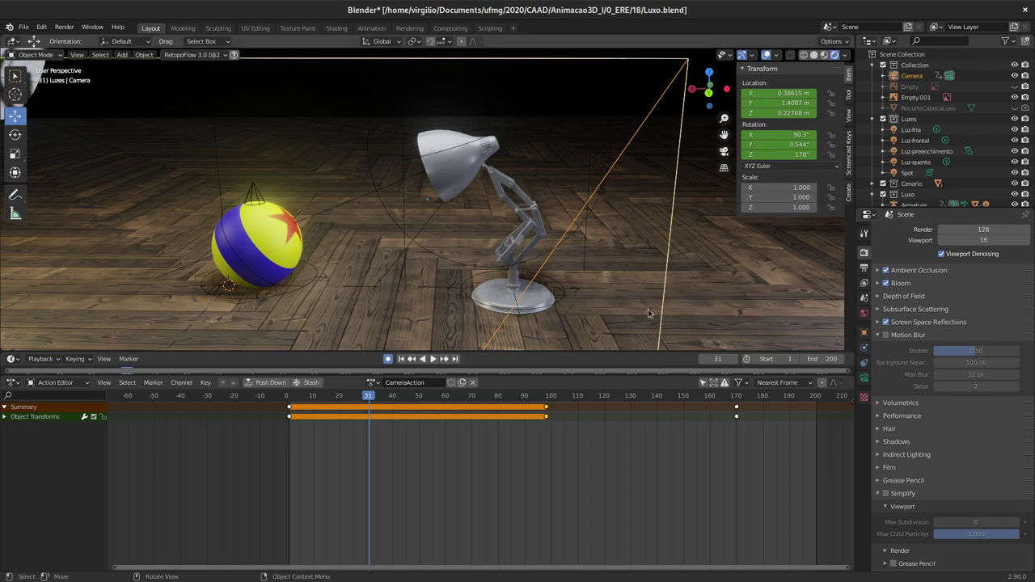
left_click(886, 334)
Step: Enable Eevee motion blur and render frame 31 to check the ball's blur
left_click(886, 336)
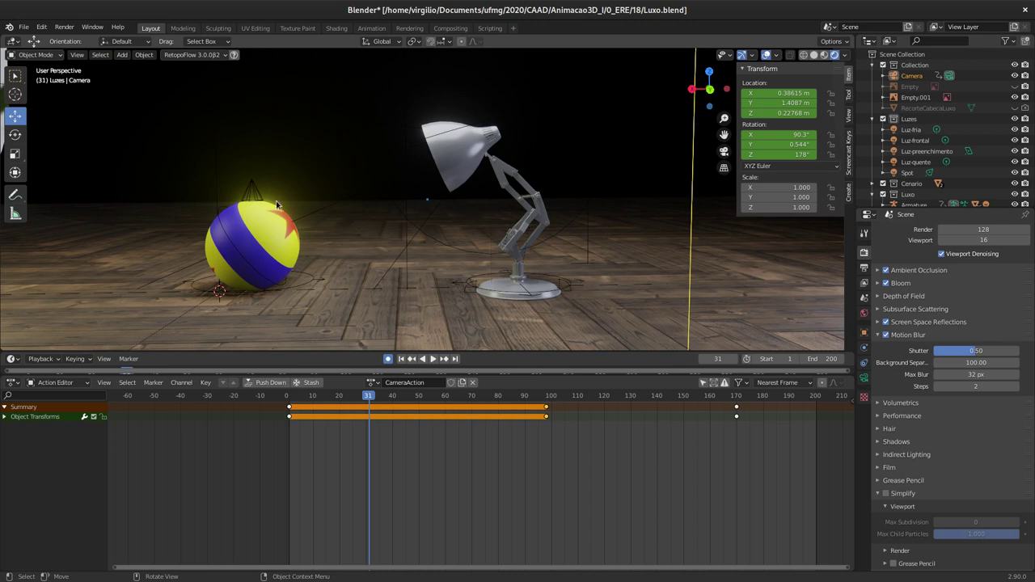
key("F12")
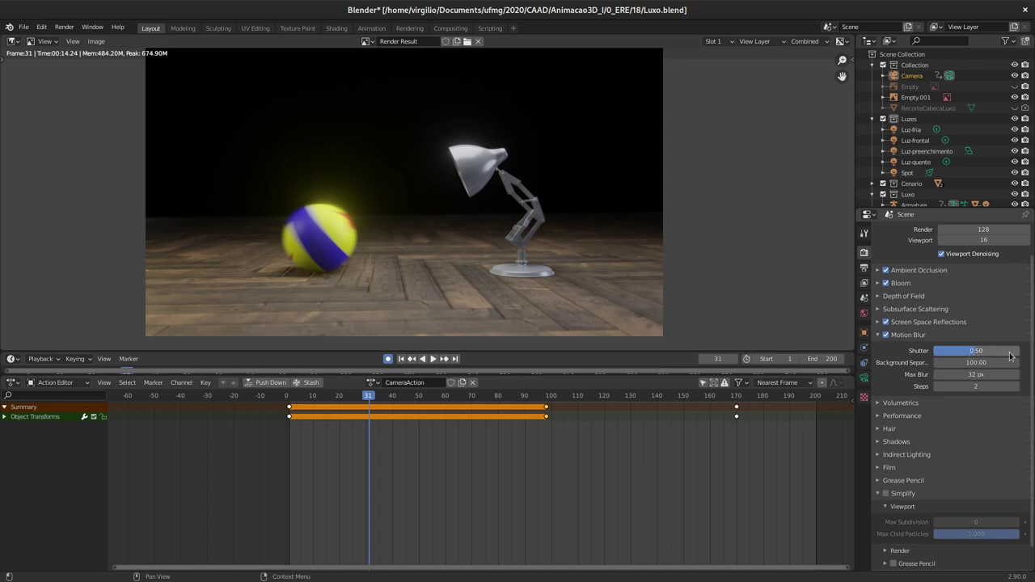
Step: Raise the motion blur shutter to 1.00, then swap the Motion Blur panel for Volumetrics
left_click_drag(977, 354, 1023, 353)
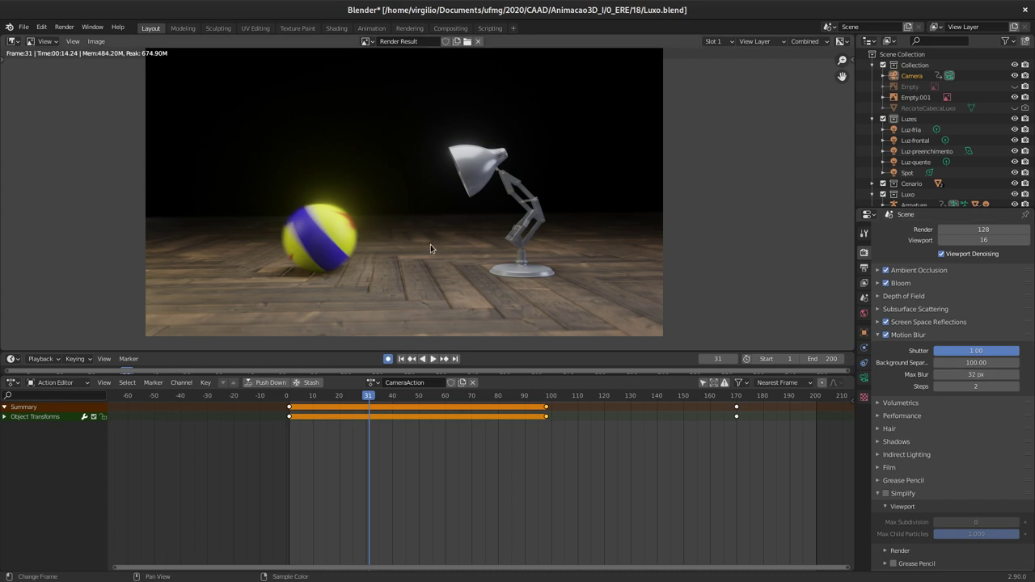
scroll(952, 396, "up", 2)
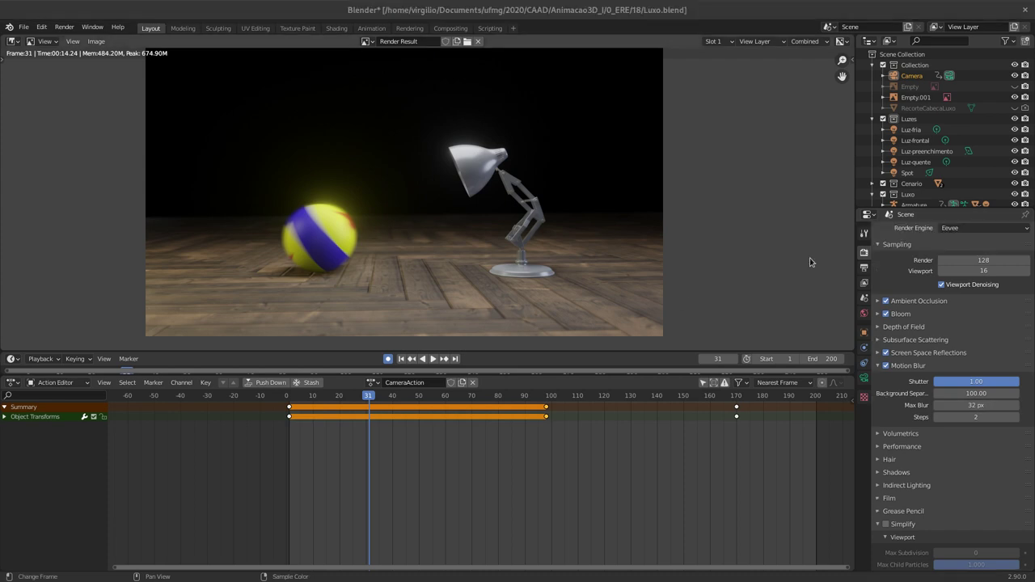
left_click(879, 367)
left_click(879, 379)
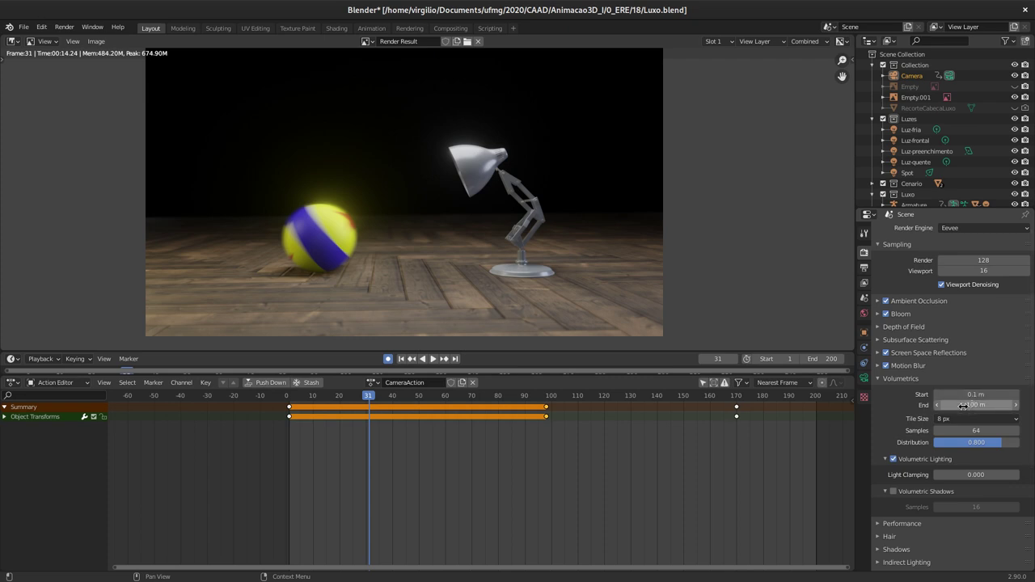
Step: Collapse Volumetrics and expand the Performance panel to see High Quality Normals
left_click(881, 380)
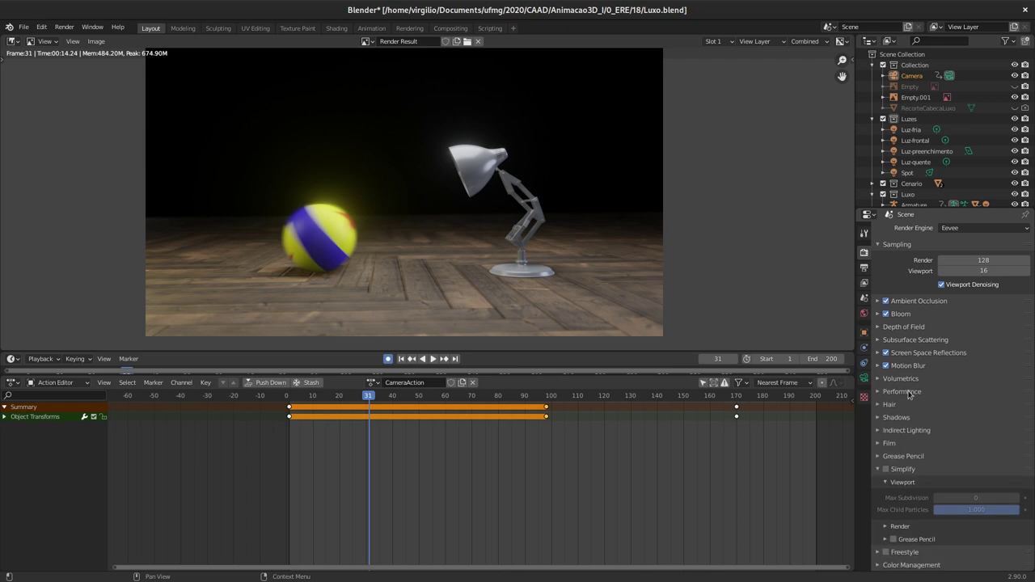
left_click(883, 392)
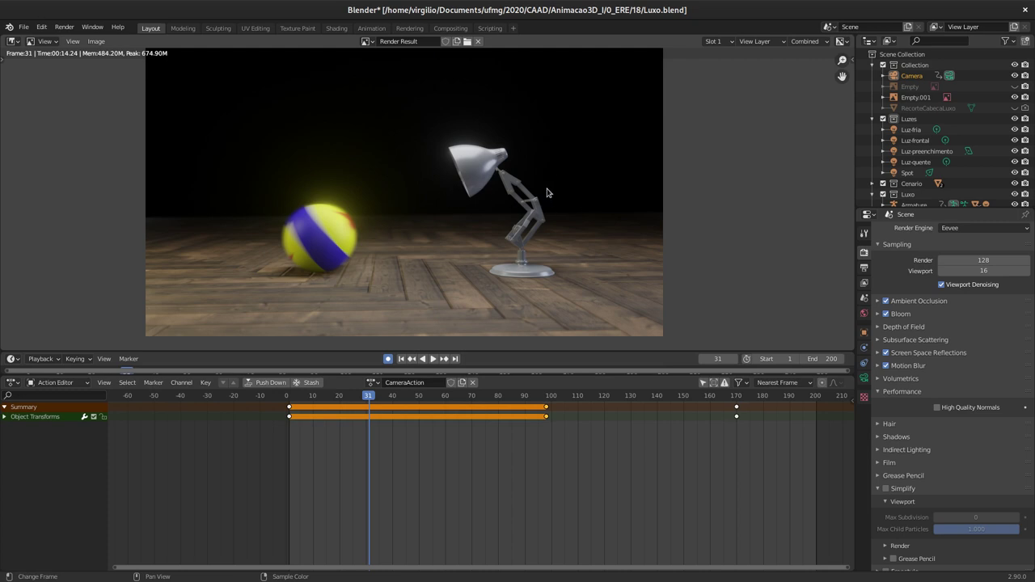
Step: Collapse Performance and review the Hair panel, keeping Additional Subdiv at 0
left_click(883, 394)
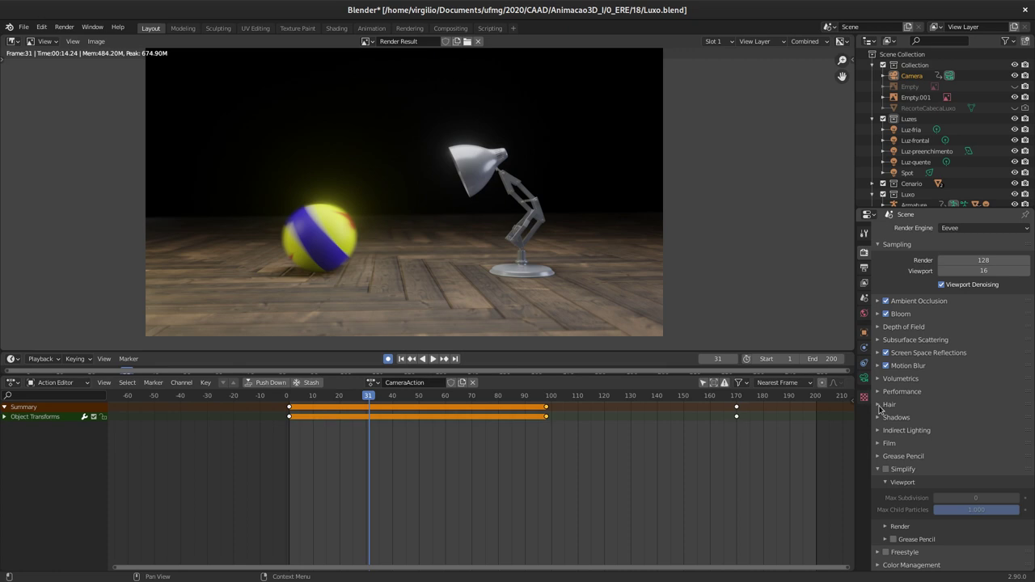
left_click(878, 407)
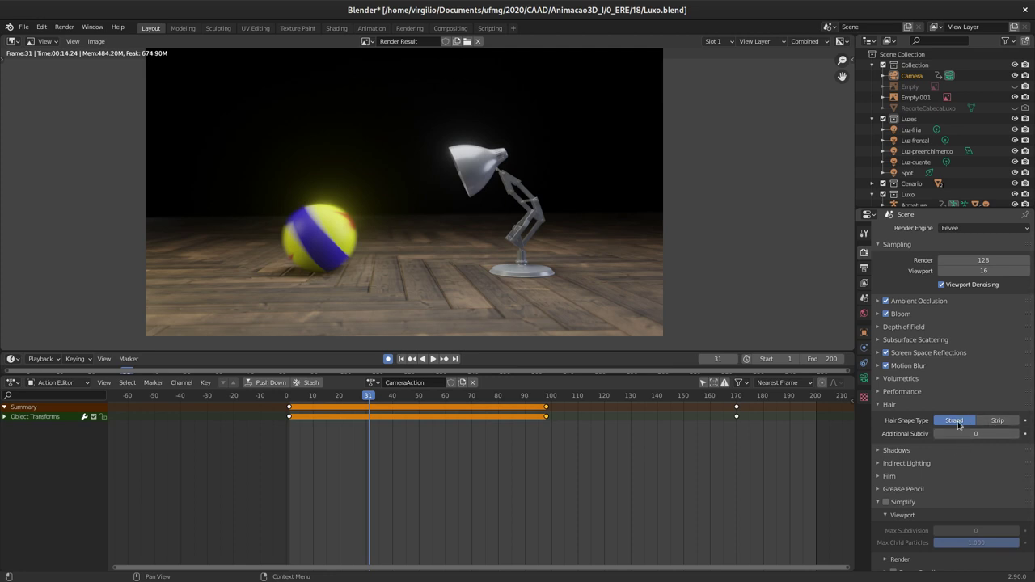
left_click(984, 434)
key("Return")
Step: Collapse Hair and expand Shadows, showing 512 px cube and 1024 px cascade sizes
left_click(876, 405)
left_click(890, 419)
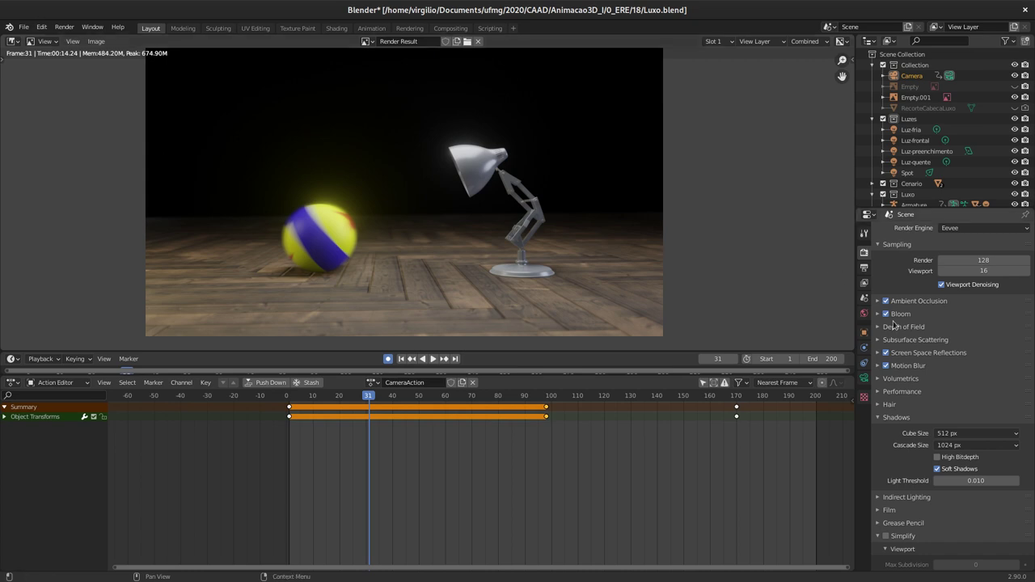
scroll(908, 361, "down", 2)
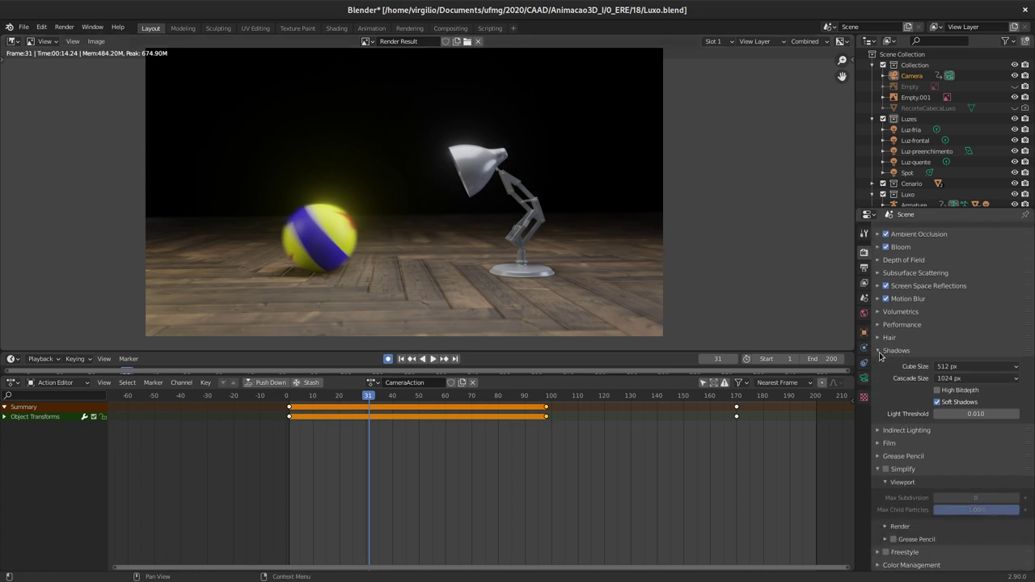
Step: Collapse Shadows and expand Indirect Lighting to show its bake settings and light cache status
left_click(882, 353)
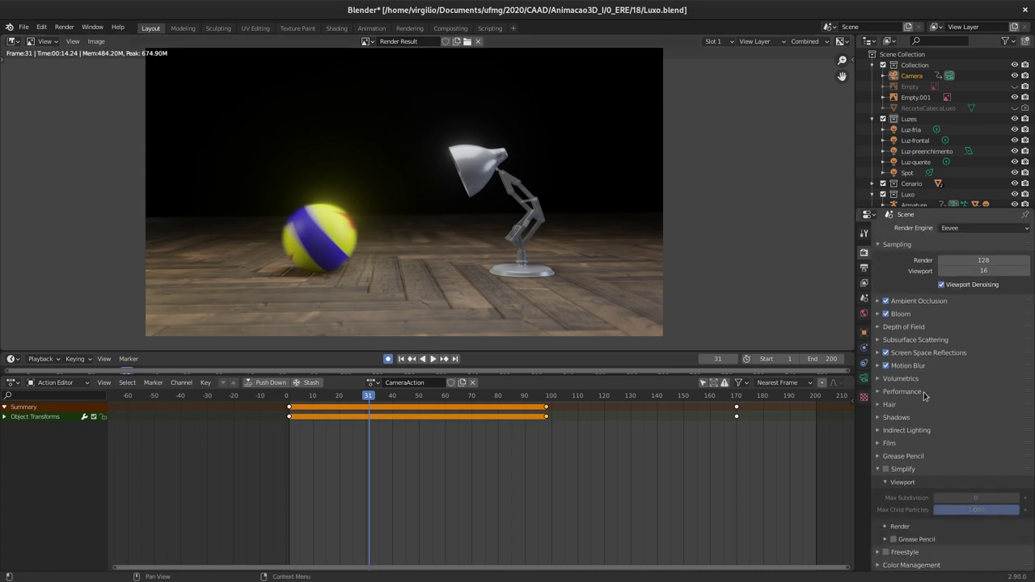
left_click(879, 434)
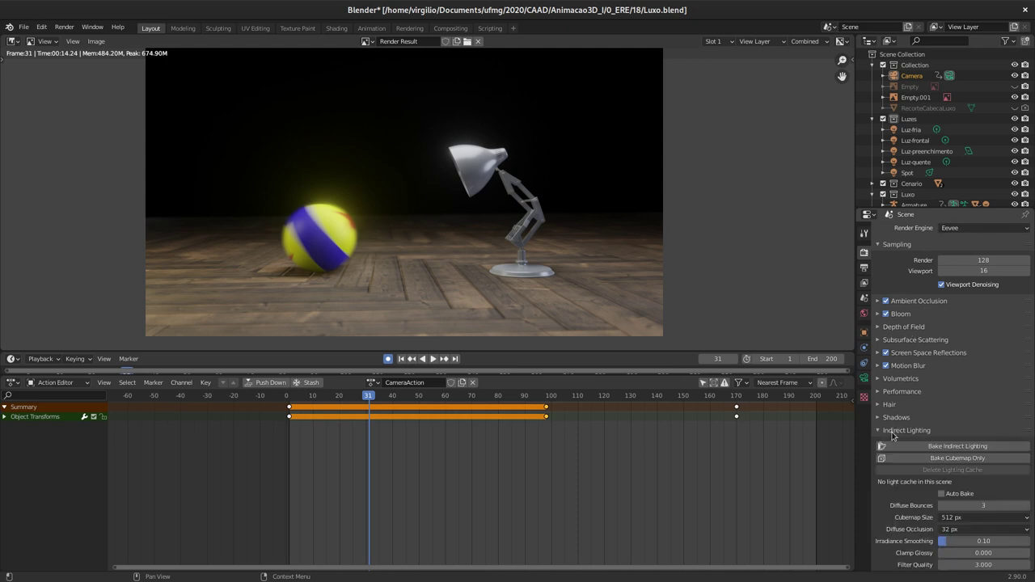
middle_click_drag(925, 432, 932, 246)
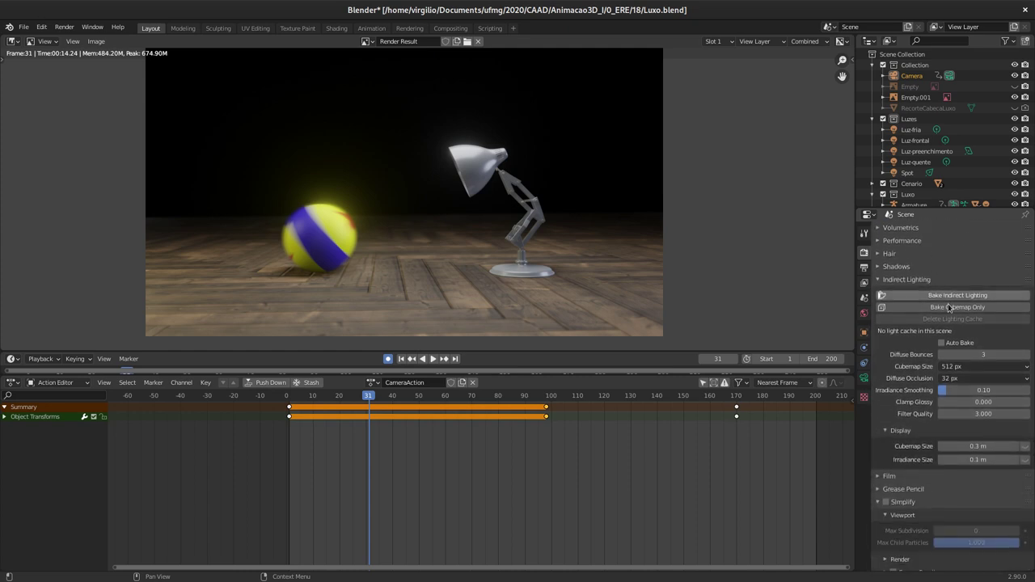
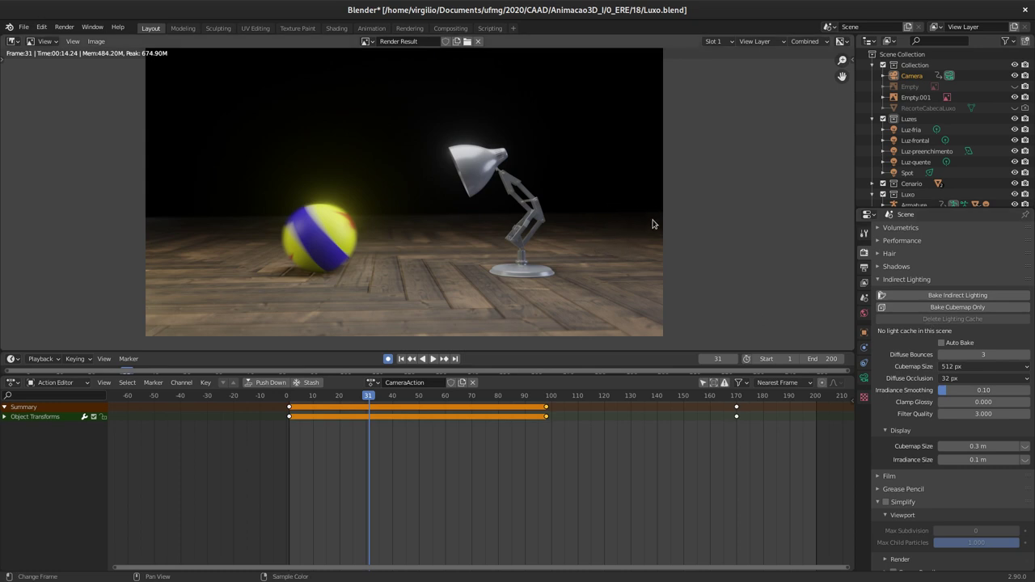
Step: Collapse the Indirect Lighting and Sampling panels in the Eevee render settings
left_click(878, 280)
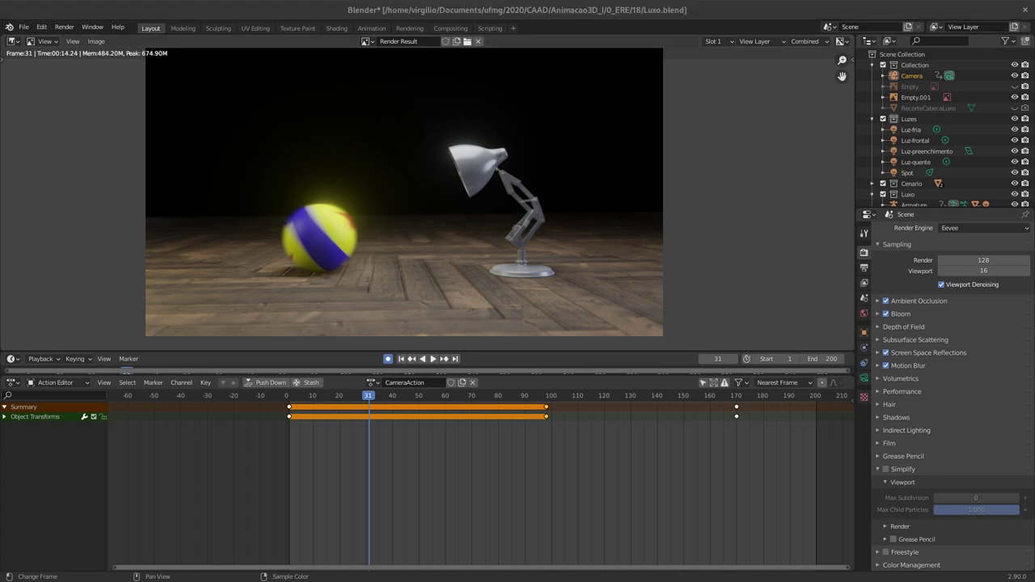
left_click(953, 243)
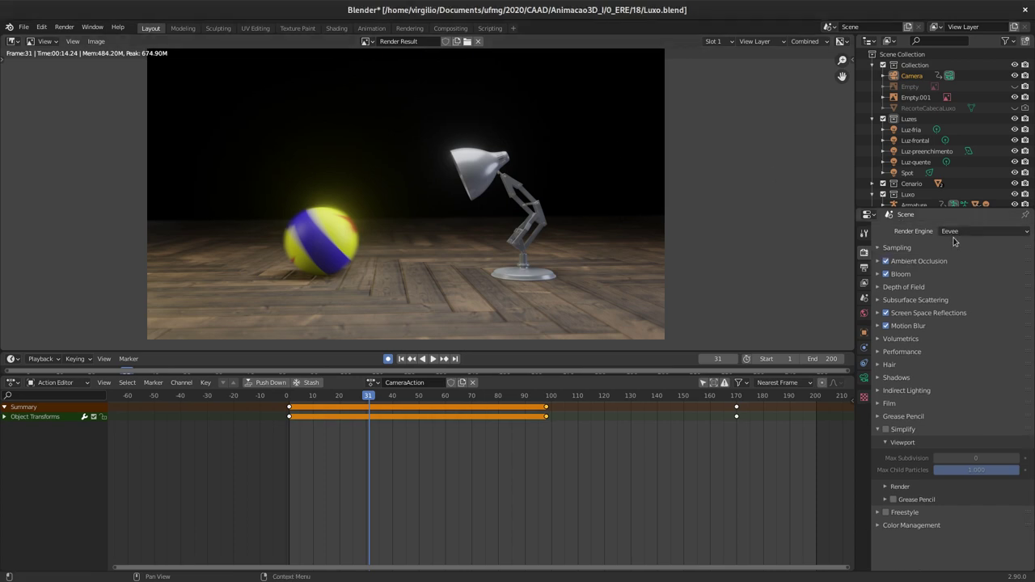
Step: Change the render engine from Eevee to Cycles, leaving the Feature Set unchanged
left_click(963, 232)
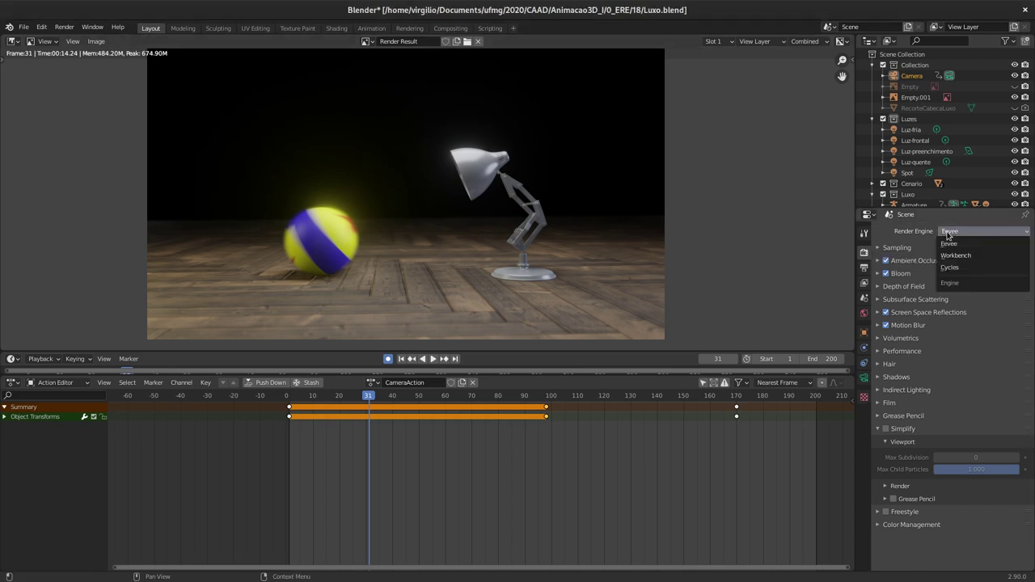
left_click(959, 267)
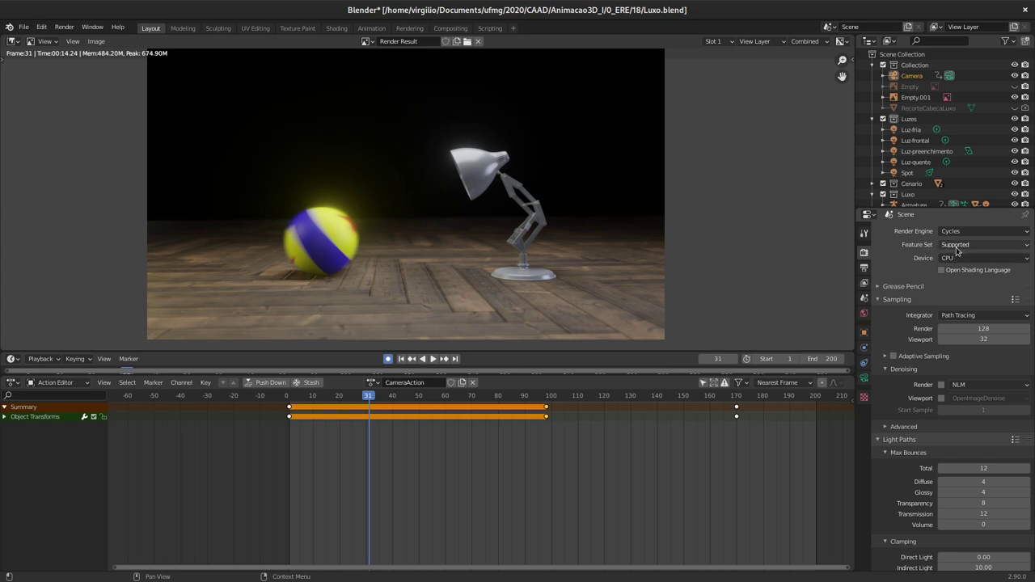
left_click(962, 250)
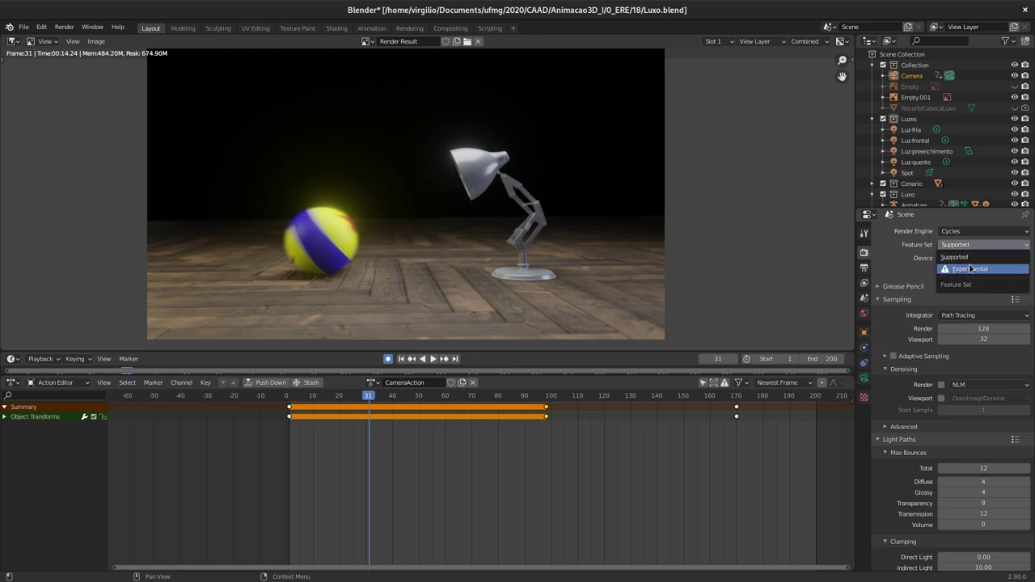
left_click(964, 246)
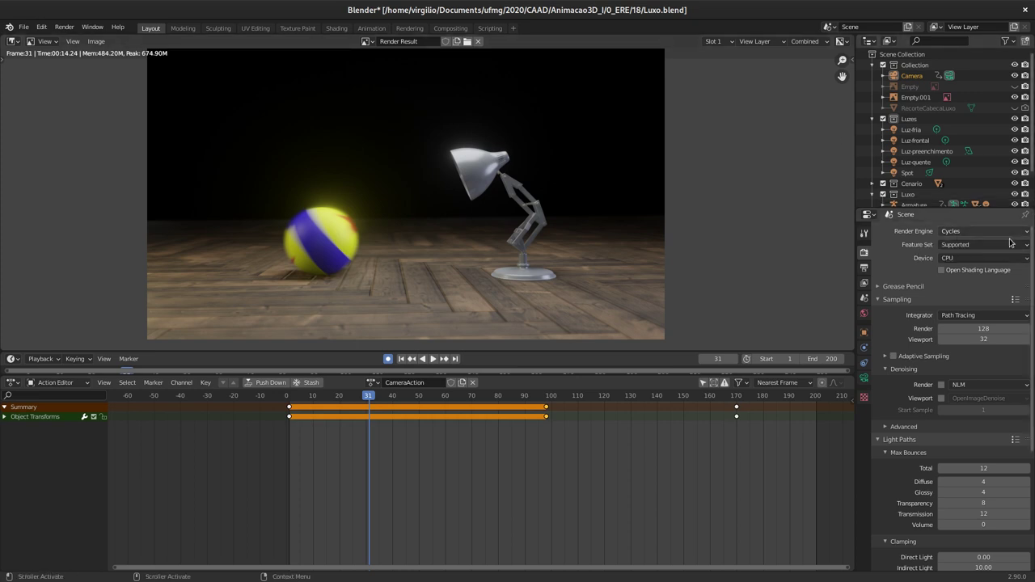
left_click(958, 233)
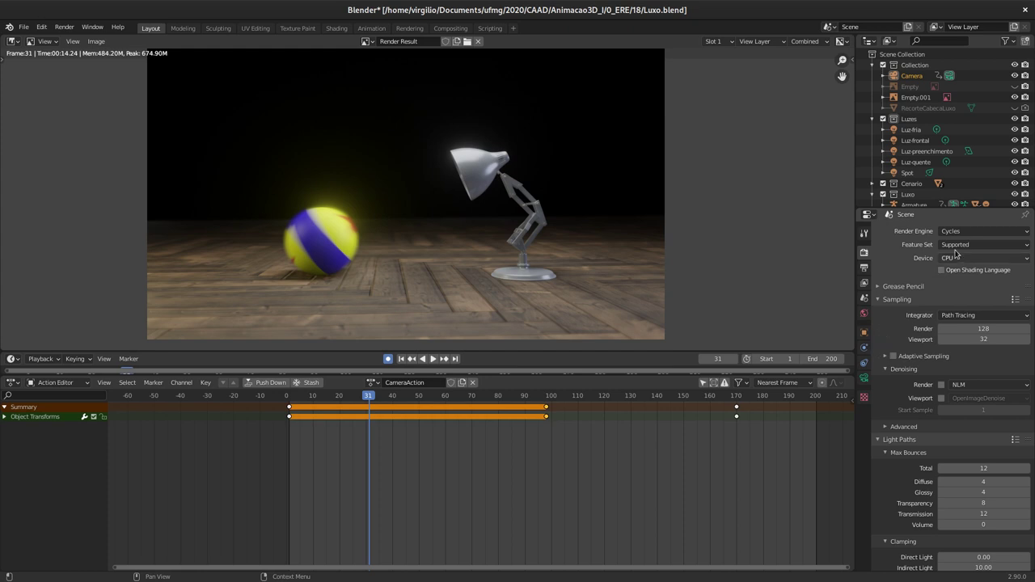
Step: Return to the solid-shaded 3D view and expand Luxo-Cabeca's Subdivision modifier advanced options
key("Escape")
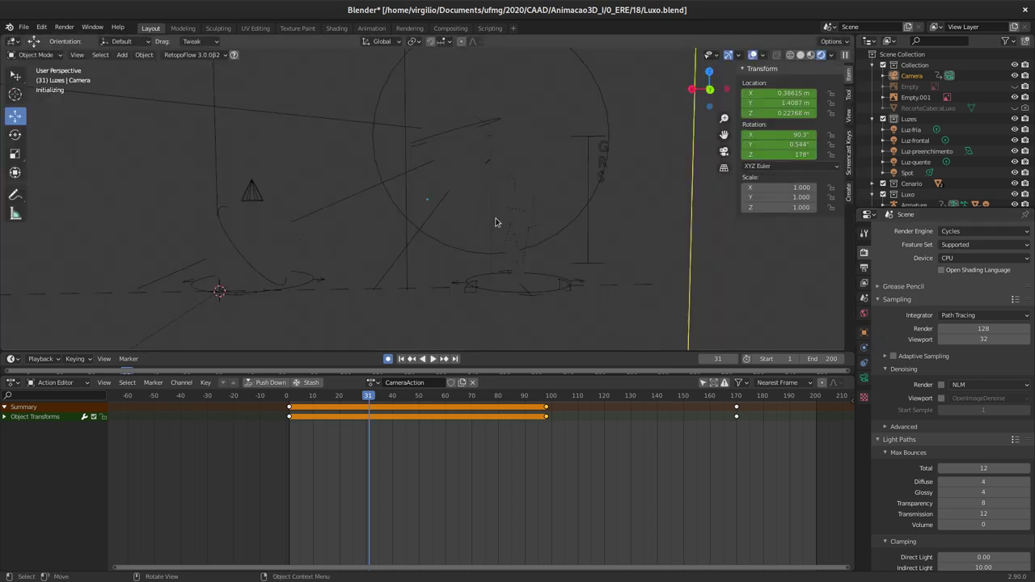
left_click(800, 54)
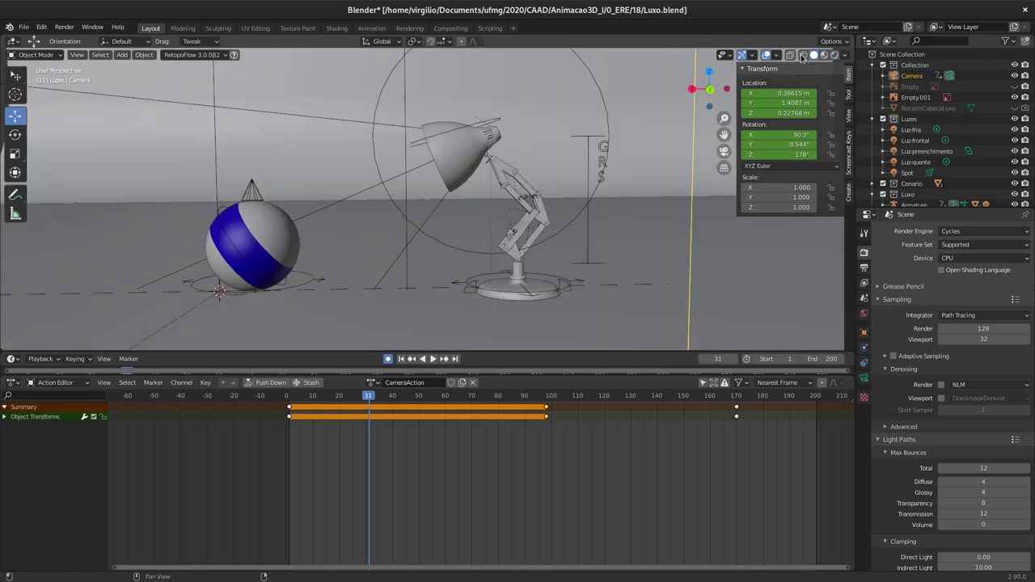
left_click(463, 160)
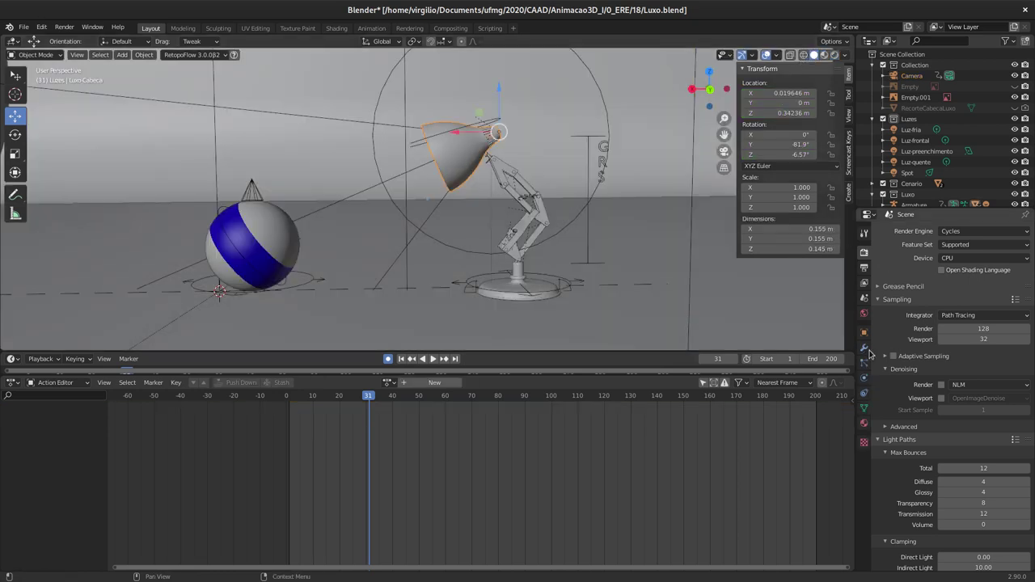
left_click(864, 348)
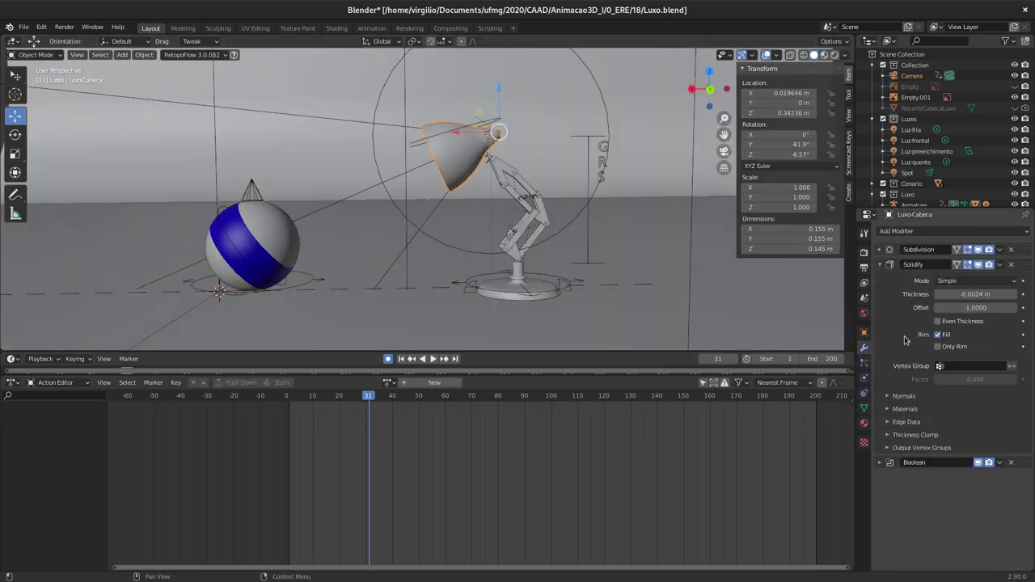
left_click(882, 250)
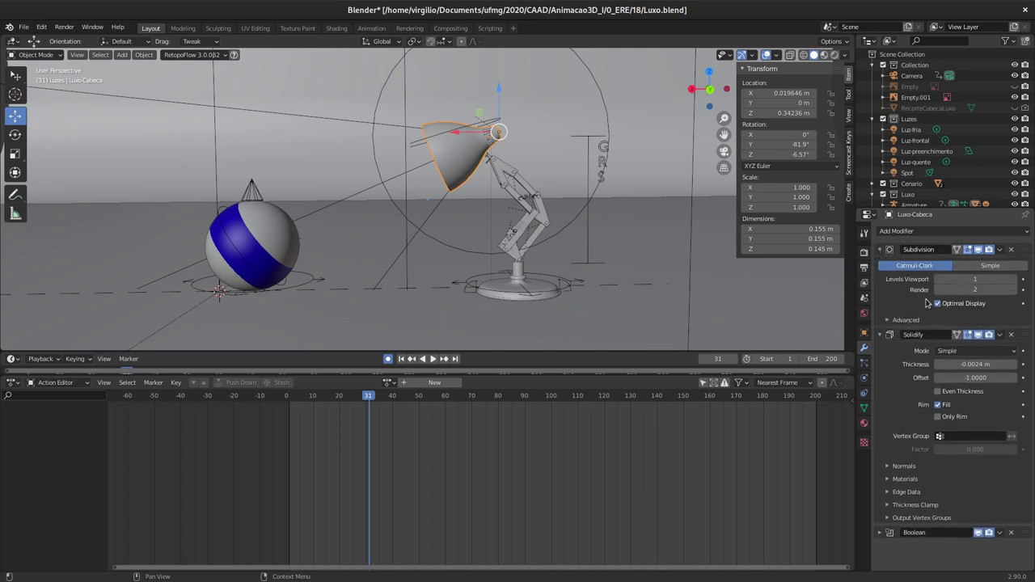
left_click(900, 320)
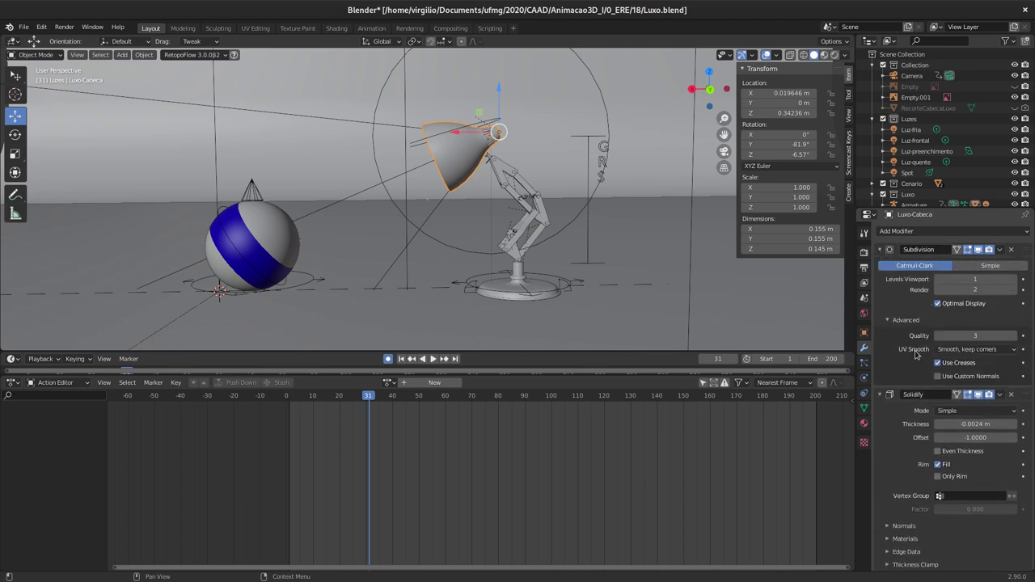
Step: Set the Cycles feature set to Experimental and turn off the Subdivision's custom normals
left_click(865, 252)
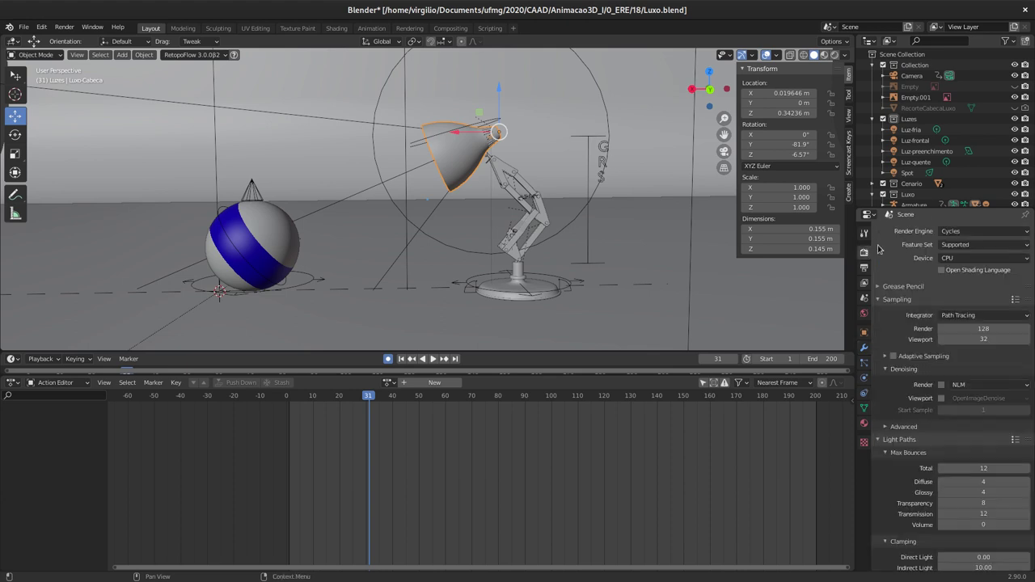
left_click(967, 245)
left_click(965, 272)
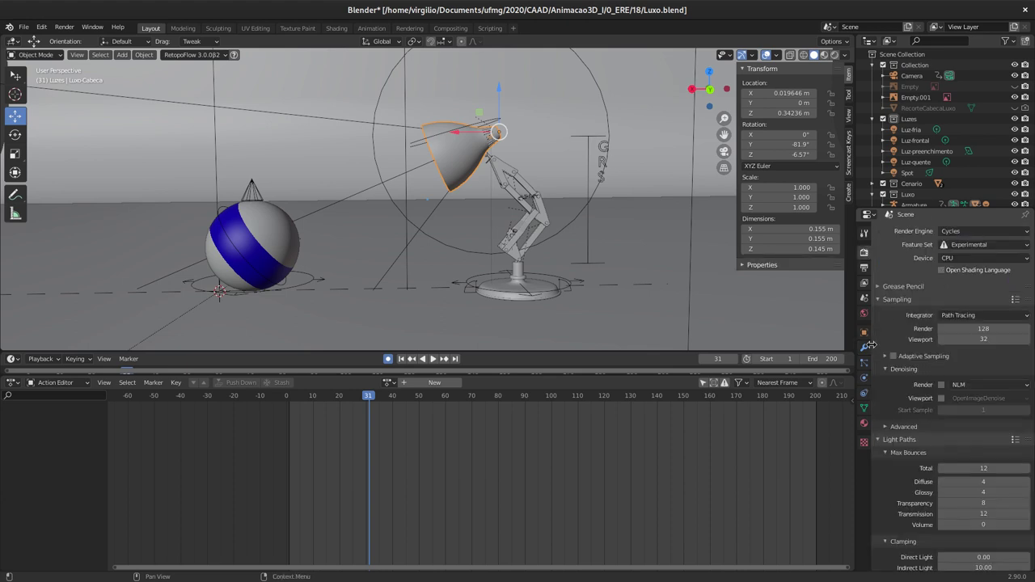
left_click(867, 346)
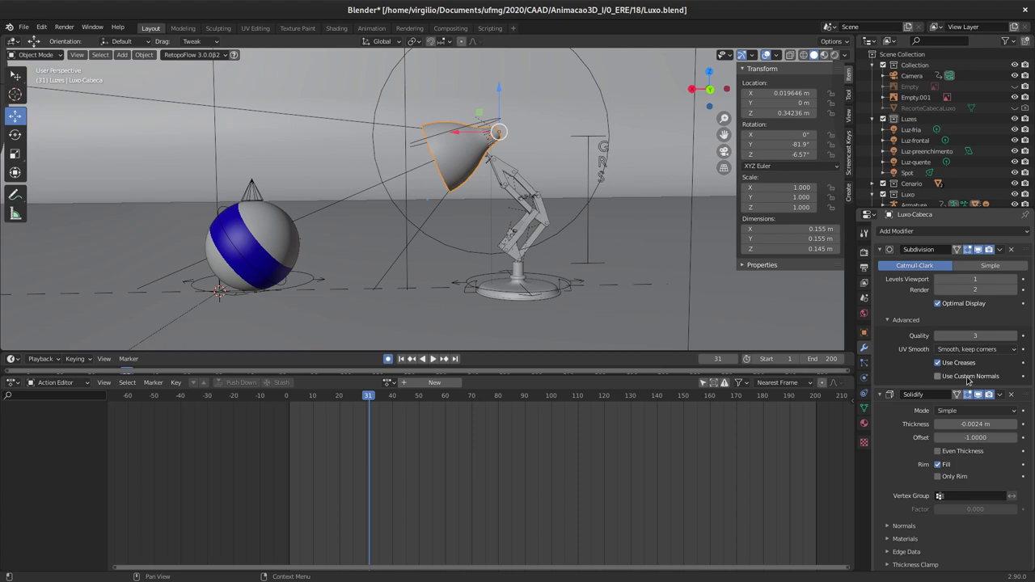
left_click(938, 376)
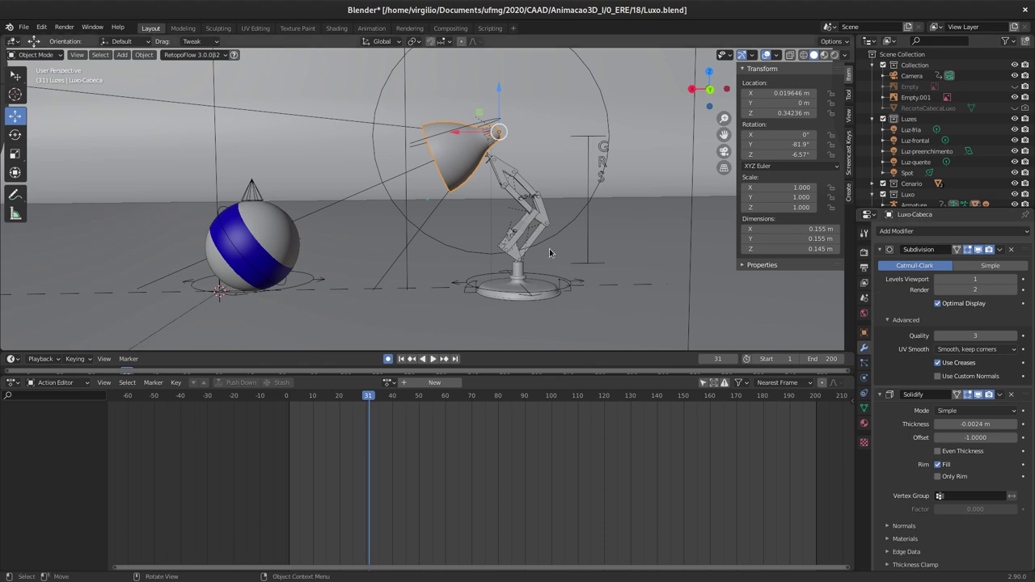
Step: Compare render settings with the lamp head's modifiers, toggling the feature set Supported and Experimental
left_click(863, 251)
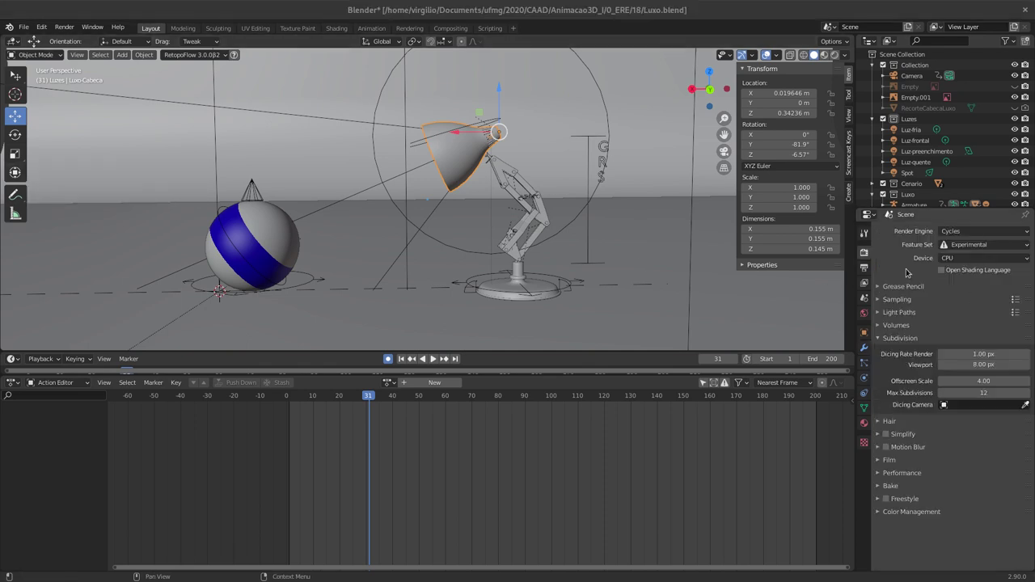
left_click(864, 348)
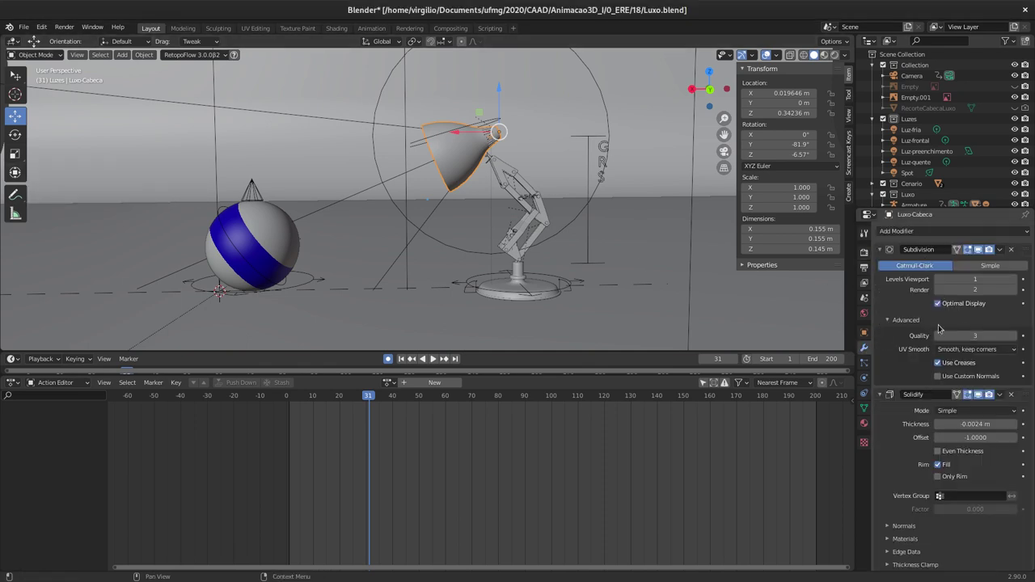
left_click(864, 252)
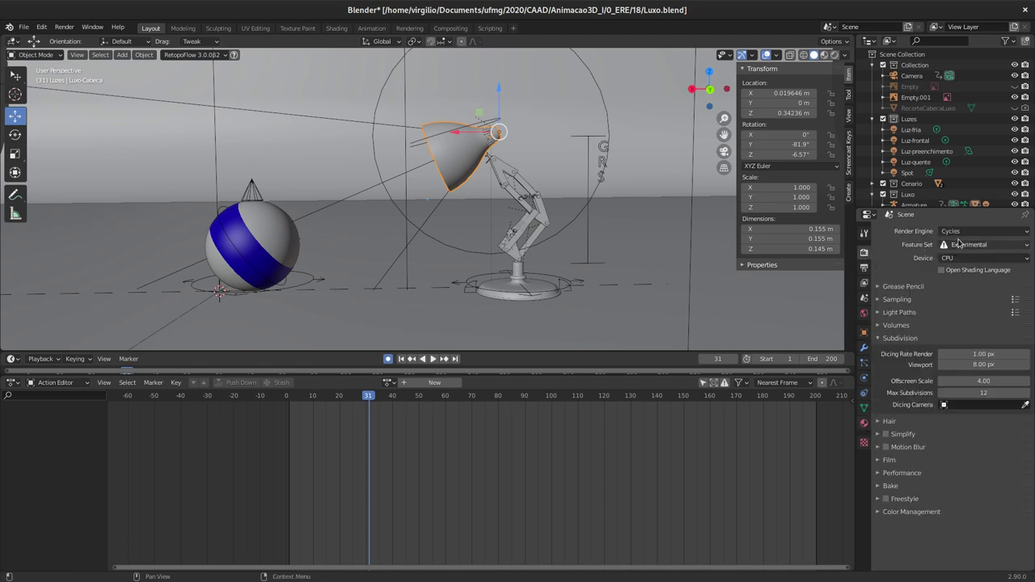
left_click(880, 340)
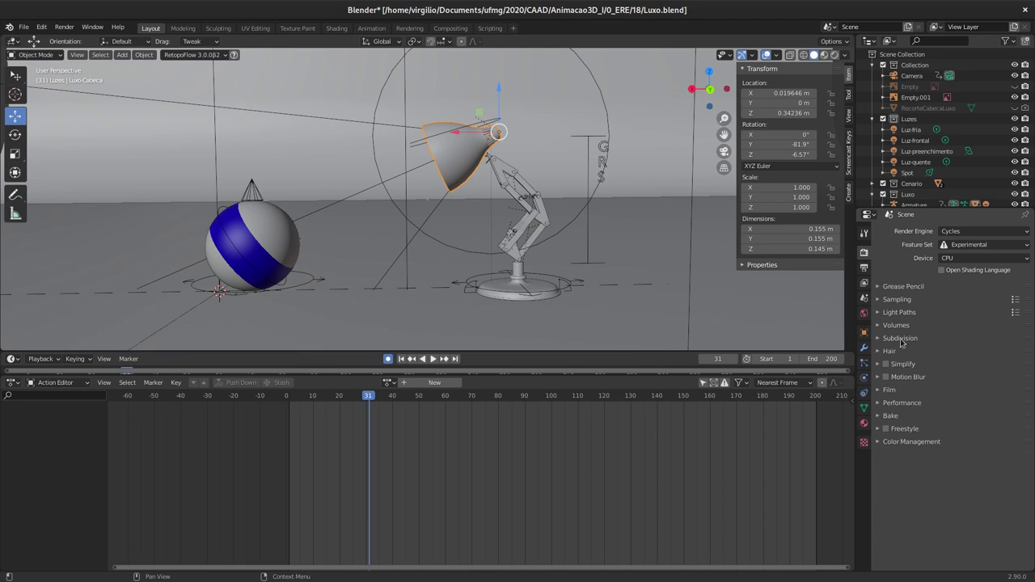
left_click(969, 244)
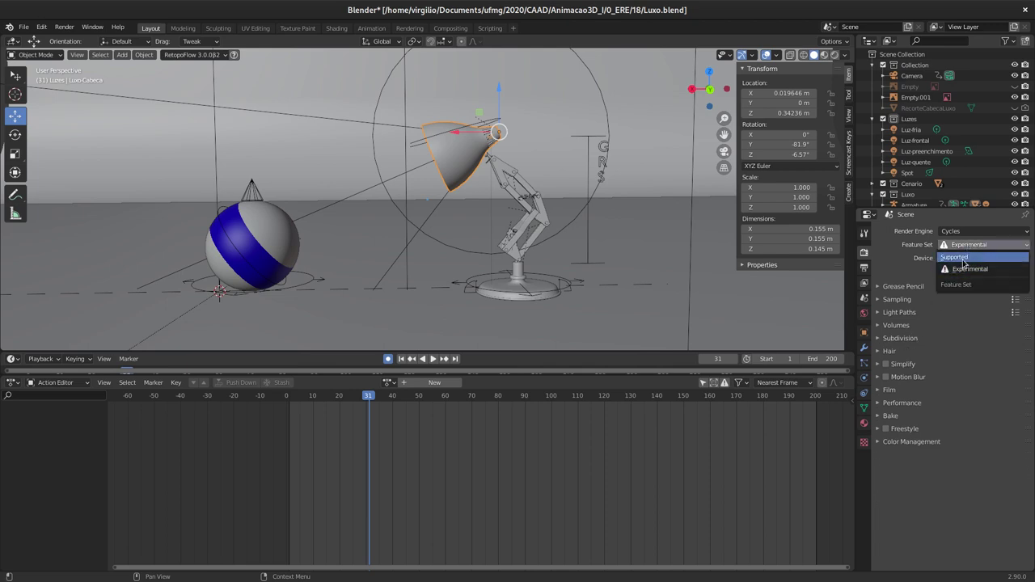
left_click(961, 257)
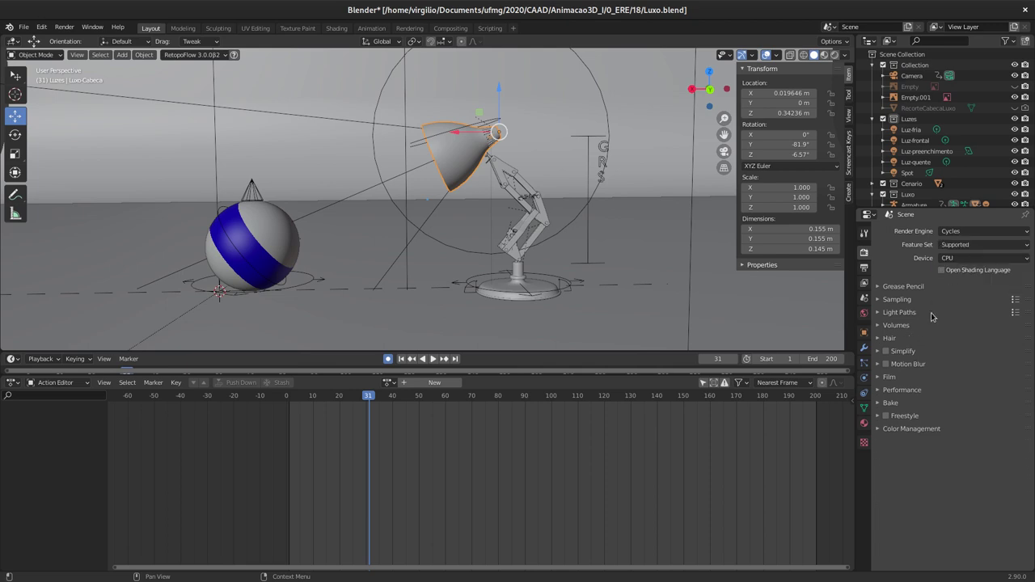
left_click(959, 249)
left_click(963, 270)
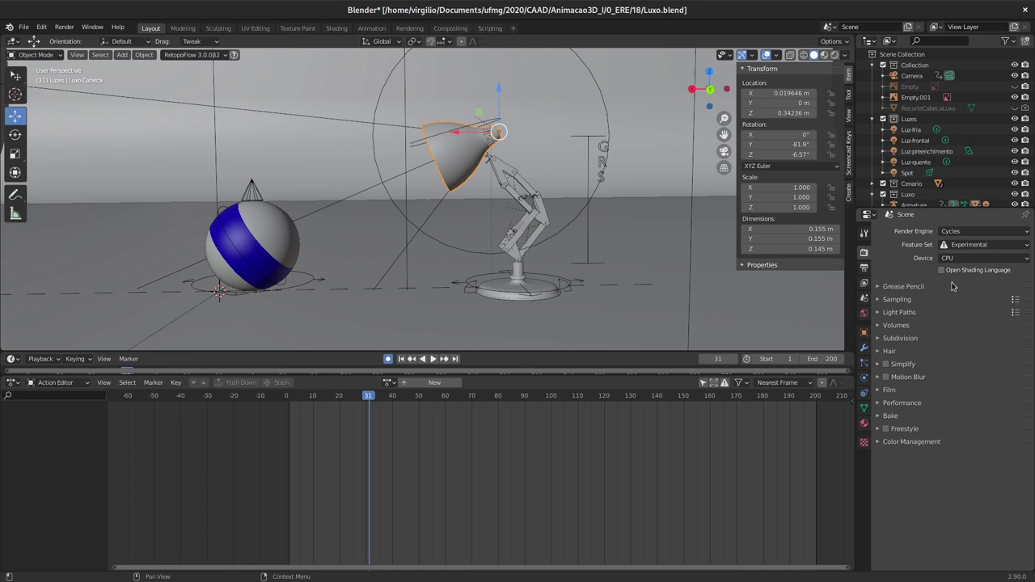
Step: Inspect the render Subdivision panel, then set the feature set back to Supported
left_click(879, 339)
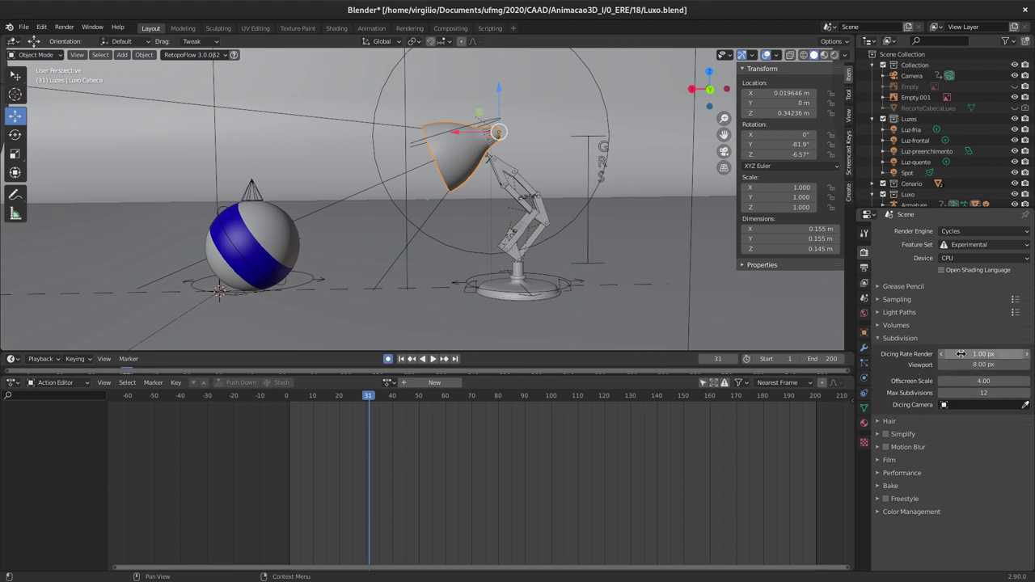
left_click(879, 340)
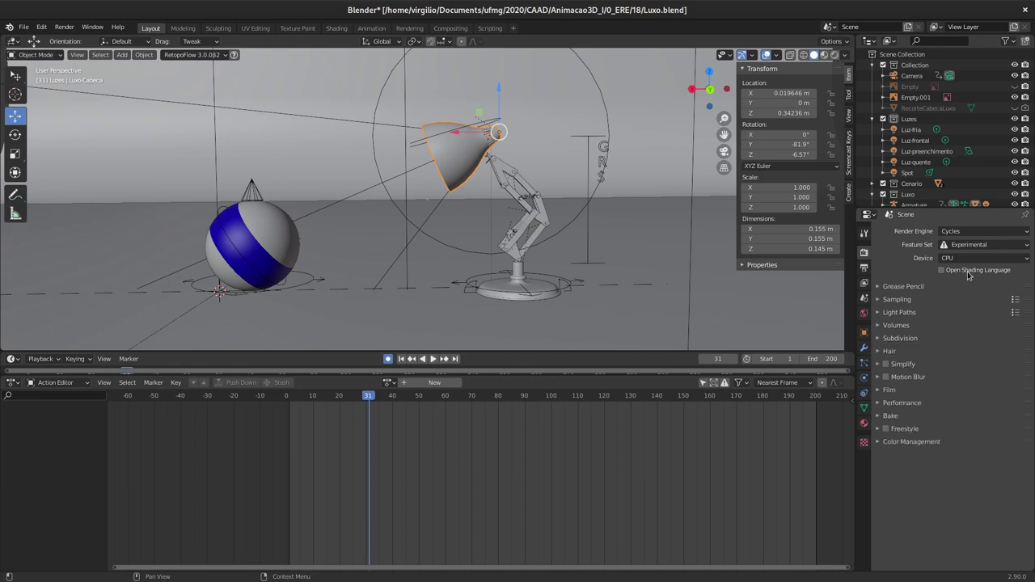
left_click(974, 247)
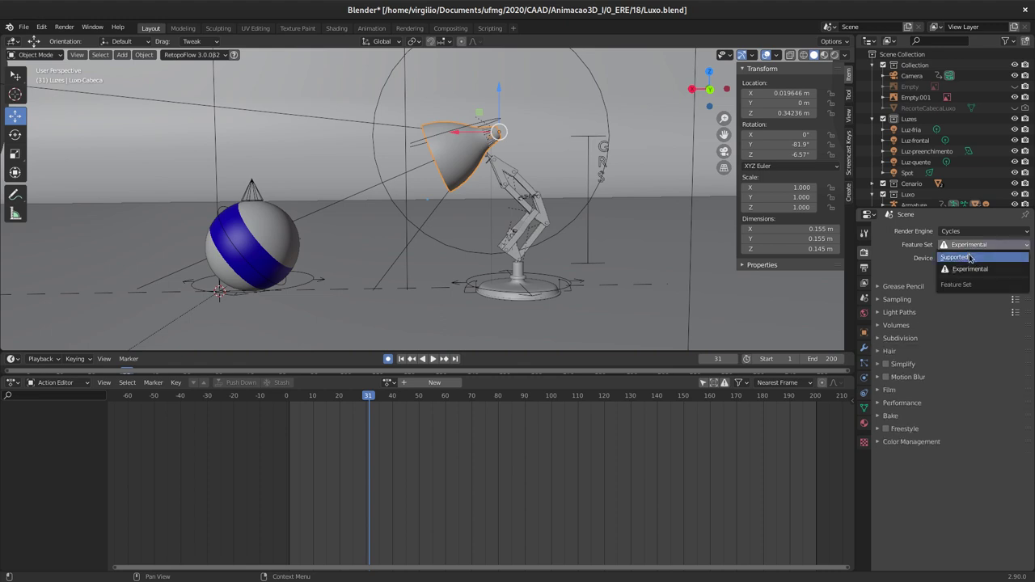
left_click(971, 258)
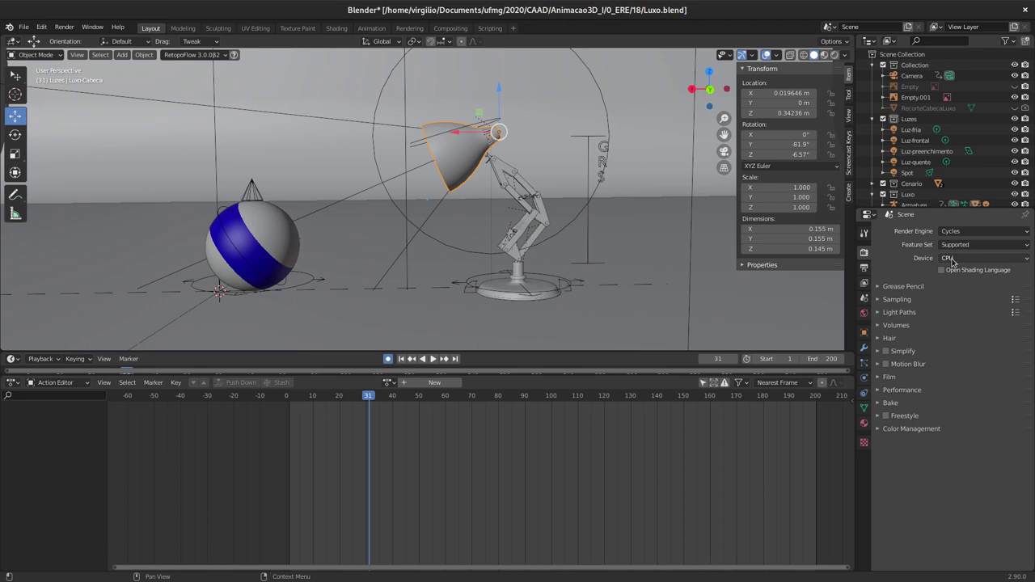
Step: Switch the Cycles render device to GPU Compute, then bring up the Edit menu
left_click(959, 261)
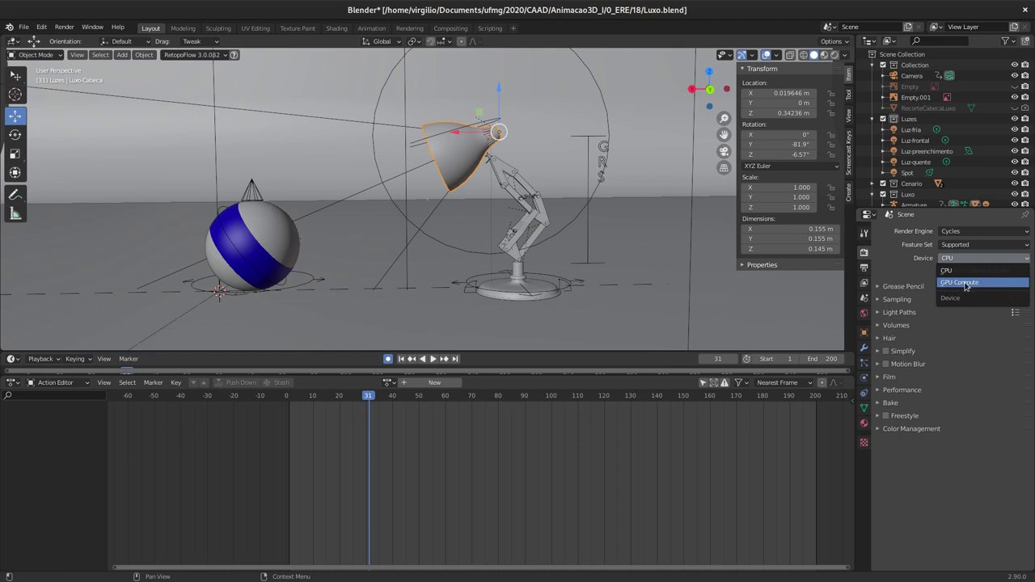
left_click(958, 282)
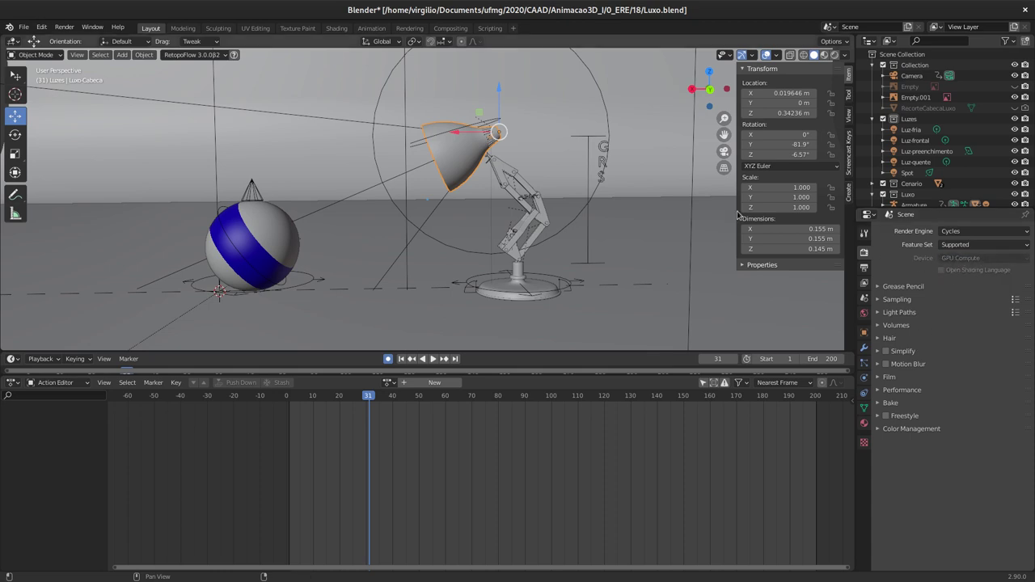
left_click(45, 28)
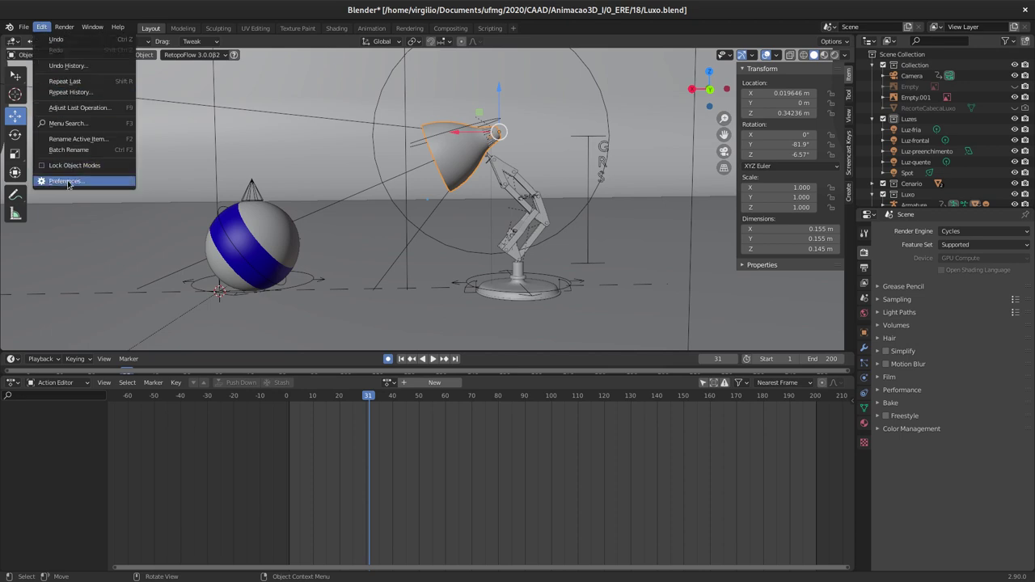
Step: In Preferences > System, try CUDA, OptiX and OpenCL, then set Cycles Render Devices to None
left_click(64, 180)
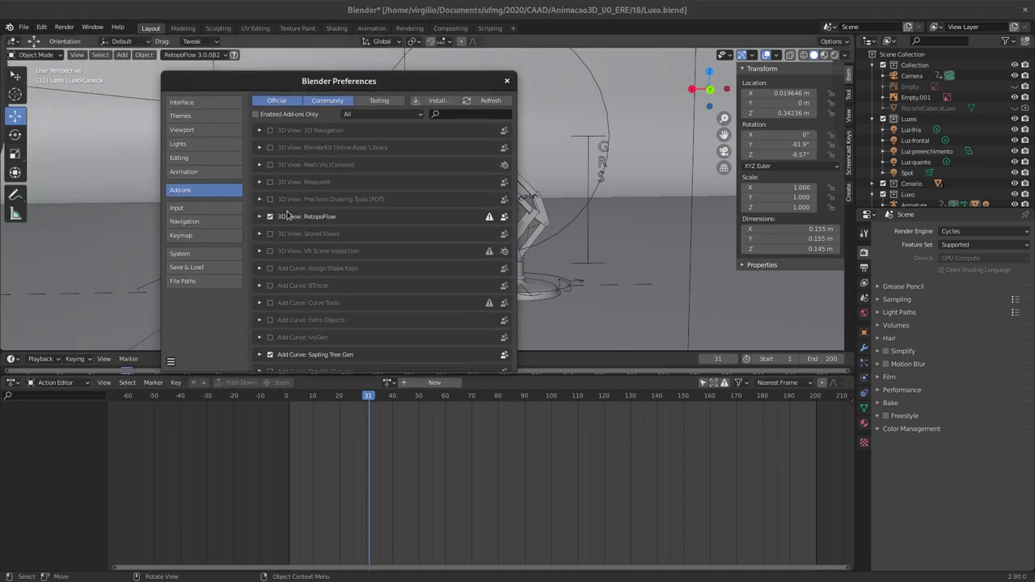
left_click(209, 254)
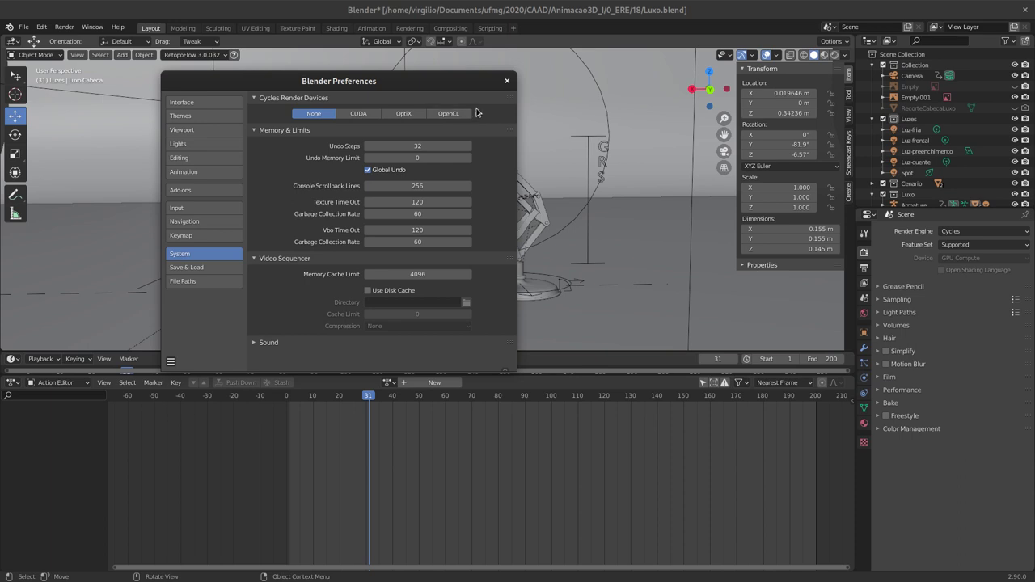
left_click(344, 114)
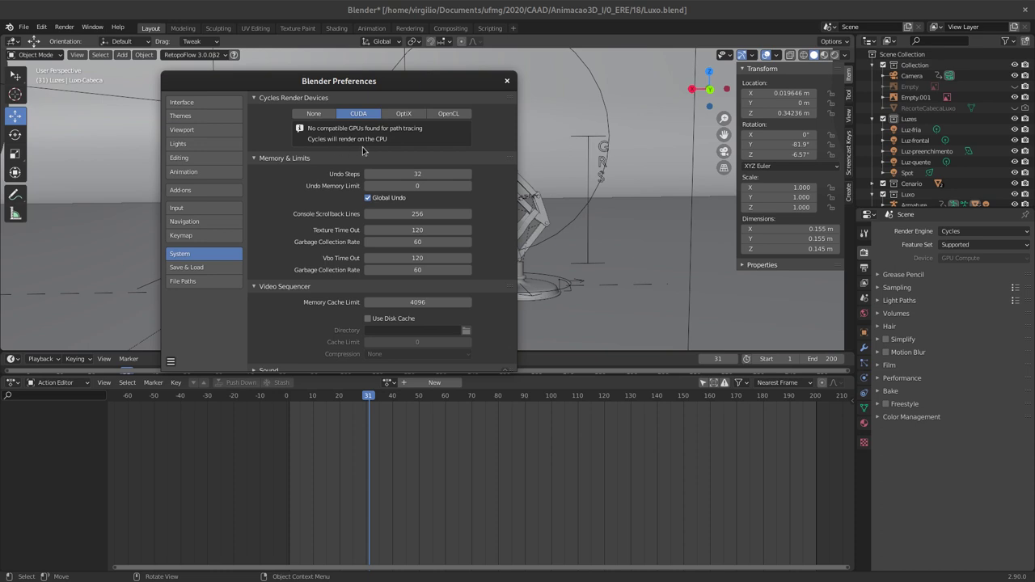
left_click(400, 117)
left_click(450, 118)
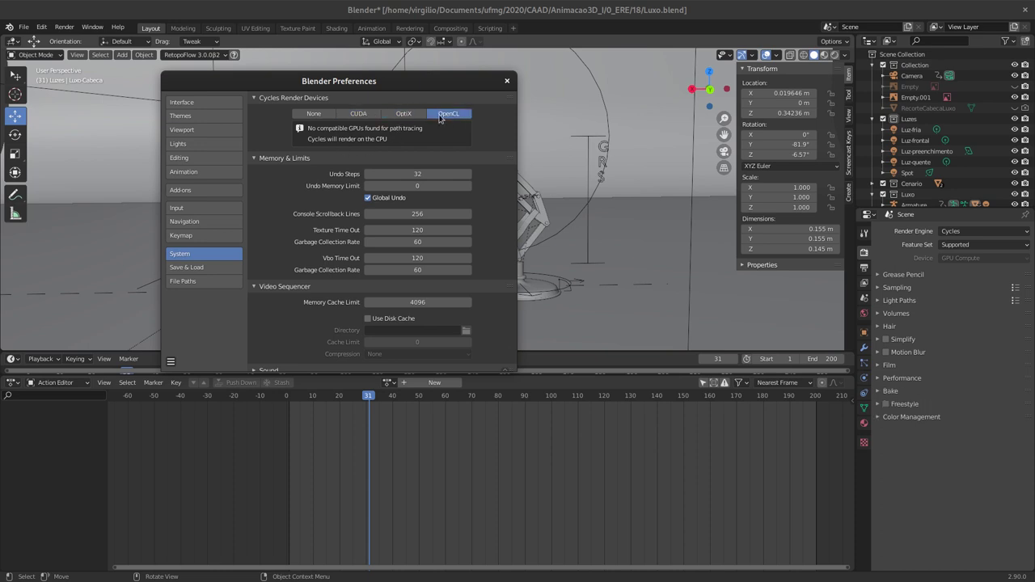
left_click(403, 117)
left_click(432, 118)
left_click(314, 117)
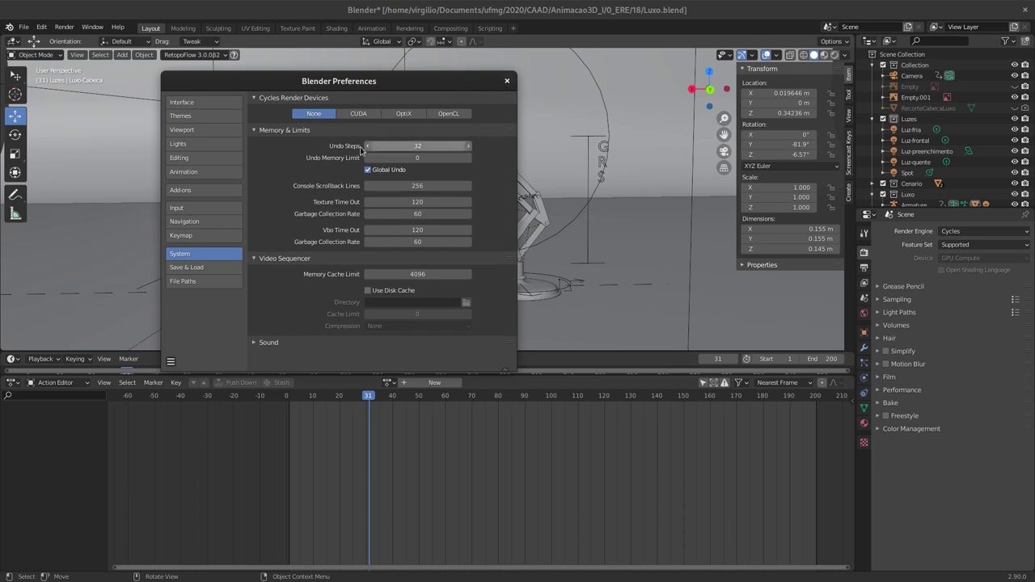
left_click(506, 83)
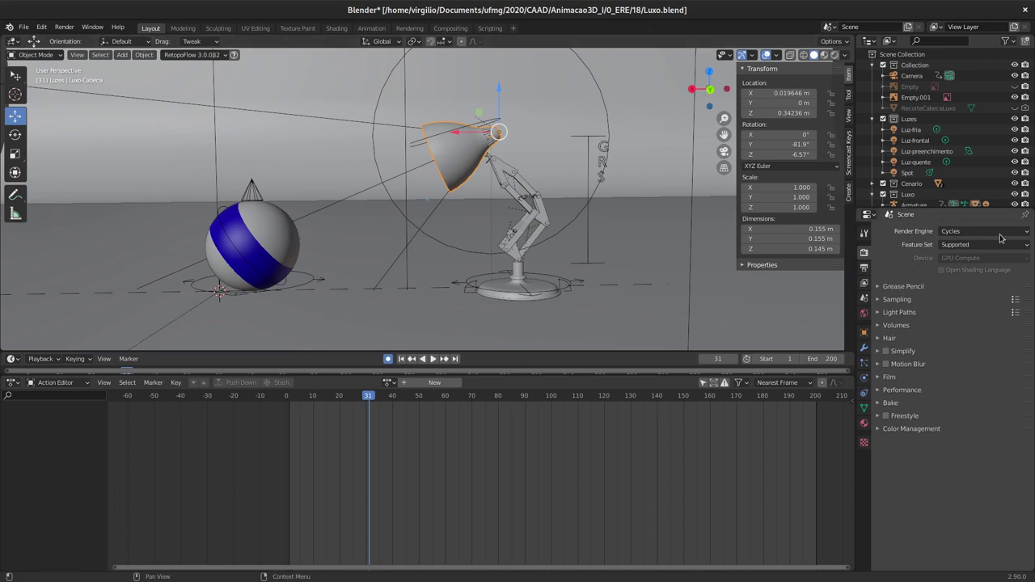
Step: Expand the Sampling panel and switch the viewport to Rendered shading for a live Cycles preview
left_click(896, 300)
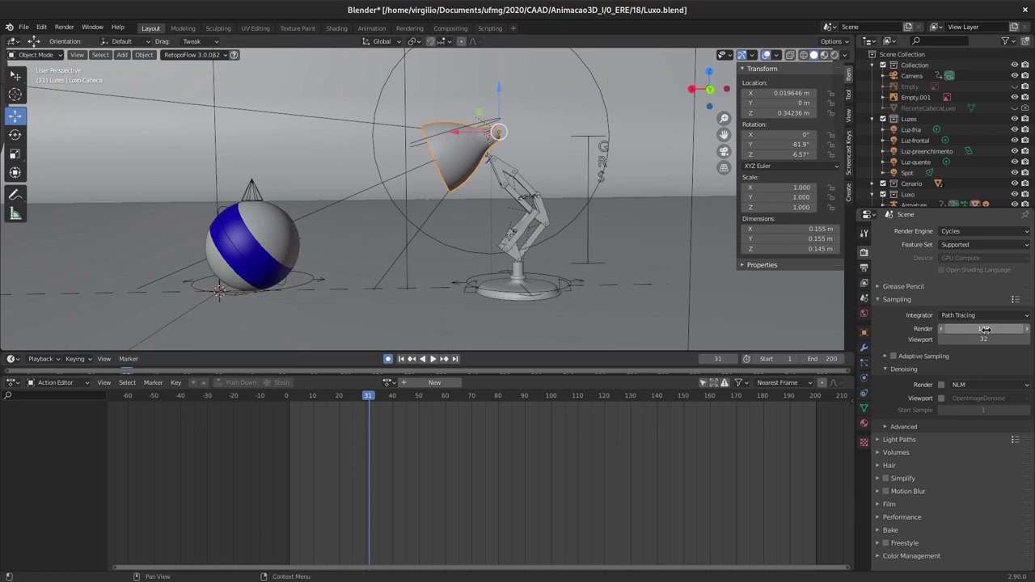
left_click(825, 55)
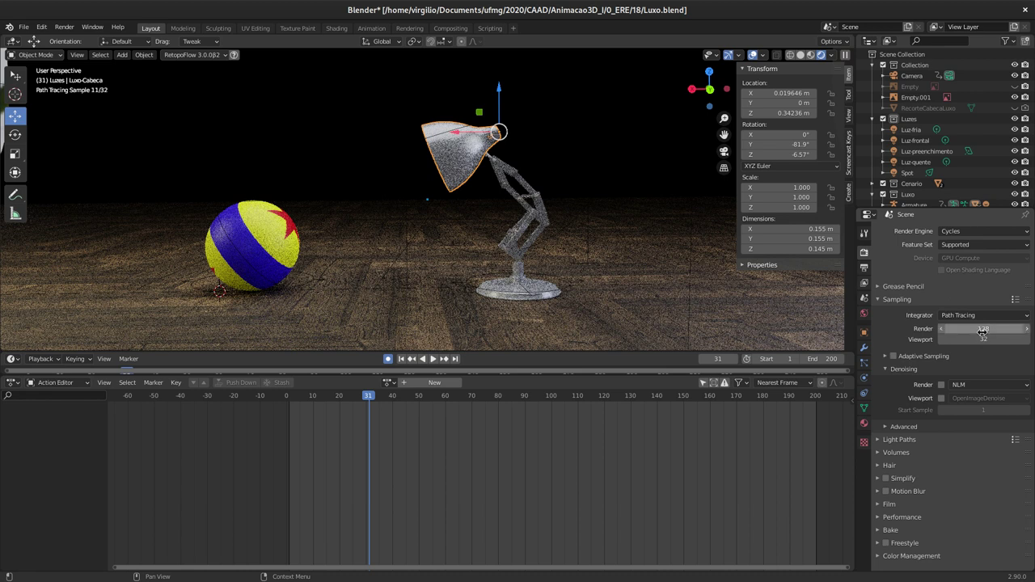
left_click(969, 317)
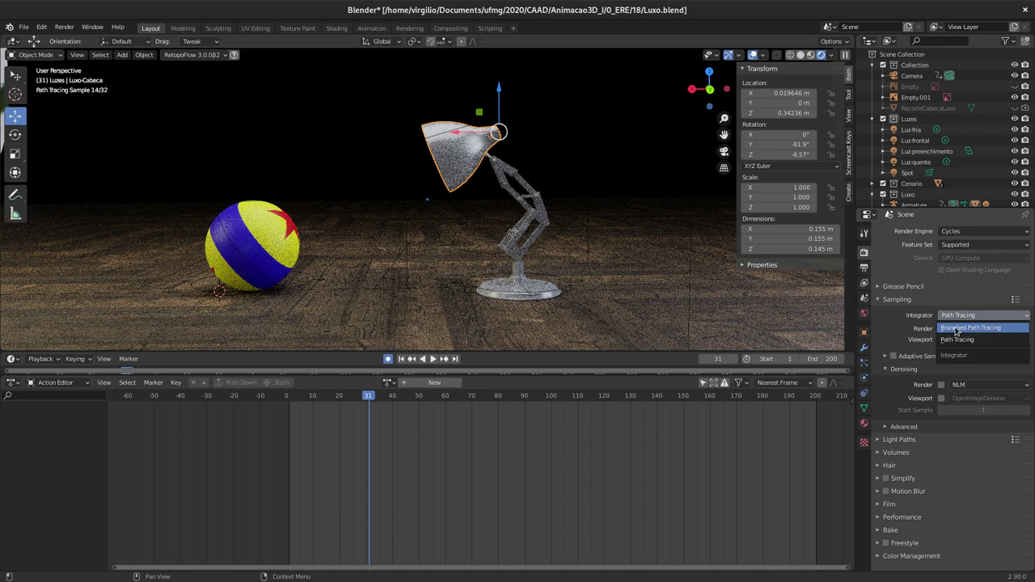
Step: Pick Branched Path Tracing from the Sampling panel's Integrator list
left_click(960, 328)
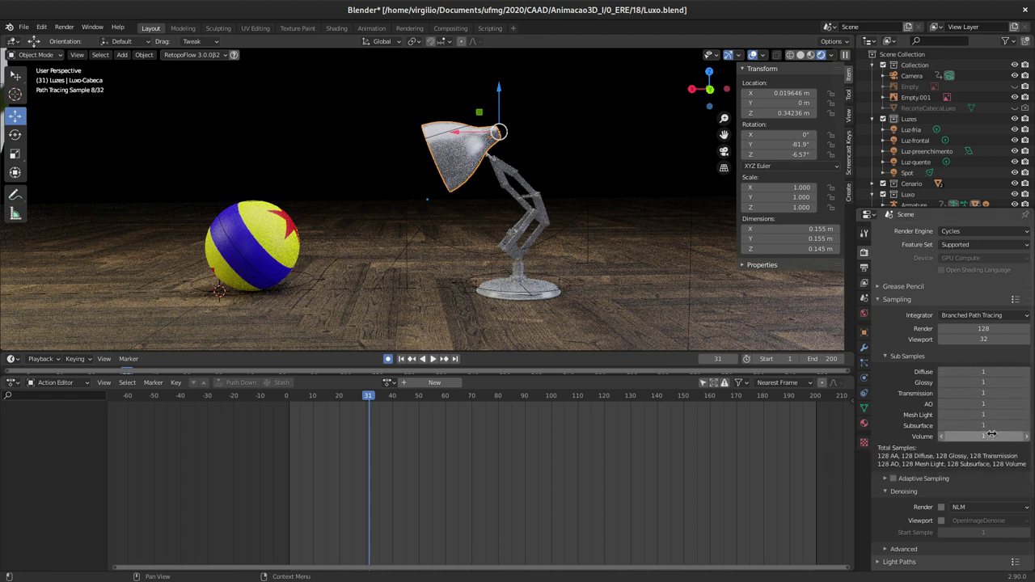
Step: Set render samples to 64 and Diffuse and Glossy sub-samples to 2, then collapse Sub Samples
left_click(980, 329)
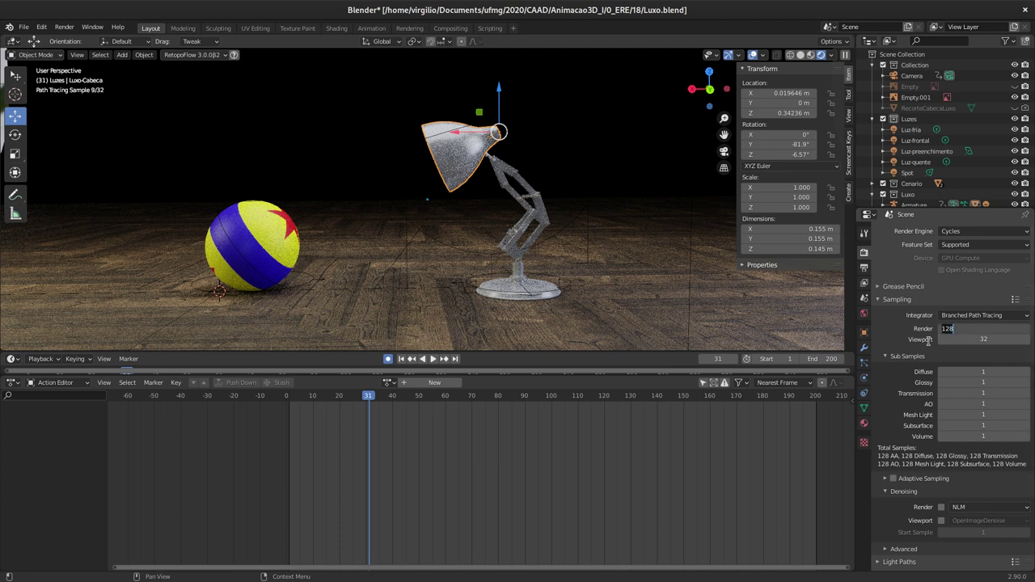
type("64")
key("Return")
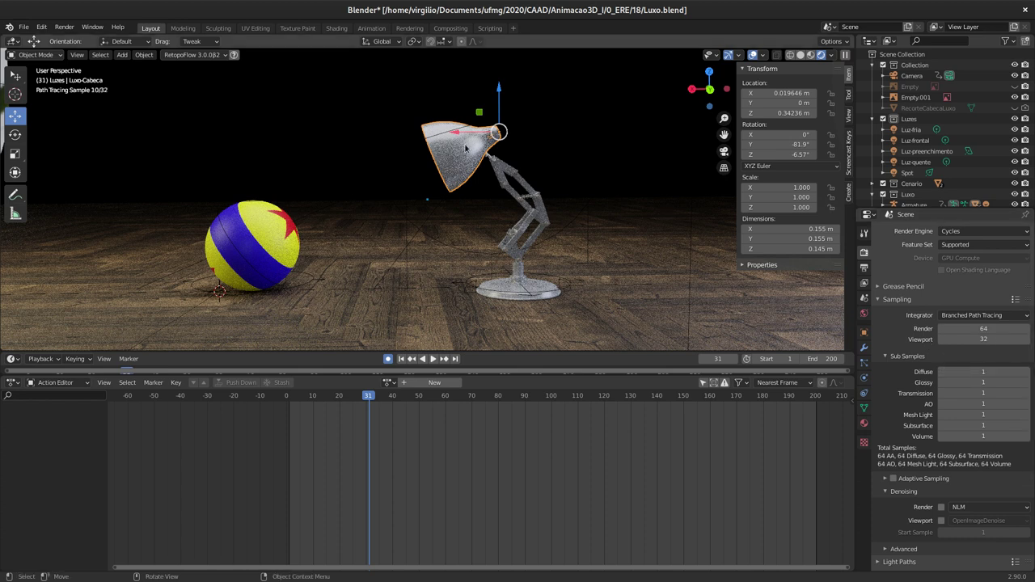
left_click(1027, 372)
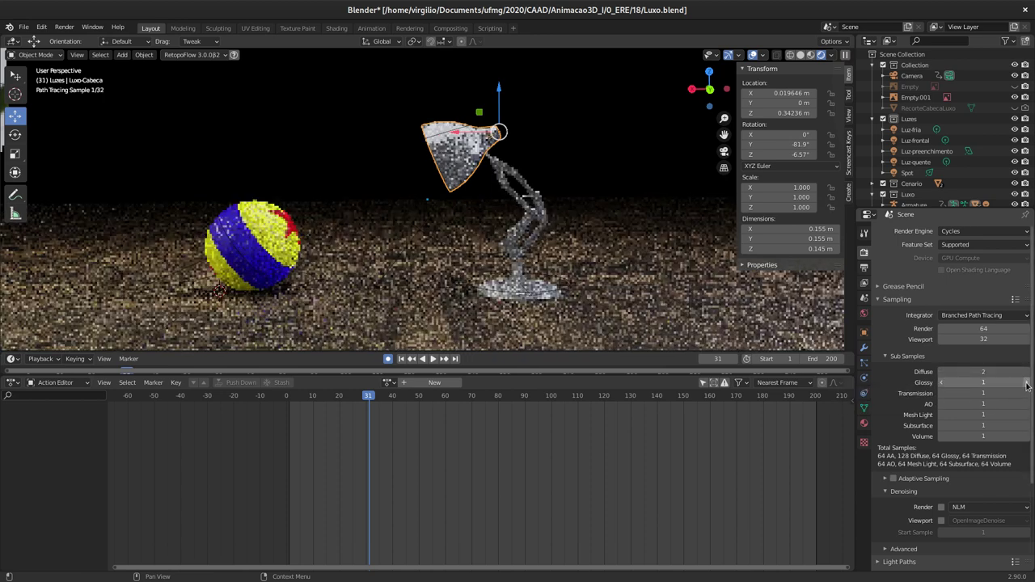
left_click(1023, 384)
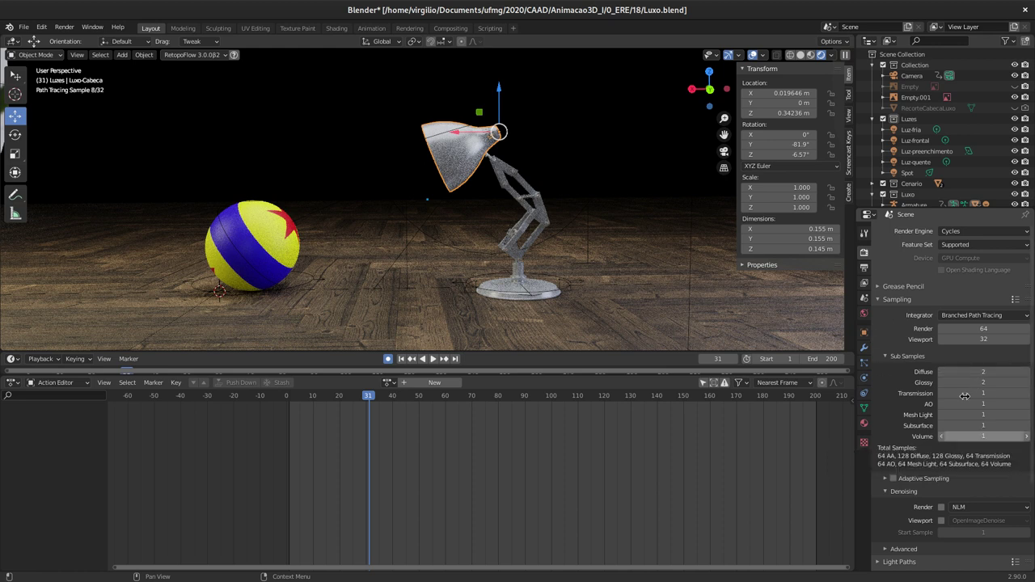
left_click(884, 357)
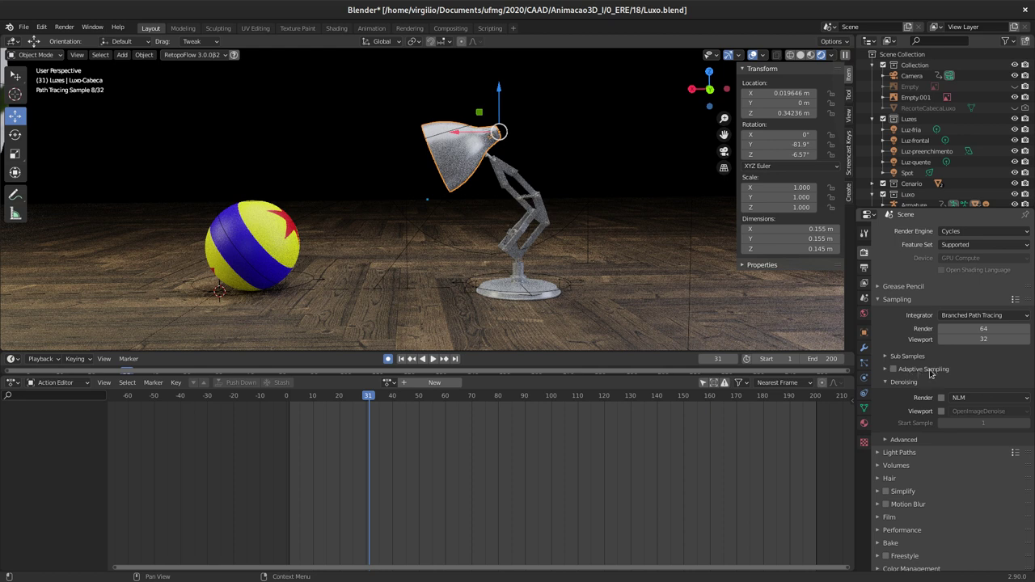
Step: Expand the Adaptive Sampling subpanel, tick its checkbox, and collapse it again
left_click(886, 369)
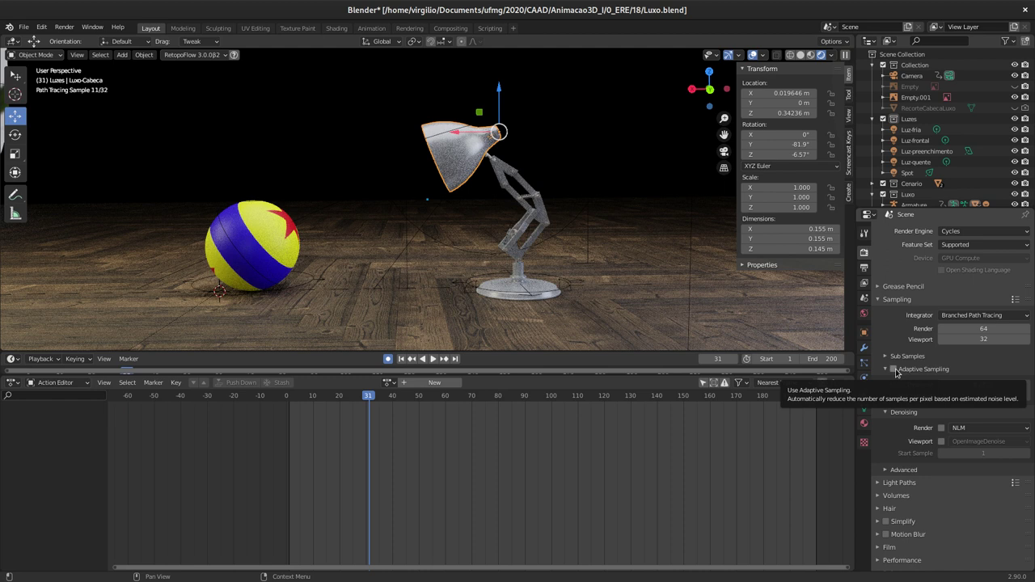
left_click(894, 371)
left_click(892, 370)
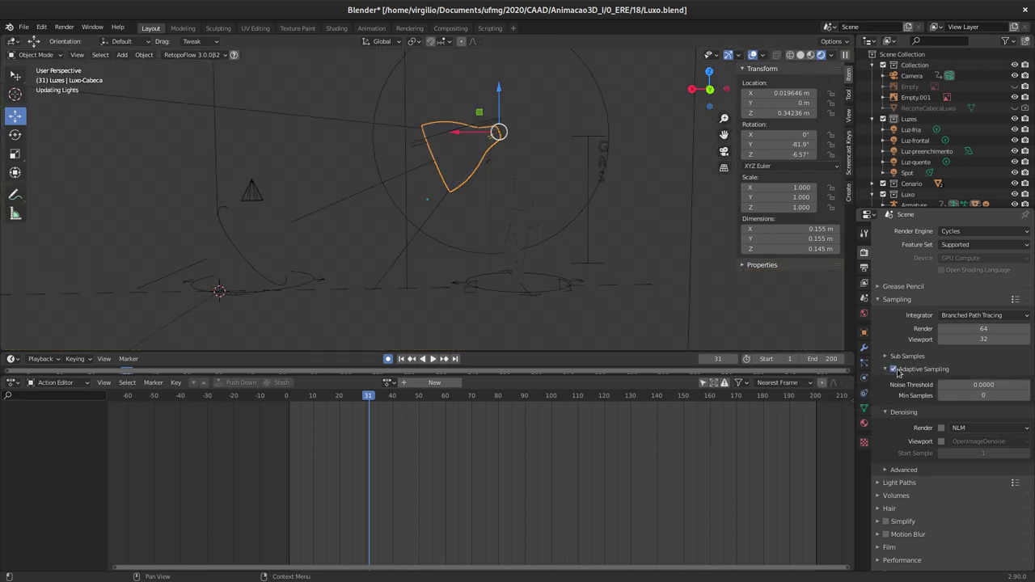
left_click(886, 370)
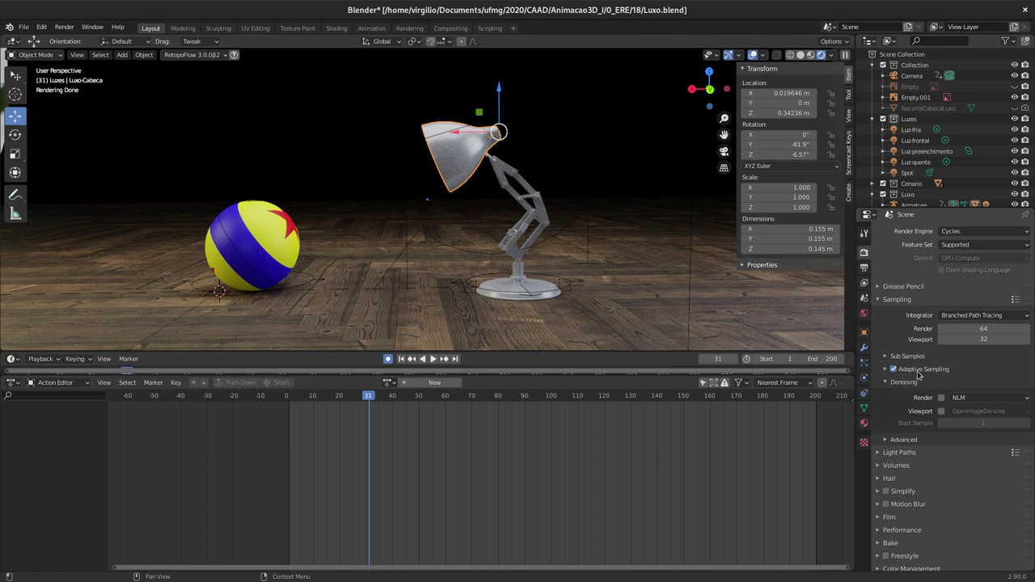
scroll(913, 389, "down", 1)
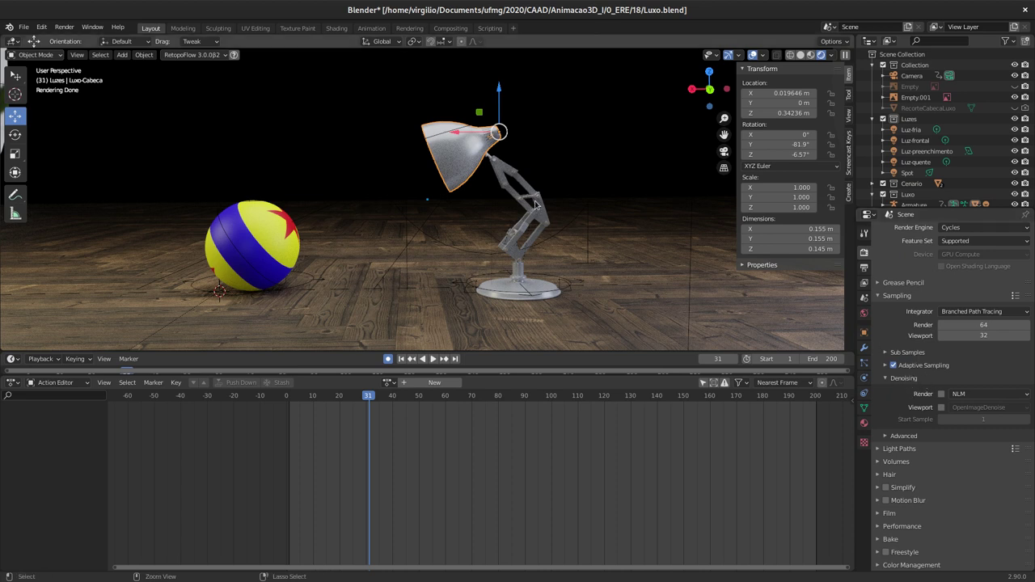
Step: Undo the last change and zoom the viewport in on the grainy lamp head
key("ctrl+z")
scroll(559, 152, "up", 3)
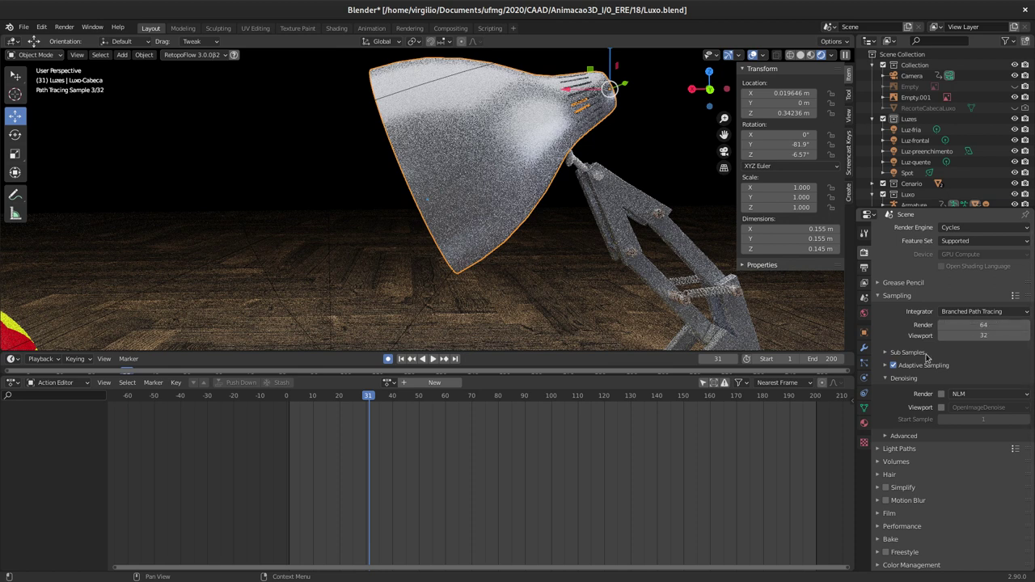
Step: Enable viewport denoising after comparing it off and on, then expand Light Paths
left_click(941, 409)
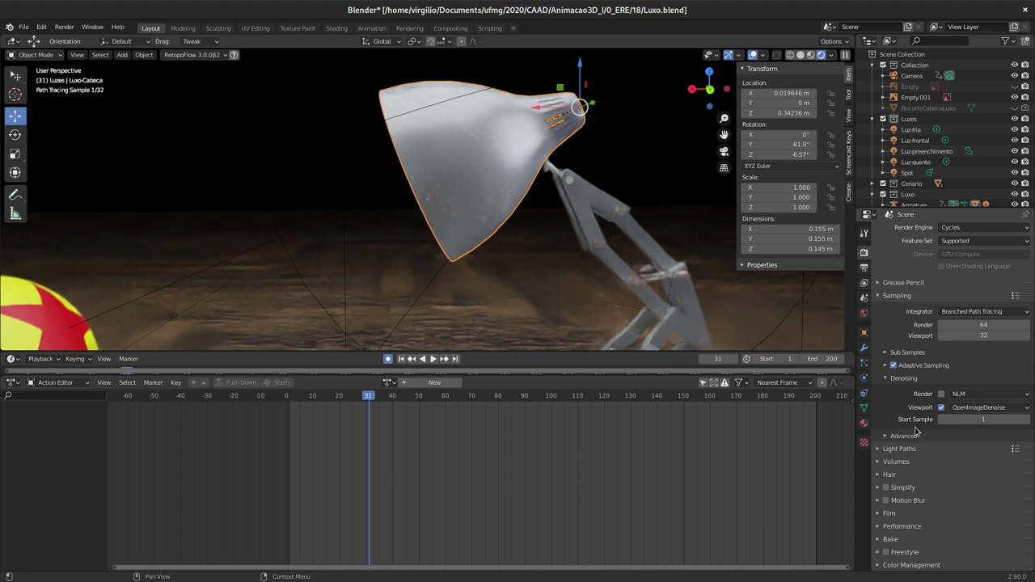
left_click(940, 406)
left_click(940, 406)
left_click(882, 455)
scroll(926, 475, "down", 5)
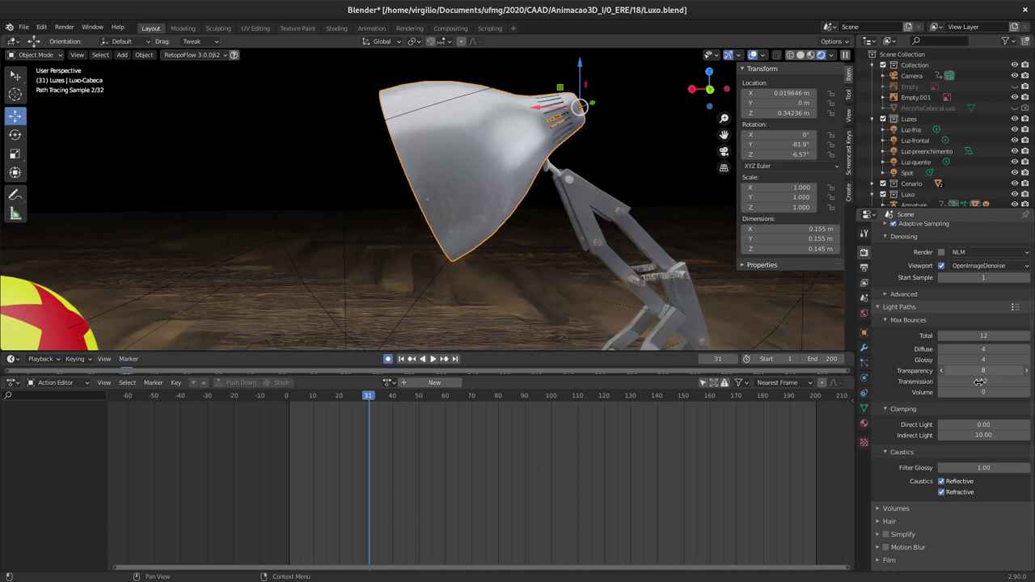
Step: Set Transparency and Transmission max bounces to 0 and disable viewport denoising
left_click_drag(979, 381, 966, 381)
key("BackSpace")
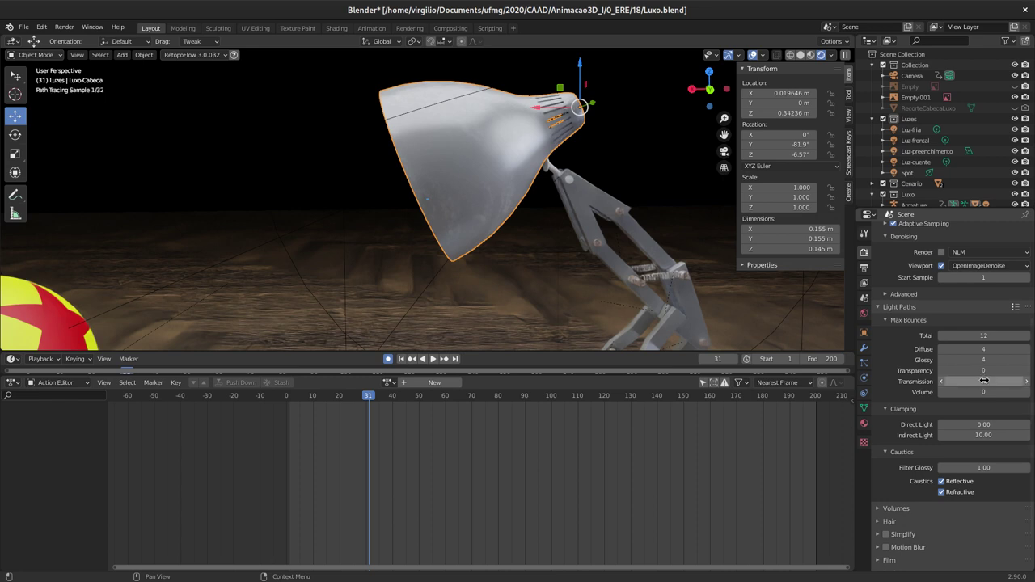
left_click(941, 266)
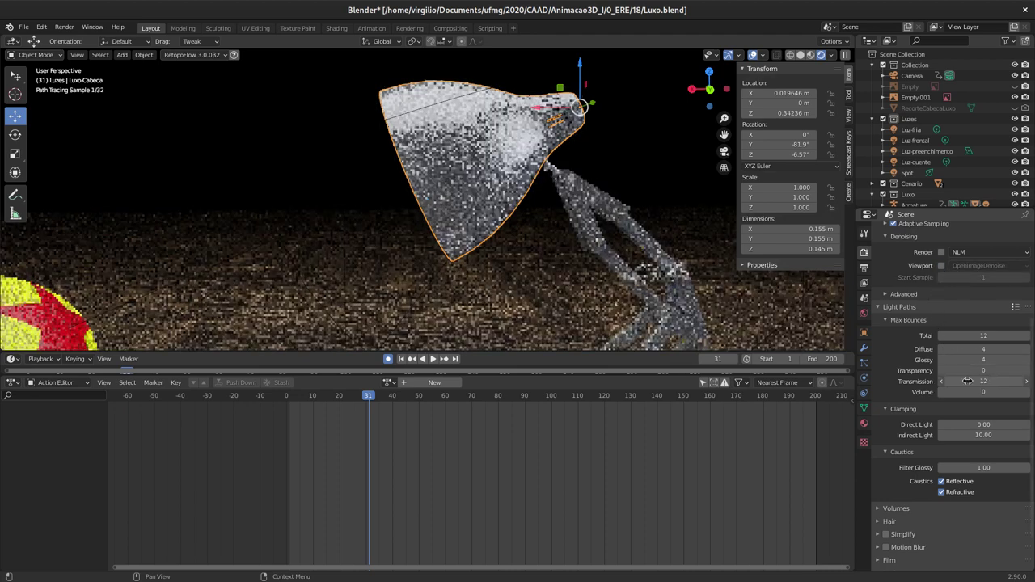
key("BackSpace")
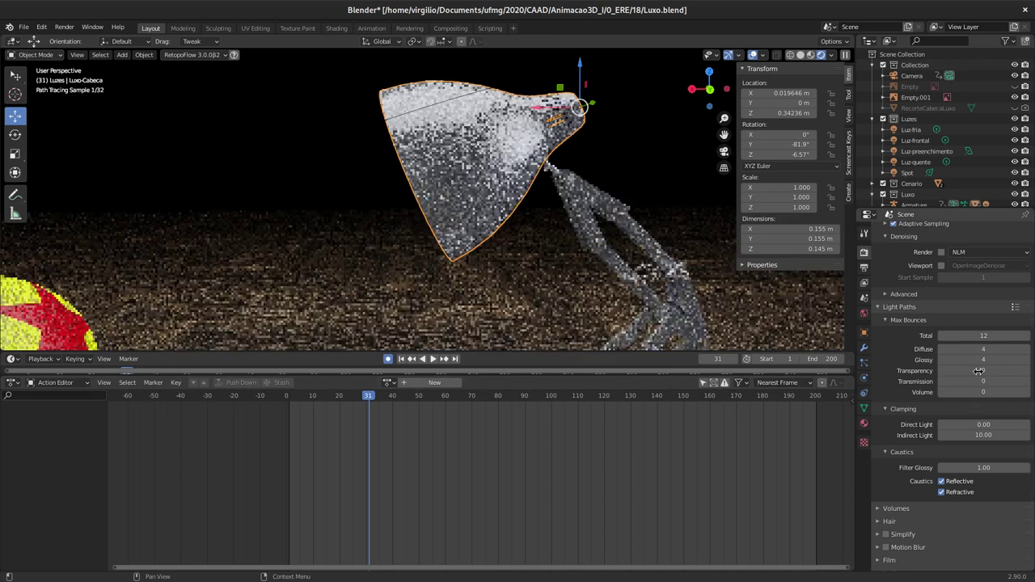
key("BackSpace")
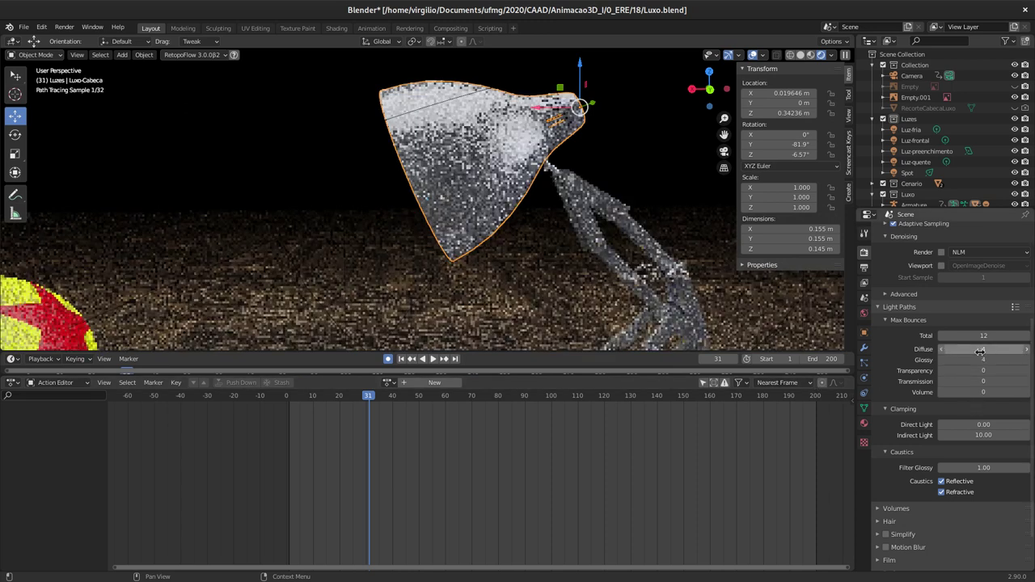
key("BackSpace")
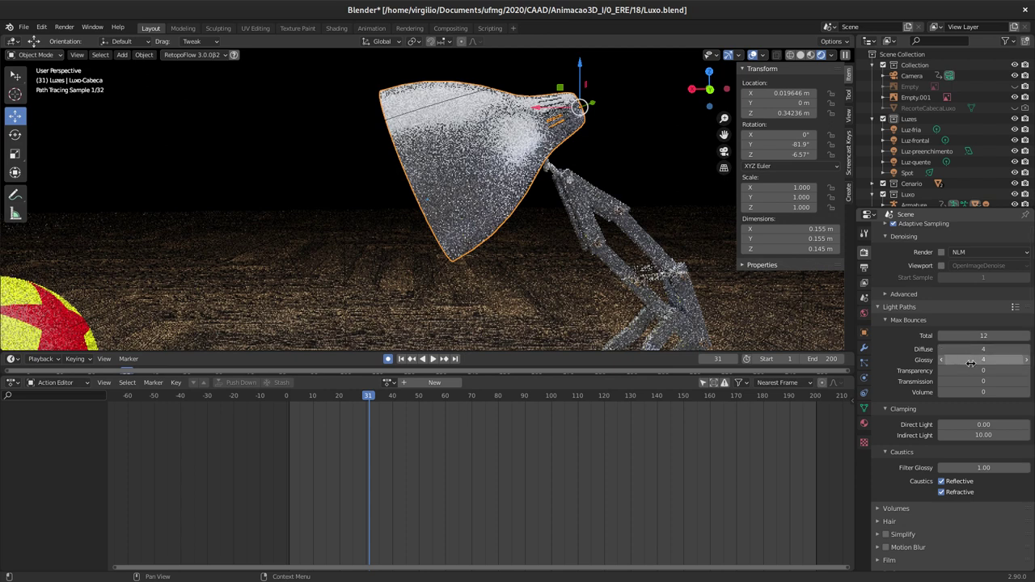
Step: Zoom the live render out until the whole lamp, its base and the ball show
scroll(975, 365, "down", 1)
scroll(975, 365, "down", 1)
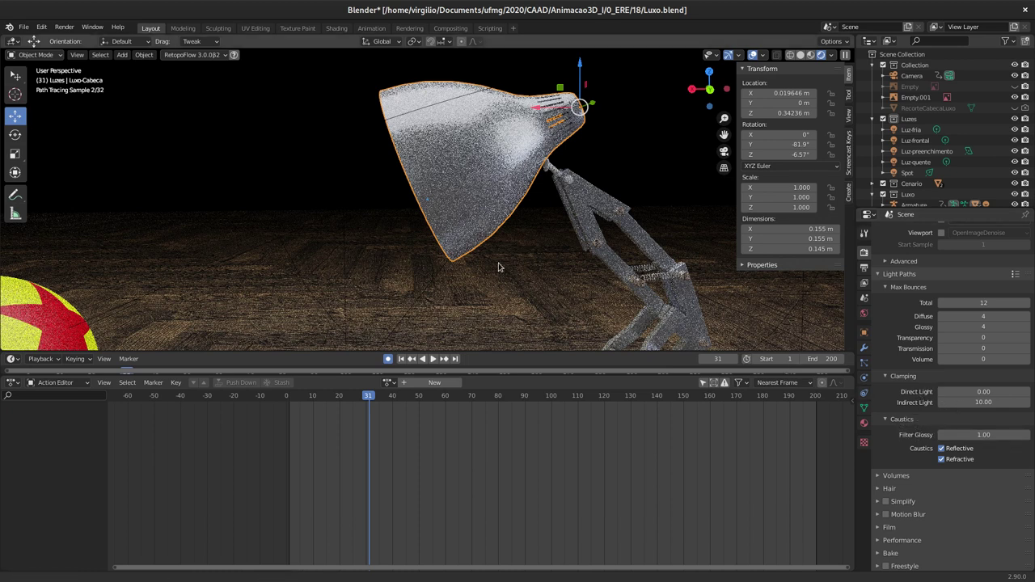
scroll(465, 287, "down", 2)
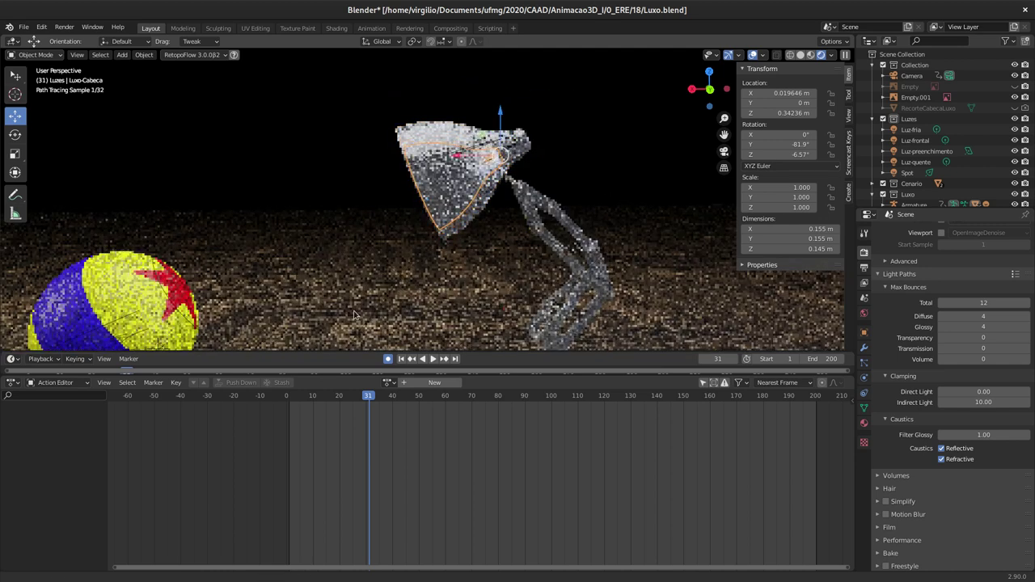
scroll(408, 285, "down", 3)
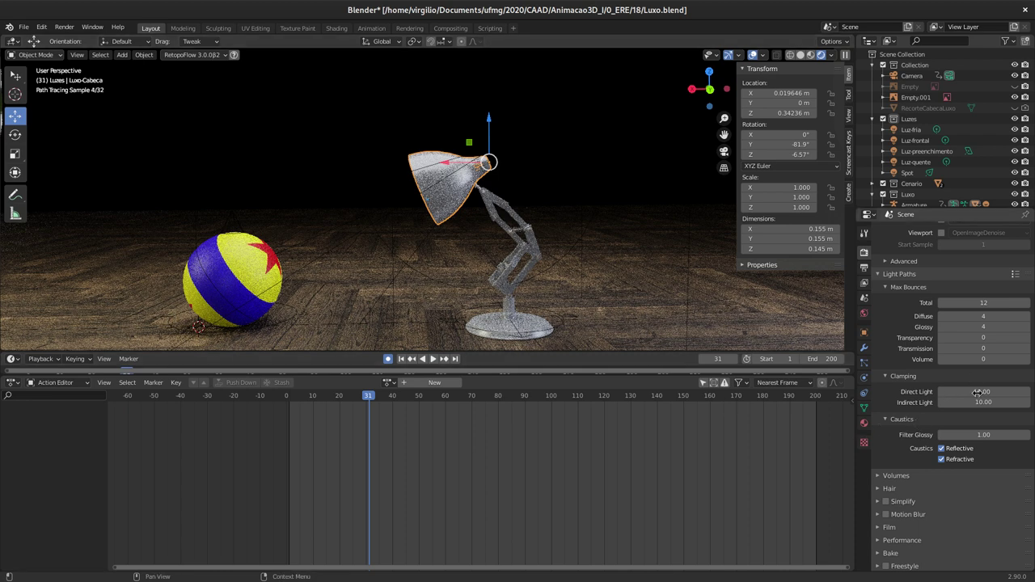
Step: Uncheck Refractive and Reflective caustics in Light Paths
left_click(940, 459)
left_click(960, 449)
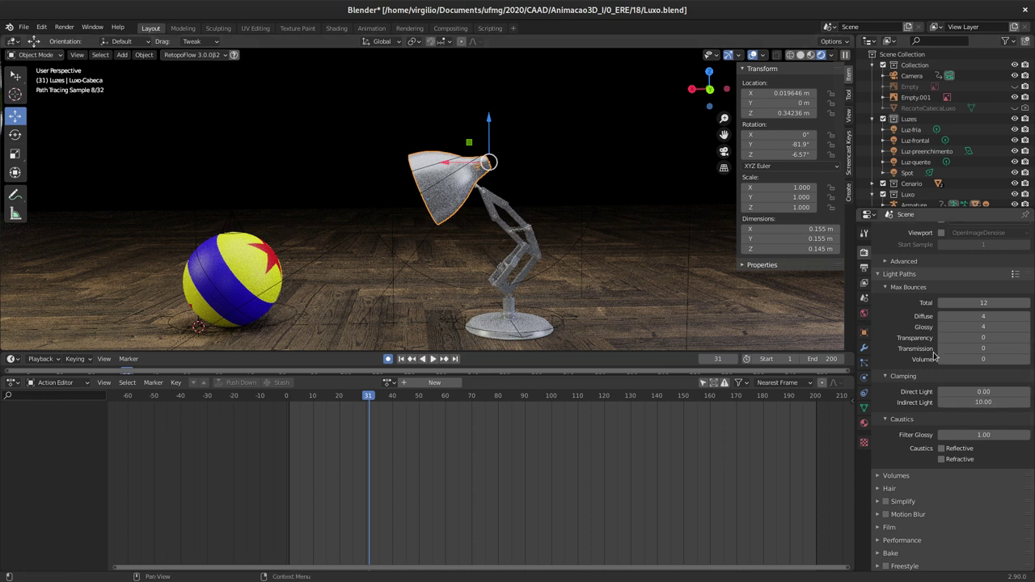
Step: Collapse the Clamping, Caustics, Light Paths and Sampling panels
left_click(888, 379)
left_click(889, 389)
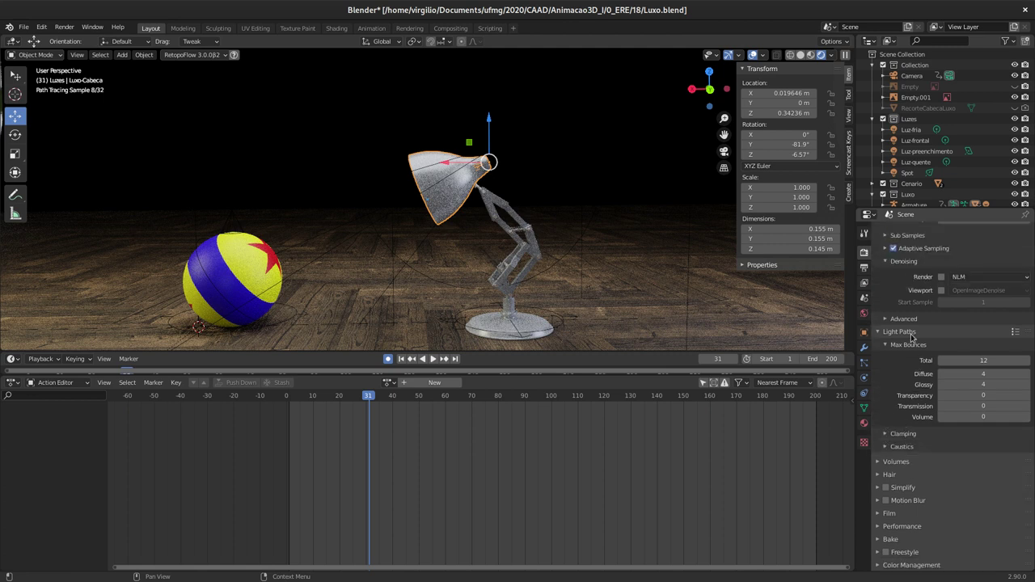
scroll(890, 340, "up", 1)
left_click(889, 317)
scroll(898, 319, "up", 3)
left_click(876, 297)
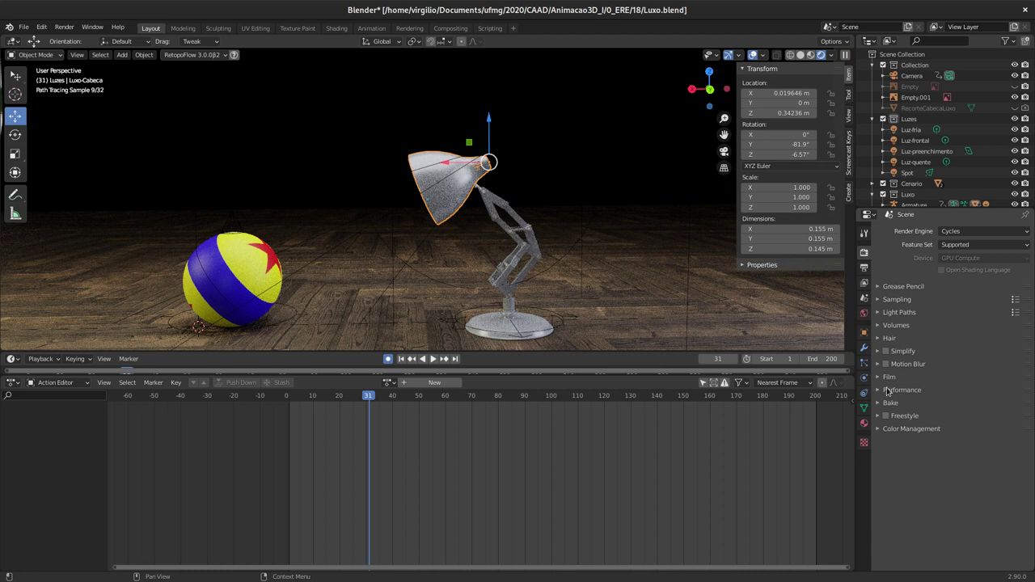
Step: Expand the Performance settings and display the last render of frame 31
left_click(877, 390)
scroll(906, 432, "down", 2)
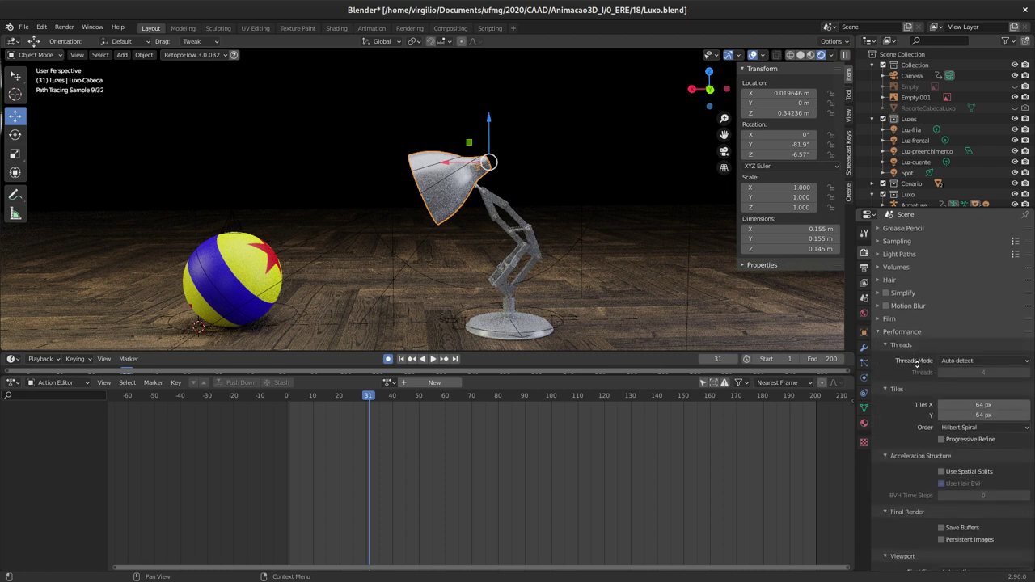
scroll(906, 432, "down", 2)
scroll(906, 433, "down", 1)
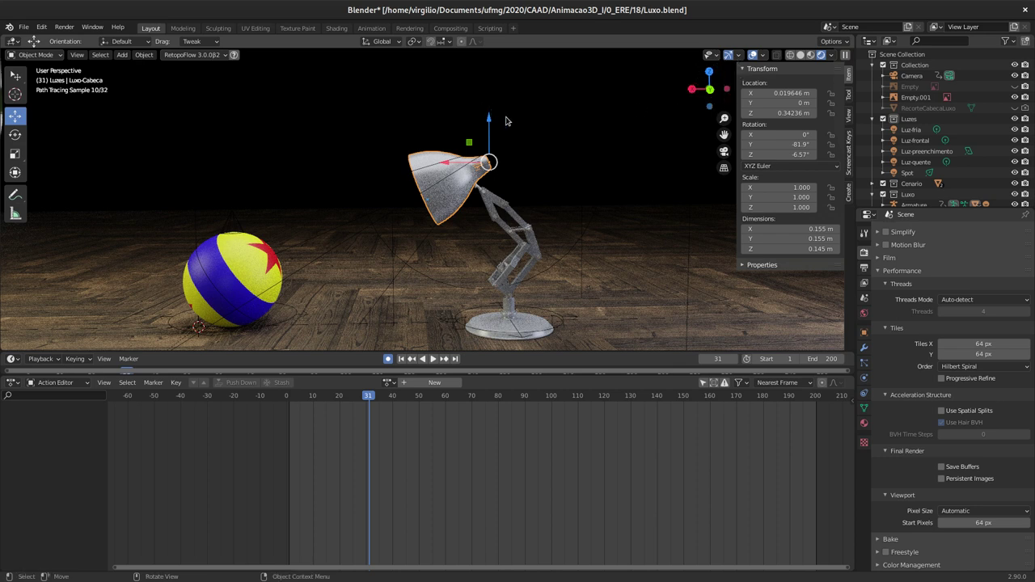
key("F11")
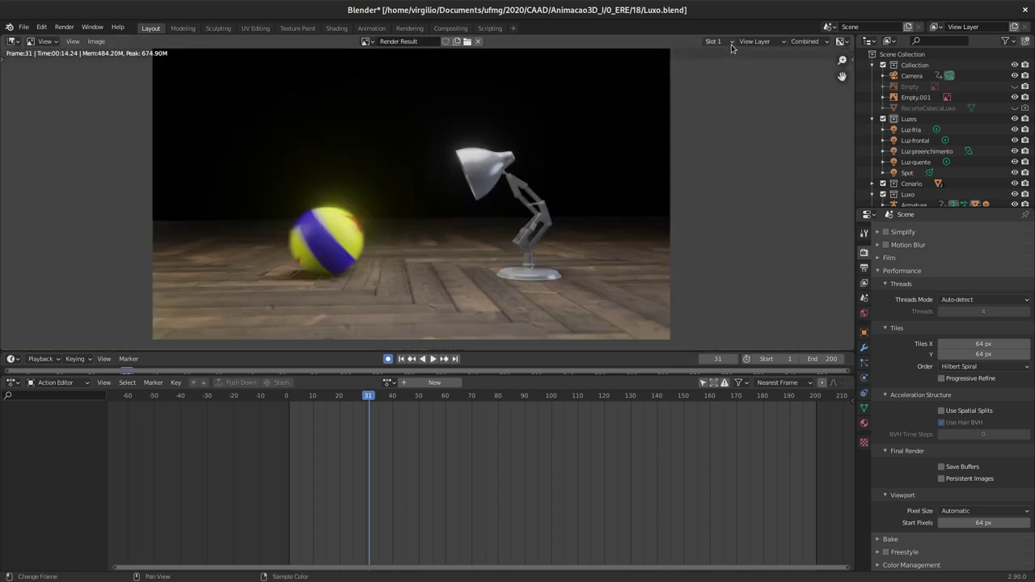
Step: Pick the empty render Slot 3 and render frame 31 into it
left_click(718, 42)
left_click(713, 123)
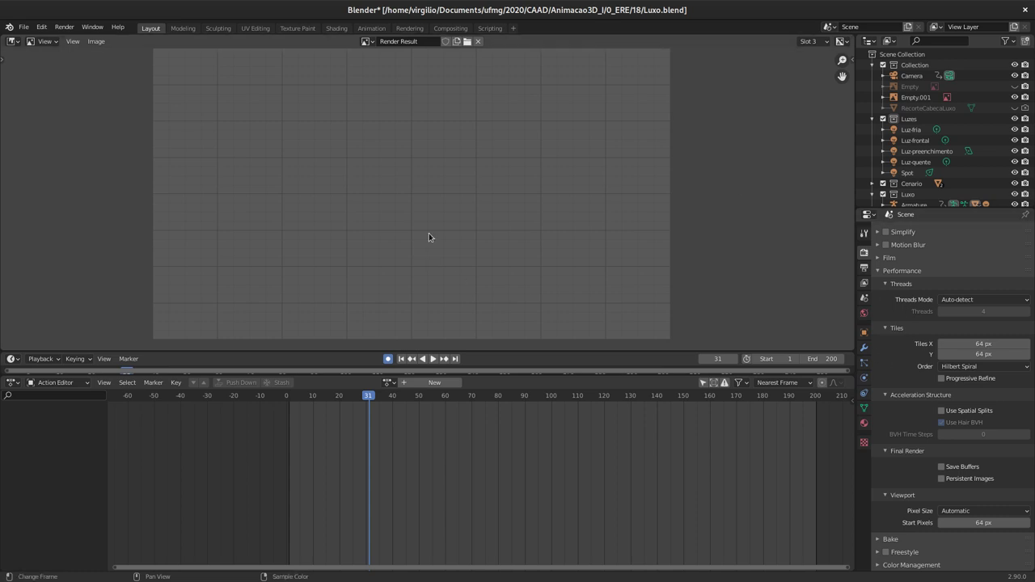
key("F12")
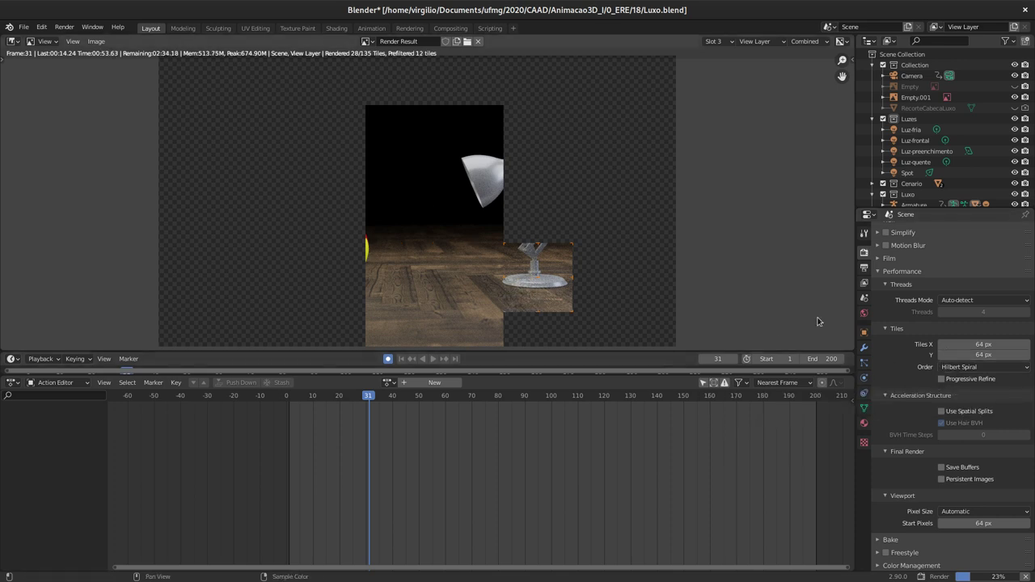
Step: Stop the tile render and restart frame 31 with Progressive Refine enabled
key("Escape")
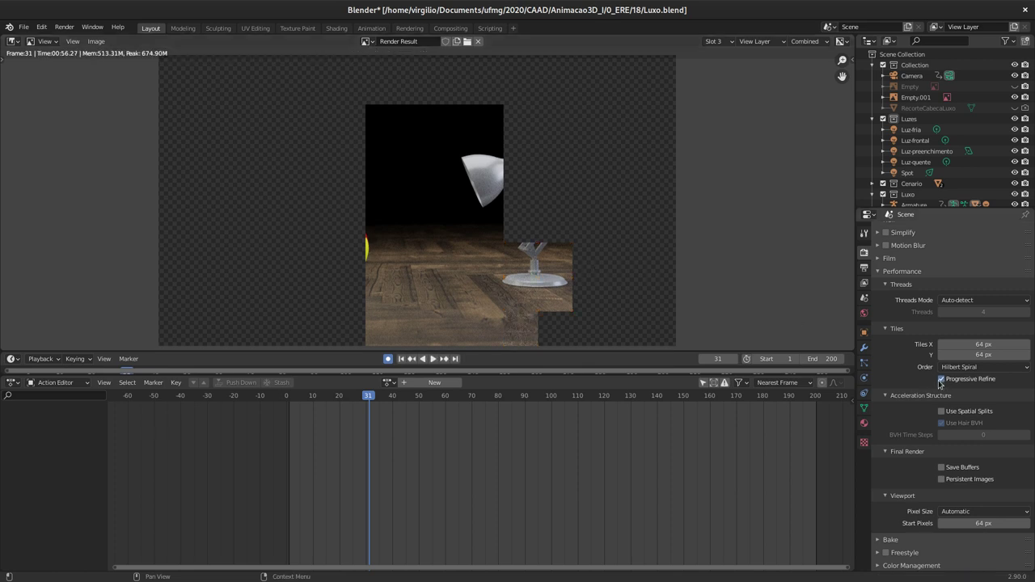
key("F12")
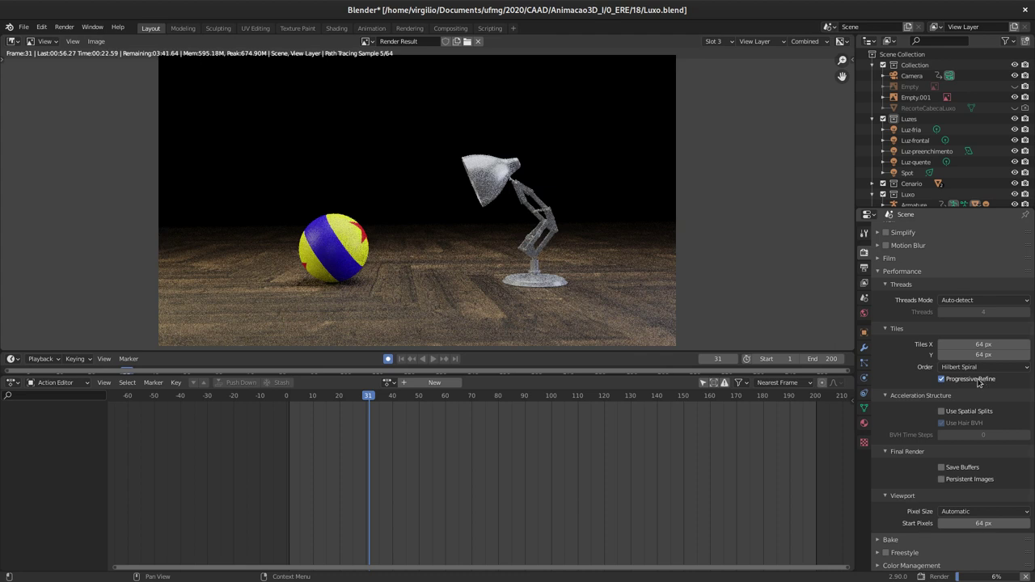
scroll(942, 360, "up", 2)
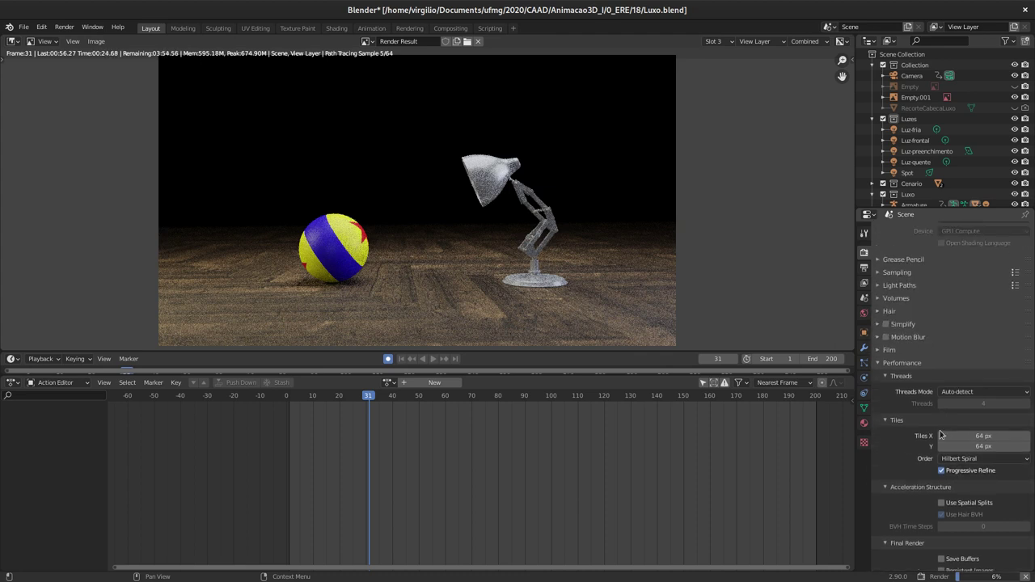
scroll(934, 349, "up", 2)
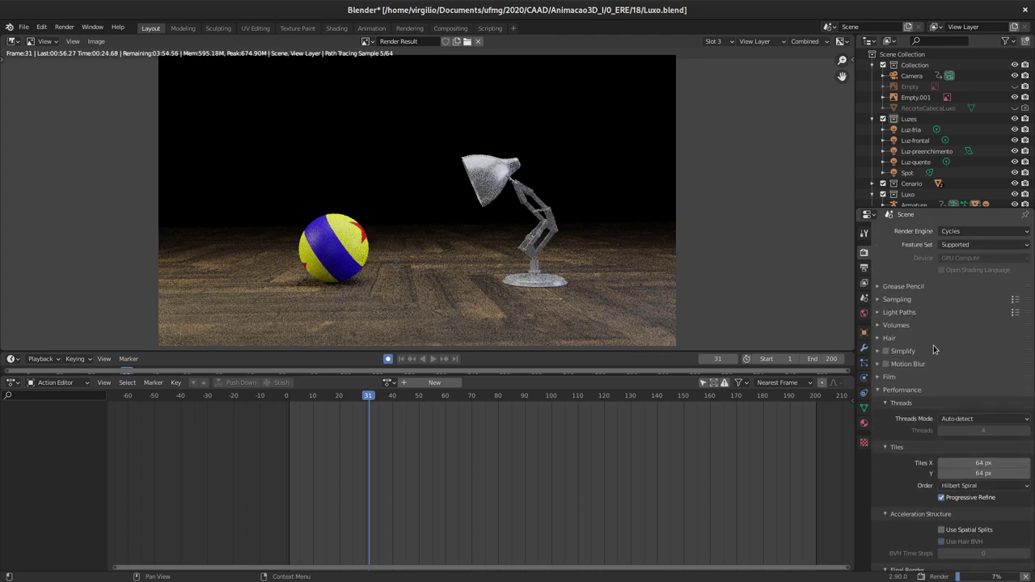
left_click(886, 300)
left_click(887, 300)
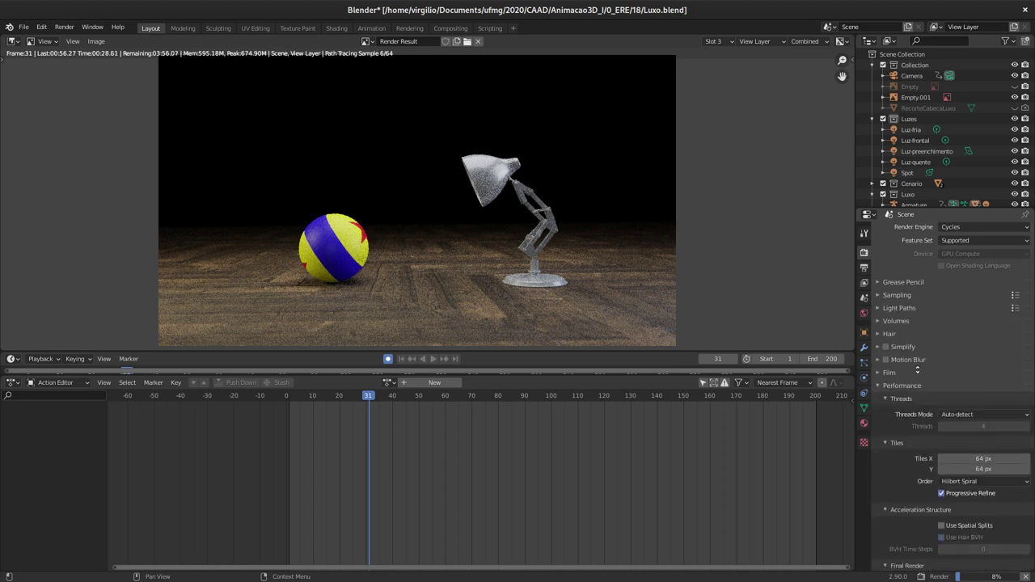
scroll(930, 340, "down", 2)
scroll(930, 339, "down", 2)
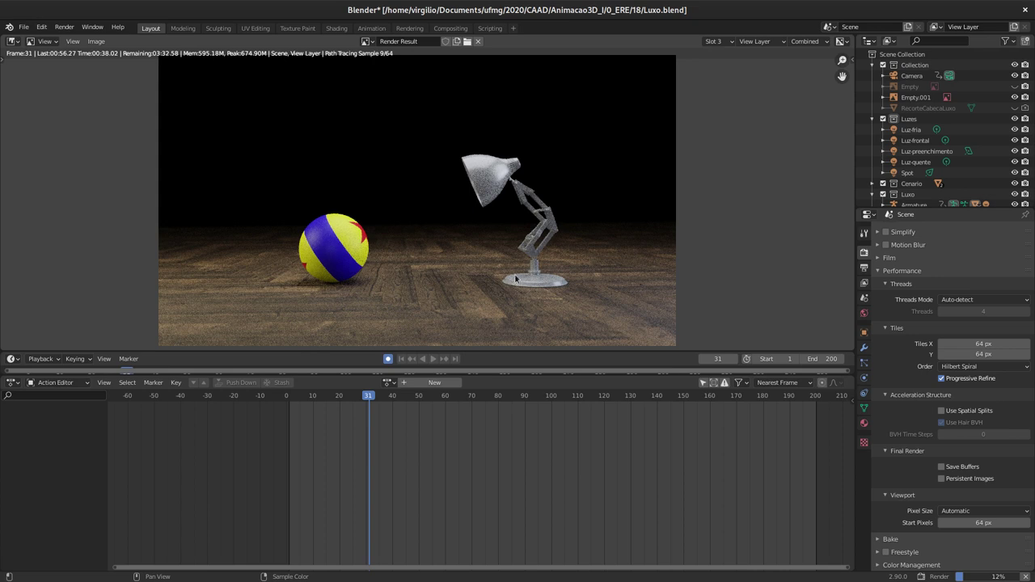
Step: Zoom the render result in on the lamp, then back out to the whole scene
middle_click_drag(515, 279, 485, 271)
scroll(486, 271, "up", 2)
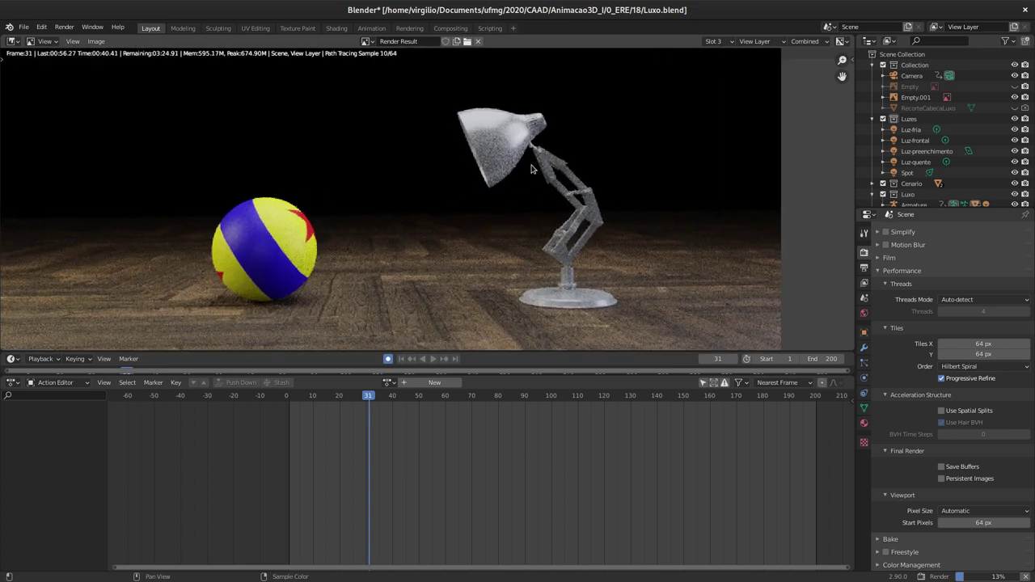
mouse_move(531, 169)
middle_mouse_down("ctrl")
mouse_move(434, 220)
mouse_move(447, 225)
middle_mouse_up("ctrl")
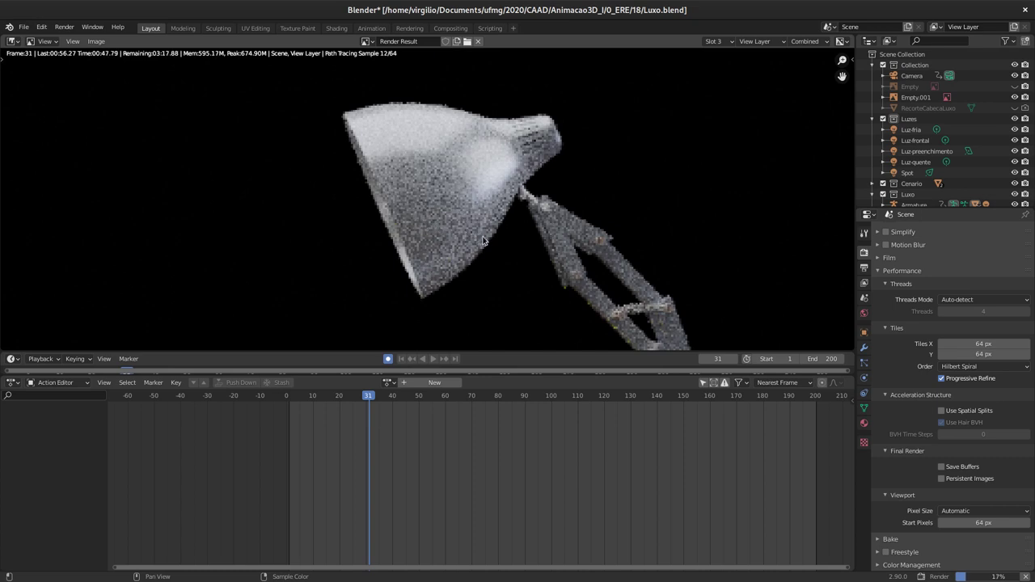
mouse_move(483, 240)
middle_mouse_down("ctrl")
mouse_move(550, 196)
mouse_move(427, 286)
mouse_move(497, 276)
middle_mouse_up("ctrl")
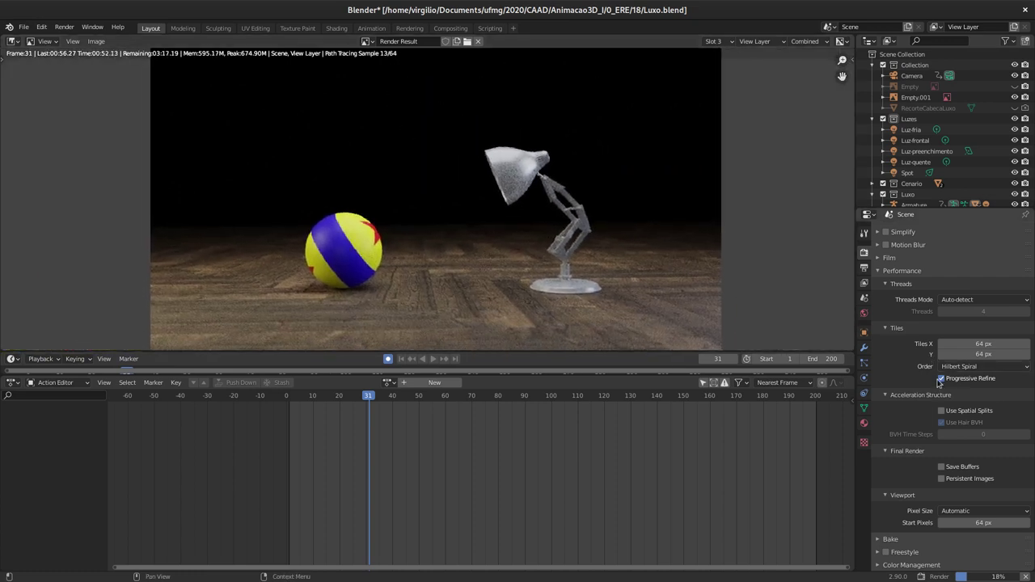
Step: Stop the frame 31 render and return from the render image to the 3D viewport
key("Escape")
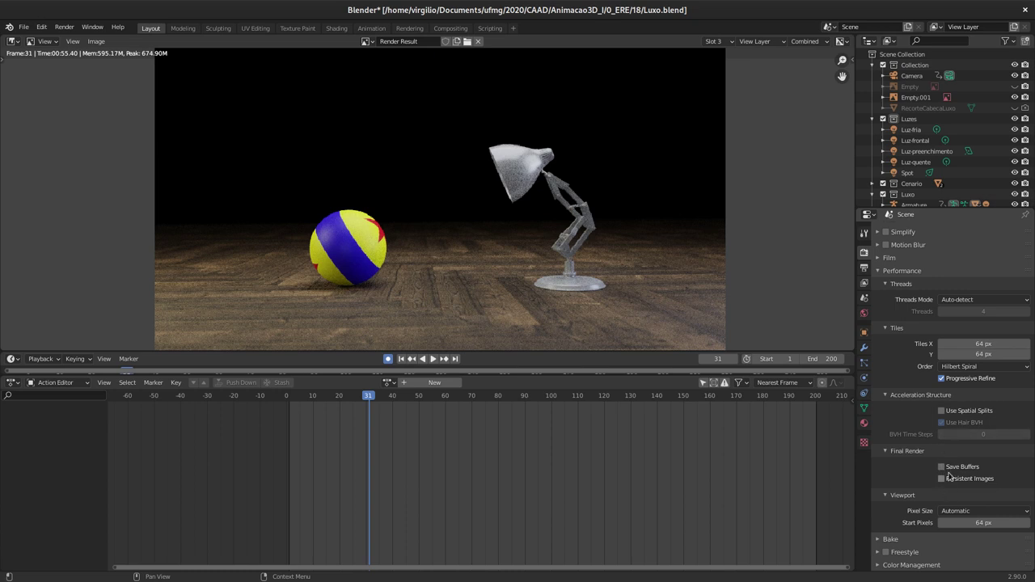
middle_click_drag(519, 224, 529, 228)
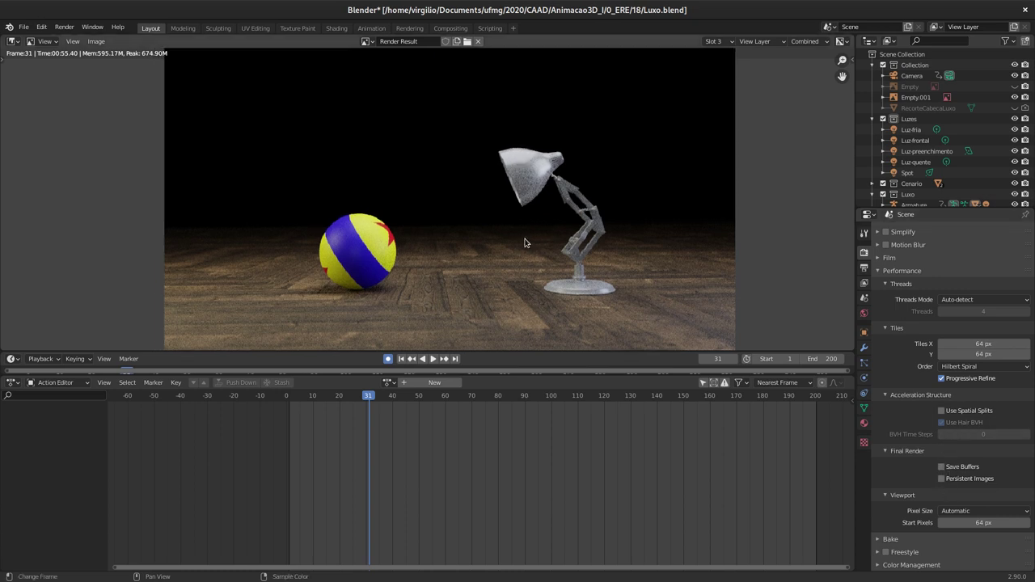
key("Escape")
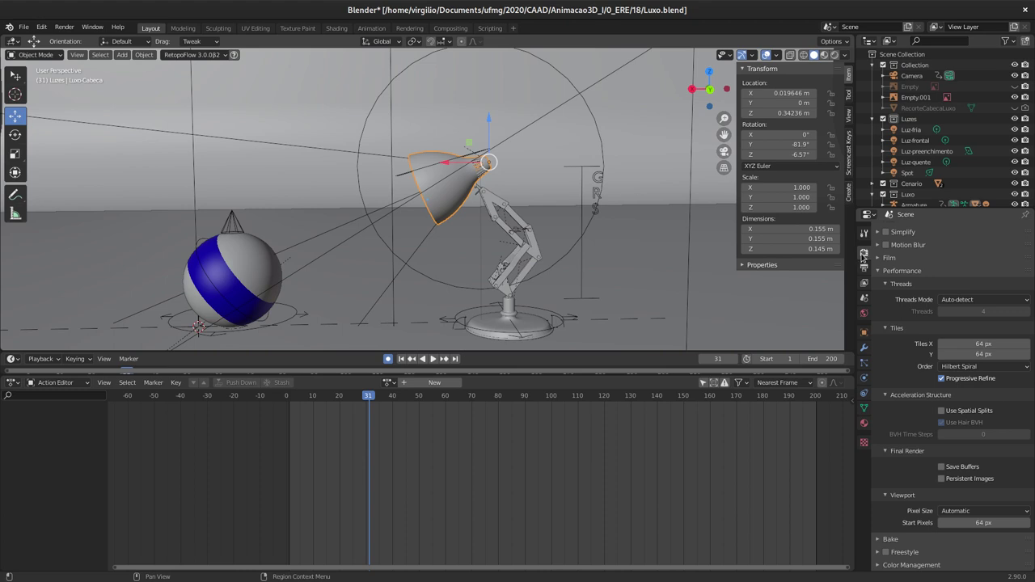
Step: Set the Render Engine to Eevee and show the View Layer Properties
scroll(955, 267, "up", 2)
scroll(954, 250, "up", 3)
left_click(963, 233)
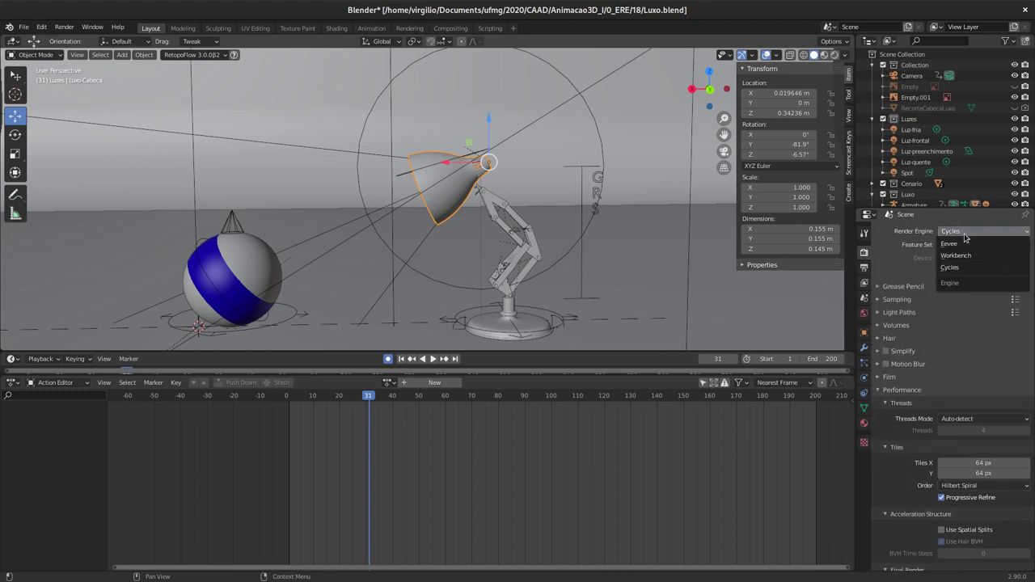
left_click(946, 244)
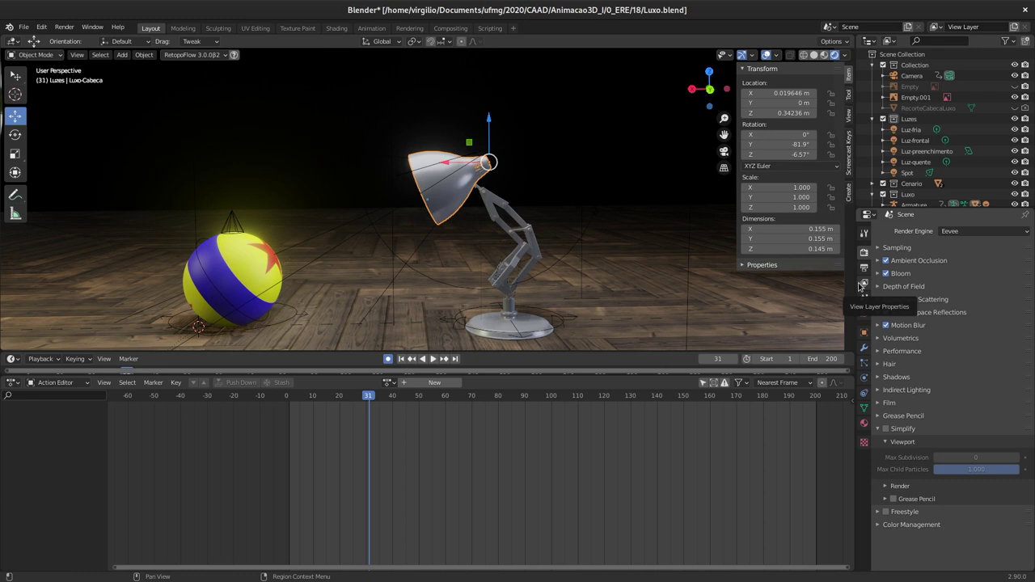
left_click(862, 284)
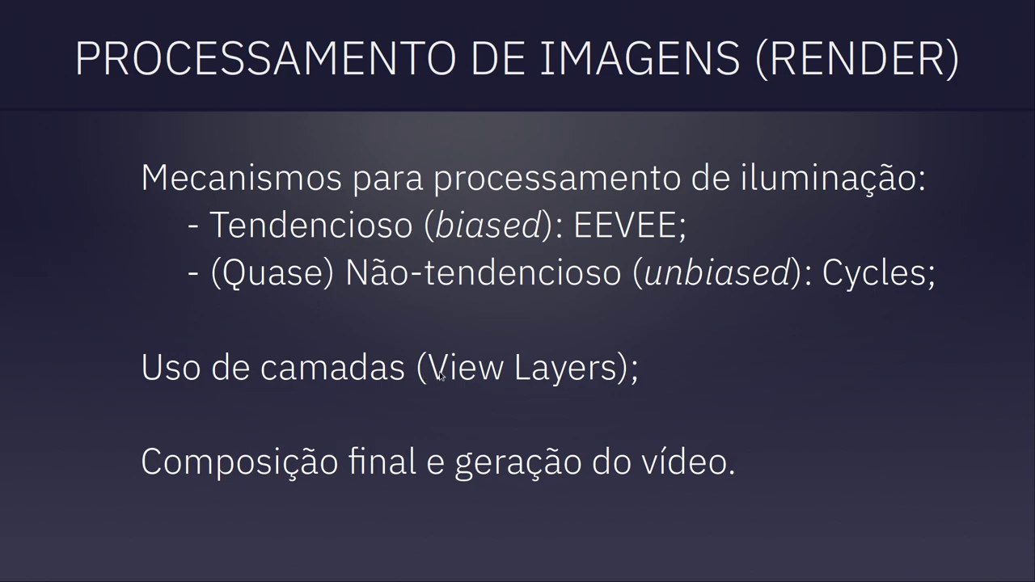
Step: Leave the slideshow and bring the Blender lamp scene window back to the front
key("super")
left_click(416, 315)
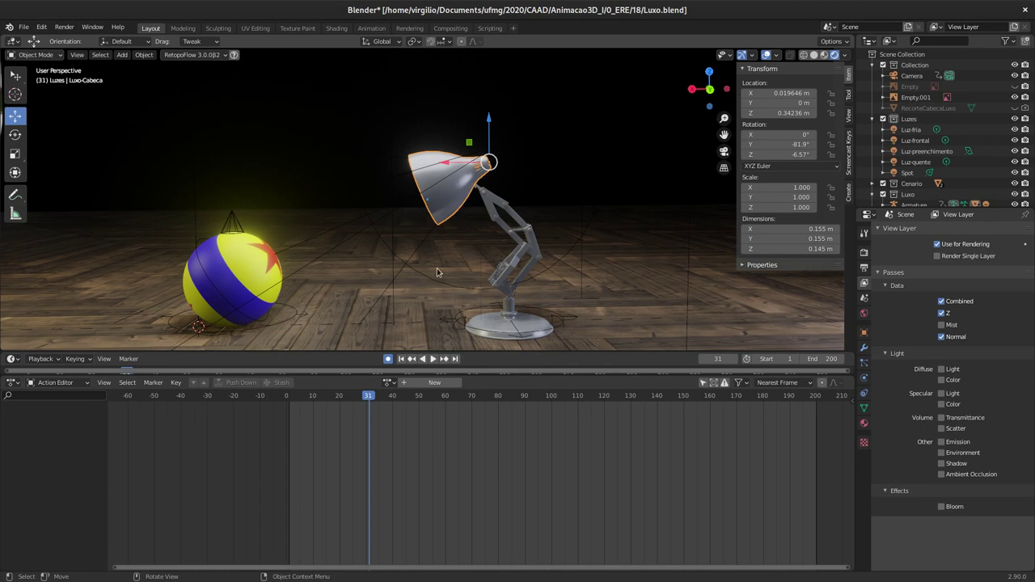
Step: Enable the Z, Diffuse Light and Color, Shadow and Ambient Occlusion view layer passes
scroll(429, 279, "down", 1)
scroll(412, 291, "down", 1)
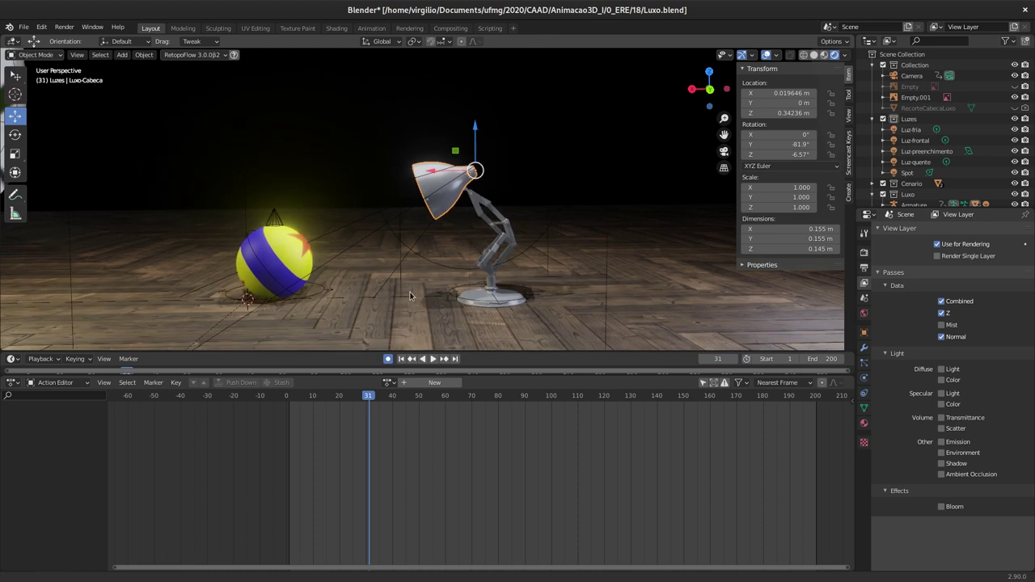
middle_click_drag(409, 296, 440, 270)
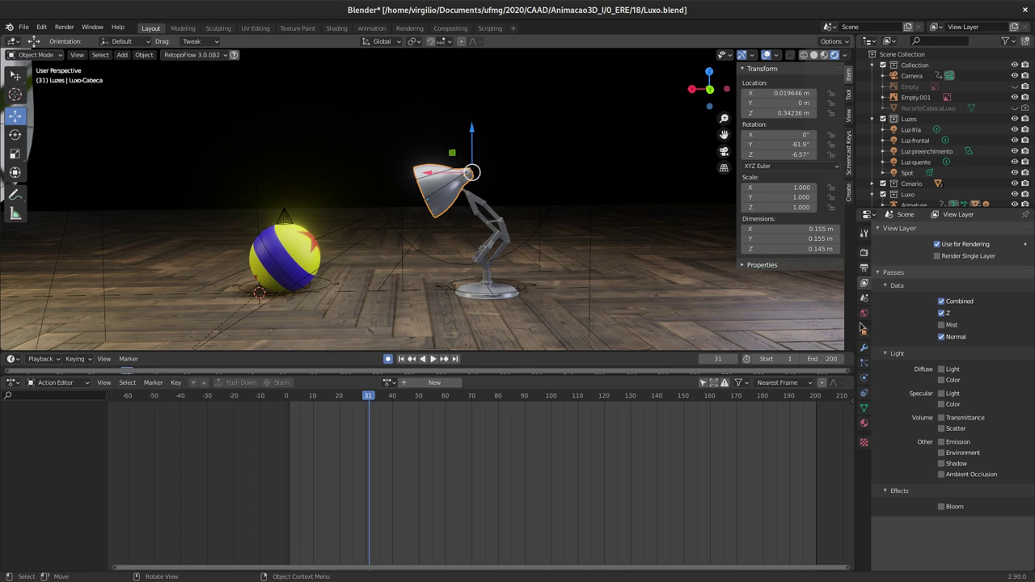
left_click(938, 313)
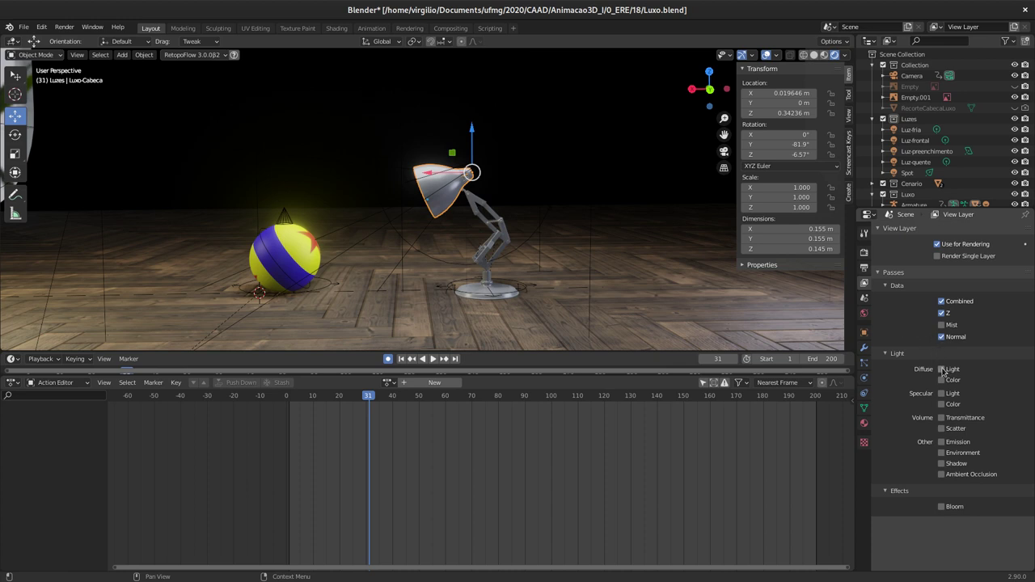
left_click_drag(942, 370, 941, 394)
left_click(941, 466)
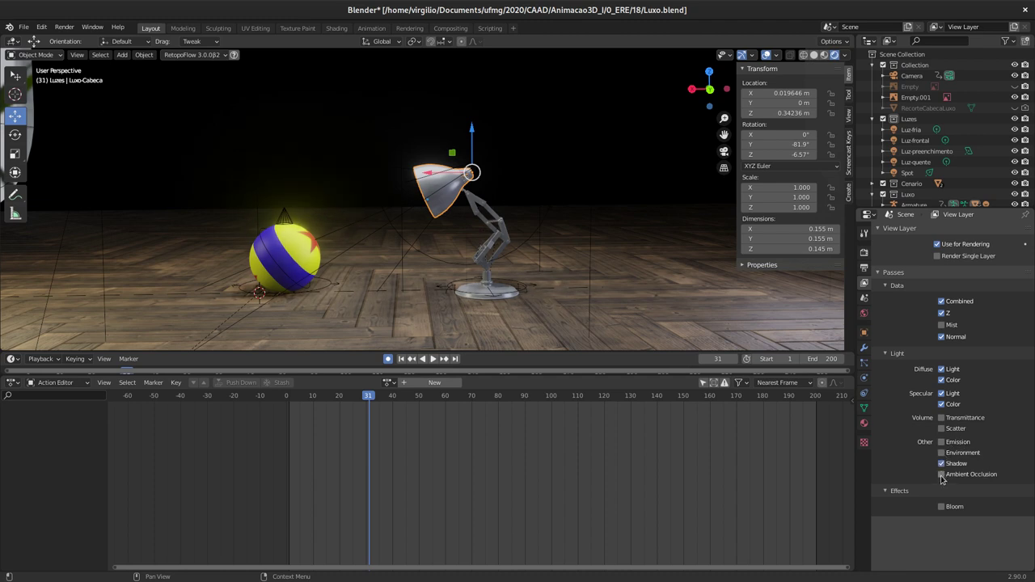
left_click(942, 475)
Step: Switch the render engine to Cycles and look over the view layer passes it offers
left_click(864, 252)
left_click(982, 232)
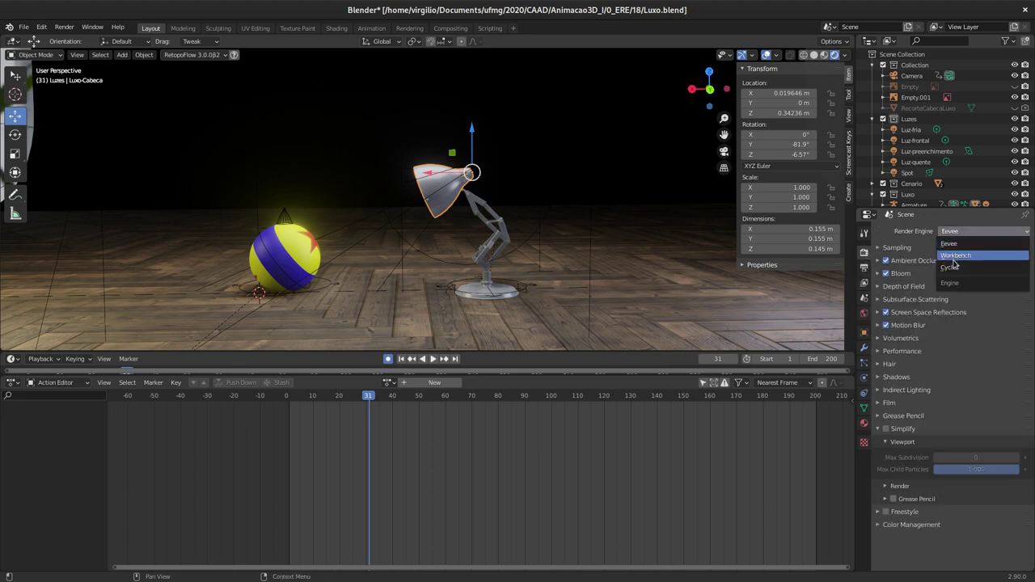
left_click(962, 270)
left_click(863, 282)
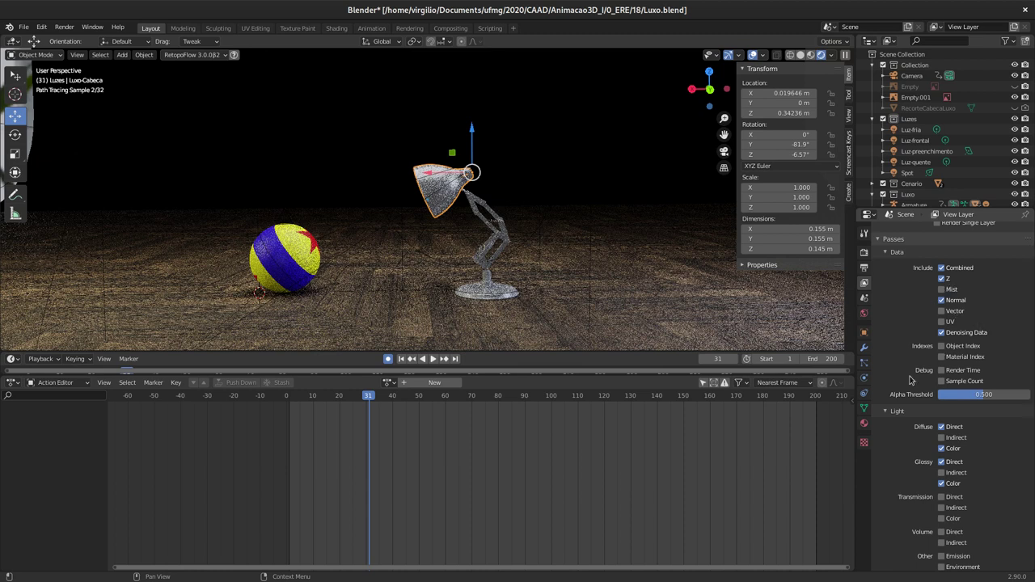
scroll(914, 380, "down", 3)
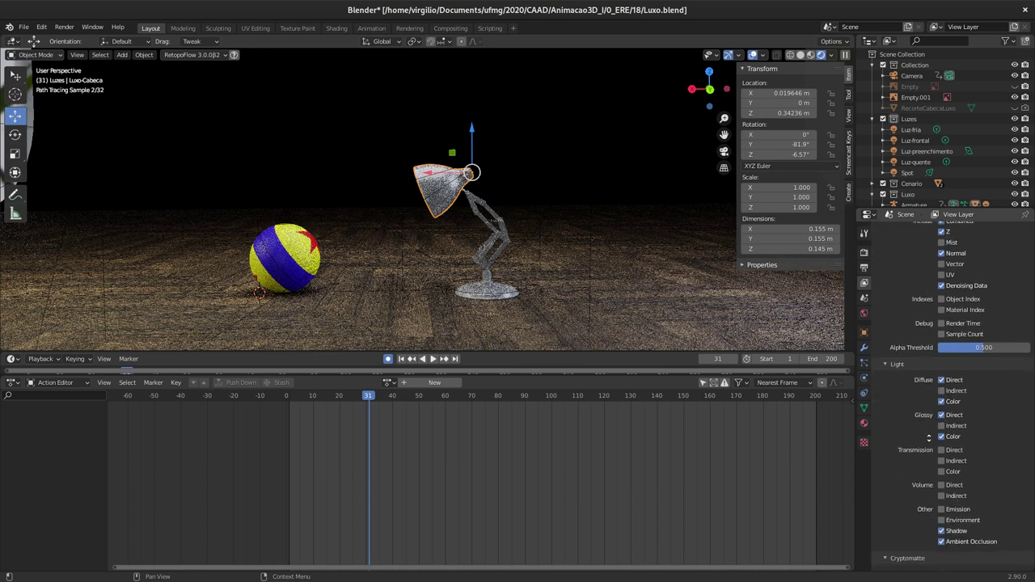
scroll(922, 469, "down", 4)
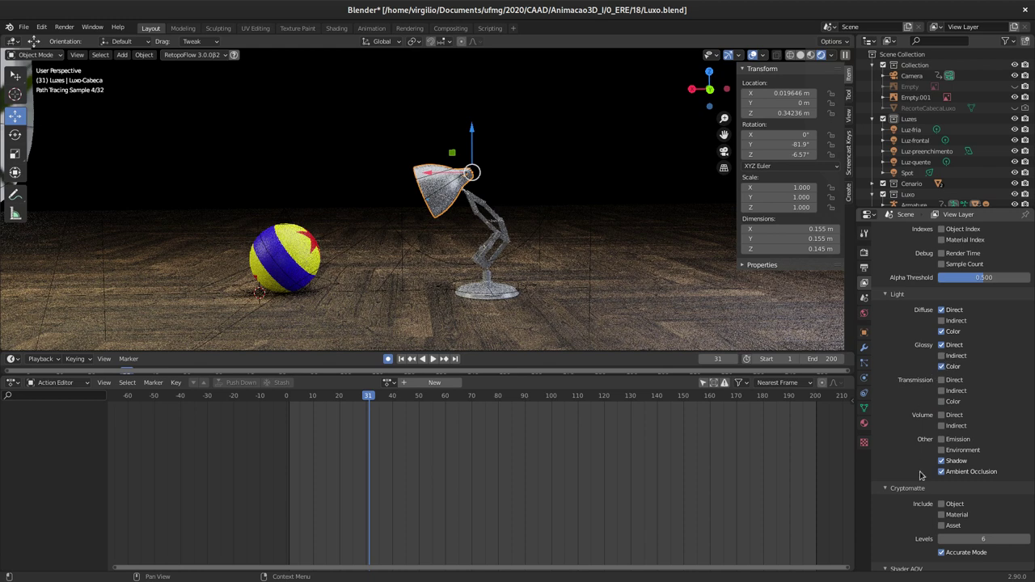
scroll(945, 348, "down", 3)
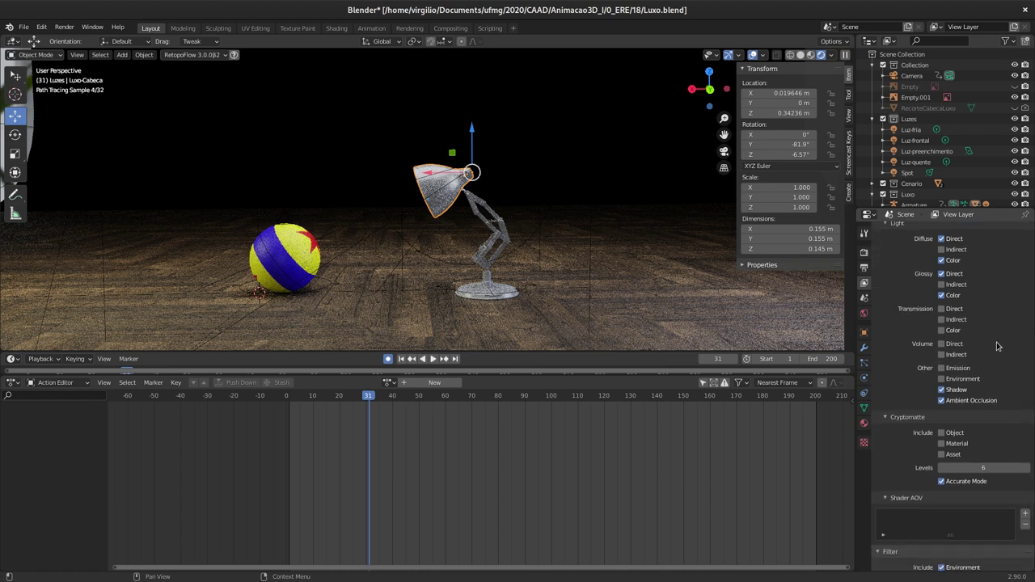
scroll(946, 325, "up", 2)
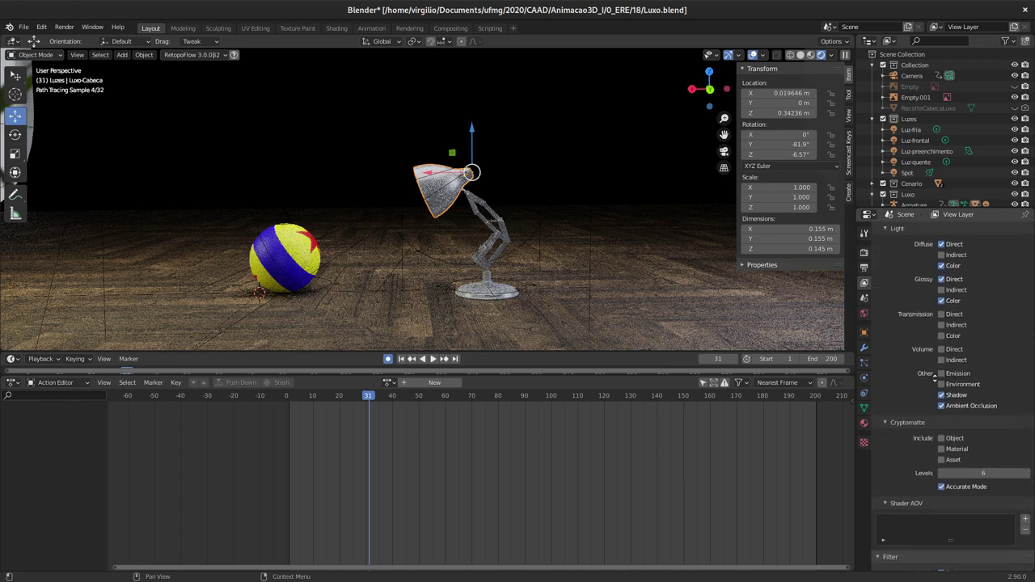
scroll(930, 328, "up", 3)
scroll(914, 330, "up", 2)
scroll(901, 333, "up", 2)
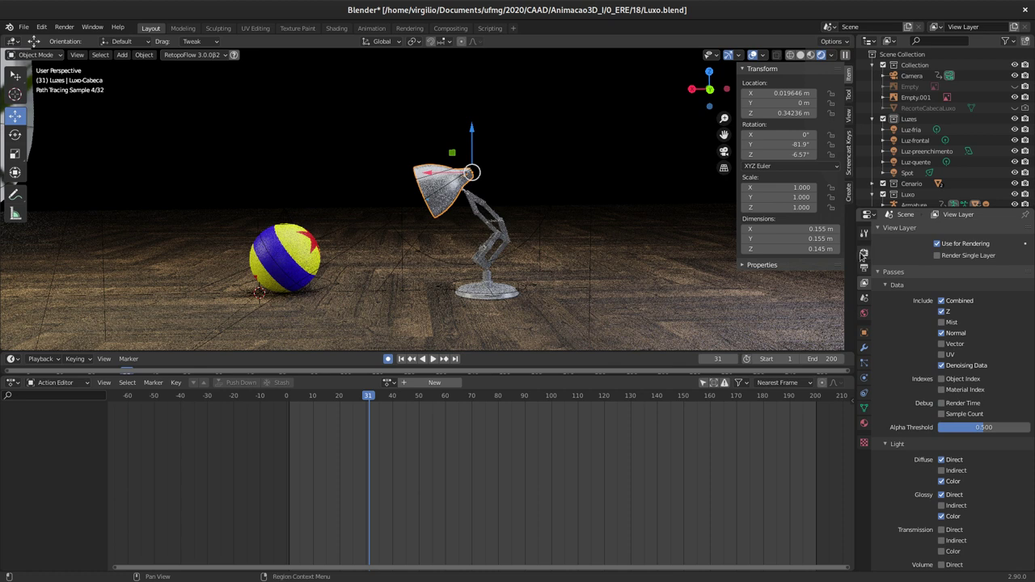
Step: Switch the render engine back to Eevee
left_click(864, 252)
left_click(979, 232)
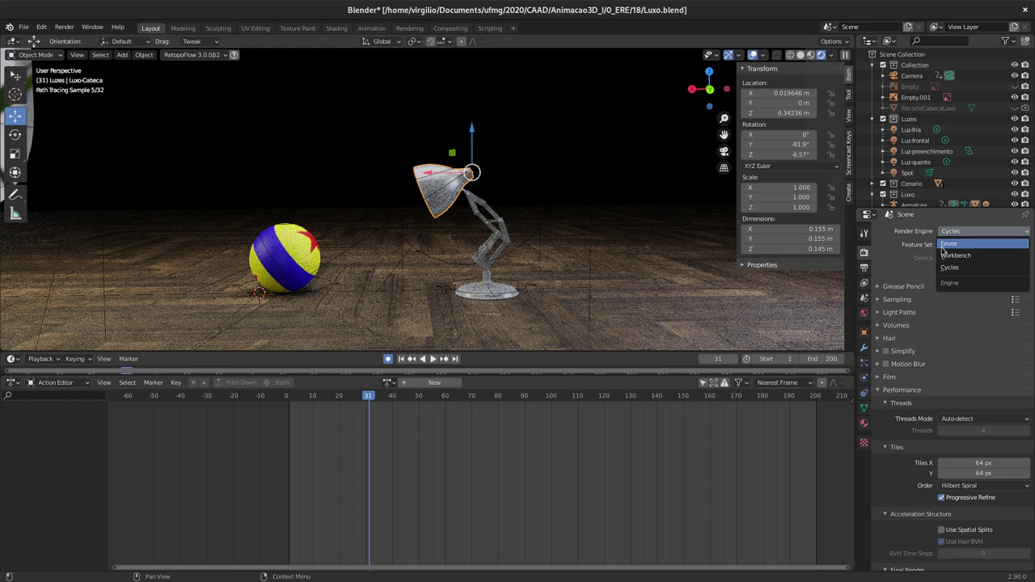
left_click(947, 244)
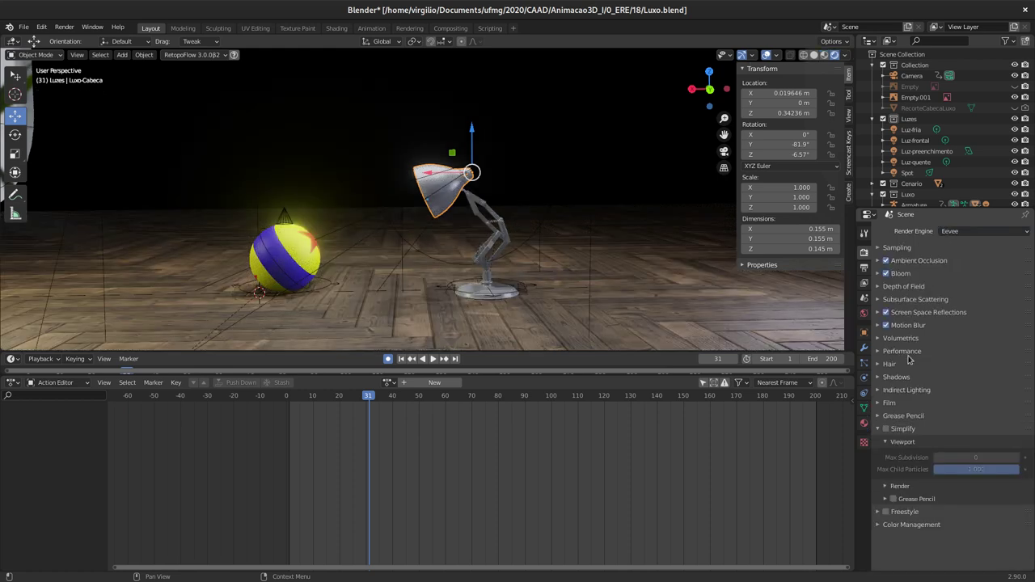
Step: Enable the Bloom pass and rename the view layer to Luxo
left_click(864, 283)
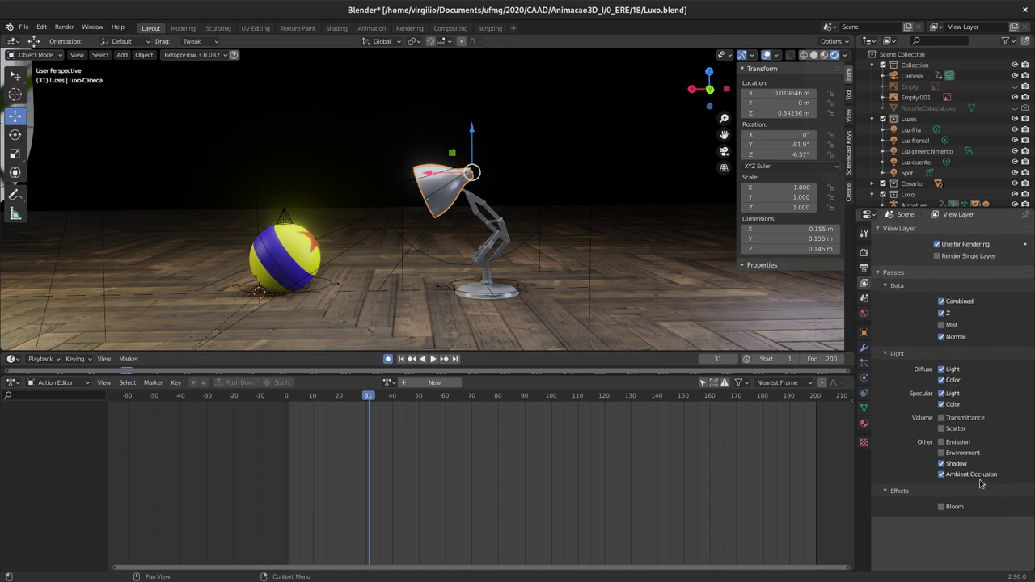
left_click(942, 506)
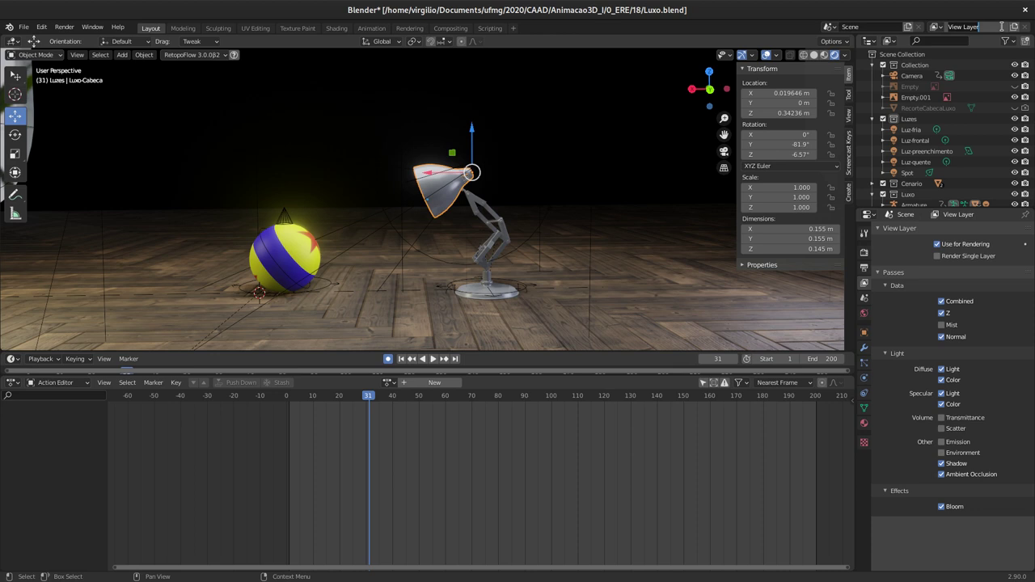
left_click(1001, 27)
key("BackSpace")
type("Luxo")
key("Return")
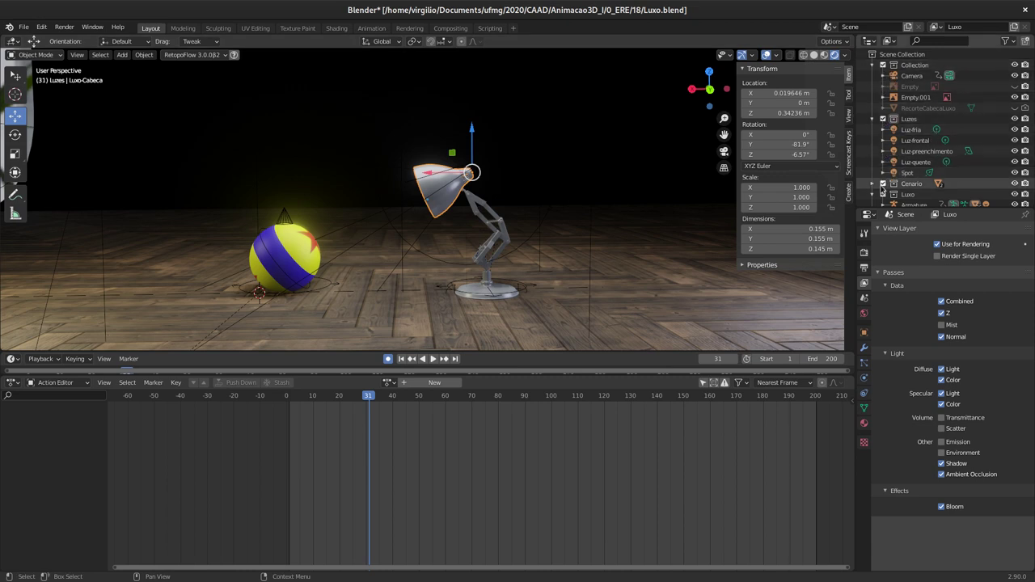
Step: Exclude Cenario, move the ball into a new Bola collection, and exclude Bola too
left_click(883, 184)
scroll(902, 190, "down", 2)
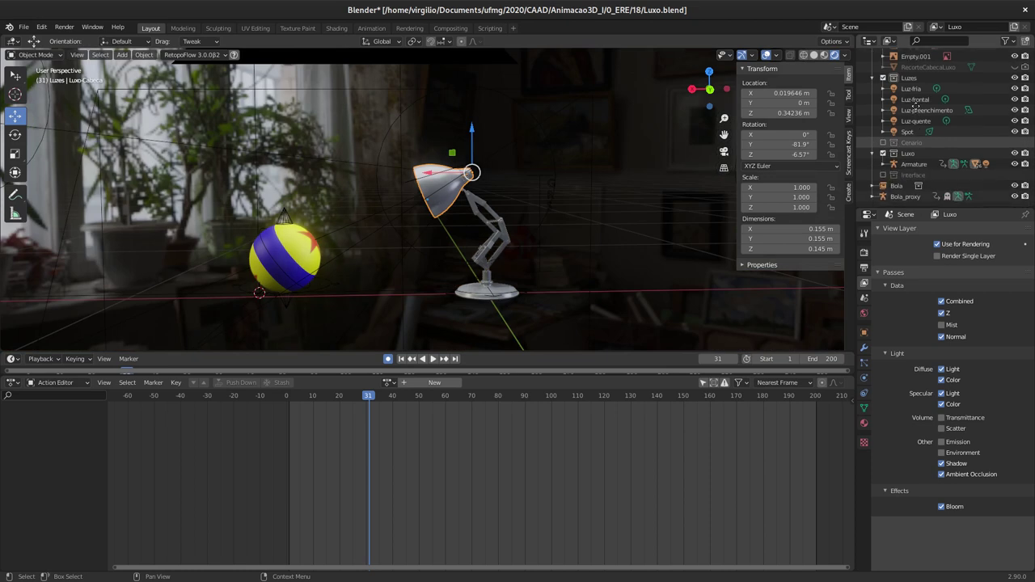
left_click(896, 188)
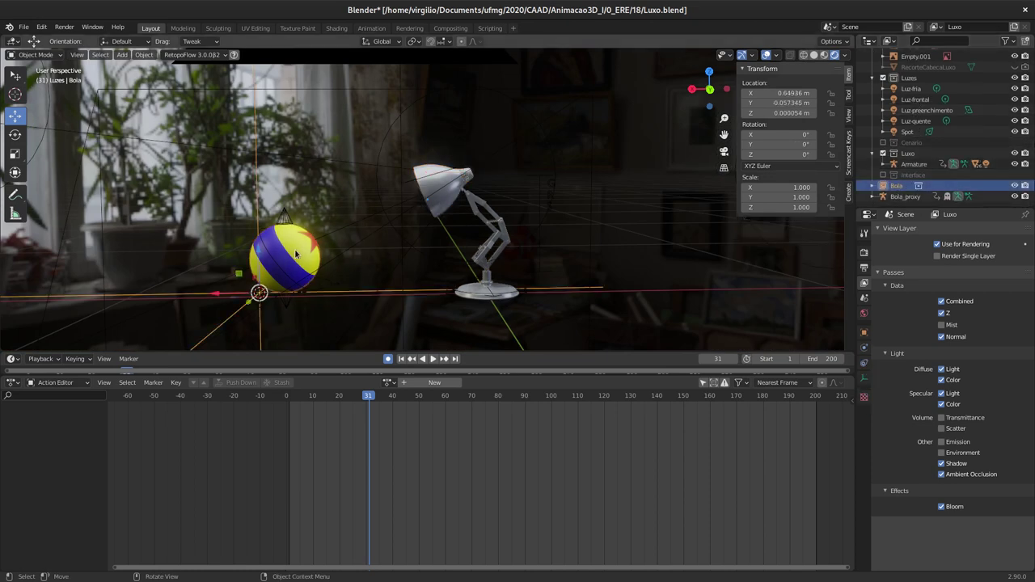
key("m")
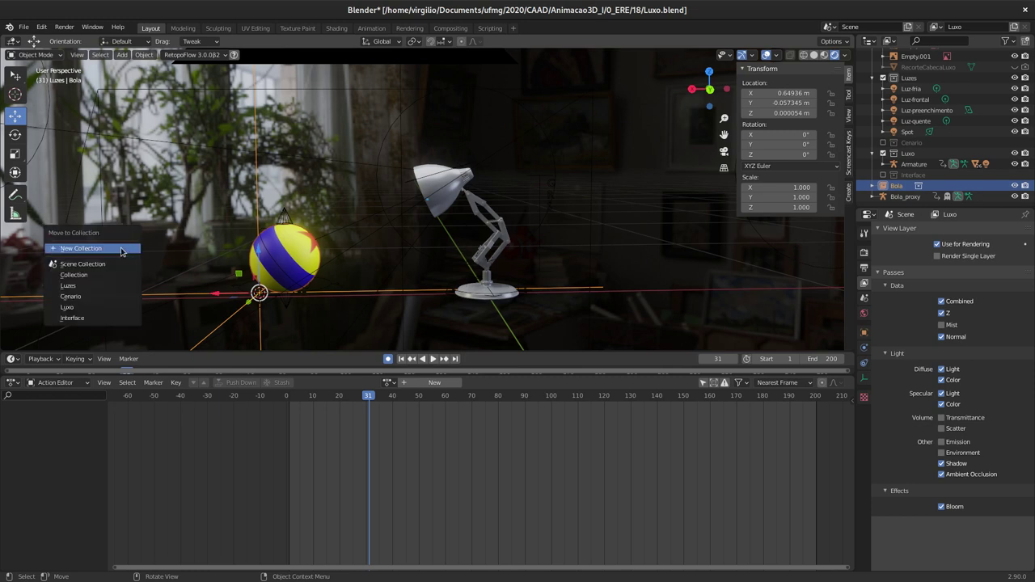
left_click(116, 248)
type("Co")
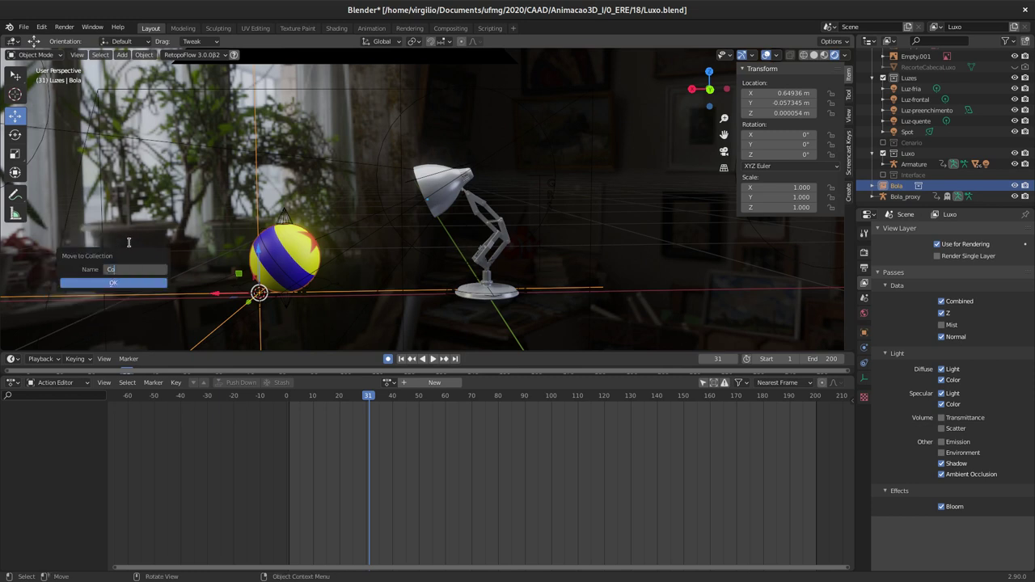
type("Bola")
key("Return")
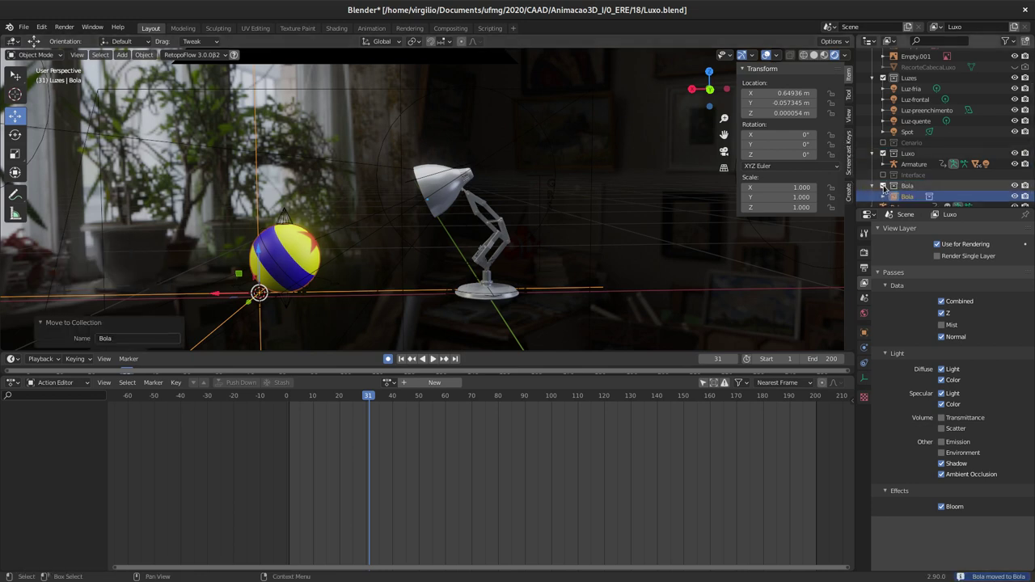
left_click(883, 186)
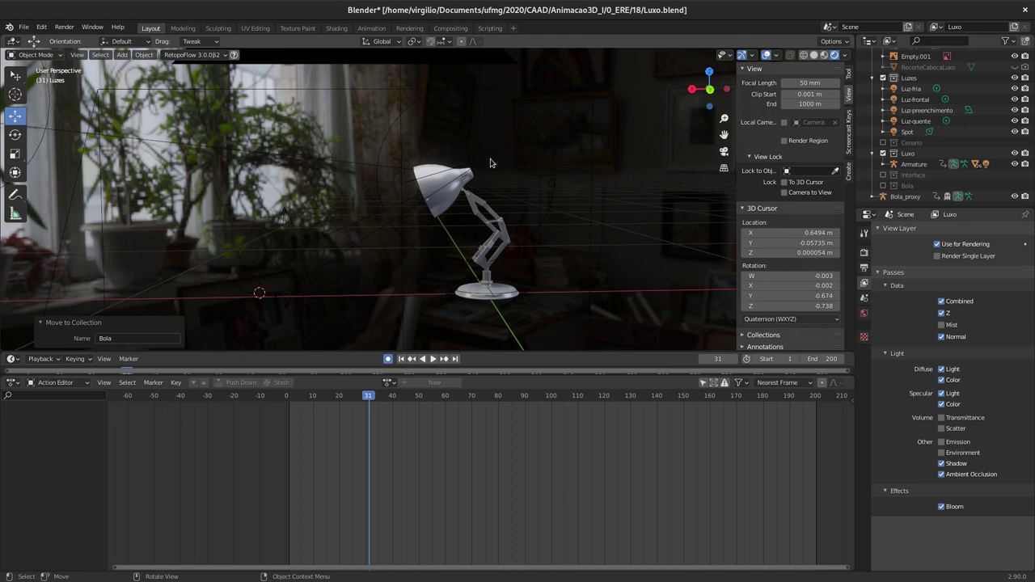
Step: Turn on Film > Transparent in the Eevee render settings for a transparent background
left_click(864, 253)
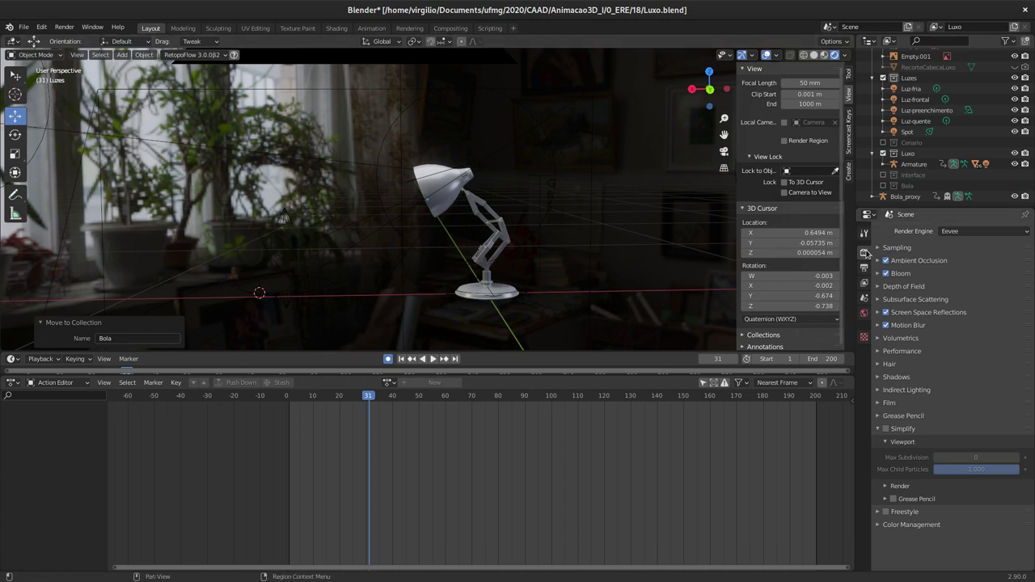
left_click(877, 403)
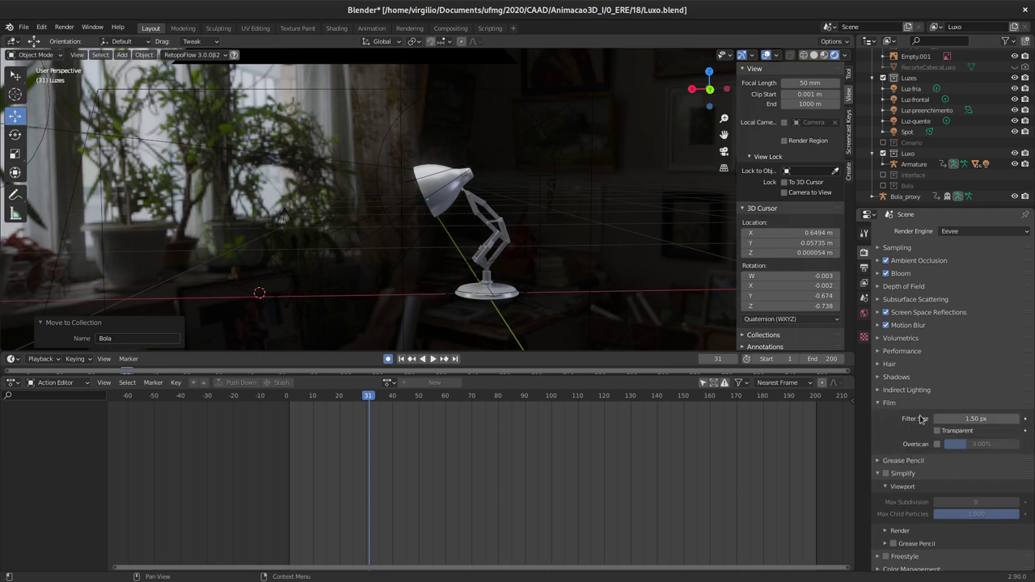
left_click(937, 431)
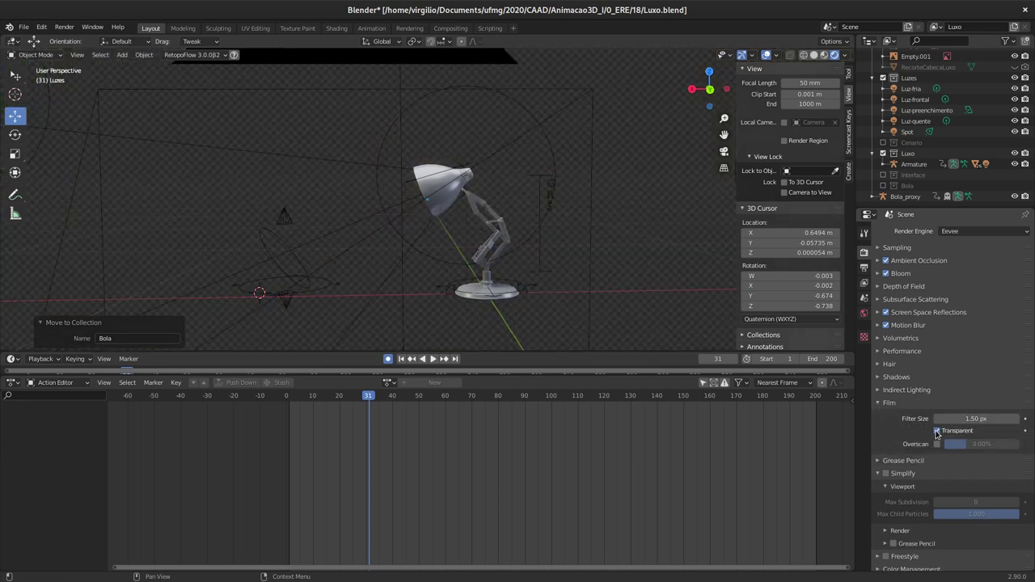
left_click(938, 431)
left_click(938, 431)
left_click(863, 282)
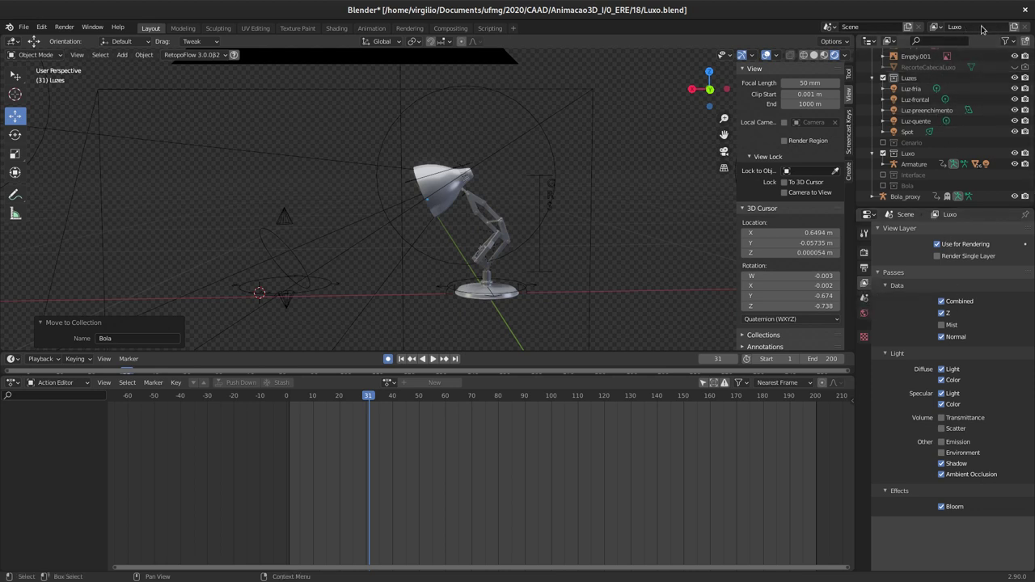
Step: Add a copied view layer named Bola, excluding the Luxo collection and including Bola
left_click(1014, 27)
left_click(1014, 27)
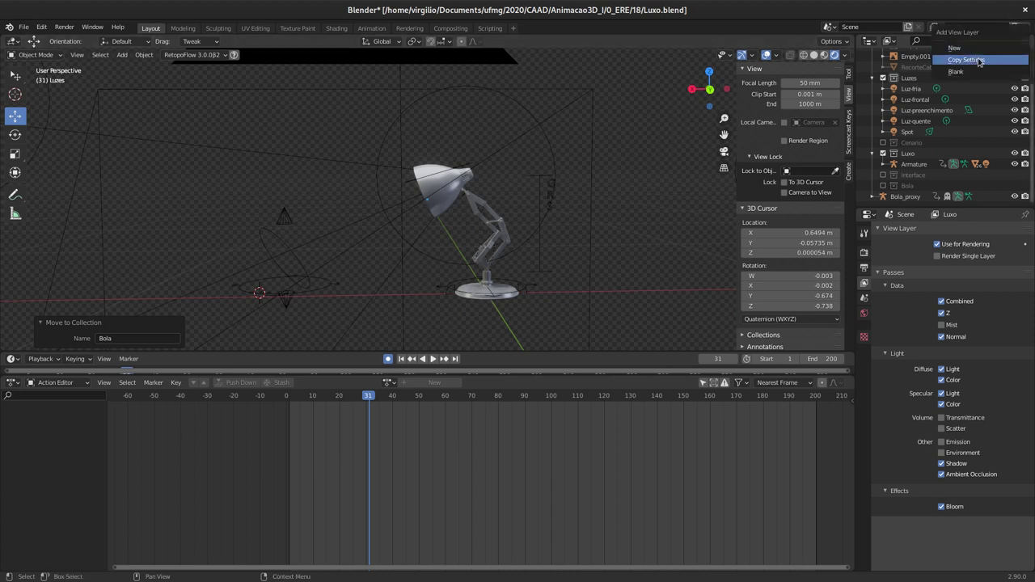
left_click(966, 59)
double_click(967, 27)
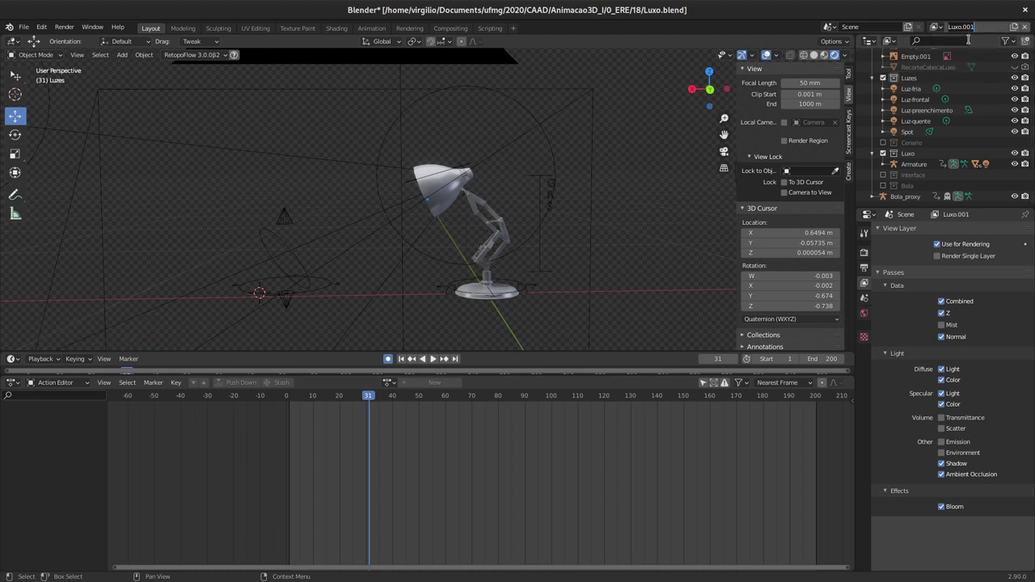
type("Bola")
key("Return")
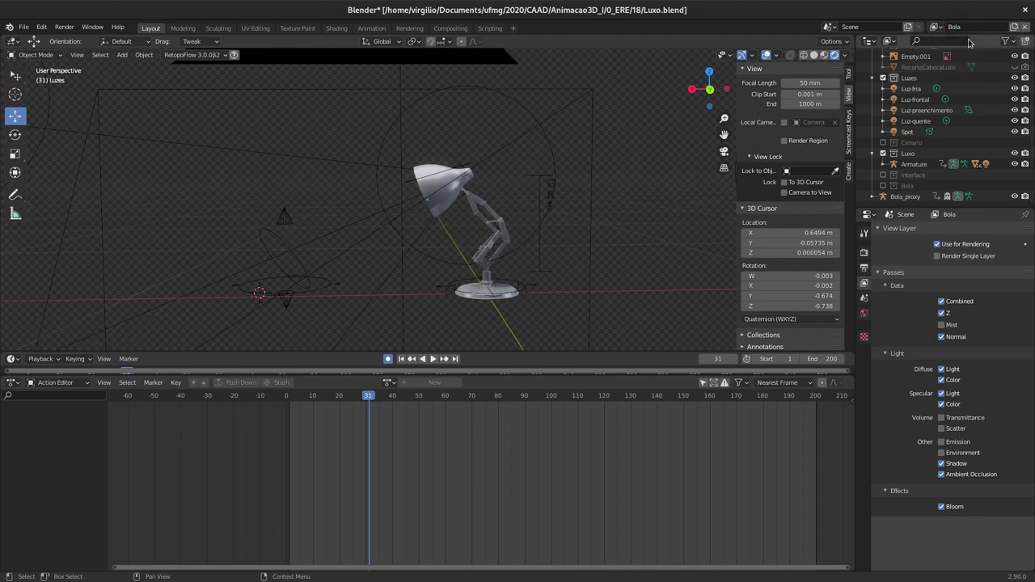
scroll(904, 161, "up", 3)
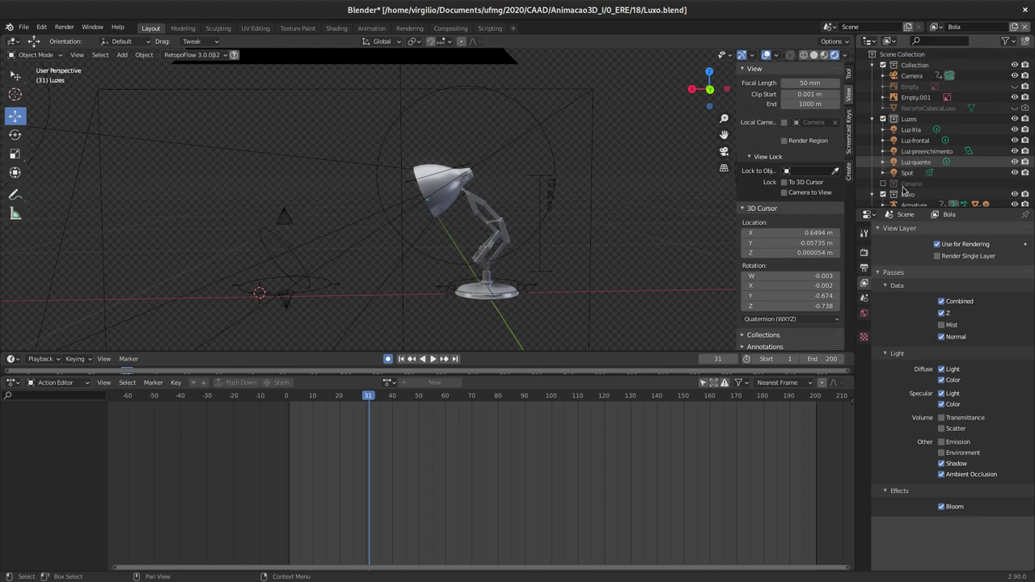
scroll(885, 162, "down", 2)
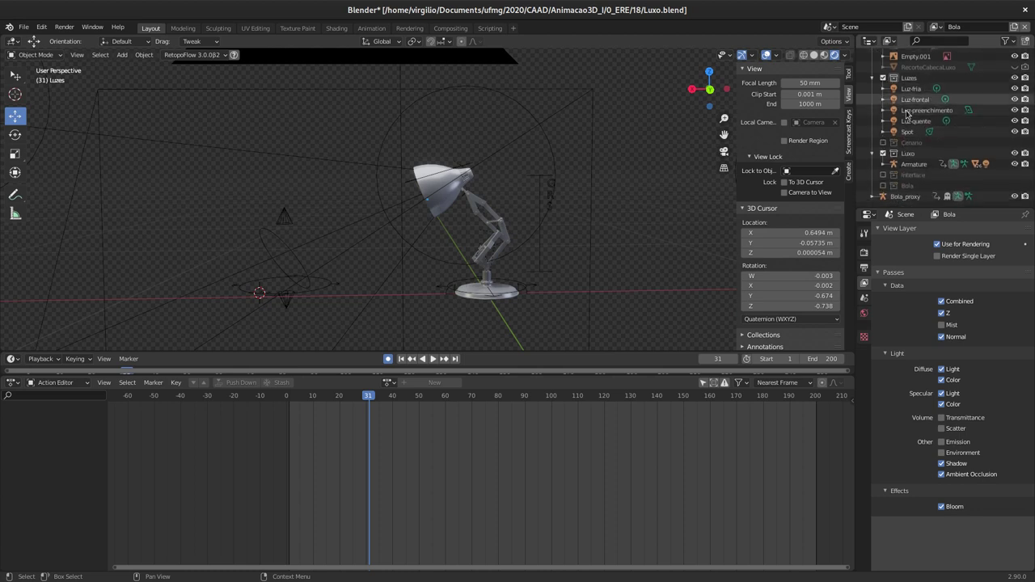
left_click(883, 153)
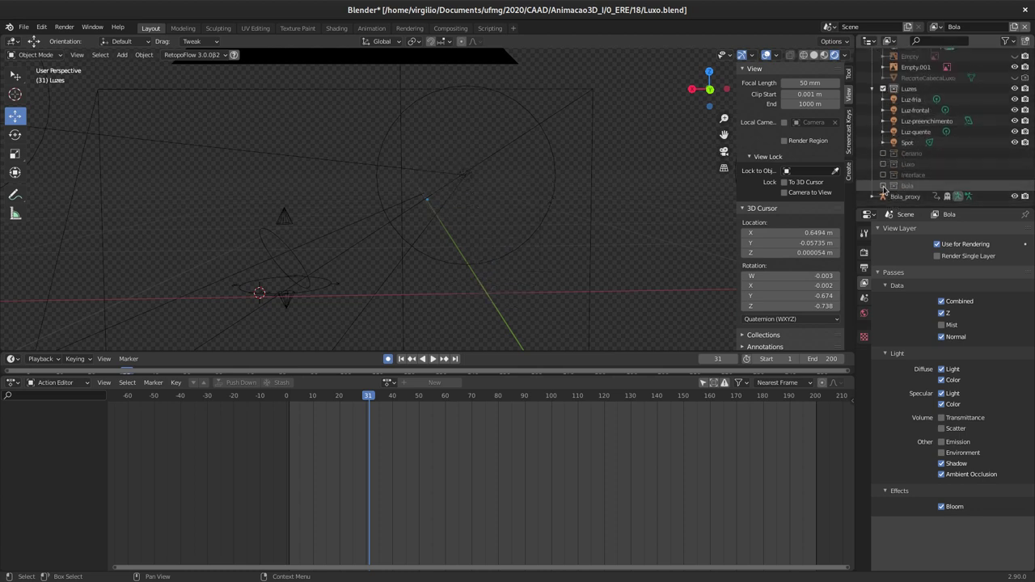
left_click(883, 186)
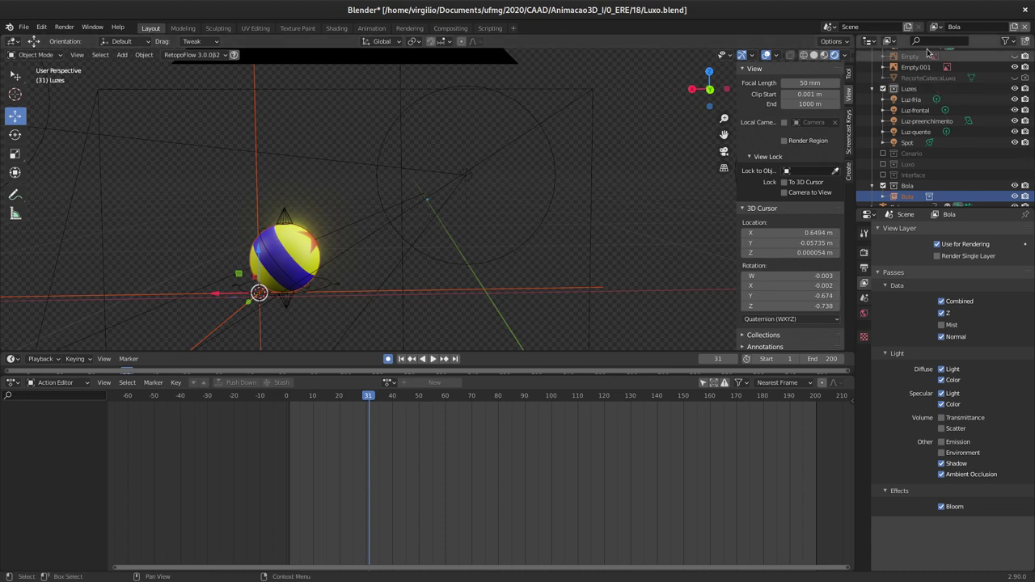
Step: Add another view layer named Cenario, excluding Bola and including the Cenario collection
left_click(1015, 27)
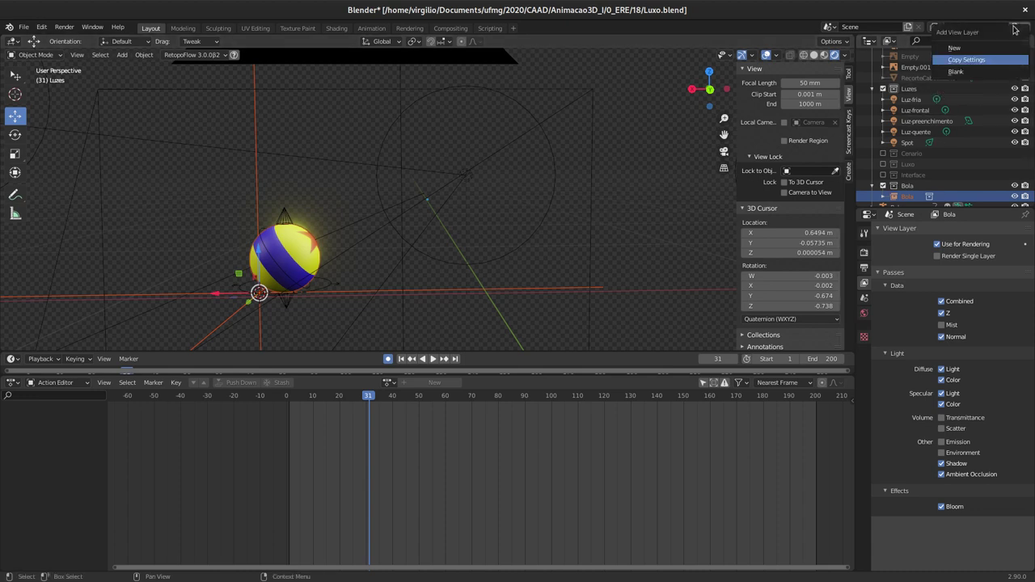
left_click(979, 63)
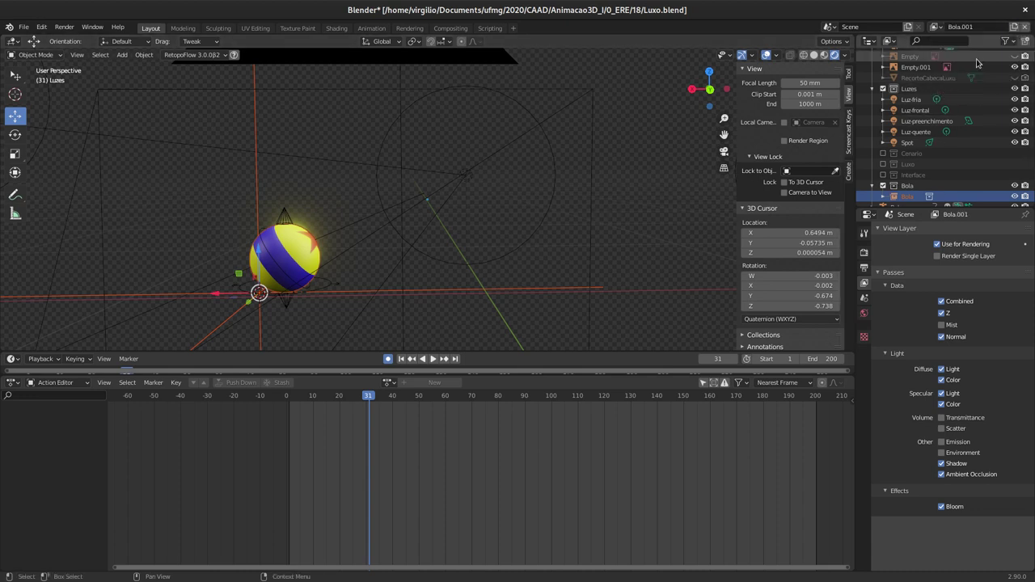
type("Cenario")
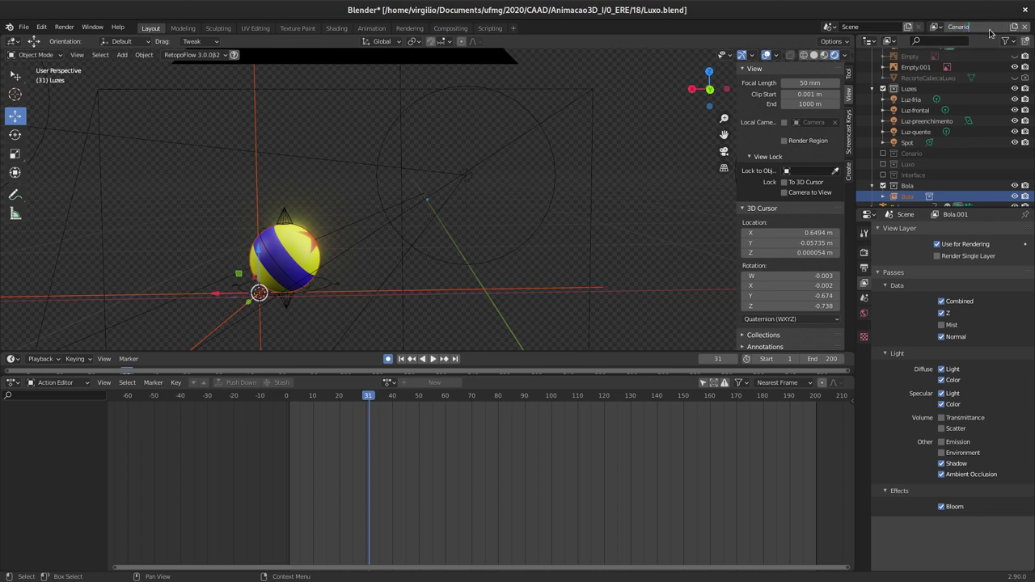
key("Return")
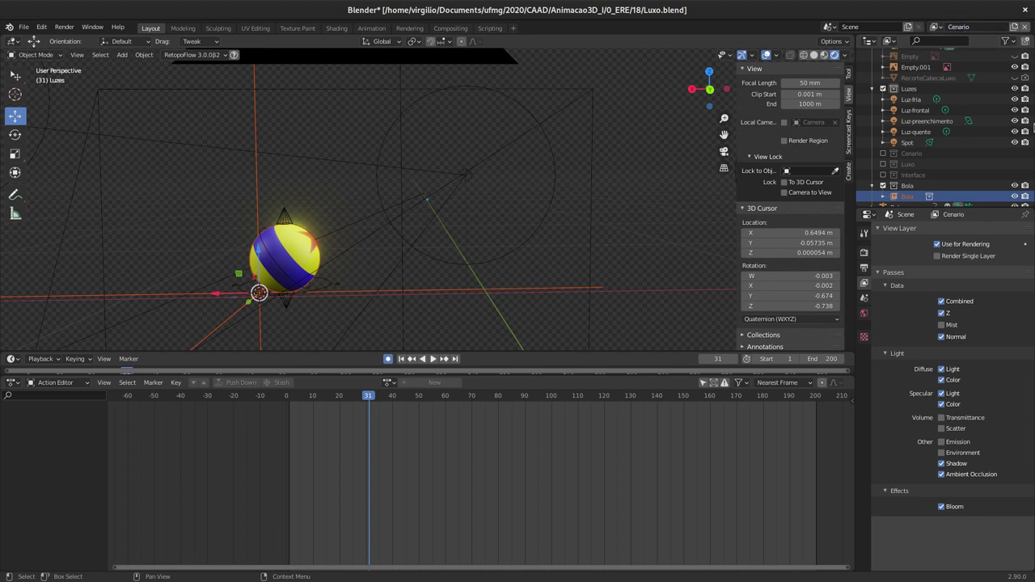
scroll(946, 194, "down", 1)
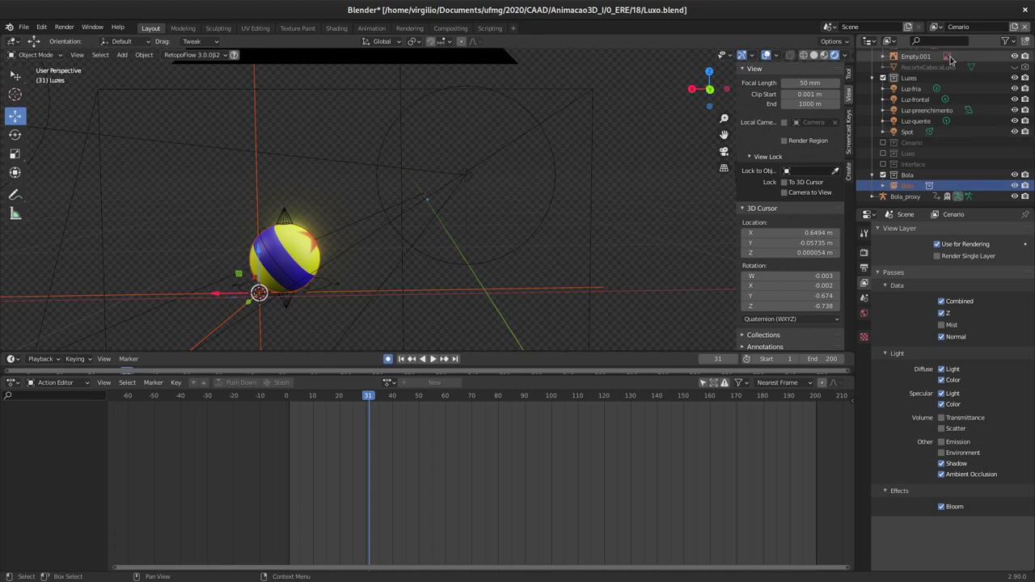
scroll(930, 121, "up", 1)
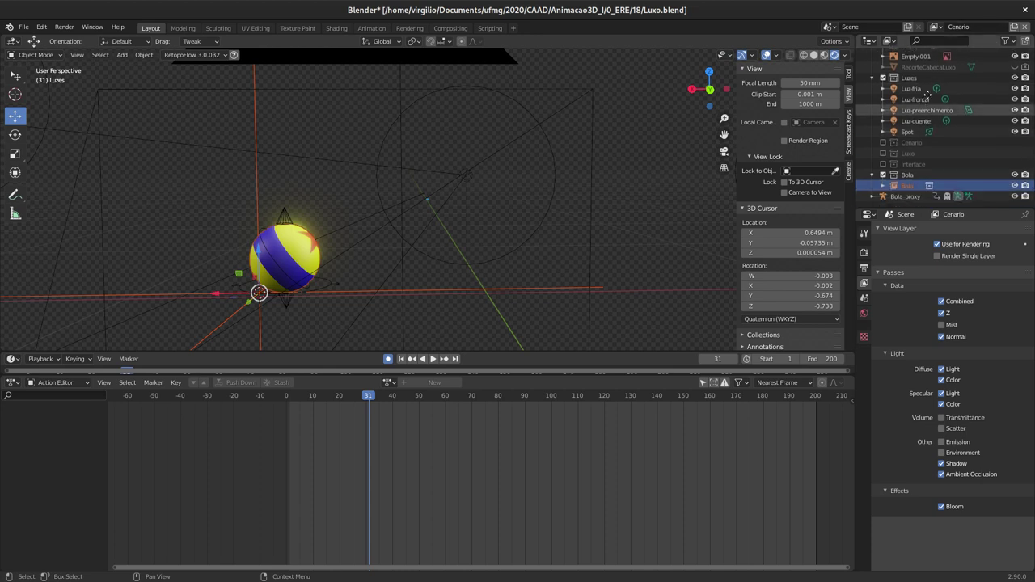
left_click(883, 183)
scroll(906, 165, "up", 3)
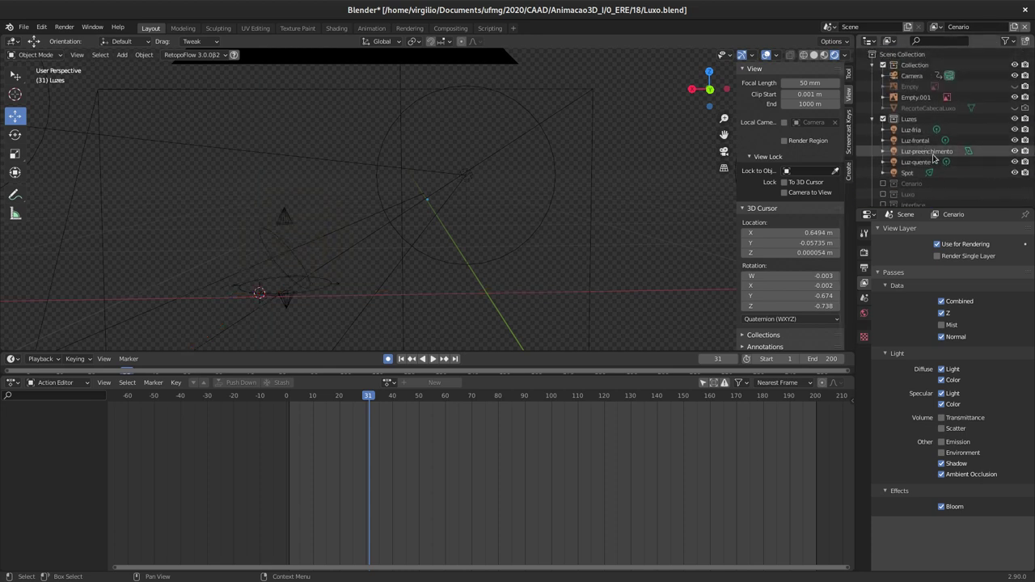
scroll(889, 166, "down", 2)
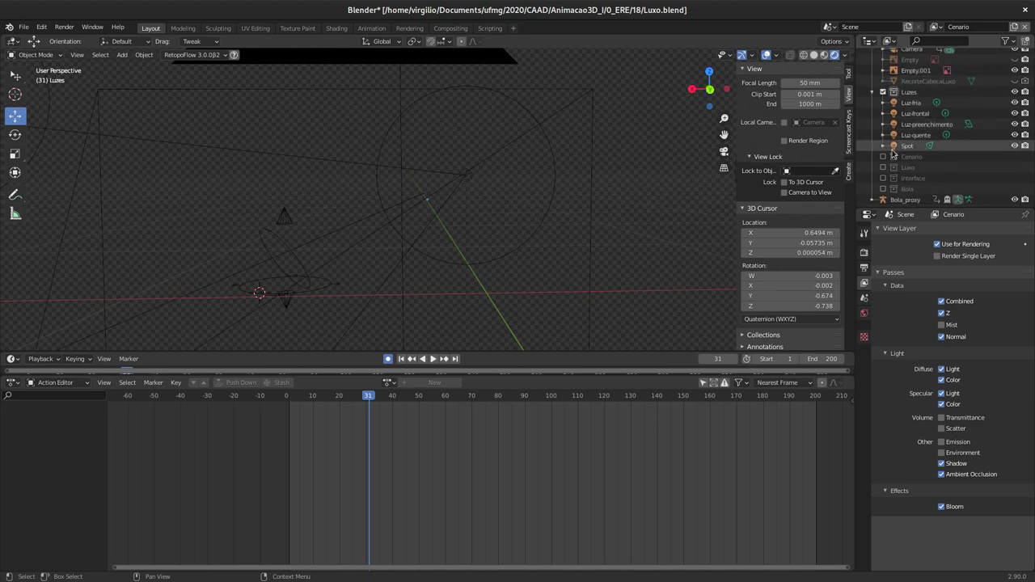
left_click(883, 157)
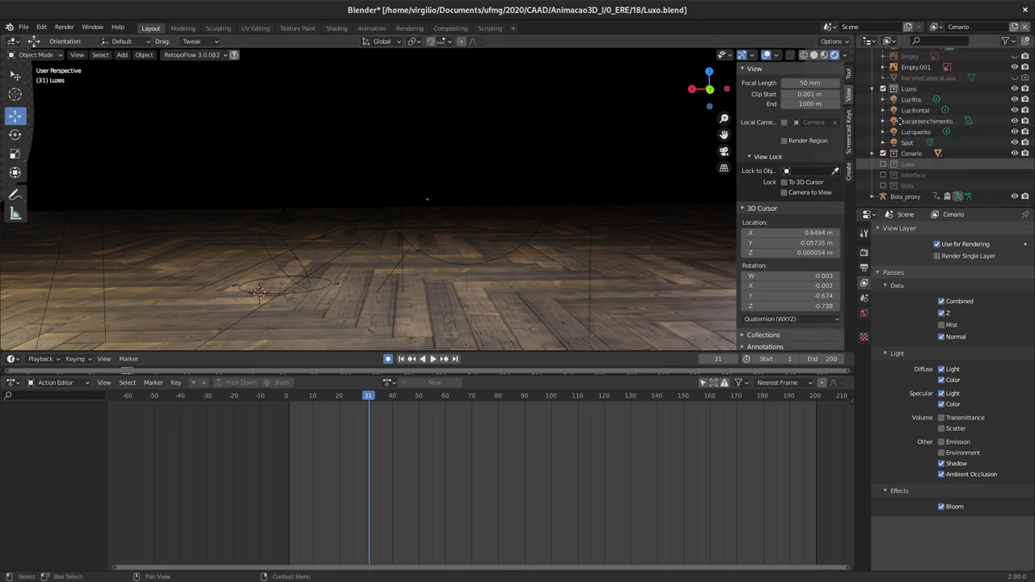
Step: Try the Luxo lamp collection as a holdout, then exclude it again and save Luxo.blend
scroll(909, 172, "up", 2)
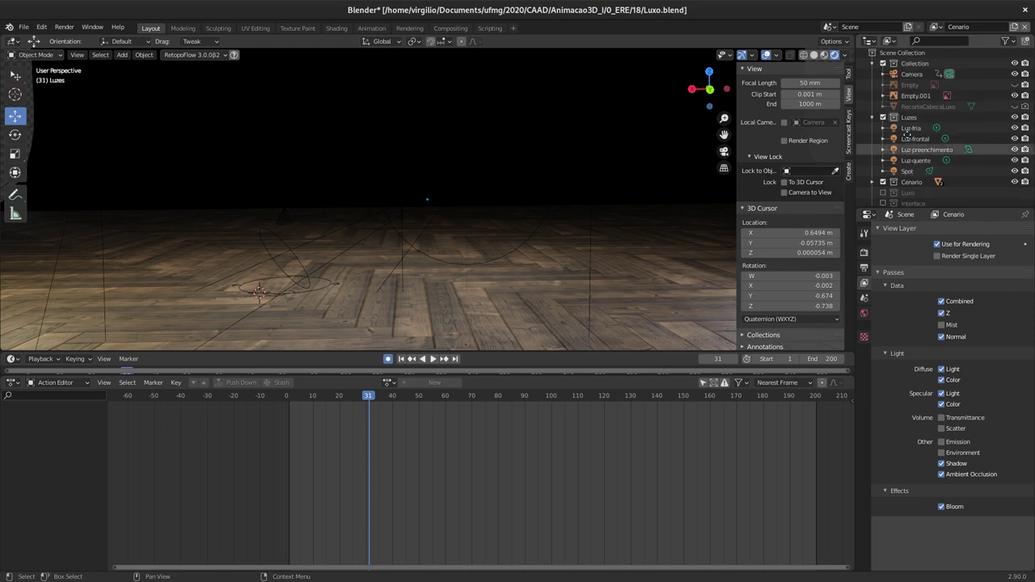
scroll(885, 165, "down", 3)
left_click(883, 164)
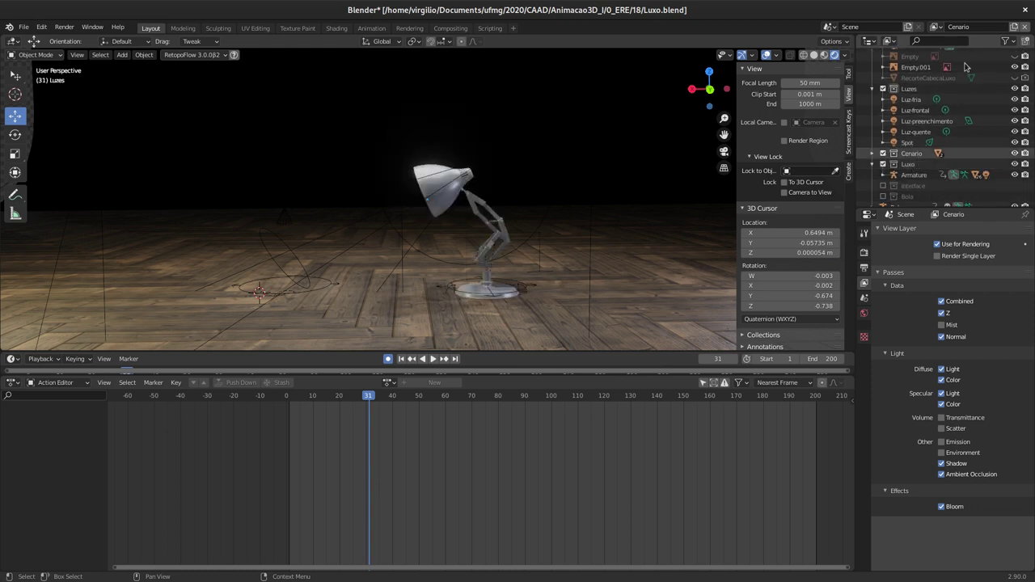
left_click(1006, 42)
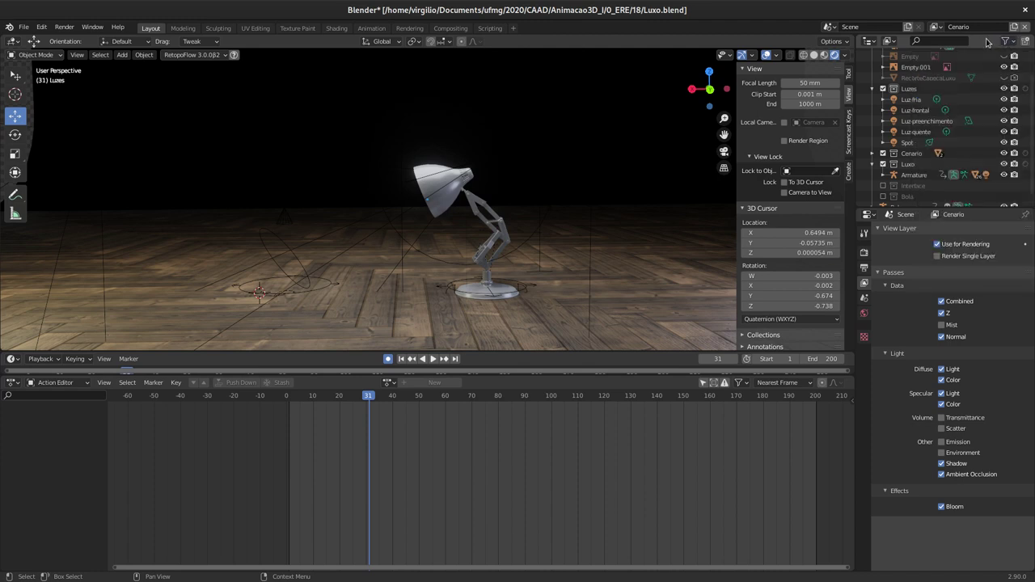
left_click(1025, 164)
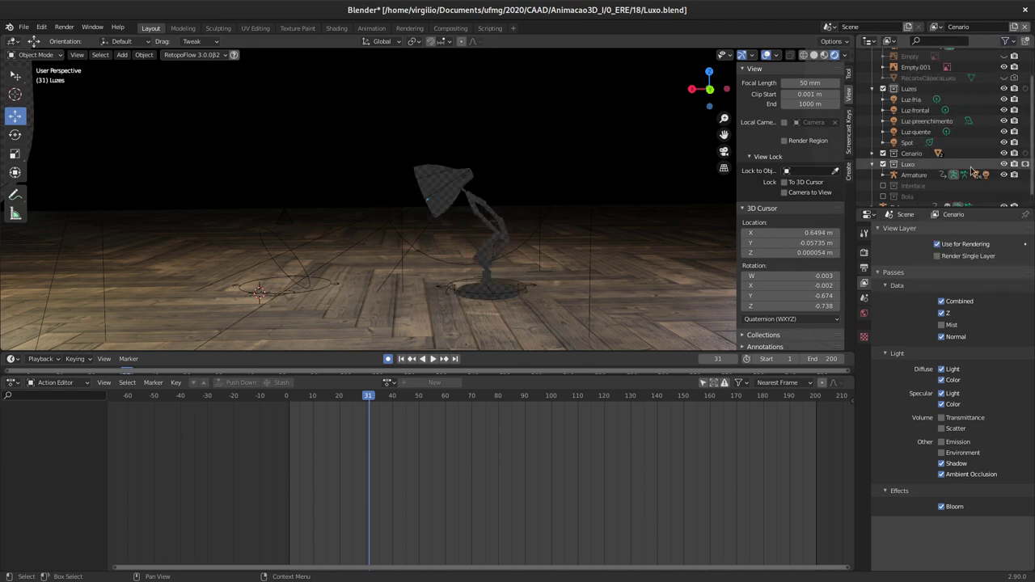
scroll(479, 207, "up", 4)
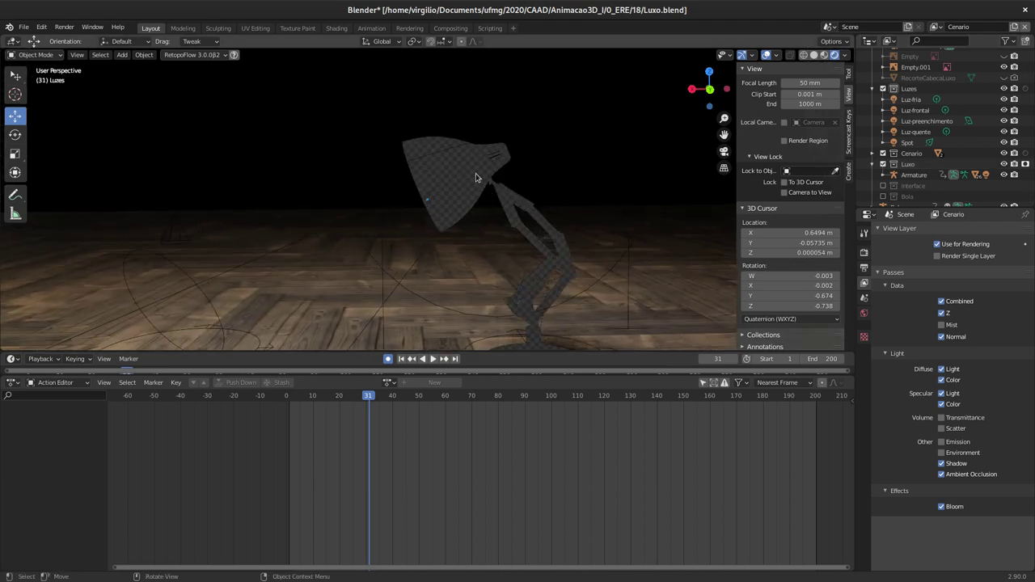
middle_click_drag(462, 178, 505, 329, "ctrl")
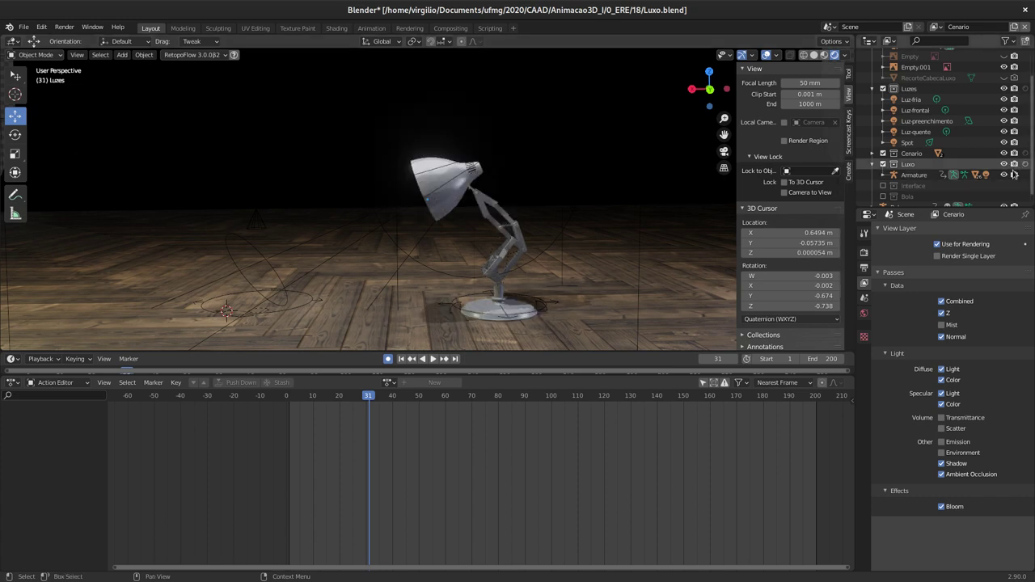
left_click(883, 164)
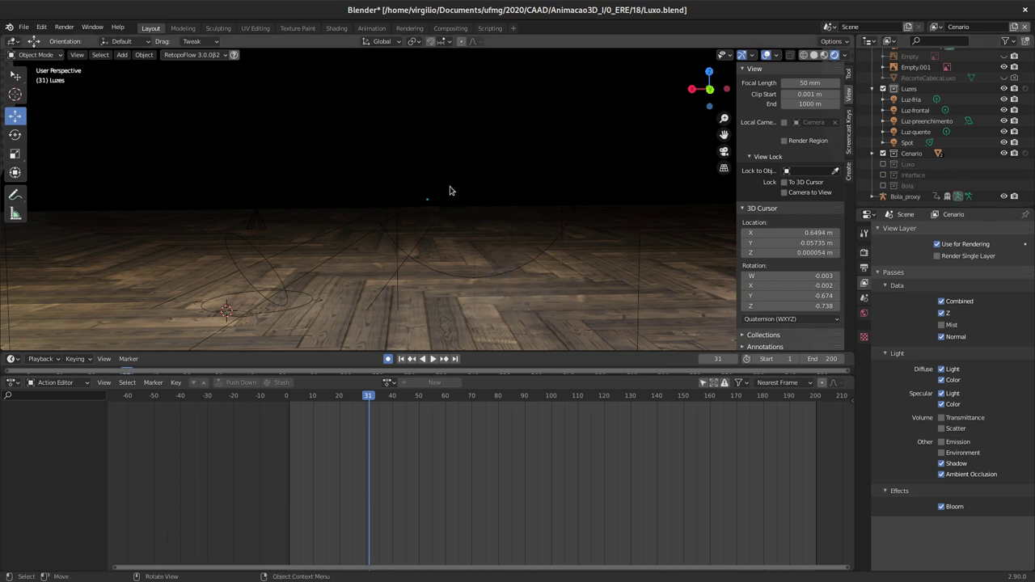
key("ctrl+s")
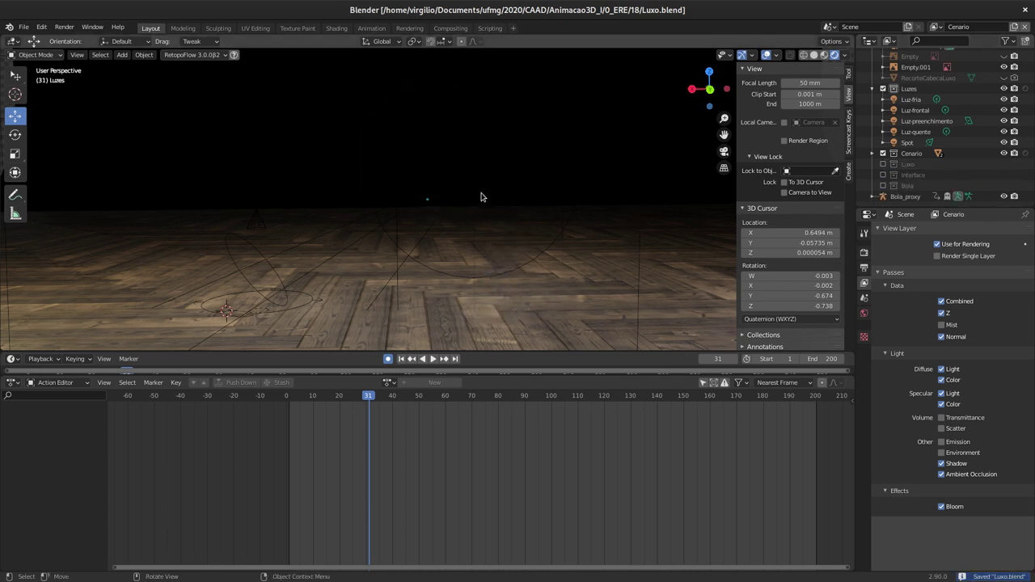
Step: In the Compositing workspace, delete the Denoise and Split Viewer nodes
left_click(453, 31)
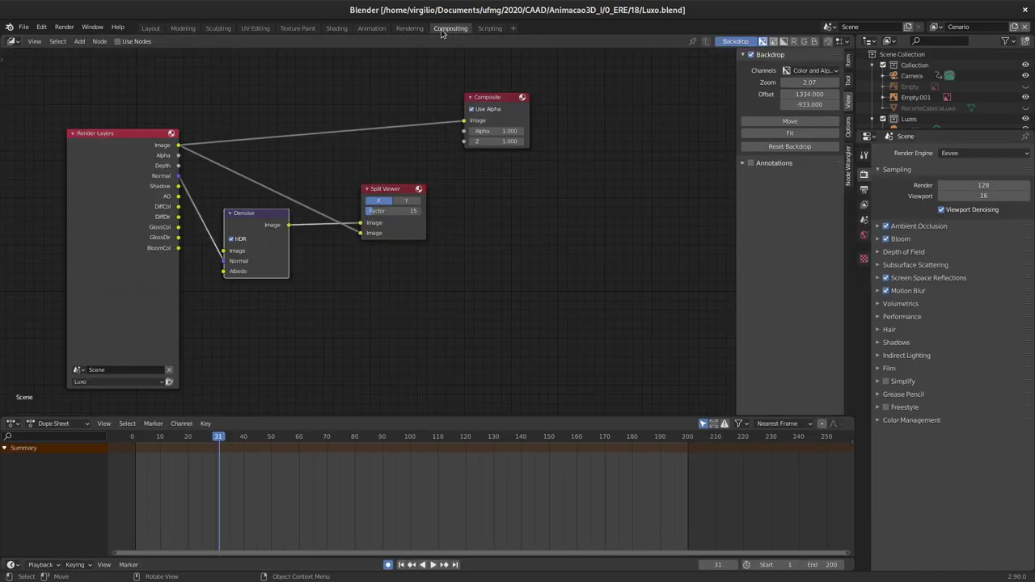
middle_click_drag(258, 192, 312, 191)
scroll(369, 162, "down", 2)
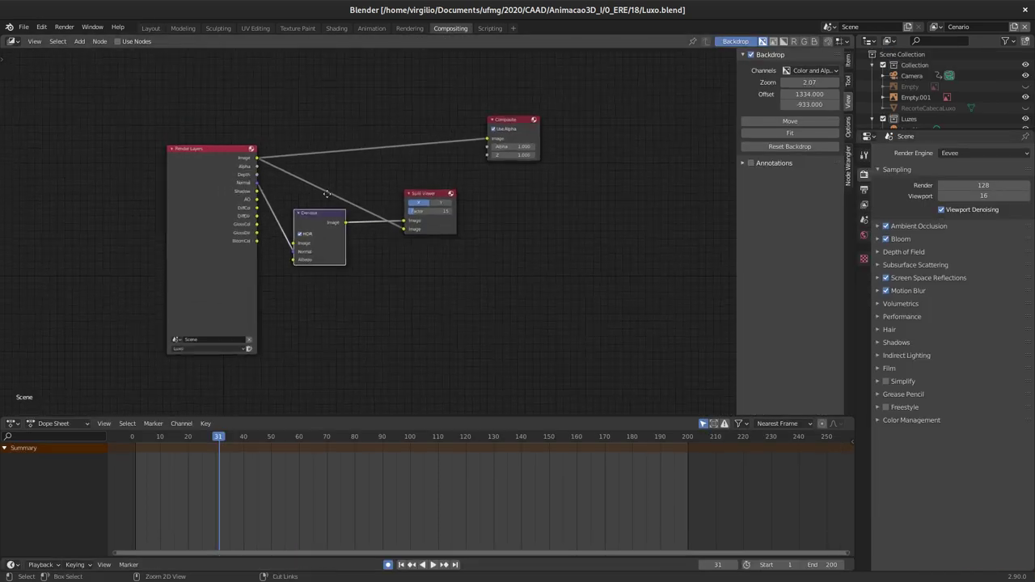
mouse_move(446, 266)
left_mouse_down()
mouse_move(352, 241)
mouse_move(331, 223)
left_mouse_up()
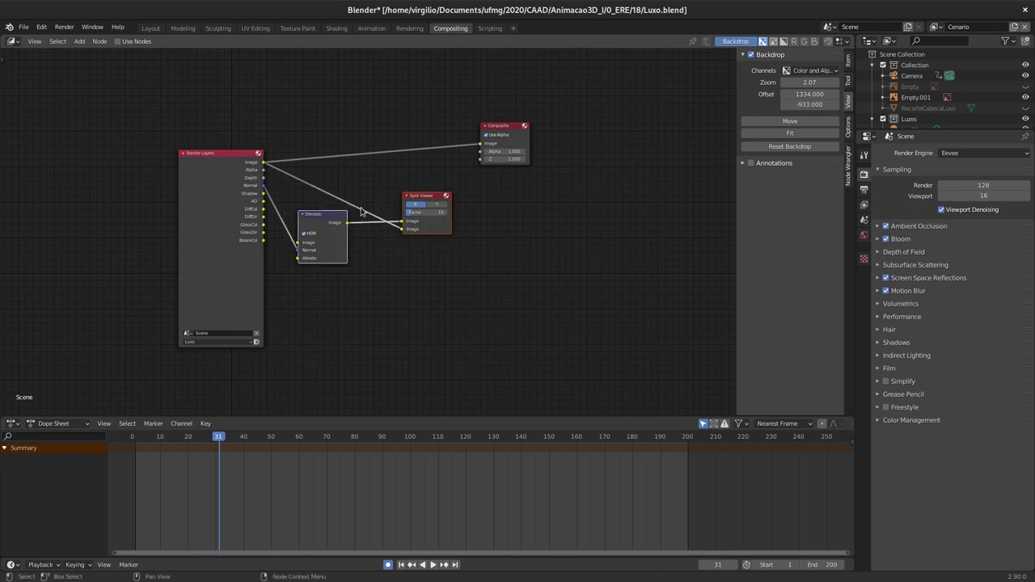
key("x")
left_click_drag(228, 156, 269, 137)
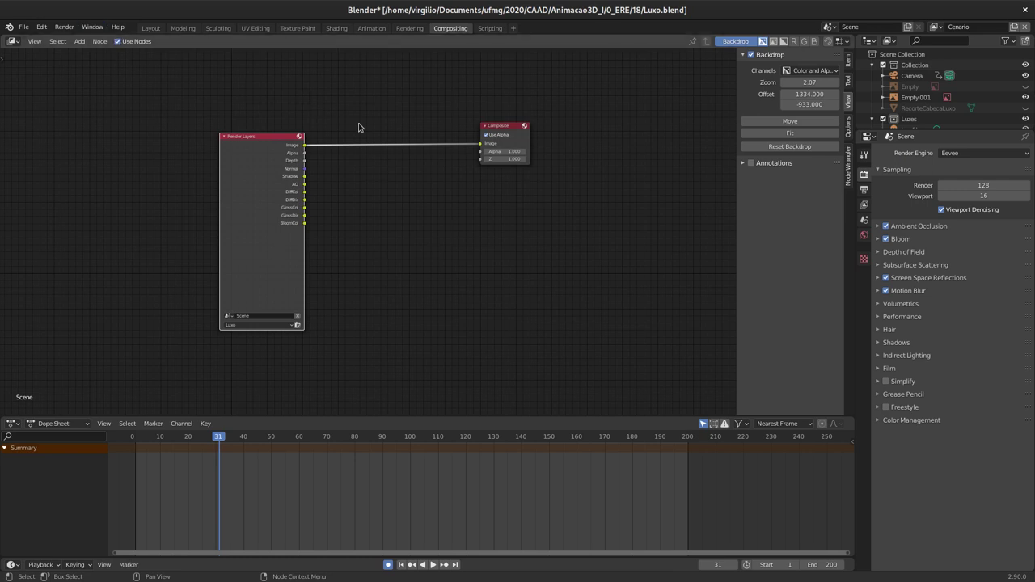
middle_click_drag(354, 178, 283, 146)
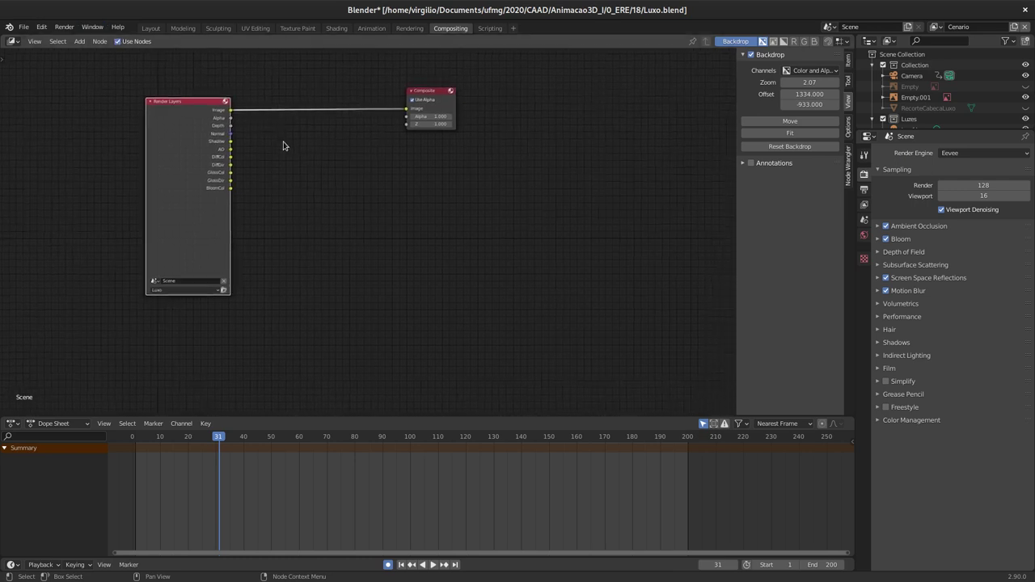
Step: Enable Use Nodes and place Render Layers on the left, Composite on the right
left_click(150, 29)
left_click(451, 29)
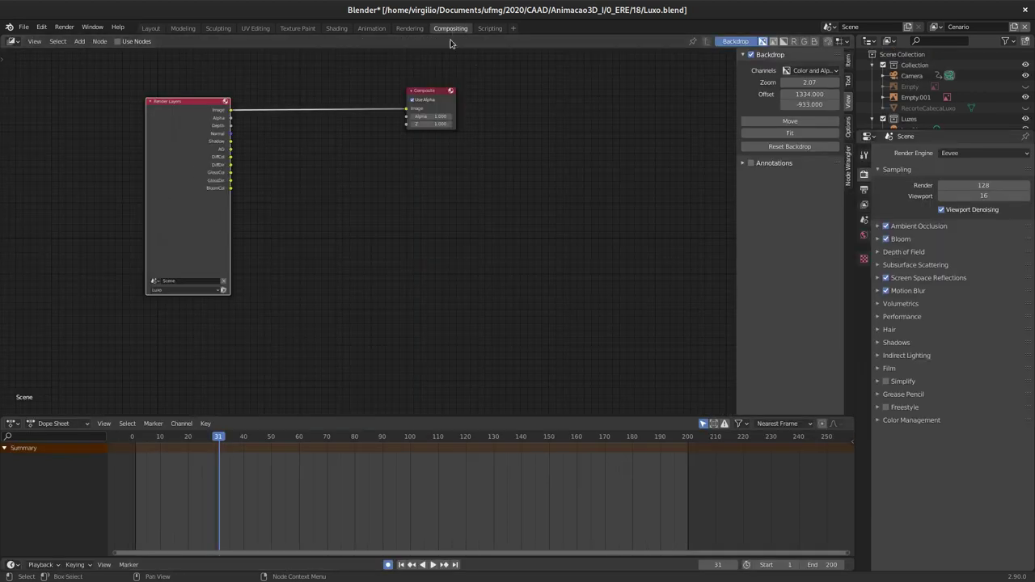
left_click(119, 41)
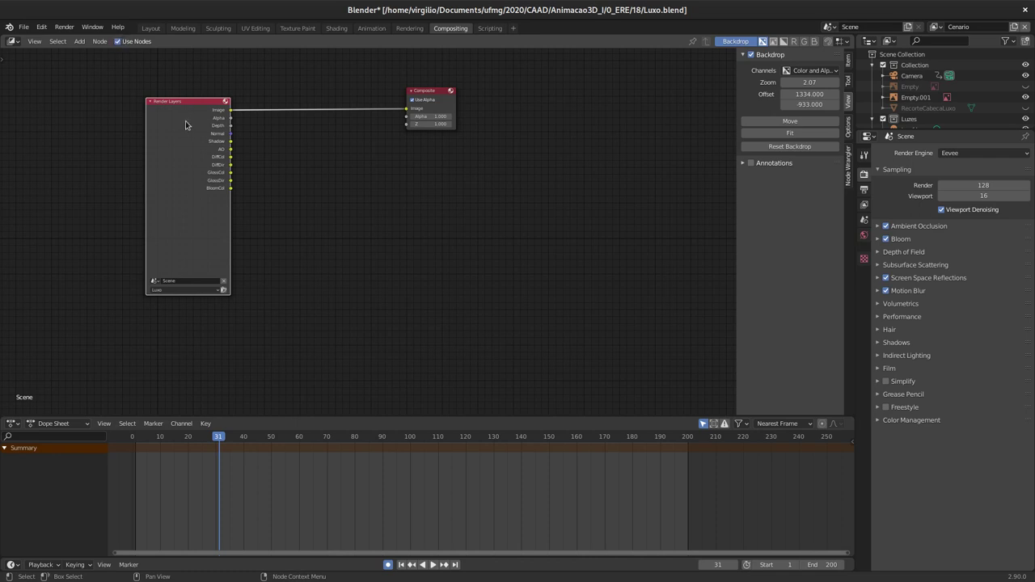
left_click_drag(172, 103, 93, 94)
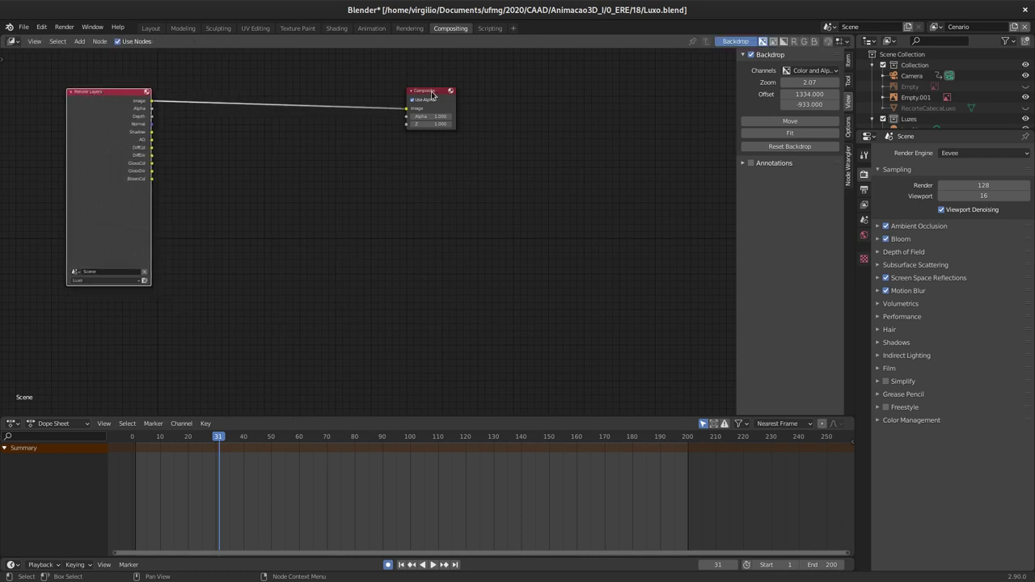
left_click_drag(431, 94, 471, 97)
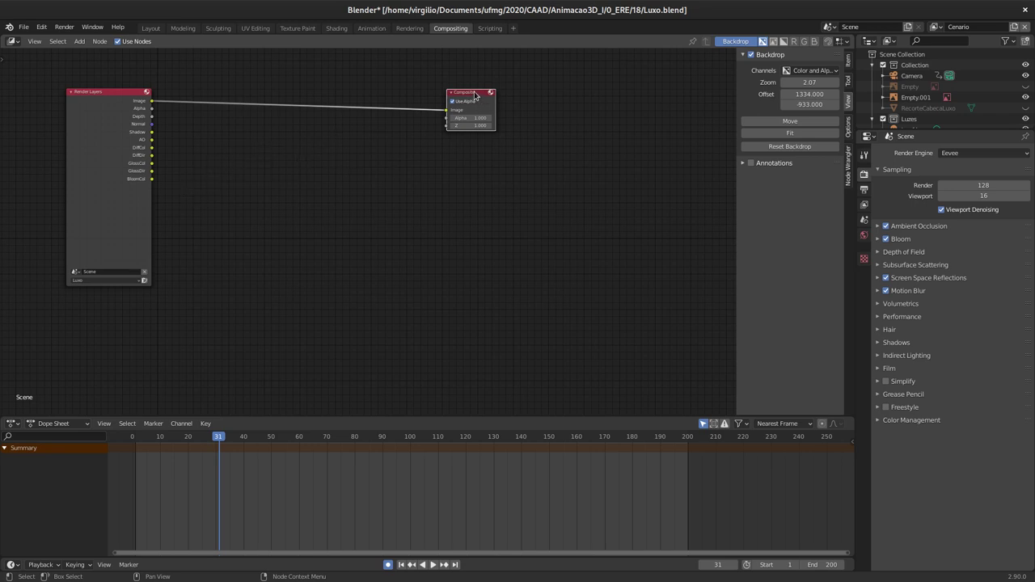
left_click_drag(475, 94, 489, 93)
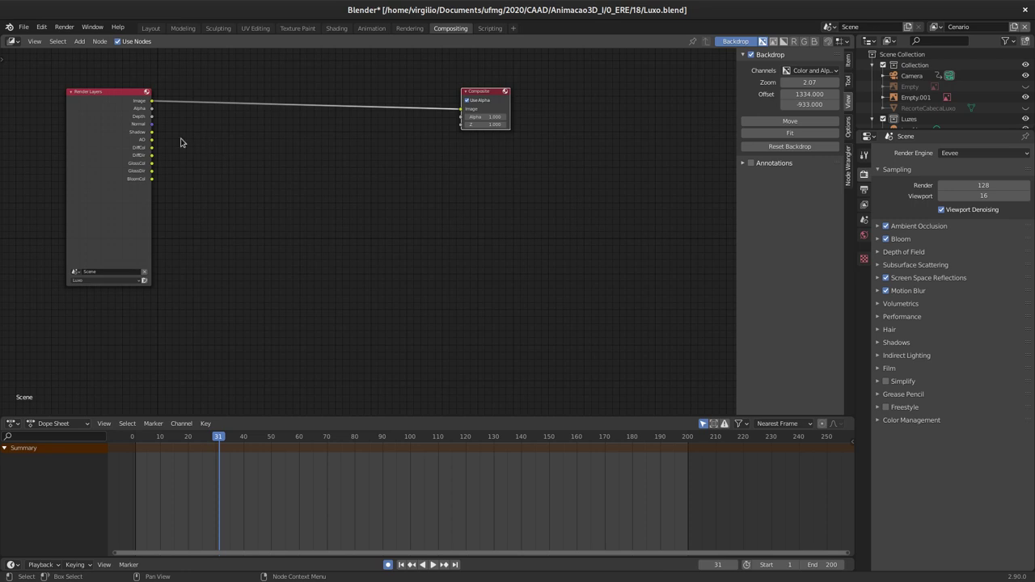
left_click_drag(95, 98, 84, 76)
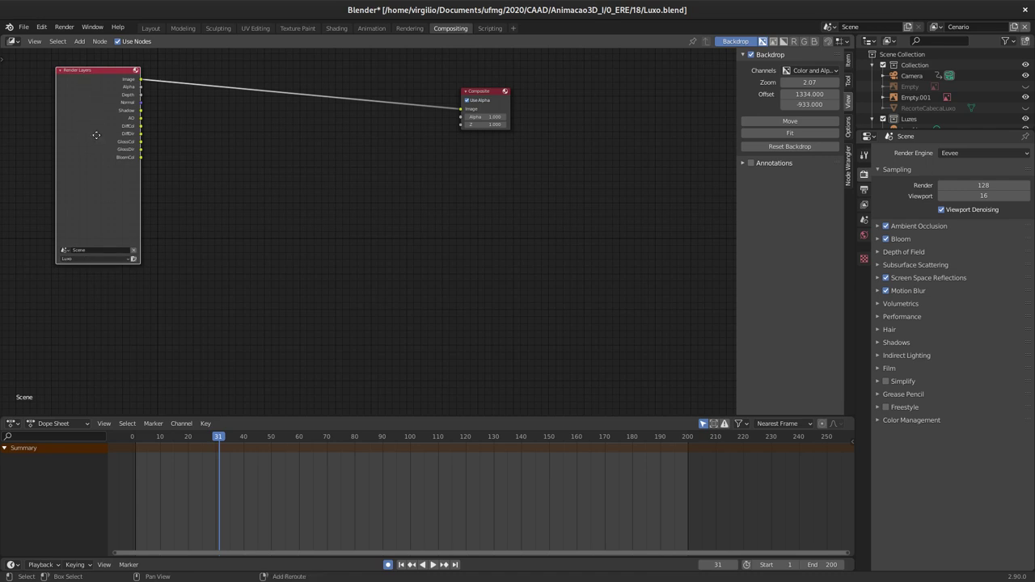
Step: Duplicate the Render Layers node twice, setting the copies to the Bola and Cenario layers
key("shift+d")
left_click(199, 224)
middle_click_drag(199, 224, 194, 170)
key("shift+d")
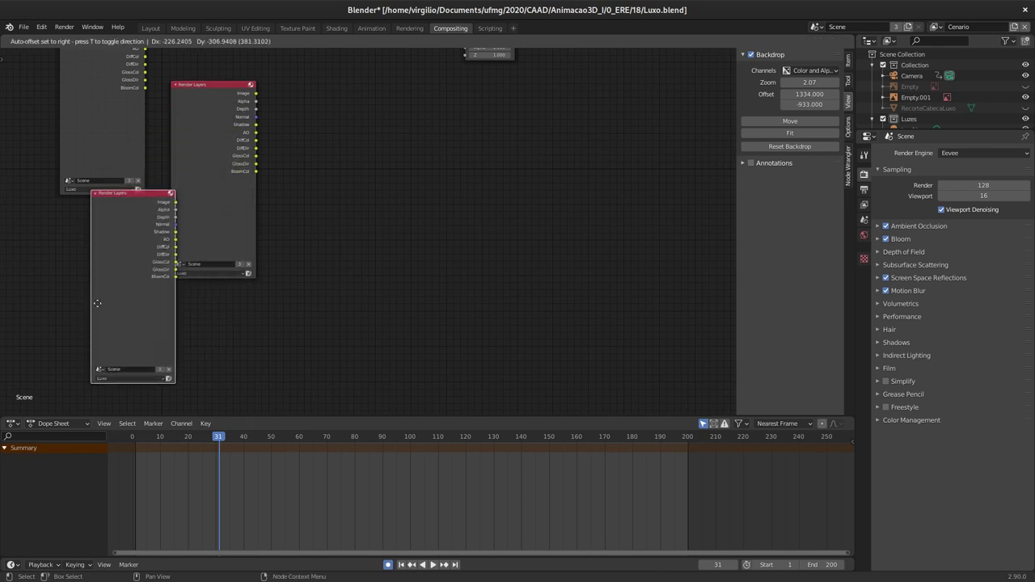
left_click(97, 303)
middle_click_drag(99, 293, 109, 214)
mouse_move(201, 207)
middle_mouse_down("ctrl")
mouse_move(253, 86)
mouse_move(419, 175)
mouse_move(273, 178)
middle_mouse_up("ctrl")
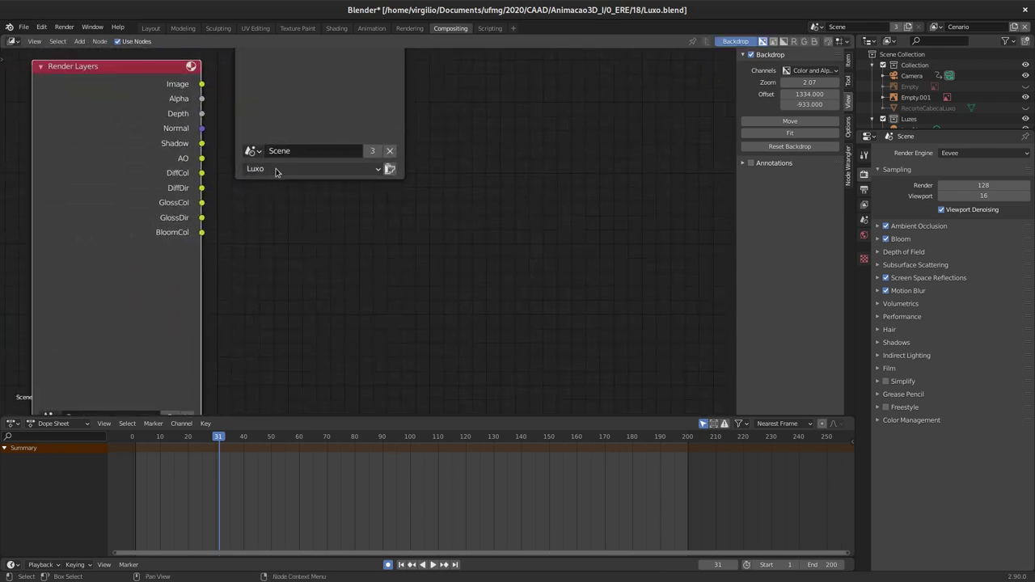
left_click(275, 169)
left_click(271, 167)
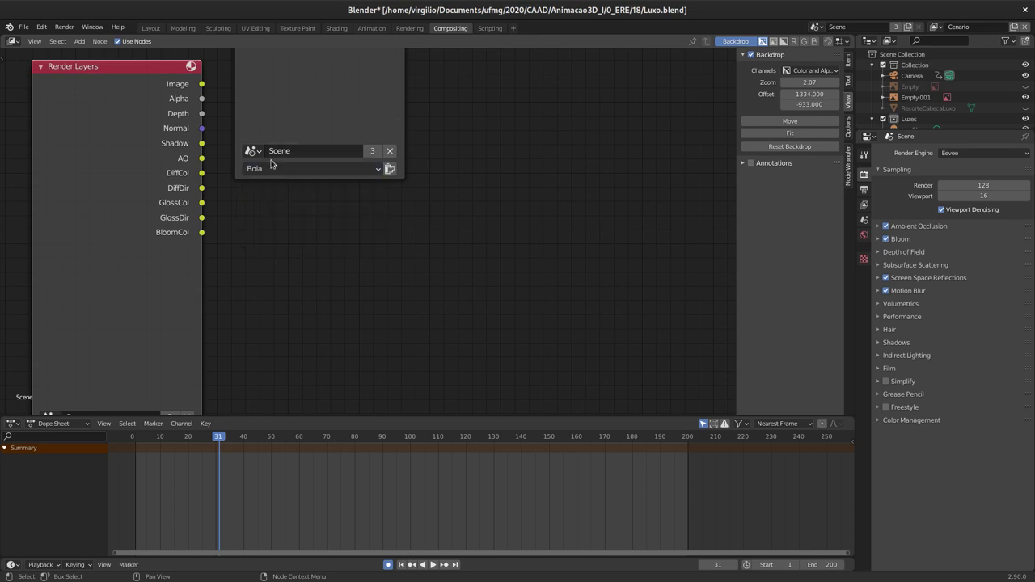
mouse_move(322, 61)
middle_mouse_down()
mouse_move(130, 197)
mouse_move(143, 254)
middle_mouse_up()
left_click(129, 304)
left_click(125, 355)
Step: Spread the three Render Layers nodes and Composite apart, then render the frame with F12
scroll(219, 176, "down", 2)
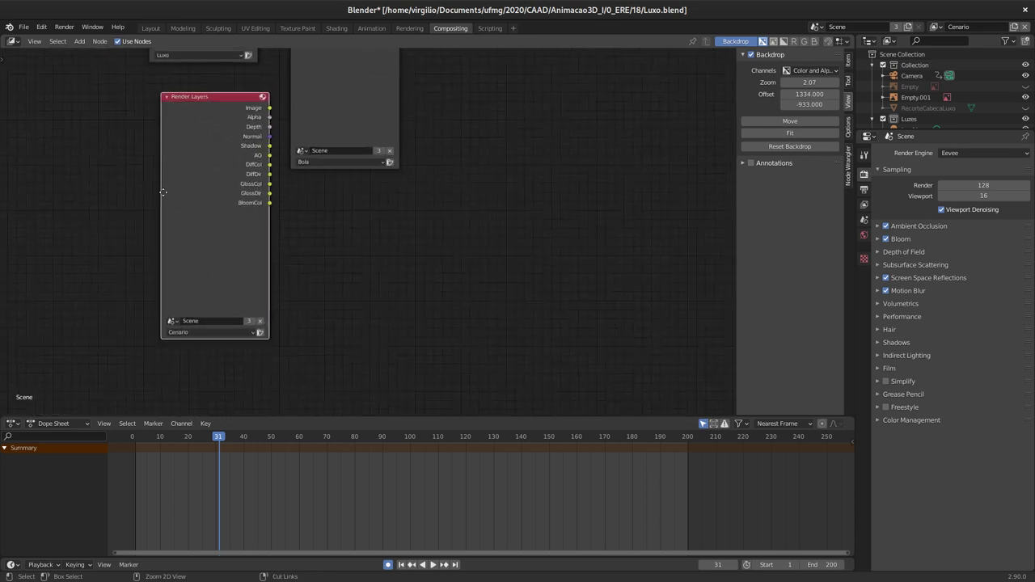
scroll(218, 176, "down", 2)
mouse_move(219, 177)
middle_mouse_down("ctrl")
mouse_move(279, 181)
mouse_move(306, 164)
middle_mouse_up("ctrl")
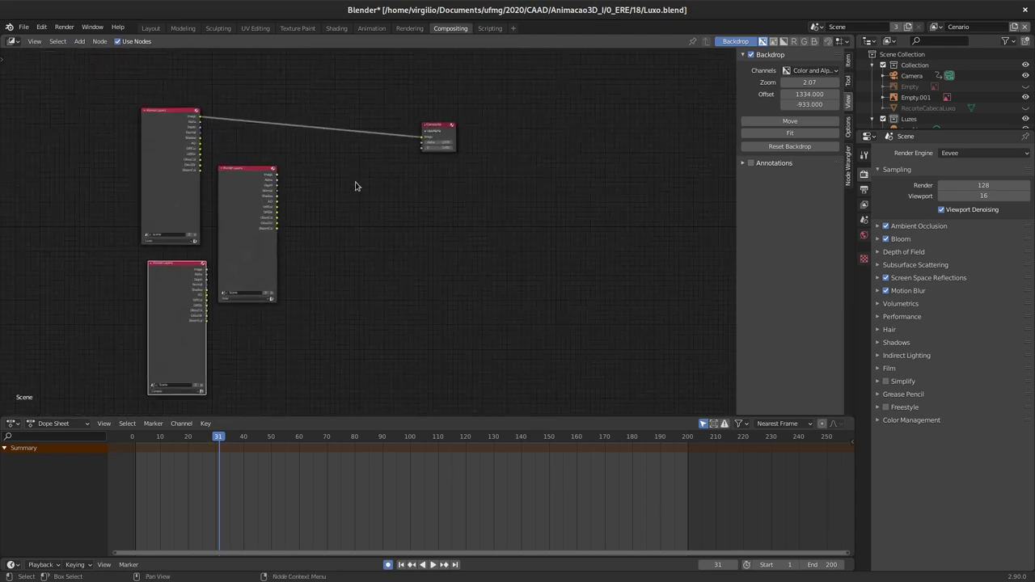
scroll(380, 192, "down", 2)
scroll(377, 191, "up", 3)
scroll(372, 193, "up", 2, "ctrl")
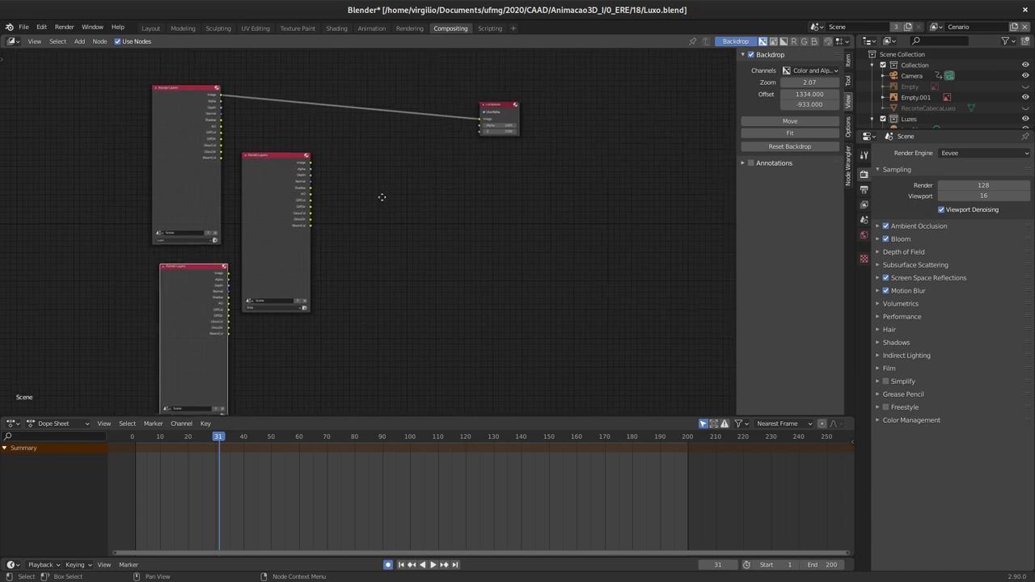
scroll(380, 196, "up", 2, "ctrl")
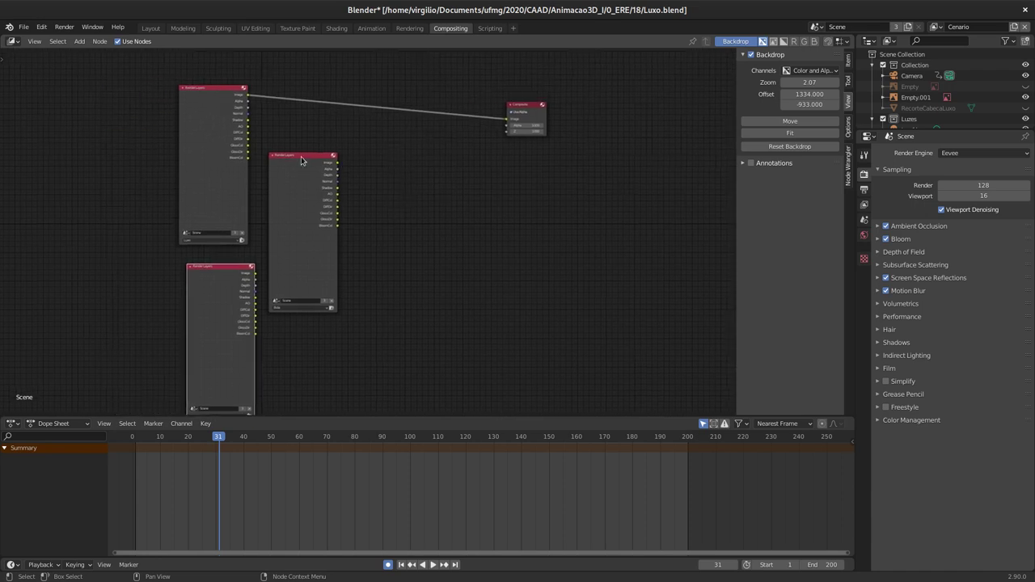
left_click_drag(213, 271, 201, 265)
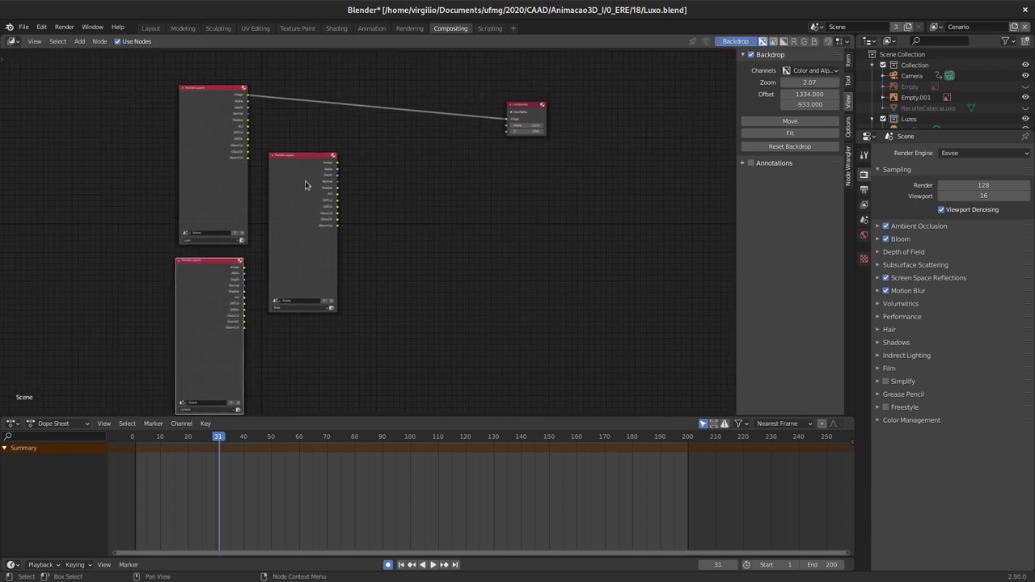
left_click_drag(307, 166, 304, 174)
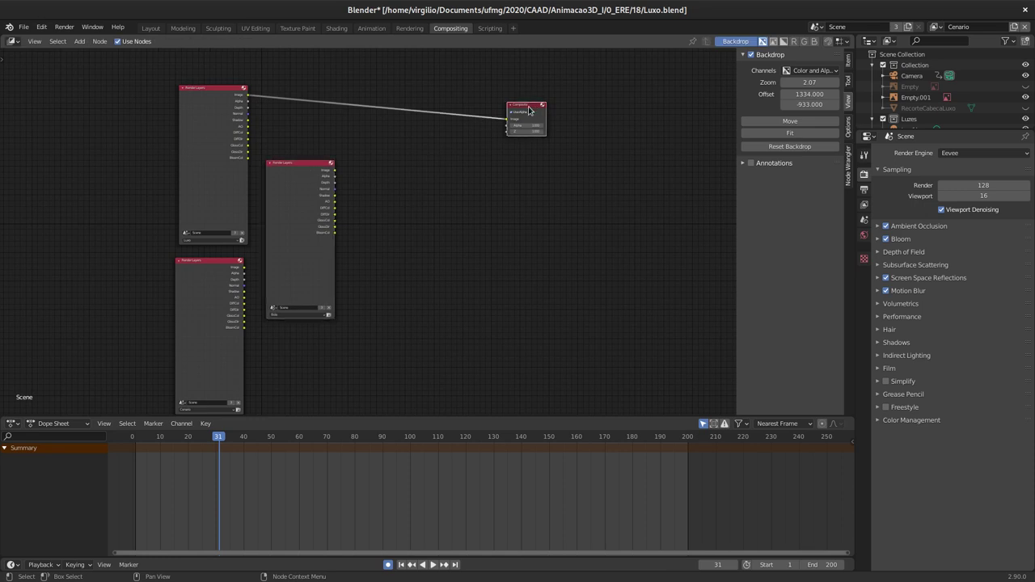
left_click_drag(533, 100, 568, 109)
left_click_drag(207, 102, 203, 99)
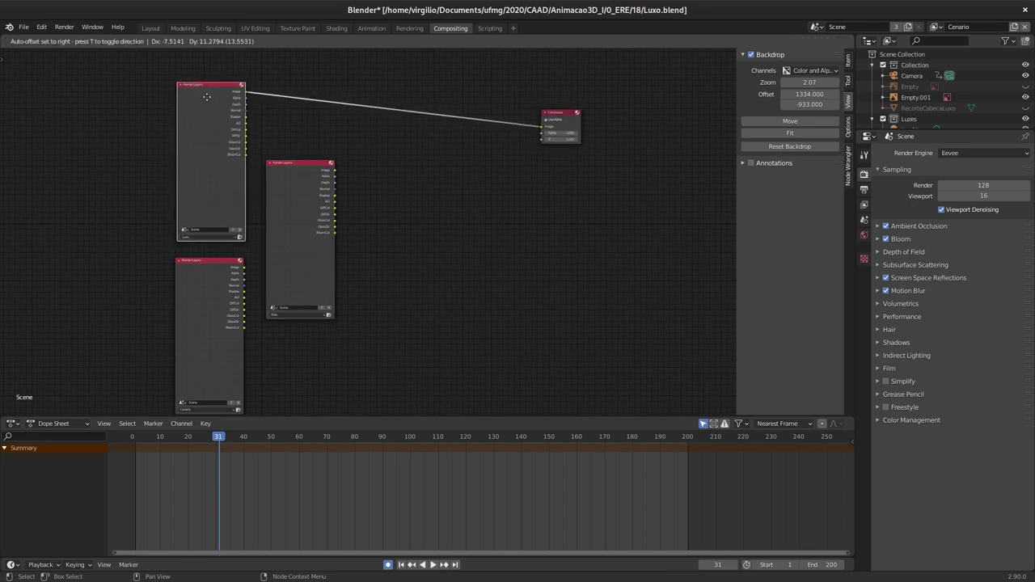
left_click(289, 213)
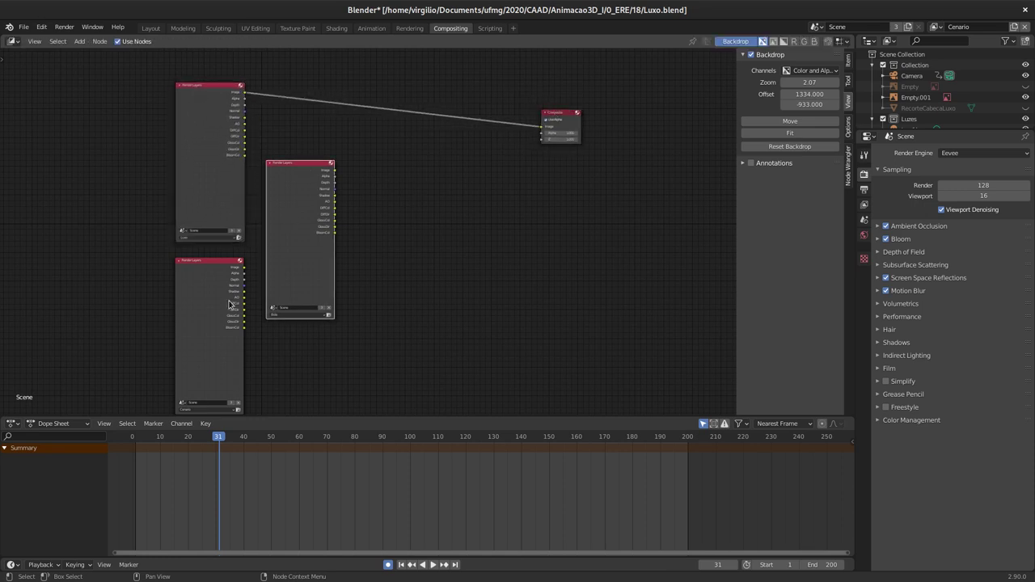
left_click_drag(563, 113, 575, 123)
mouse_move(576, 123)
middle_mouse_down()
mouse_move(471, 195)
mouse_move(637, 97)
mouse_move(459, 127)
middle_mouse_up()
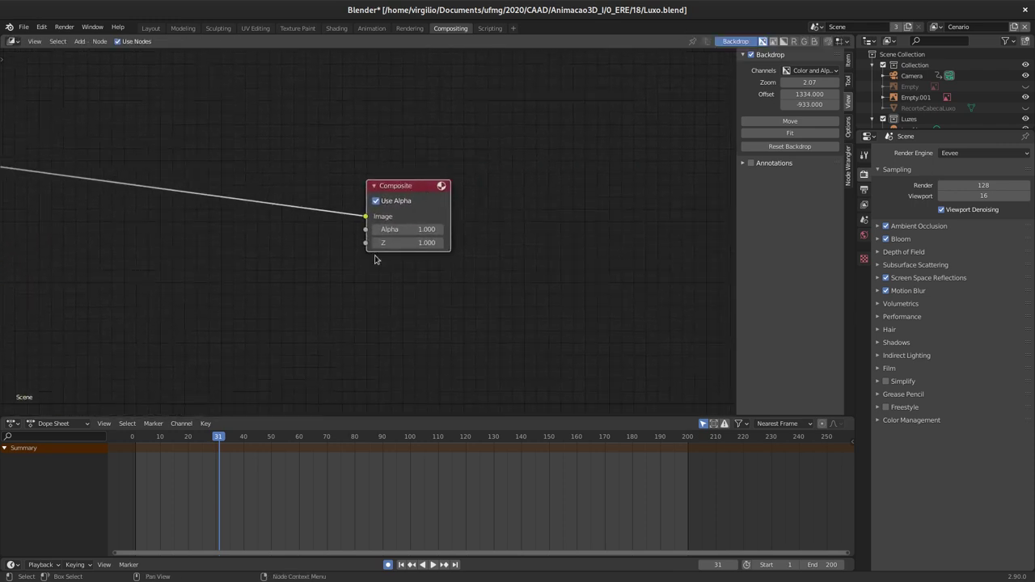
middle_click_drag(317, 215, 568, 147)
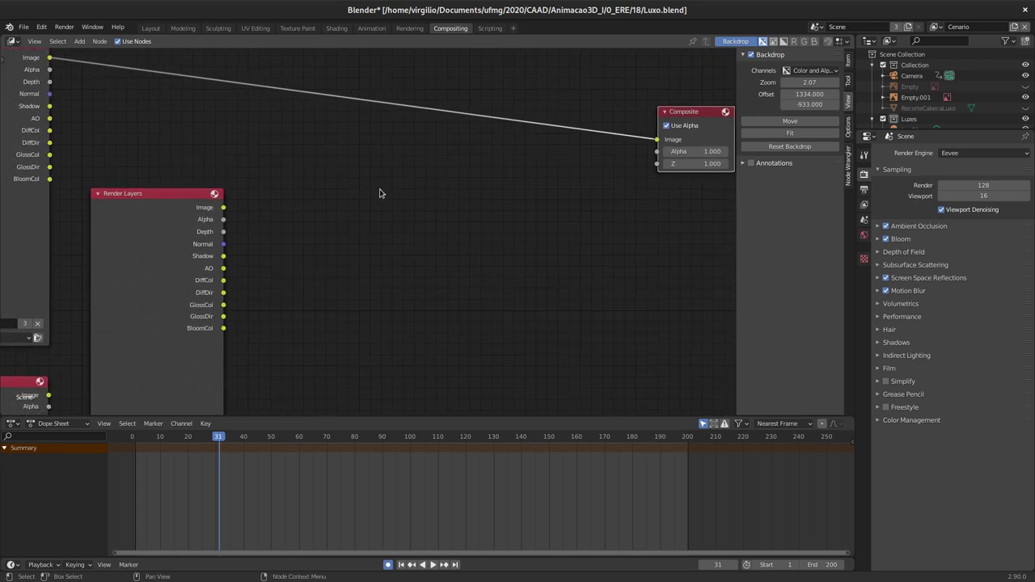
scroll(381, 191, "down", 3)
middle_click_drag(381, 250, 348, 189)
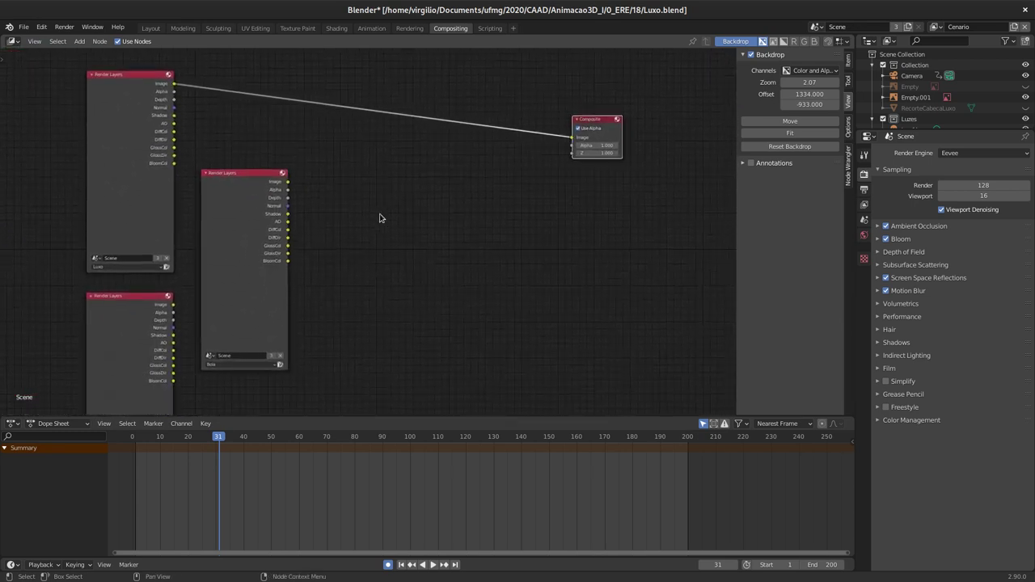
key("F12")
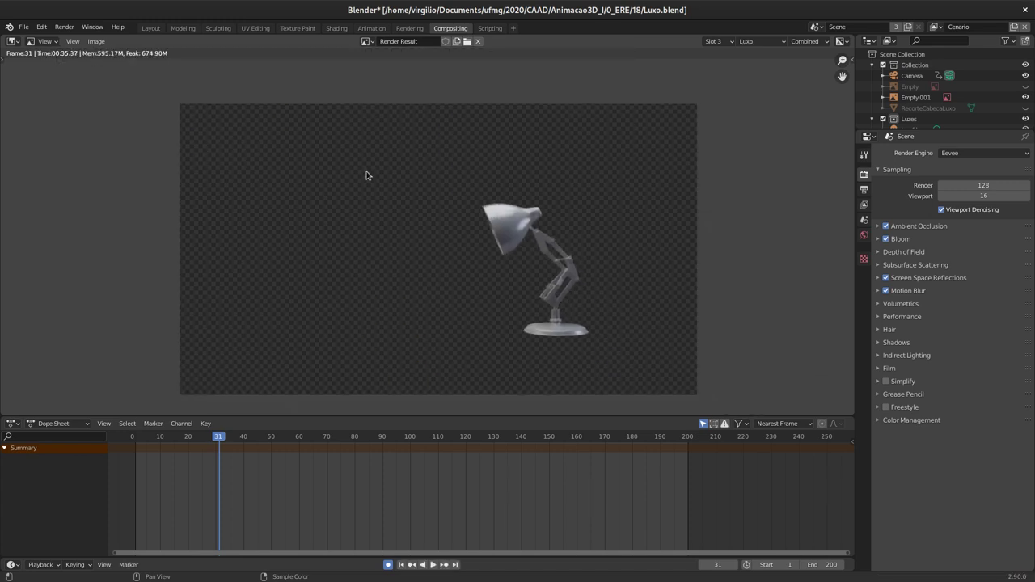
Step: Return to the node graph and render the Cenario scenery layer from its Render Layers node
key("Escape")
middle_click_drag(335, 233, 338, 214)
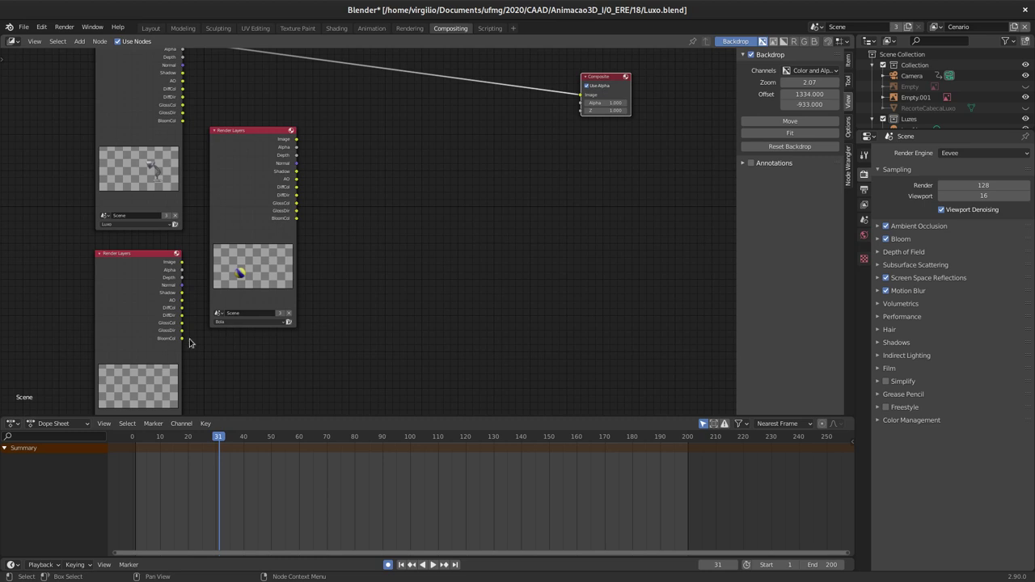
middle_click_drag(192, 288, 183, 221)
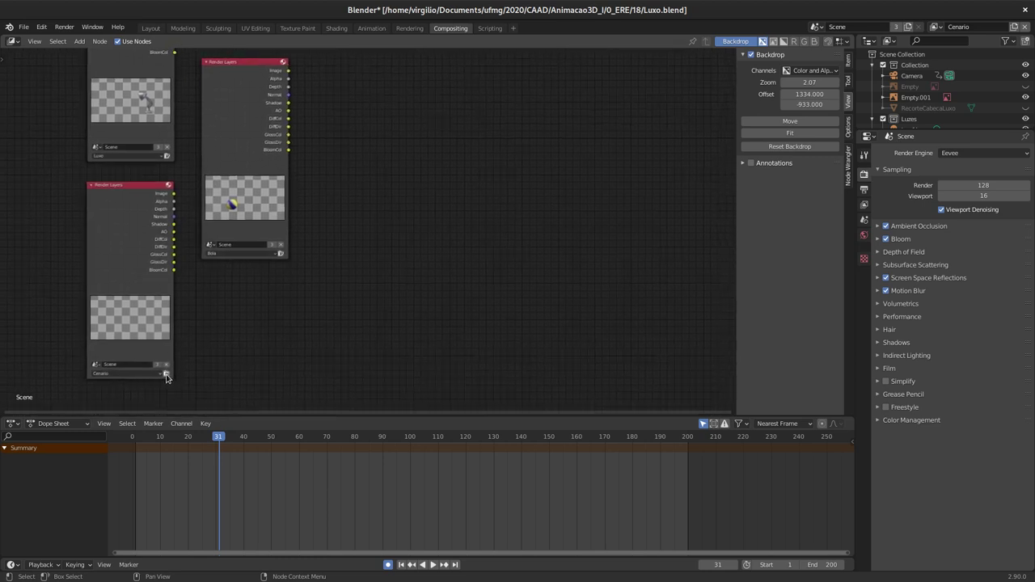
left_click(165, 375)
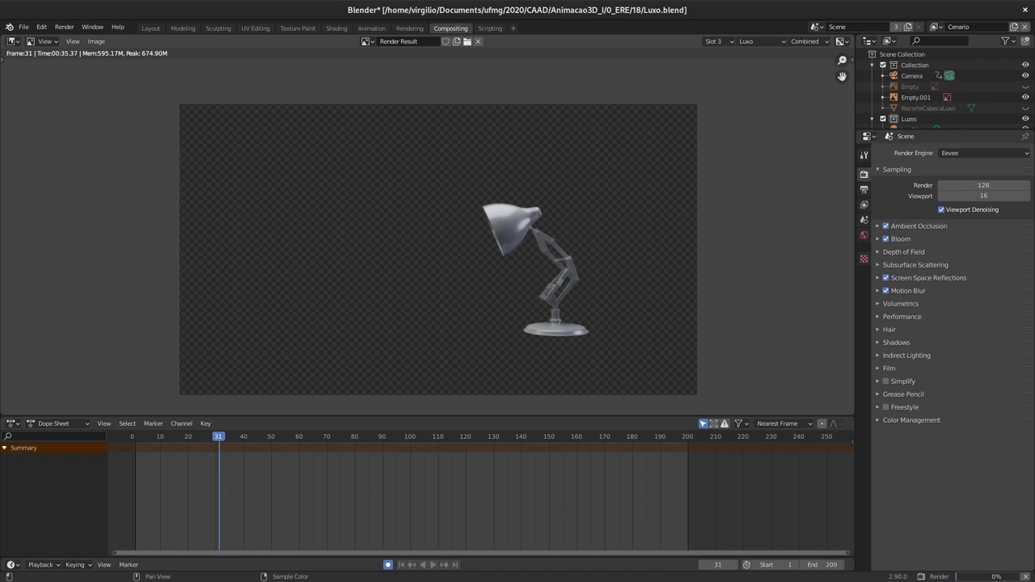
Step: Reposition the Luxo and Bola Render Layers nodes and frame the whole node graph
key("Escape")
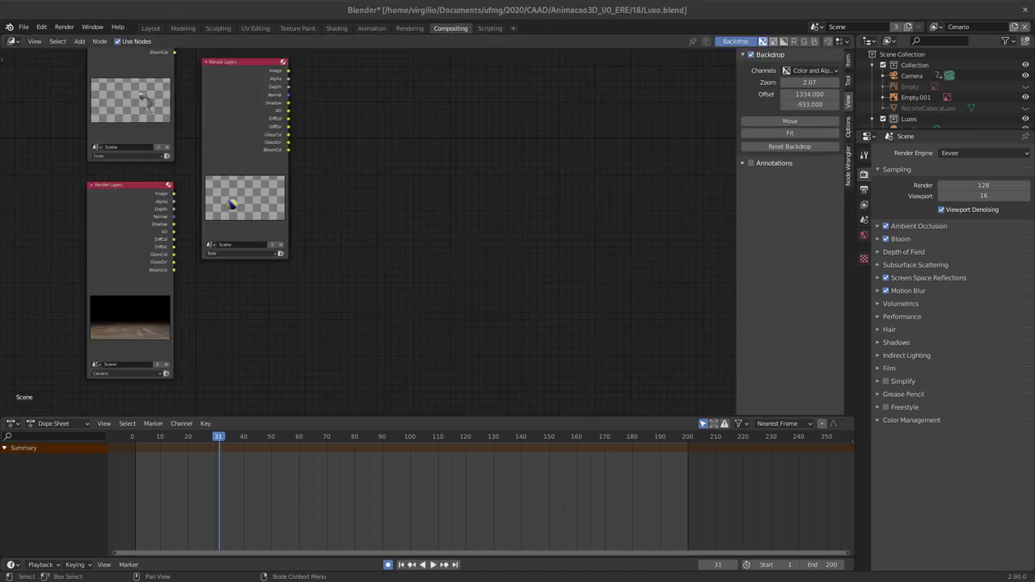
middle_click_drag(326, 173, 342, 189)
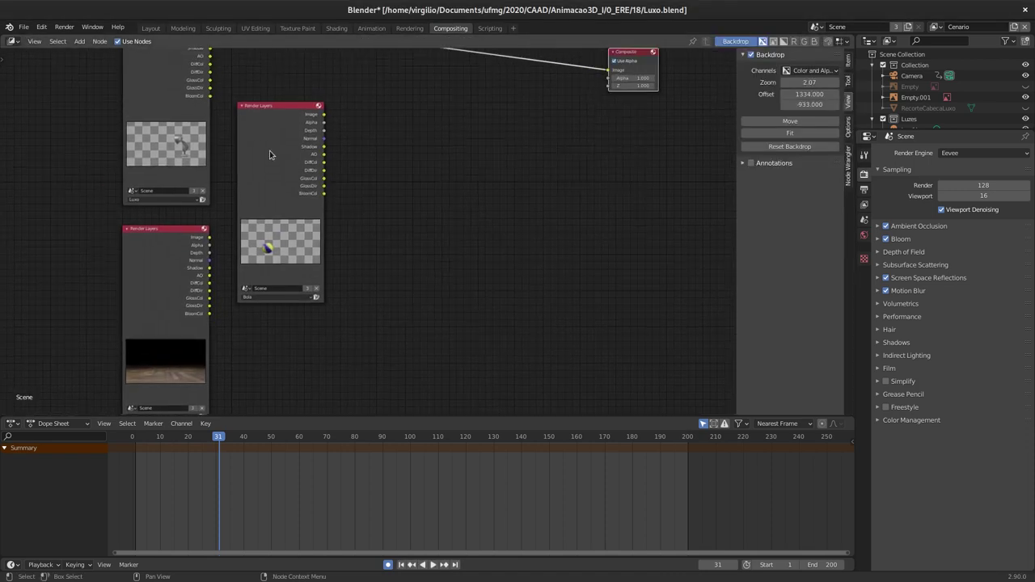
middle_click_drag(215, 159, 229, 215)
left_click_drag(177, 125, 170, 126)
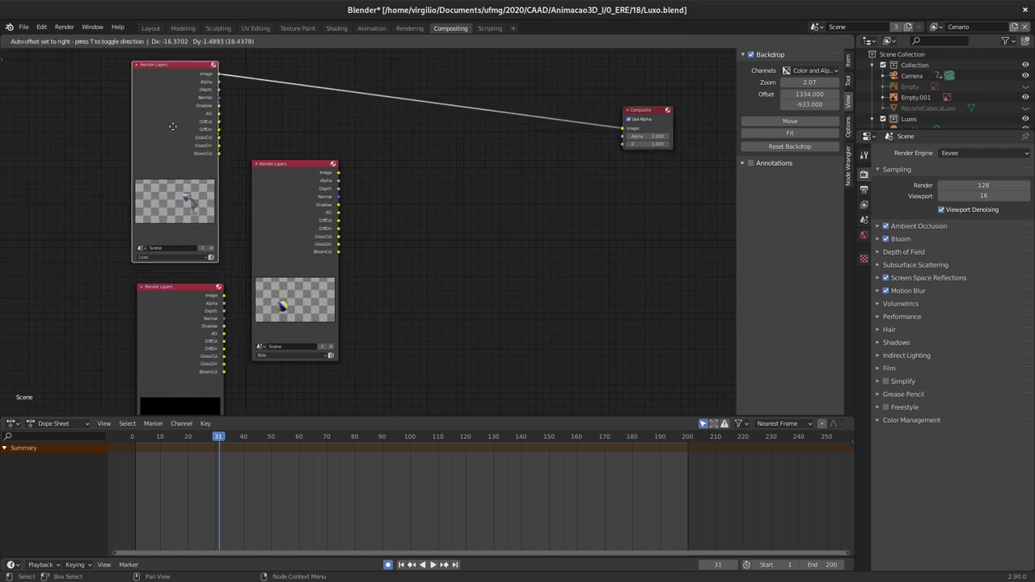
mouse_move(159, 243)
middle_mouse_down()
mouse_move(183, 225)
mouse_move(185, 186)
middle_mouse_up()
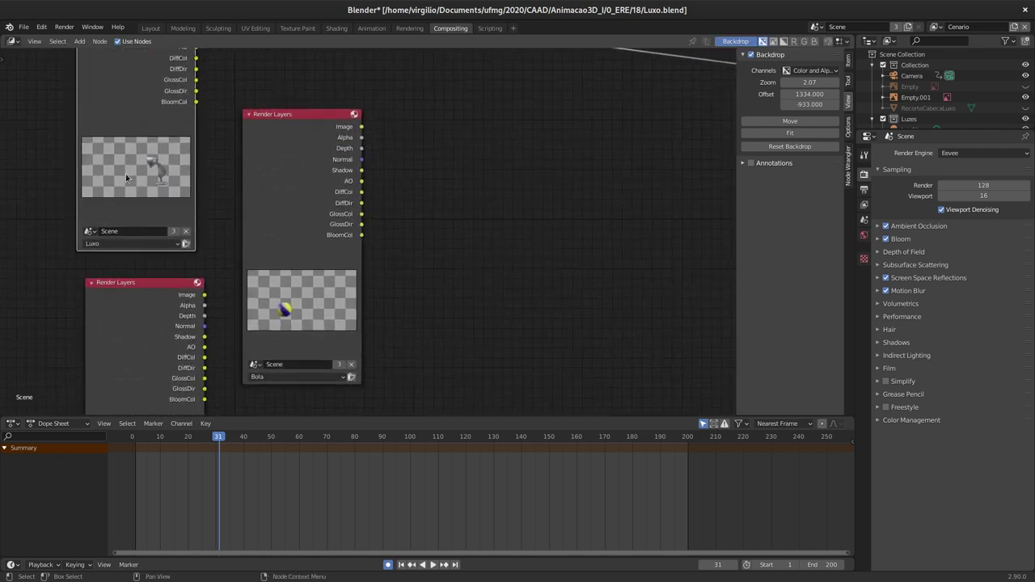
middle_click_drag(166, 158, 157, 115)
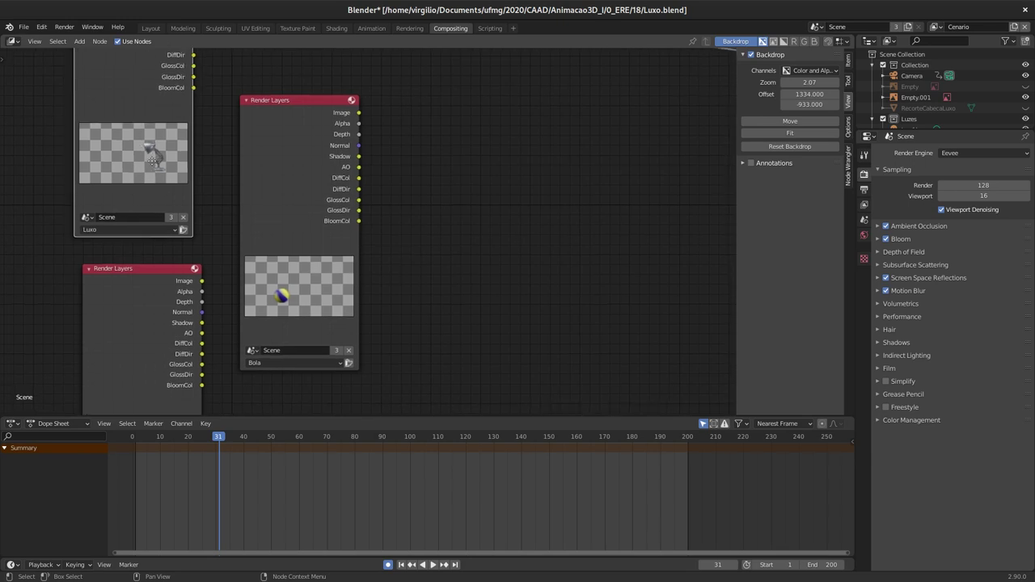
mouse_move(271, 179)
left_mouse_down()
mouse_move(287, 189)
mouse_move(284, 180)
left_mouse_up()
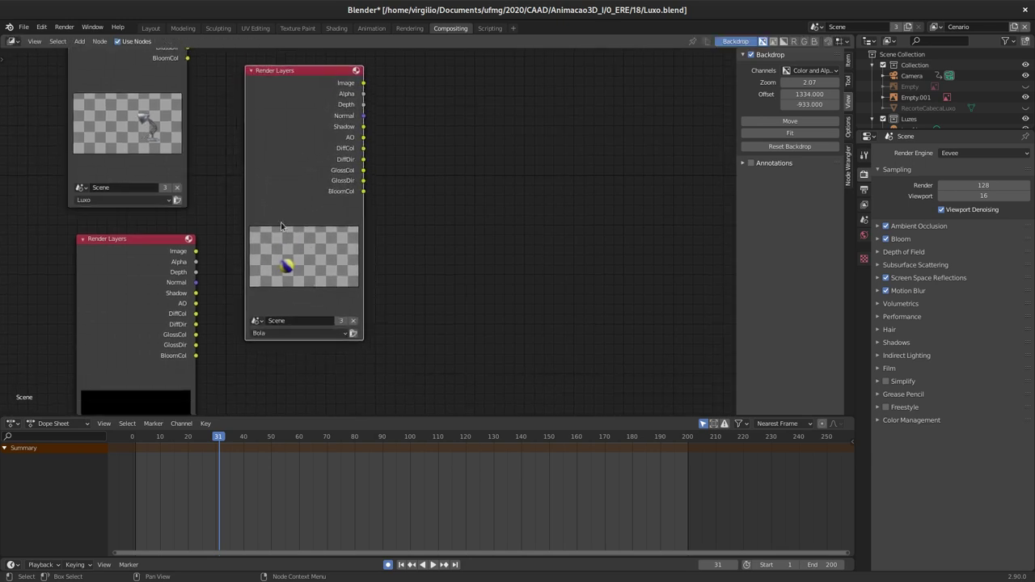
middle_click_drag(284, 231, 279, 166)
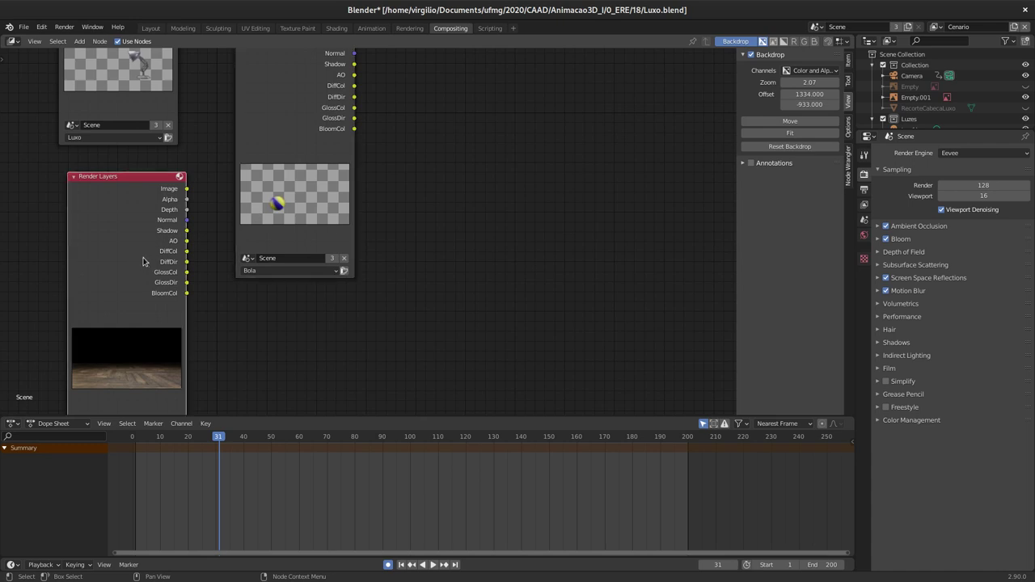
middle_click_drag(146, 261, 159, 192)
middle_click_drag(152, 155, 127, 320)
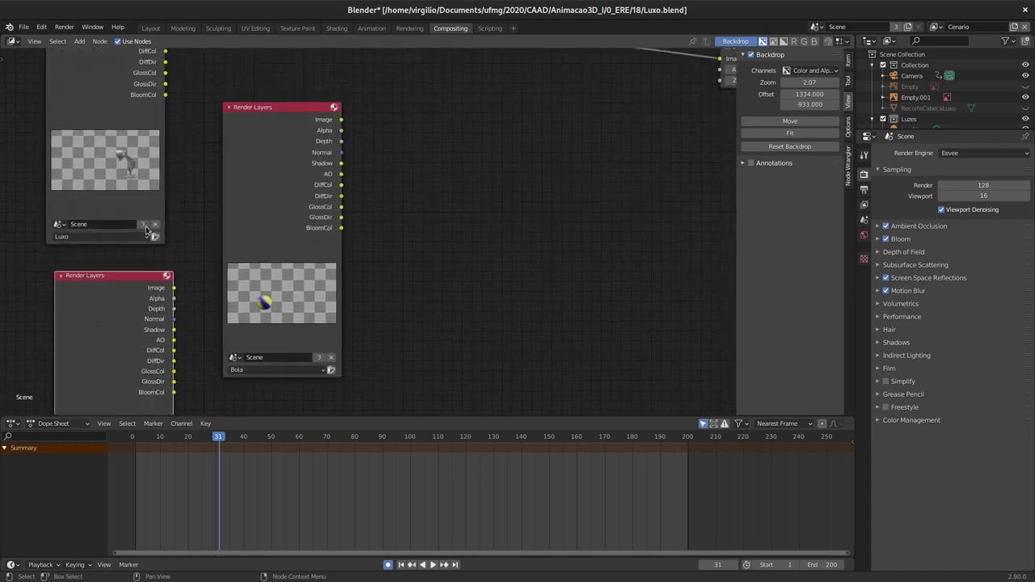
Step: Shift Bola left, move Composite right, and cut the Luxo-to-Composite link
scroll(255, 169, "down", 2)
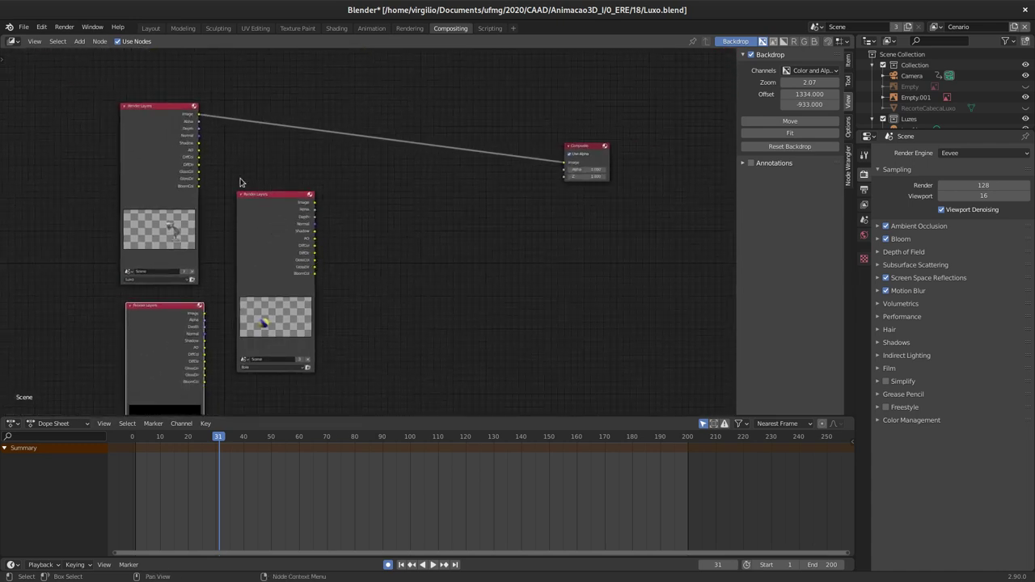
left_click_drag(268, 203, 246, 204)
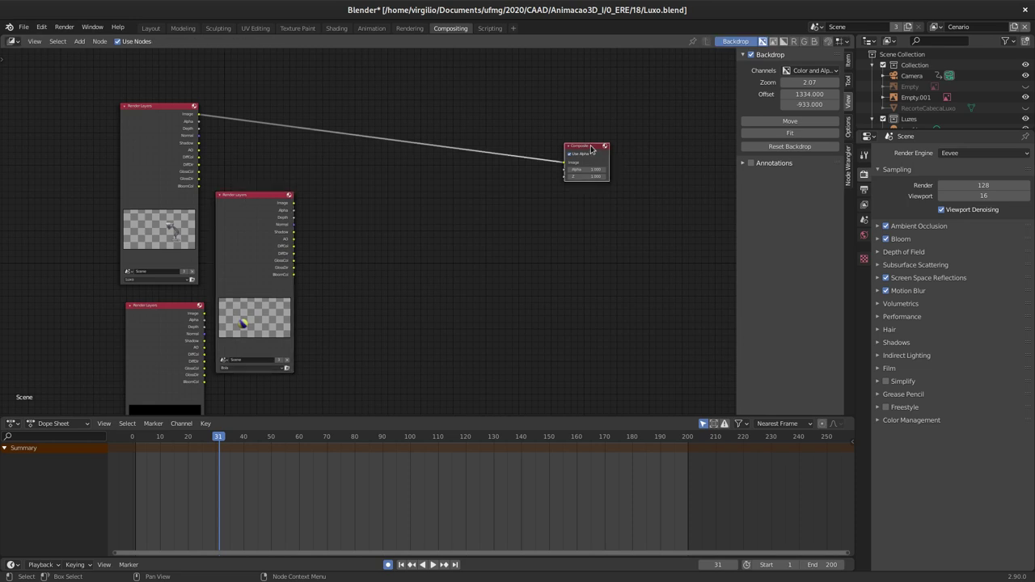
left_click_drag(570, 147, 615, 146)
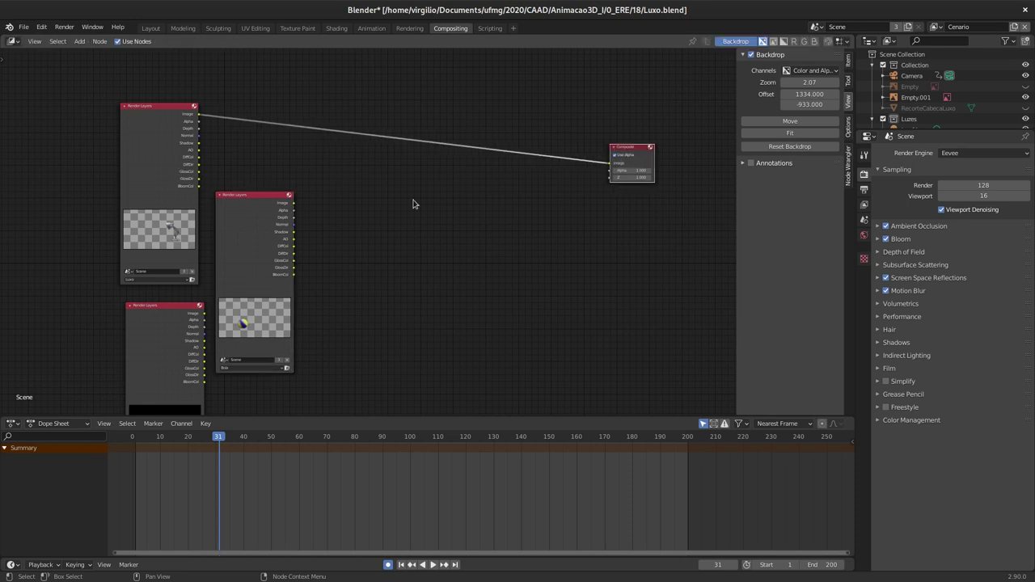
mouse_move(636, 149)
left_mouse_down()
mouse_move(645, 118)
mouse_move(470, 237)
left_mouse_up()
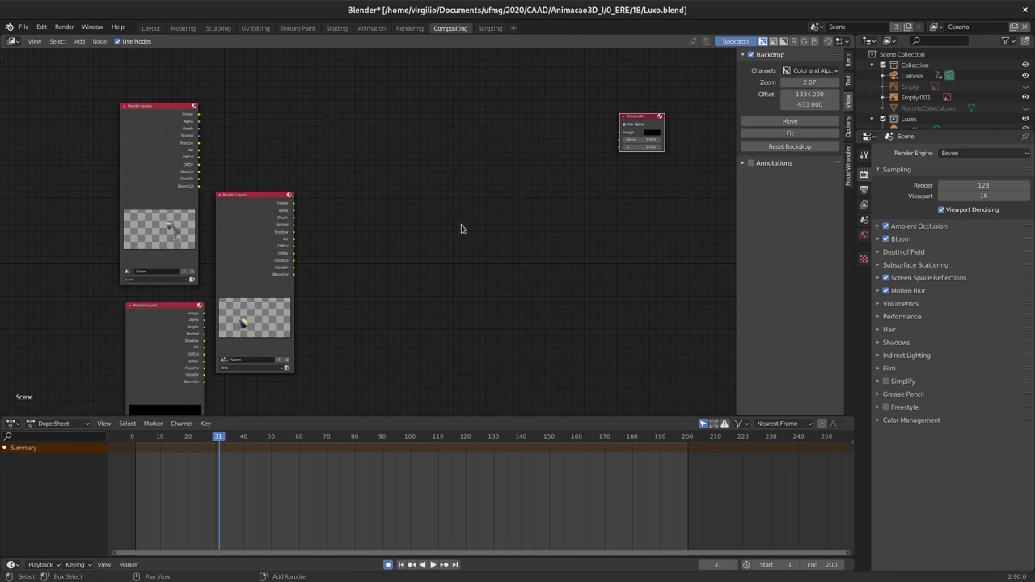
Step: Add a Viewer node below Composite and connect the Luxo Image output to it
key("shift+a")
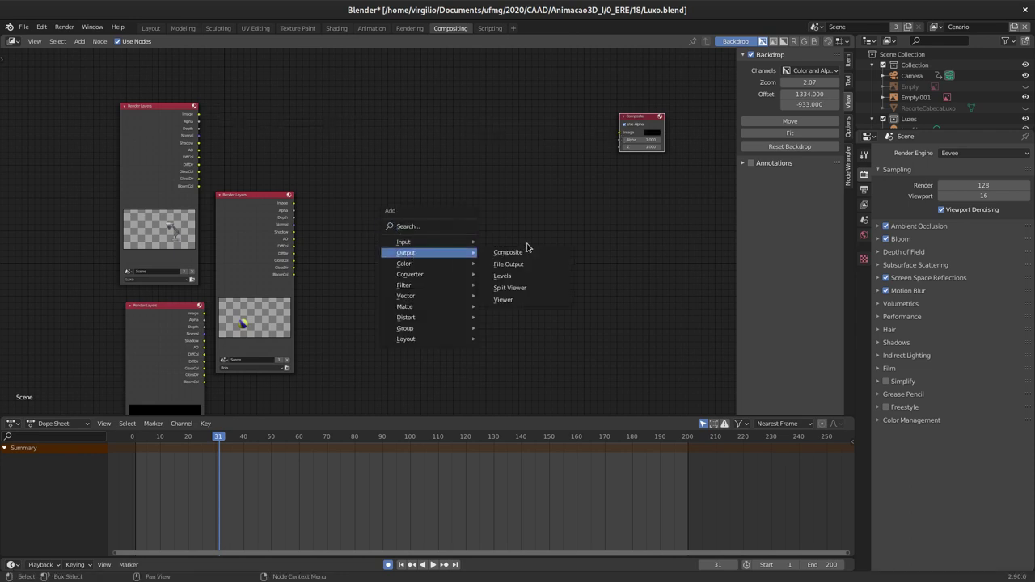
left_click(520, 300)
left_click(505, 139)
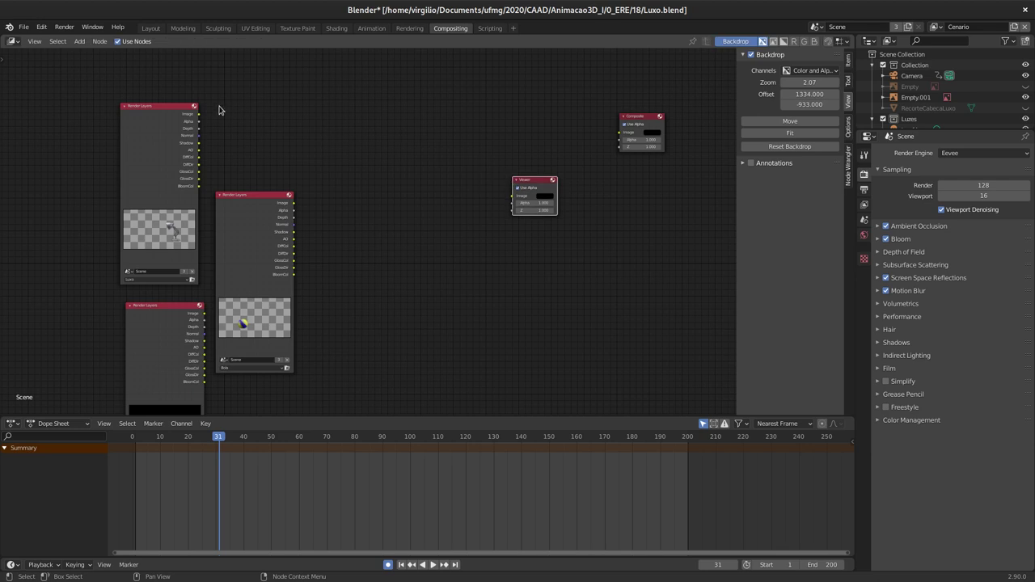
mouse_move(198, 114)
left_mouse_down()
mouse_move(485, 180)
mouse_move(513, 196)
mouse_move(568, 177)
left_mouse_up()
Step: Toggle the Backdrop and zoom out to see the lamp behind the nodes
middle_click_drag(496, 231, 484, 211)
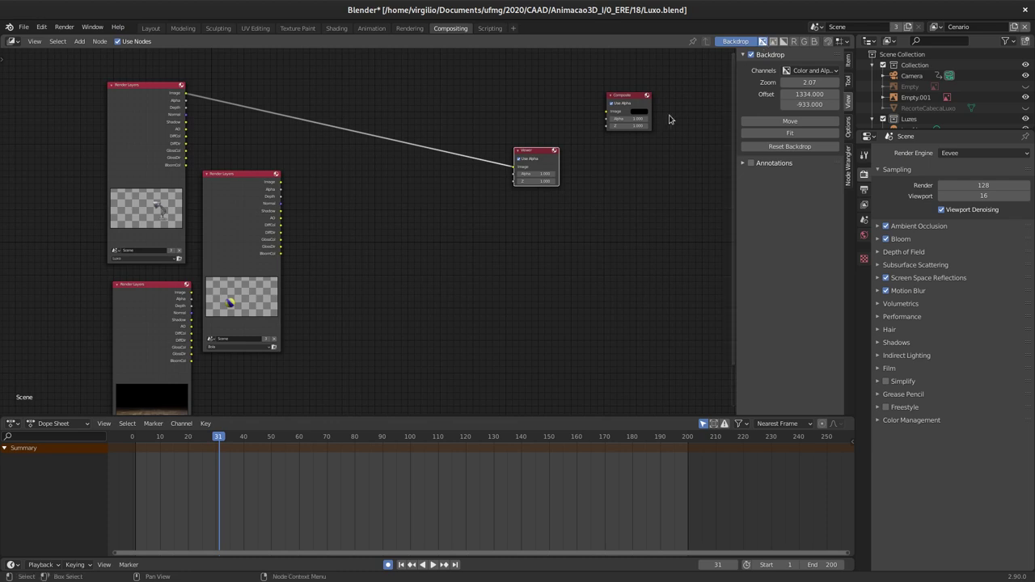
left_click(731, 43)
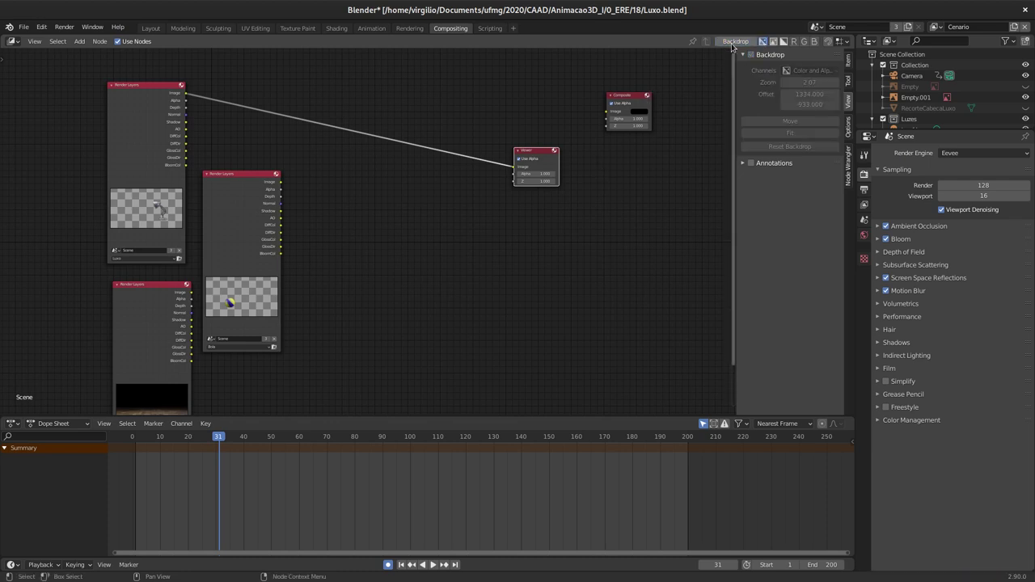
left_click(731, 47)
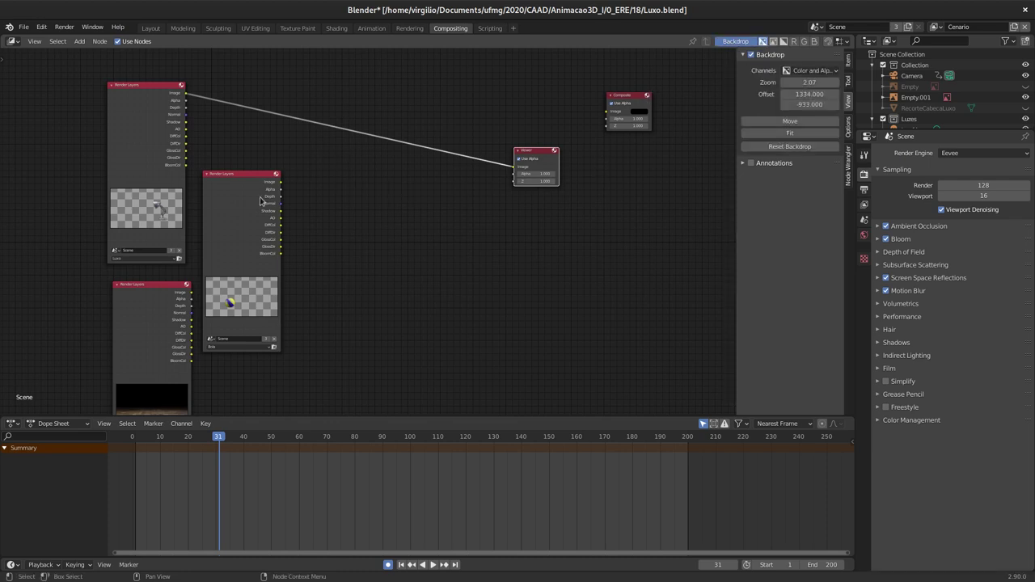
mouse_move(325, 302)
middle_mouse_down("ctrl")
mouse_move(541, 268)
mouse_move(497, 278)
middle_mouse_up("ctrl")
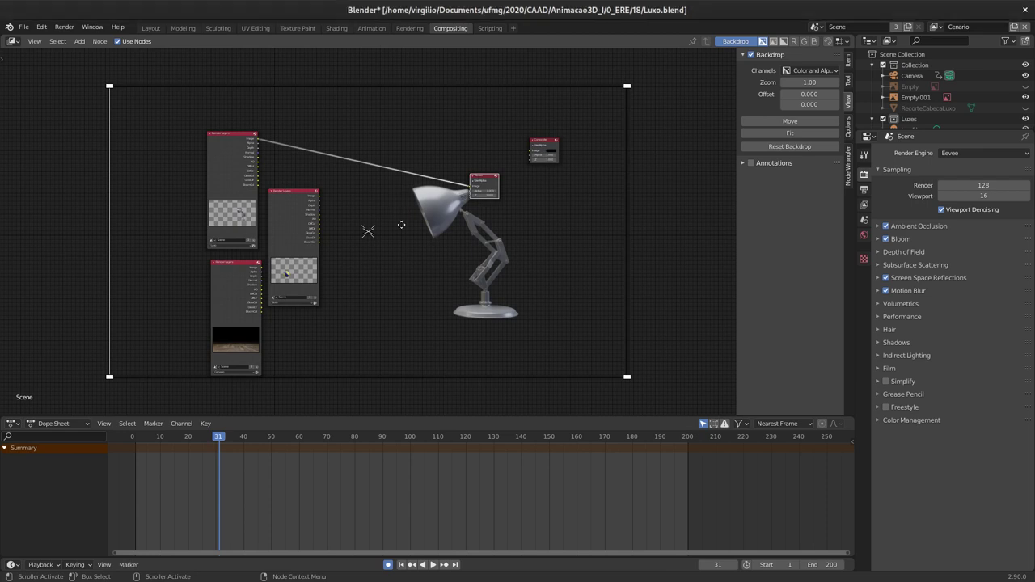
Step: Maximize the node editor and preview the Bola ball render in the Viewer backdrop
mouse_move(413, 227)
middle_mouse_down()
mouse_move(399, 210)
mouse_move(314, 221)
mouse_move(326, 159)
mouse_move(347, 185)
middle_mouse_up()
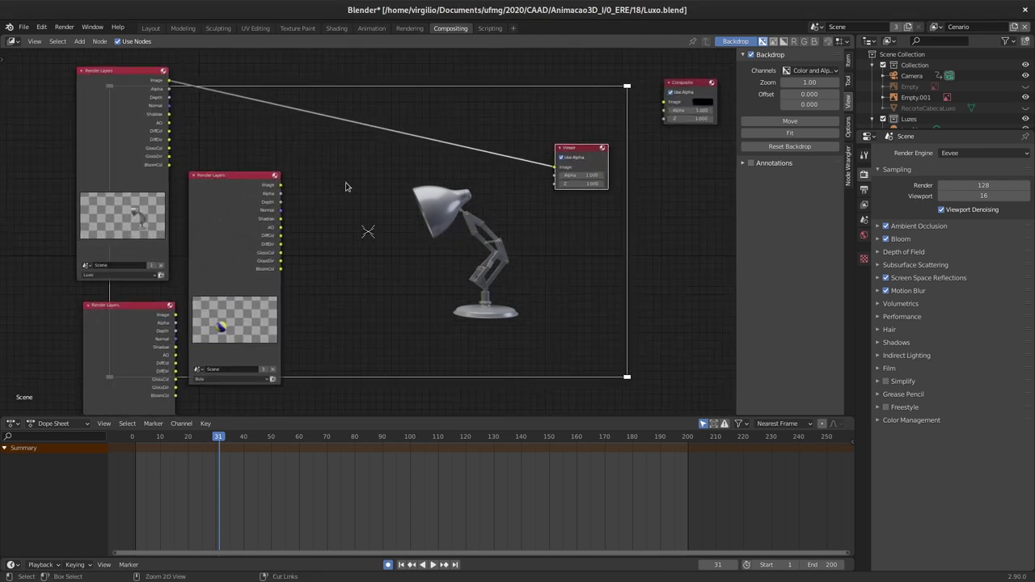
key("ctrl+space")
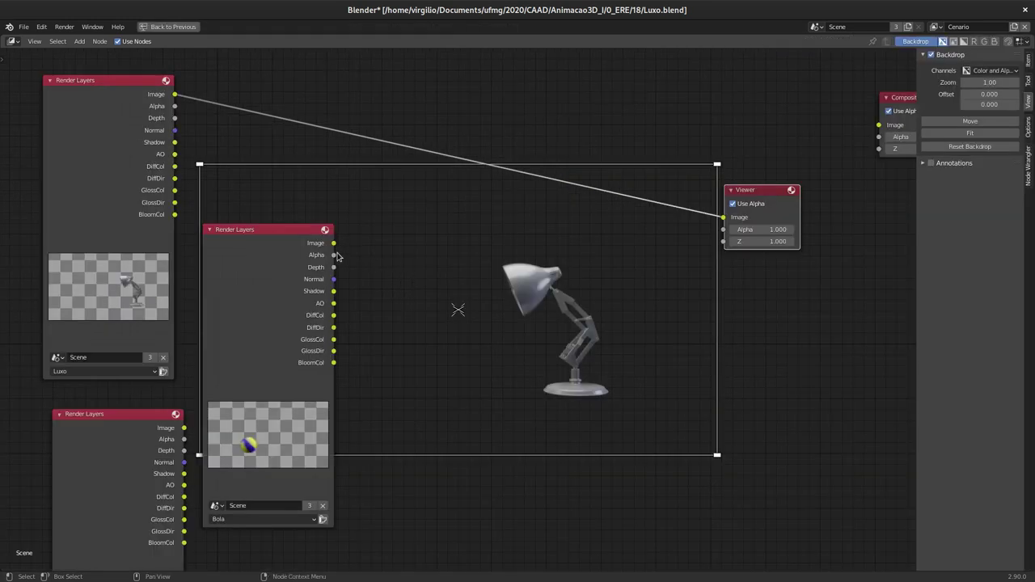
left_click_drag(333, 243, 720, 219)
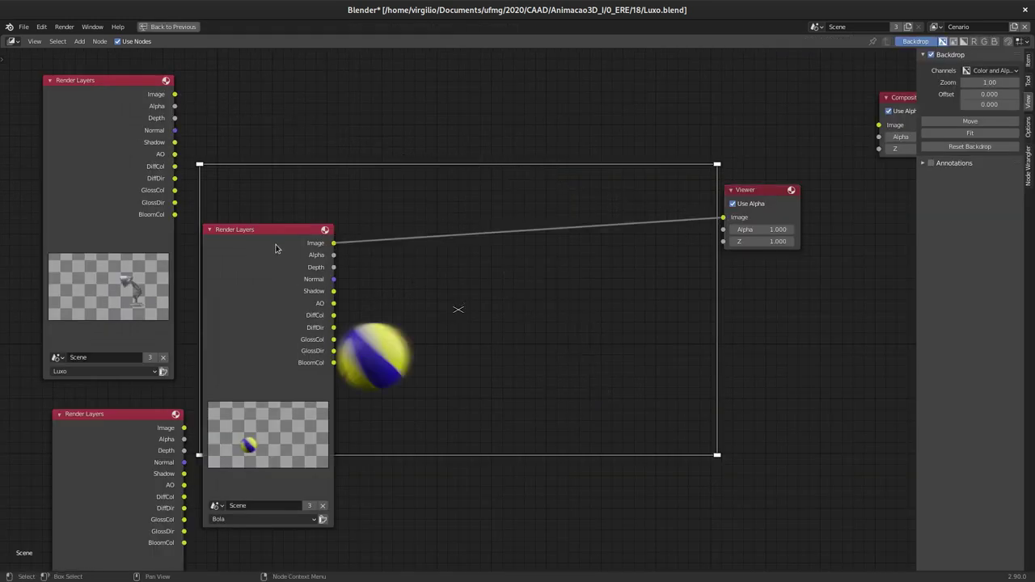
left_click_drag(275, 248, 290, 230)
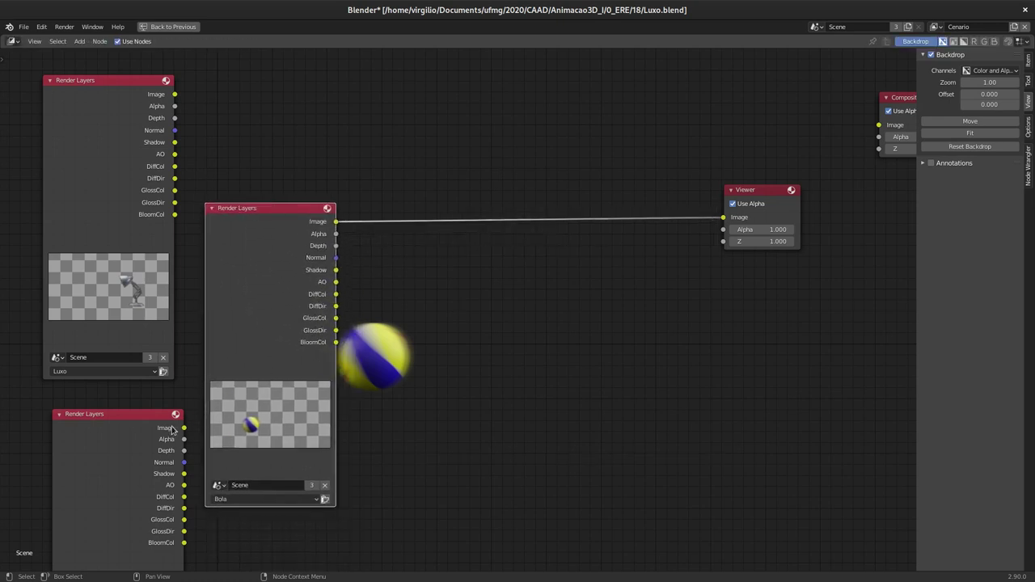
Step: Preview the Cenario floor, then the Luxo lamp image, ending on the lamp's Alpha mask
left_click_drag(184, 428, 722, 218)
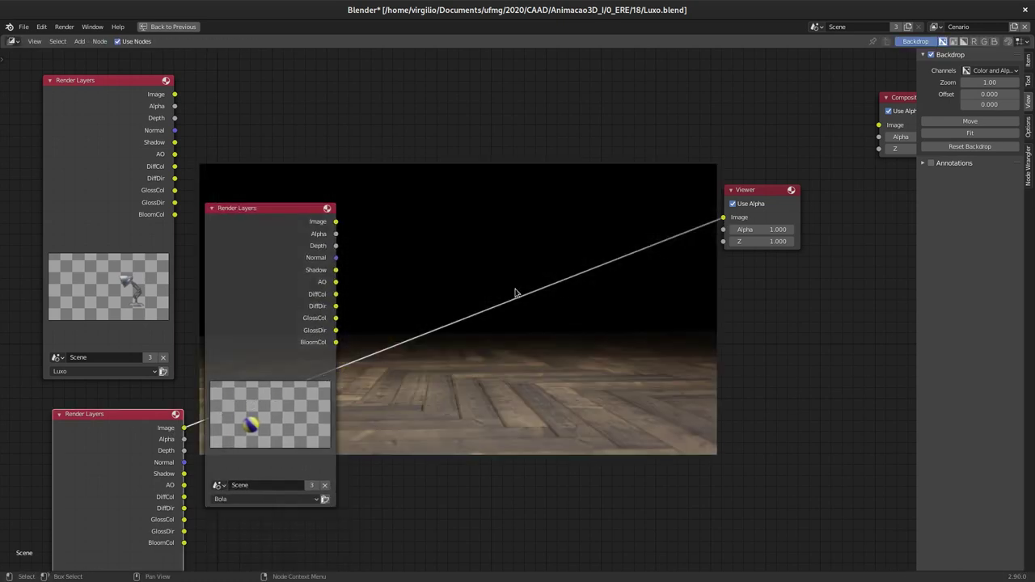
left_click_drag(293, 220, 292, 296)
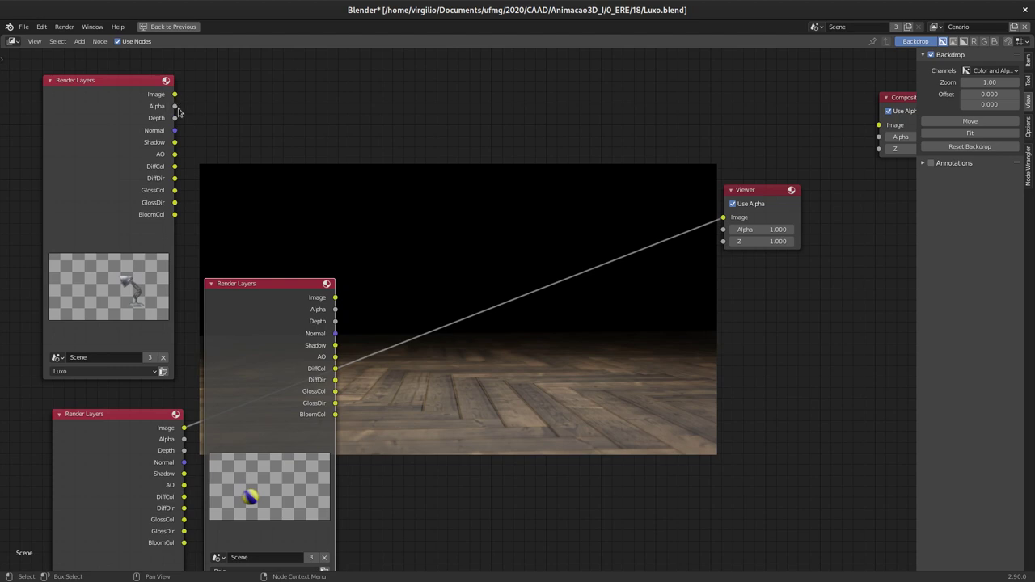
left_click_drag(259, 289, 293, 312)
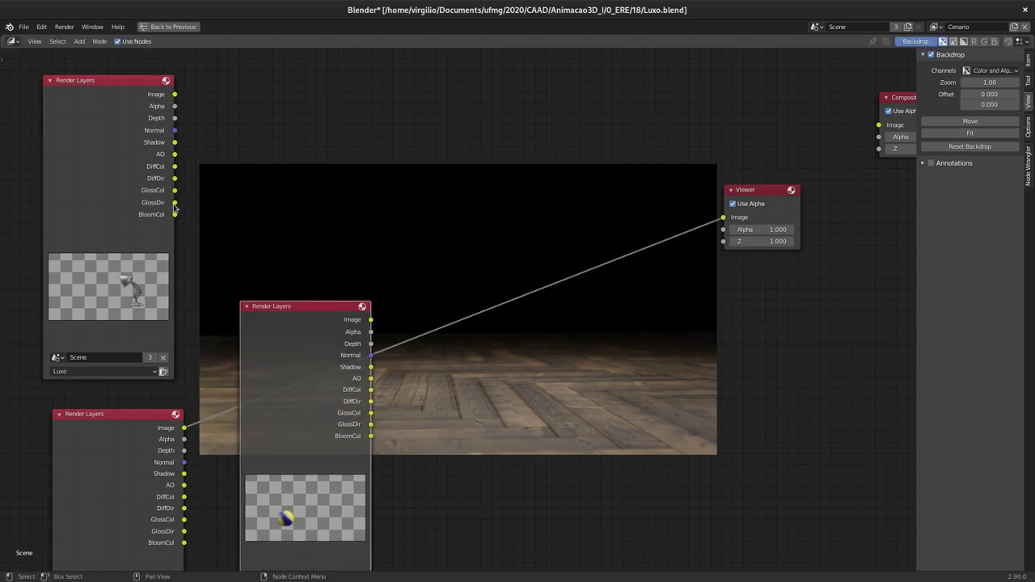
mouse_move(175, 94)
left_mouse_down()
mouse_move(474, 146)
mouse_move(723, 217)
left_mouse_up()
left_click_drag(174, 106, 723, 216)
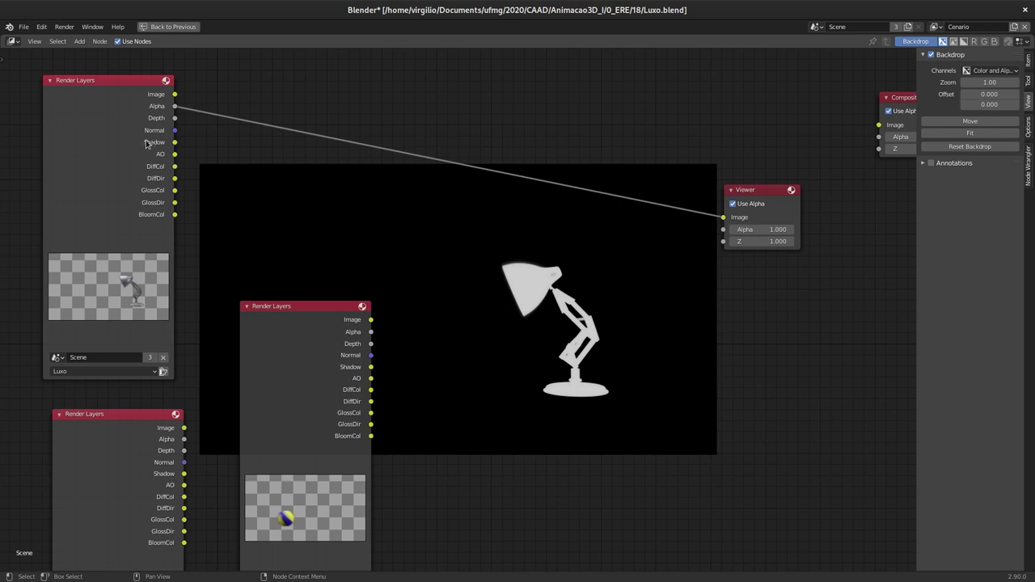
Step: Preview the lamp's Depth pass in the Viewer and move the Bola node down-right
left_click_drag(174, 118, 723, 217)
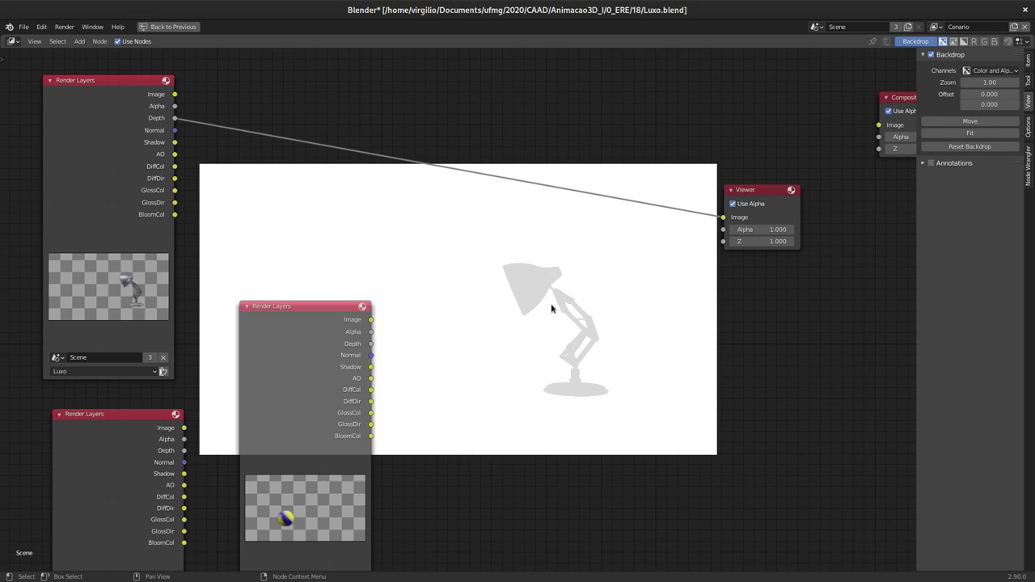
scroll(370, 340, "down", 4, "shift")
scroll(243, 331, "up", 3, "shift")
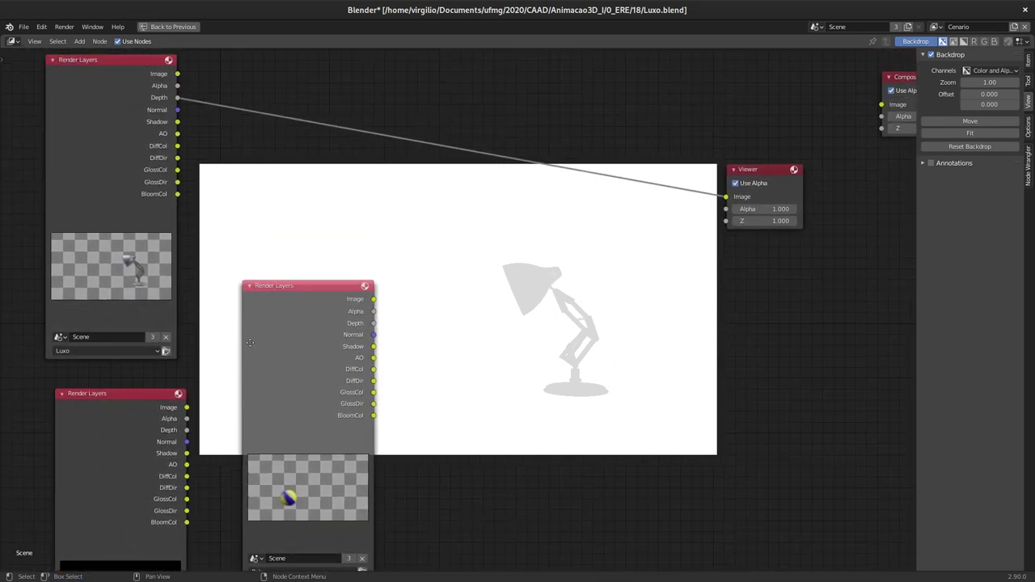
scroll(249, 343, "up", 2, "shift")
left_click_drag(292, 321, 315, 361)
Step: Preview the floor's Alpha, then lamp Depth again, ending on the lamp's Normal pass
mouse_move(187, 434)
left_mouse_down()
mouse_move(512, 256)
mouse_move(726, 212)
left_mouse_up()
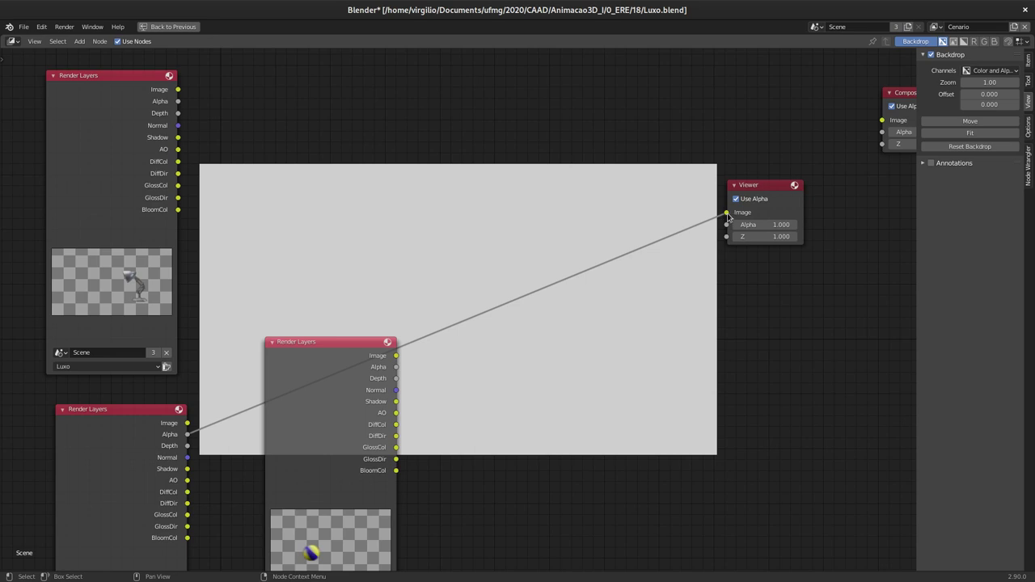
left_click_drag(727, 213, 513, 229)
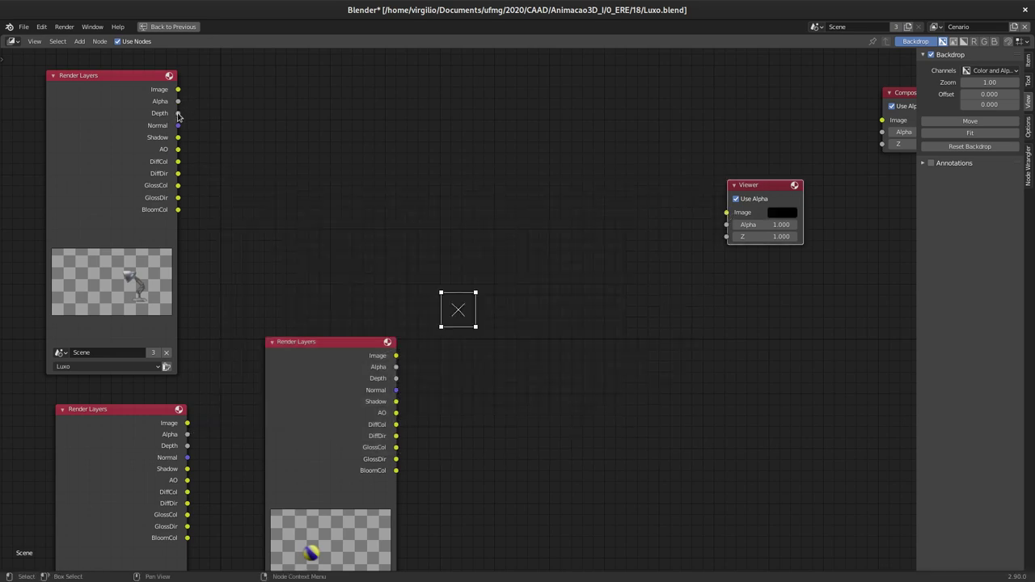
left_click_drag(178, 113, 726, 212)
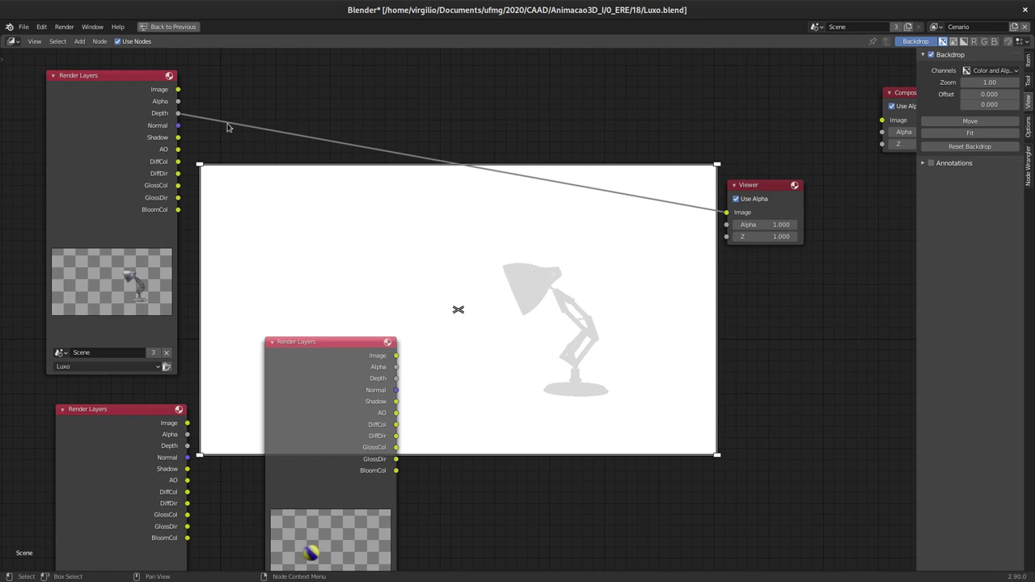
left_click_drag(178, 125, 726, 212)
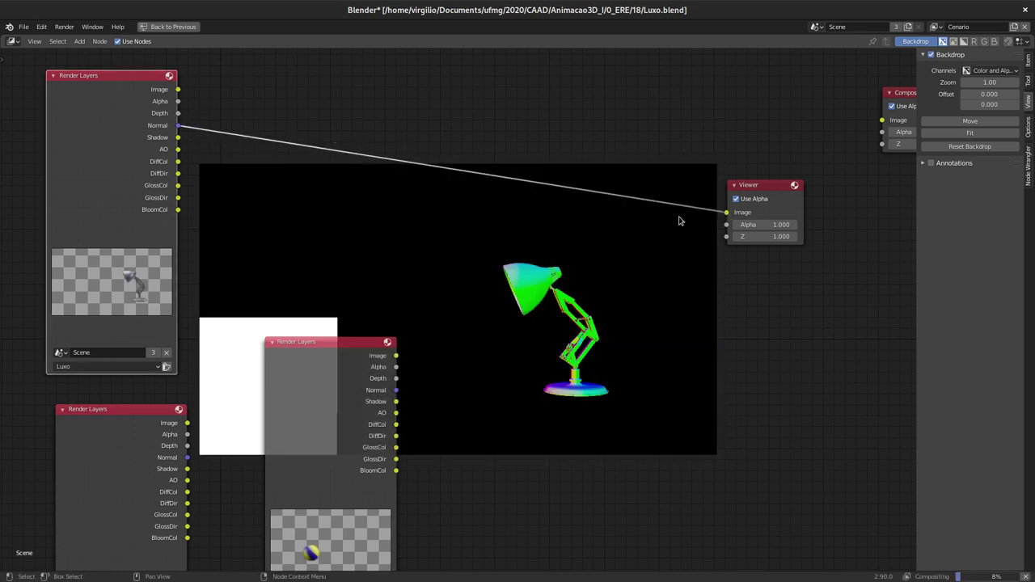
Step: Preview the lamp's Shadow, AO, DiffCol and DiffDir passes in the backdrop
left_click(109, 96, "ctrl+shift")
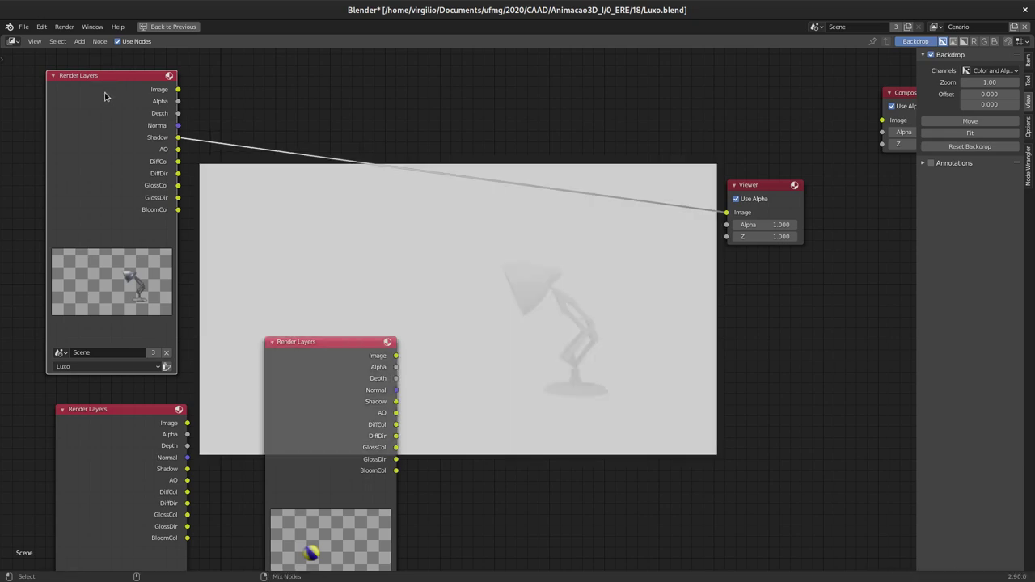
left_click(109, 101, "ctrl+shift")
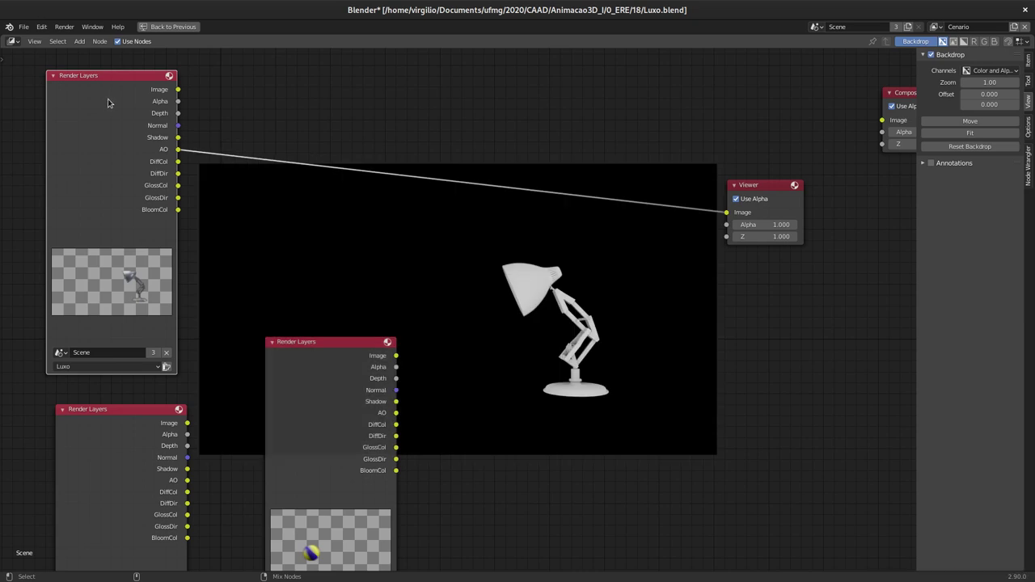
left_click(111, 113, "ctrl+shift")
left_click(112, 113, "ctrl+shift")
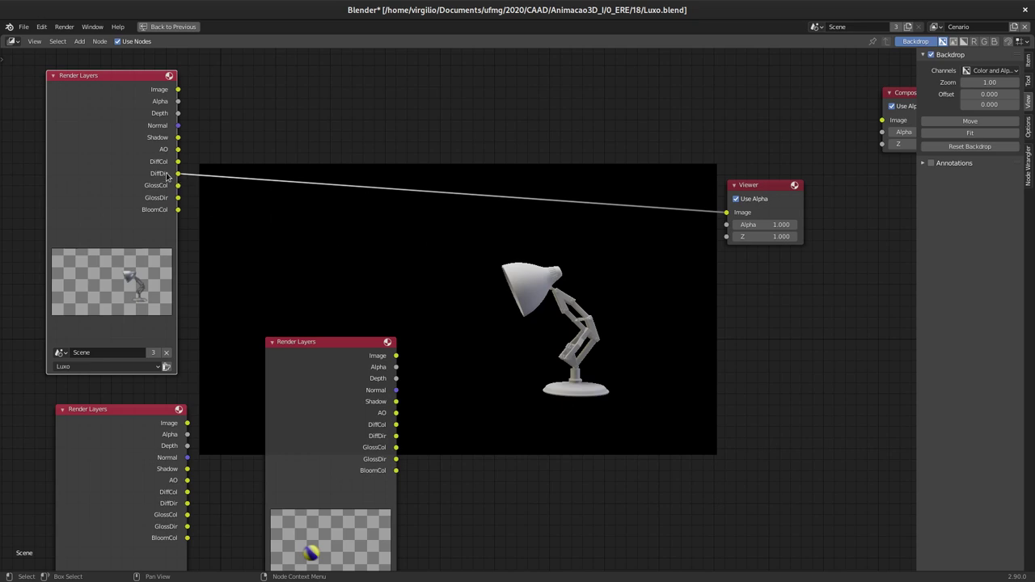
Step: Preview the GlossCol, GlossDir and BloomCol passes, then disconnect the Viewer
left_click(108, 162, "ctrl+shift")
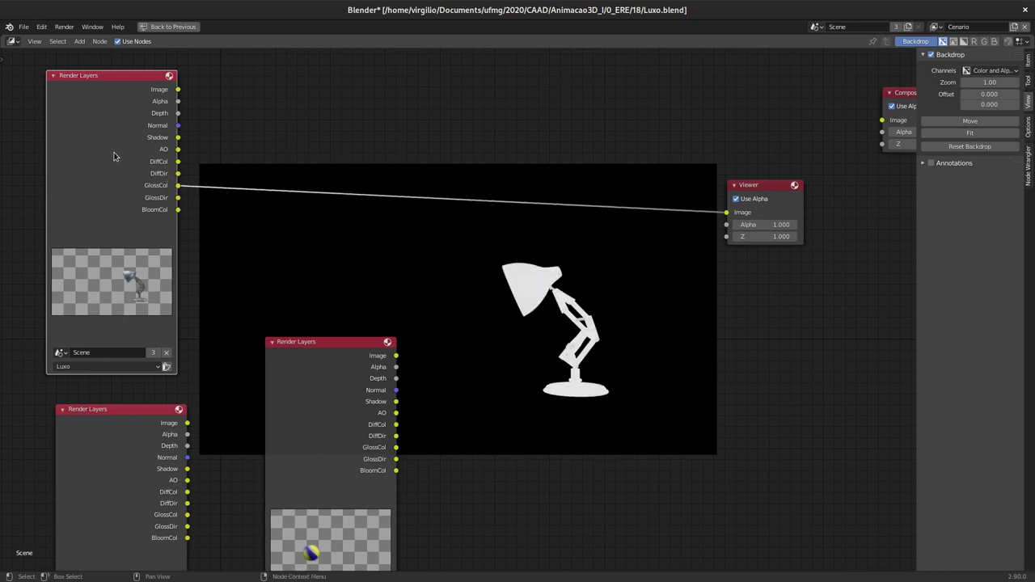
left_click(123, 168, "ctrl+shift")
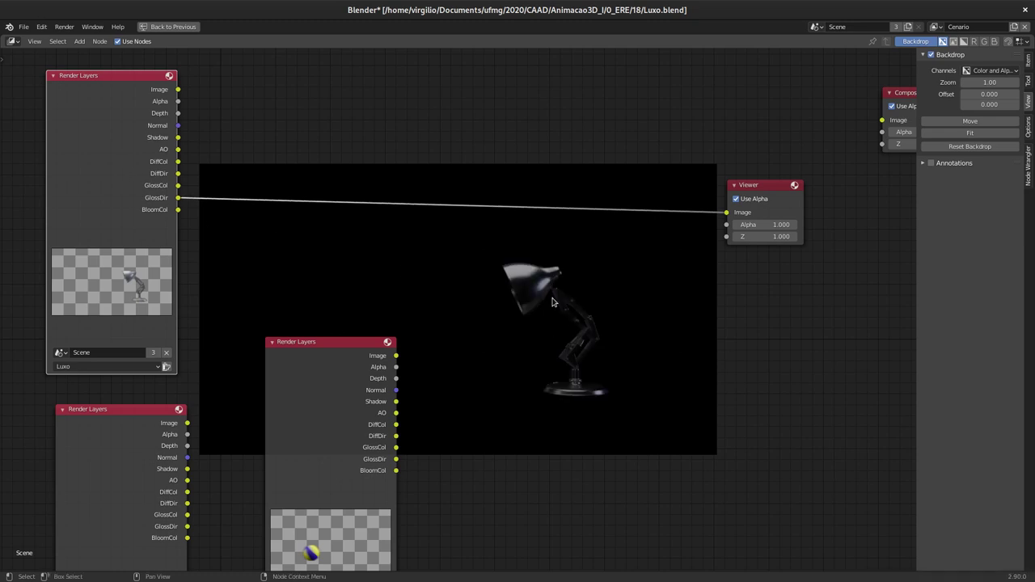
left_click(113, 158, "ctrl+shift")
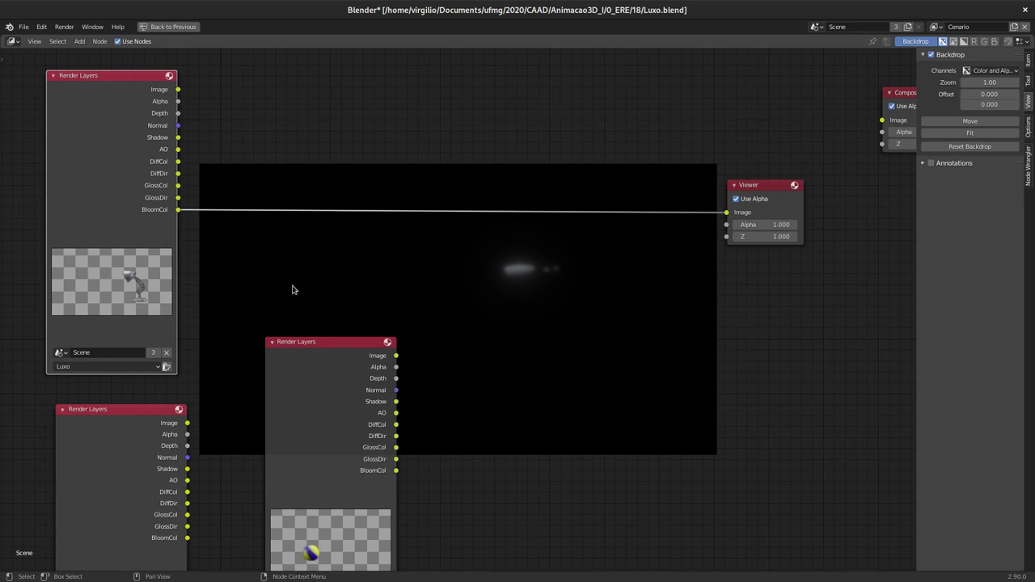
left_click_drag(722, 211, 725, 212)
Step: Add an Alpha Over node combining the Cenario floor and Bola ball images into the Viewer
key("ctrl+z")
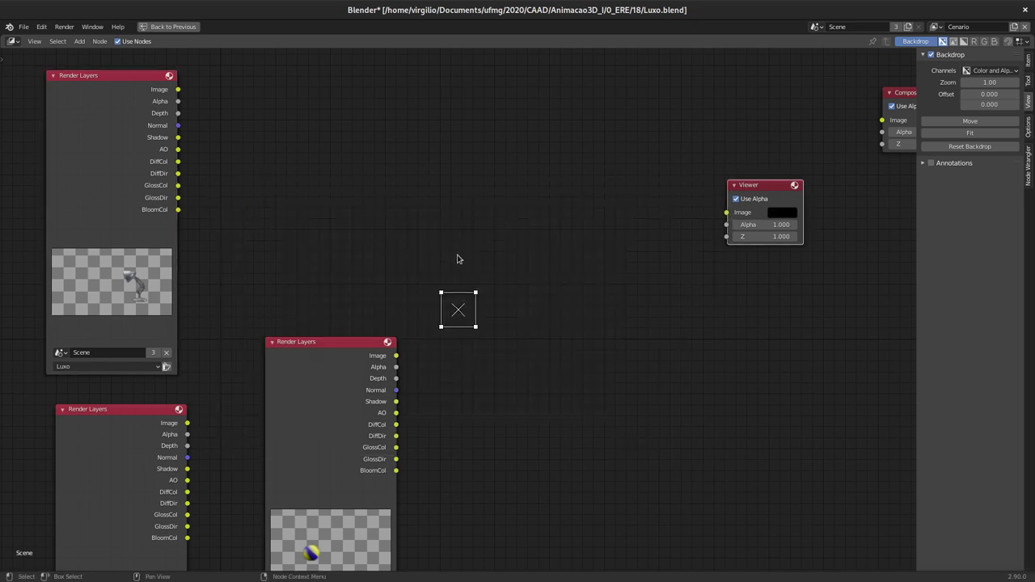
key("shift+a")
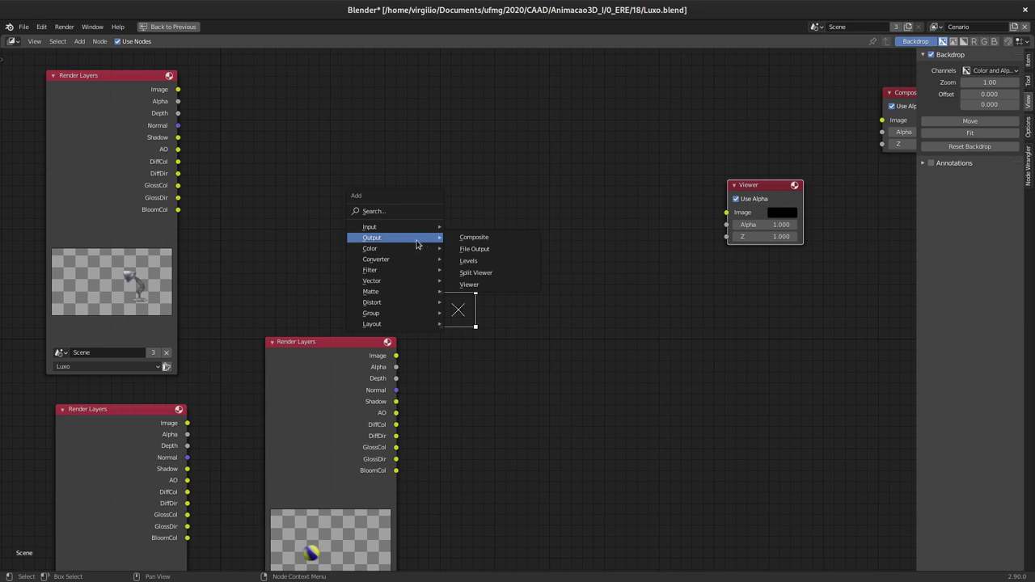
mouse_move(370, 248)
left_click(474, 247)
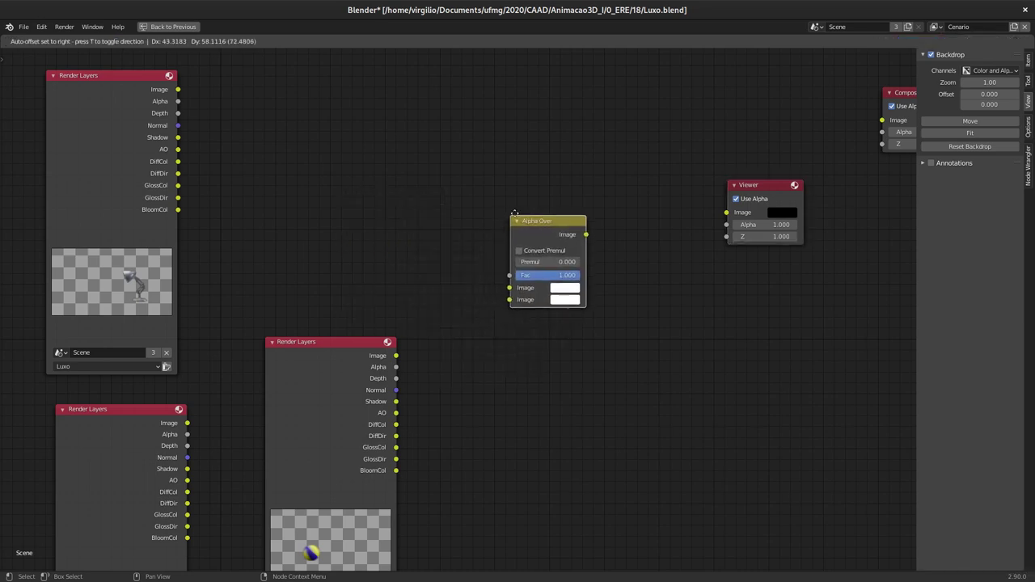
left_click(493, 177)
middle_click_drag(342, 277, 371, 197)
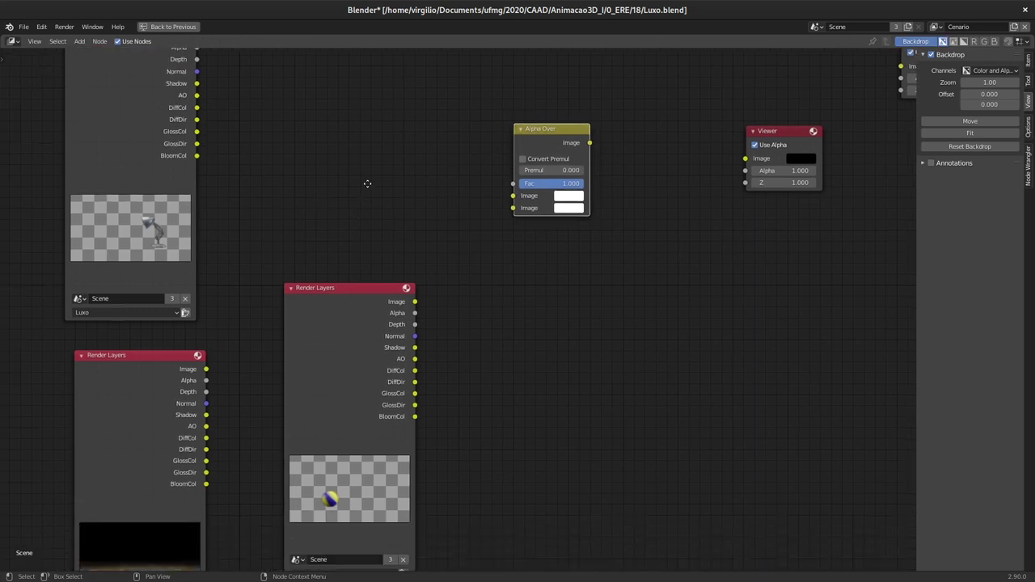
left_click_drag(347, 263, 296, 171)
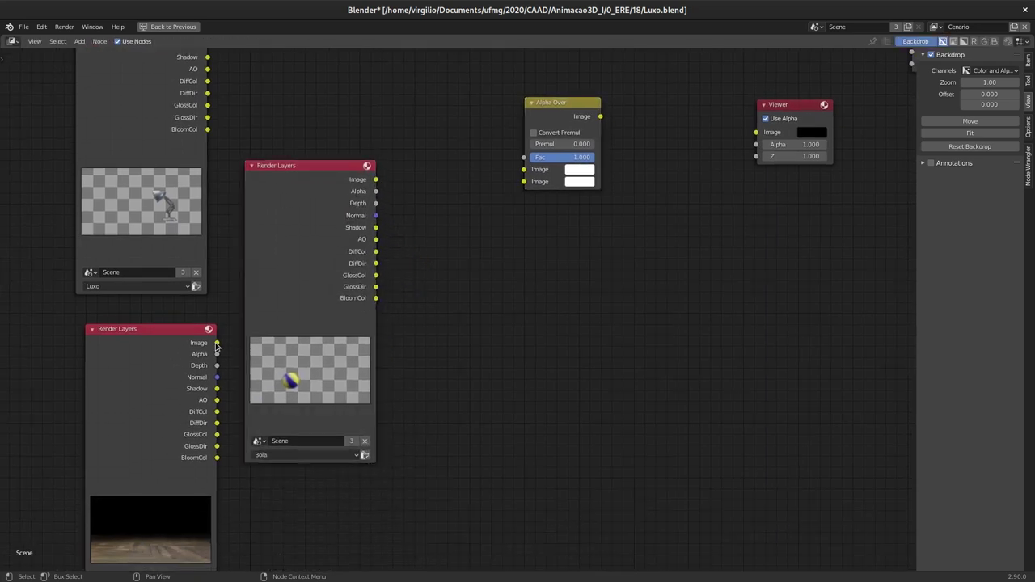
left_click_drag(217, 343, 524, 182)
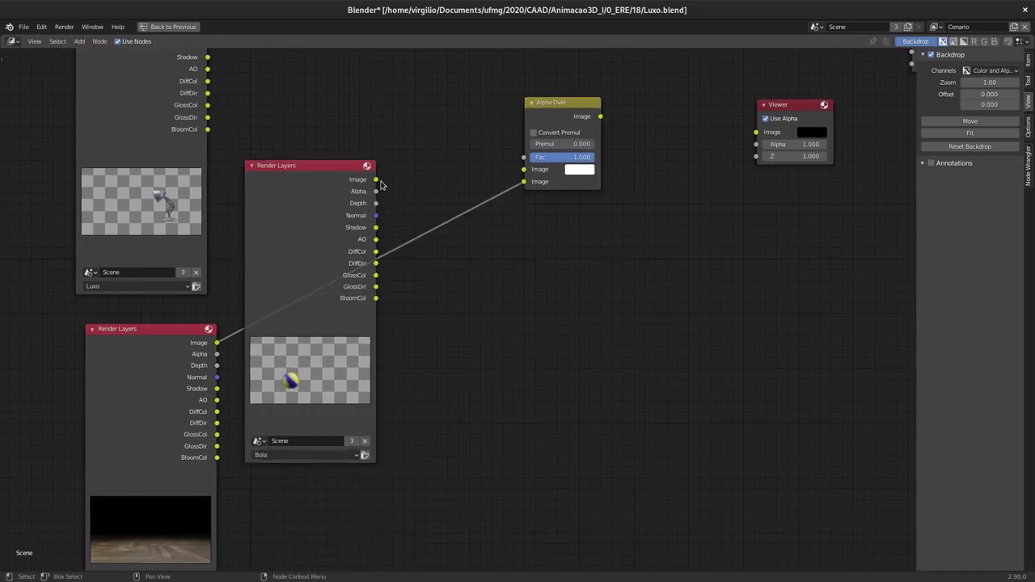
left_click_drag(376, 179, 524, 169)
left_click_drag(605, 117, 765, 137)
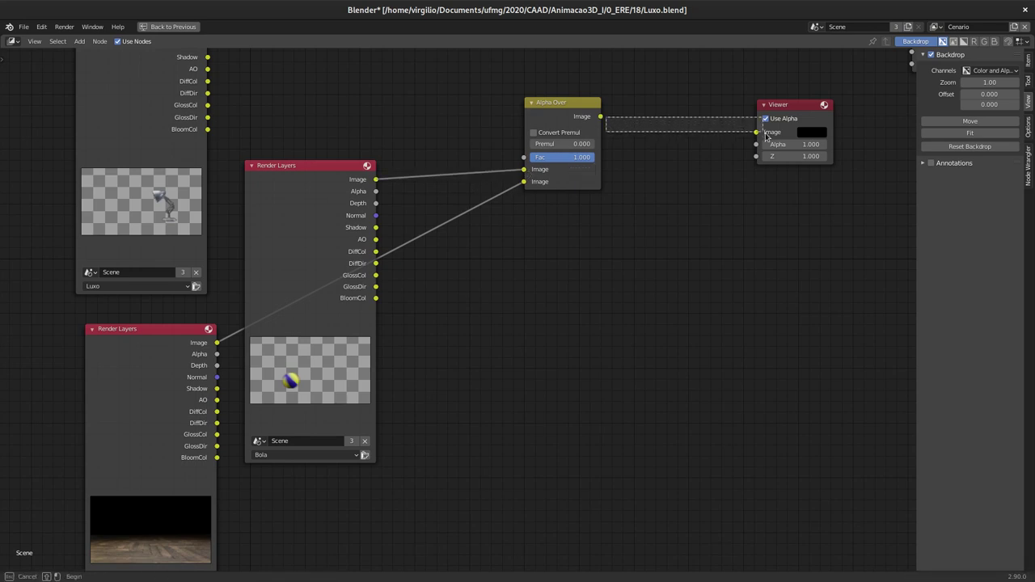
left_click_drag(600, 117, 756, 132)
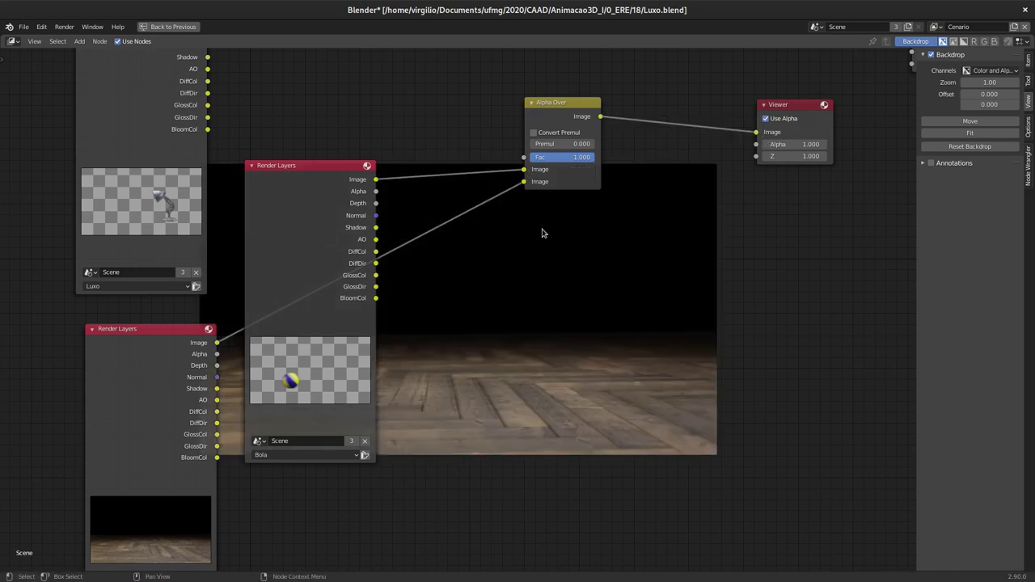
Step: Move the ball image to Alpha Over's other input, tidy nodes, and duplicate the Alpha Over
mouse_move(333, 172)
left_mouse_down()
mouse_move(502, 272)
mouse_move(357, 283)
left_mouse_up()
mouse_move(524, 181)
left_mouse_down()
mouse_move(527, 170)
mouse_move(524, 181)
left_mouse_up()
key("g")
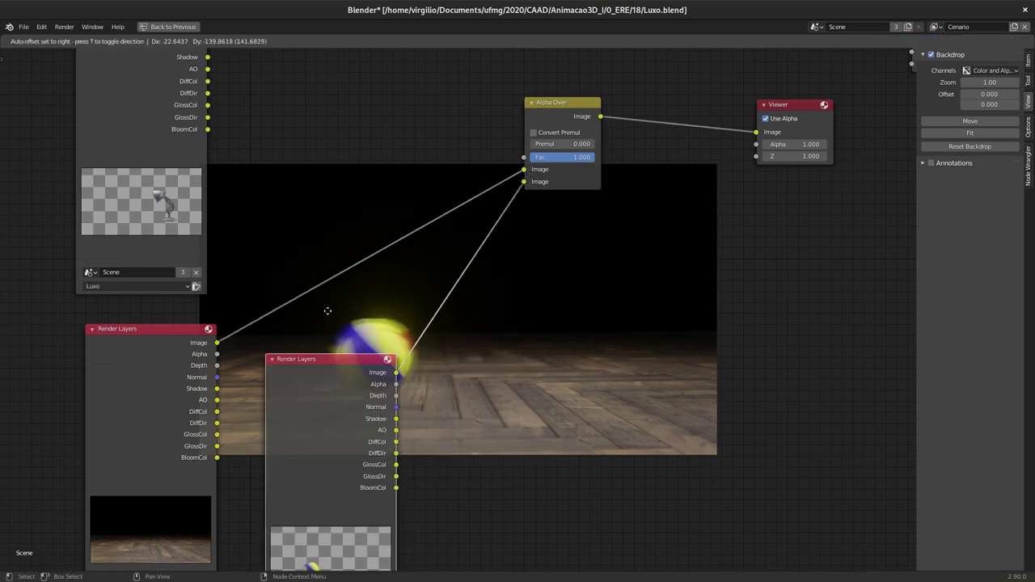
left_click(316, 205)
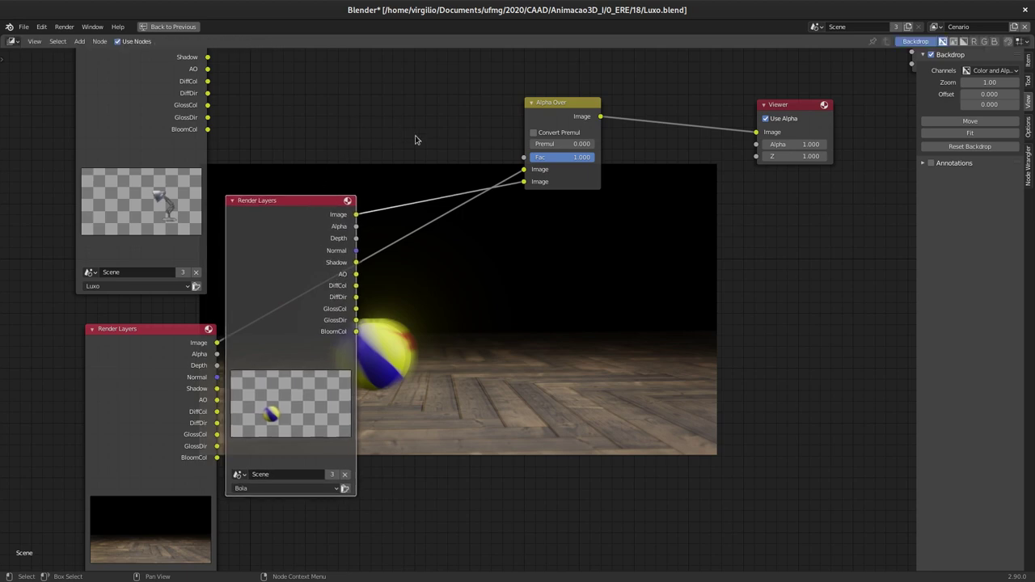
left_click_drag(570, 103, 463, 142)
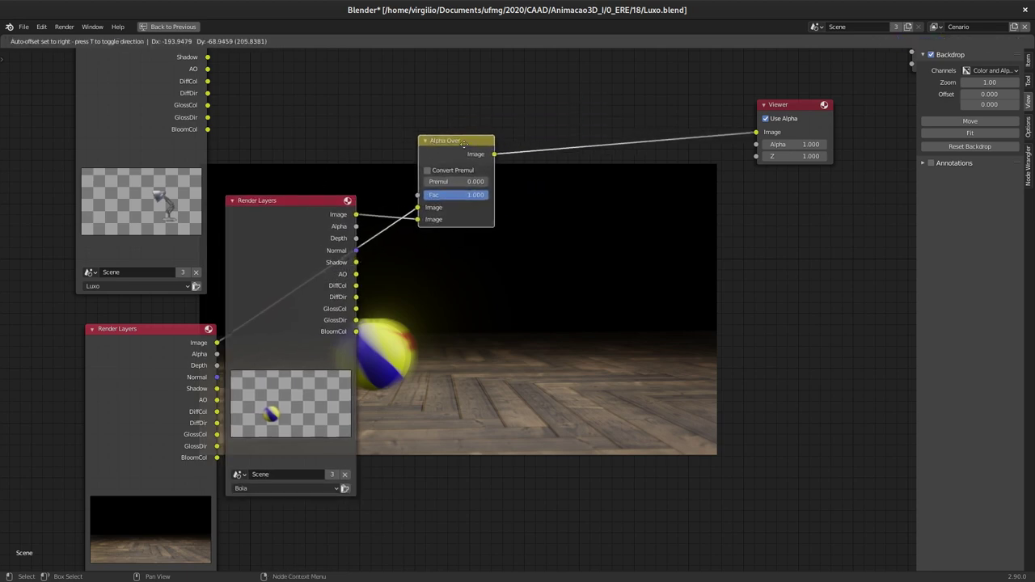
key("shift+d")
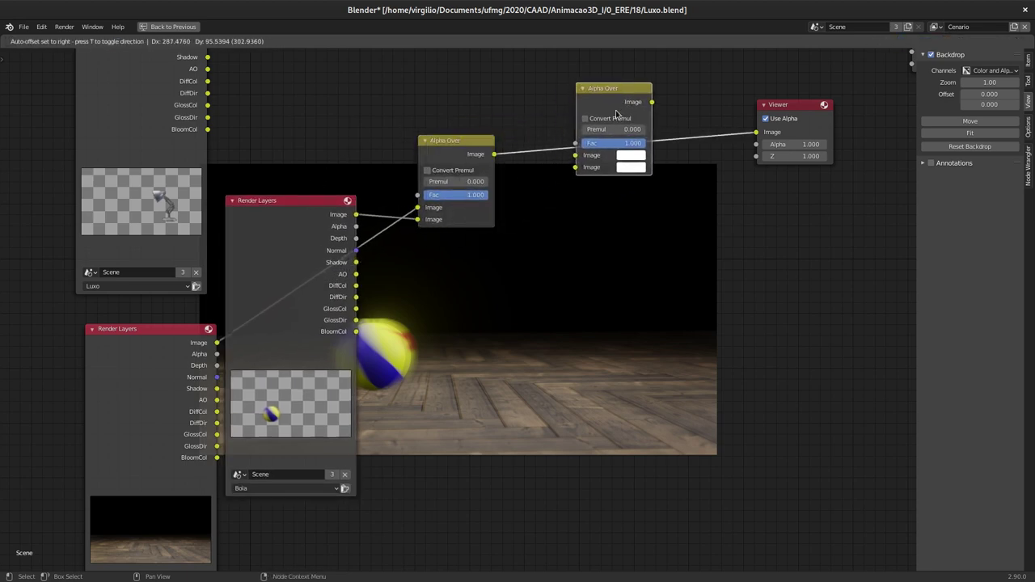
Step: Insert the duplicated Alpha Over before the Viewer and feed it the Luxo lamp Image
left_click(616, 114)
middle_click_drag(233, 73, 236, 152)
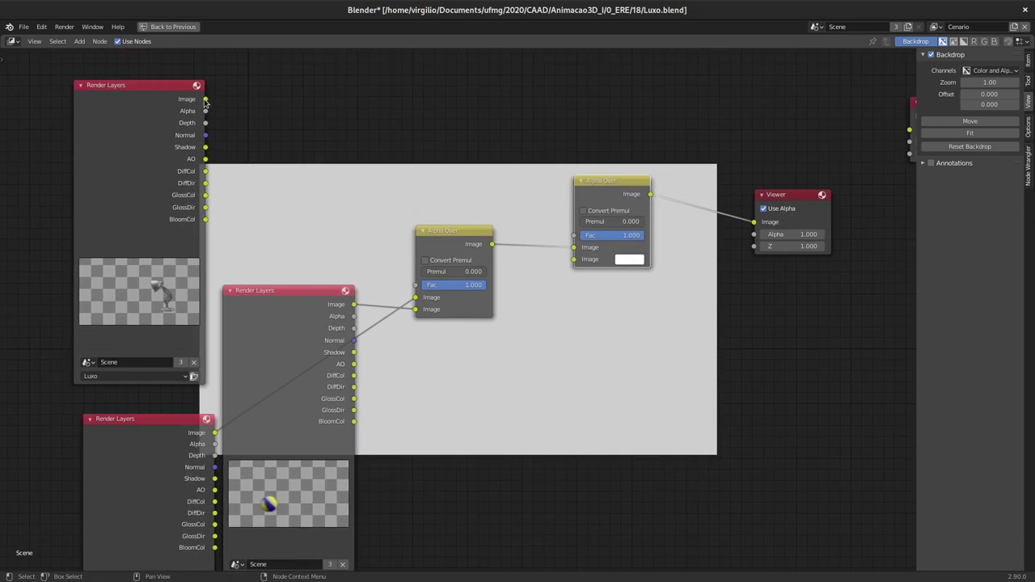
left_click_drag(205, 98, 573, 259)
left_click_drag(596, 181, 586, 162)
left_click(572, 192)
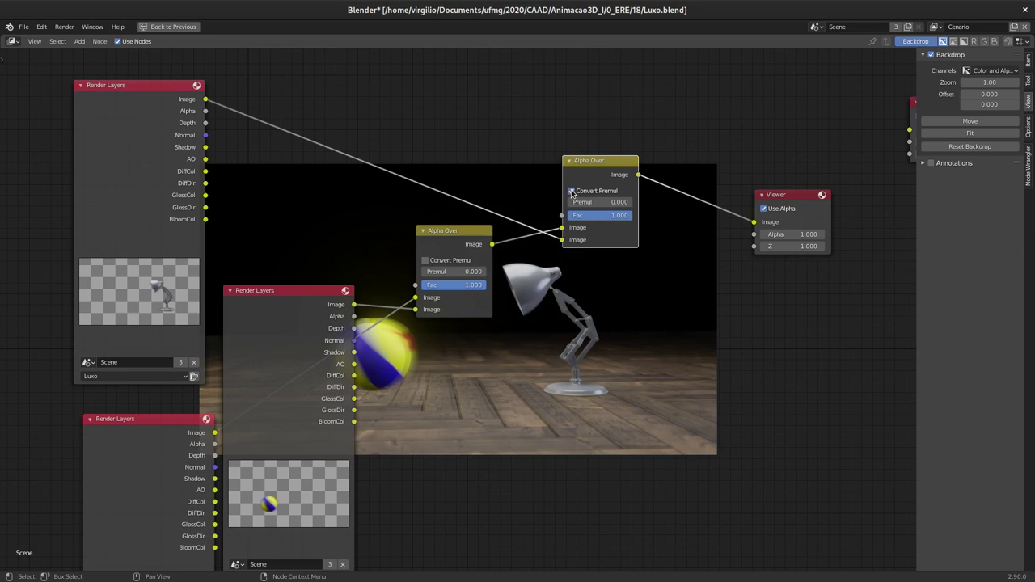
left_click(572, 192)
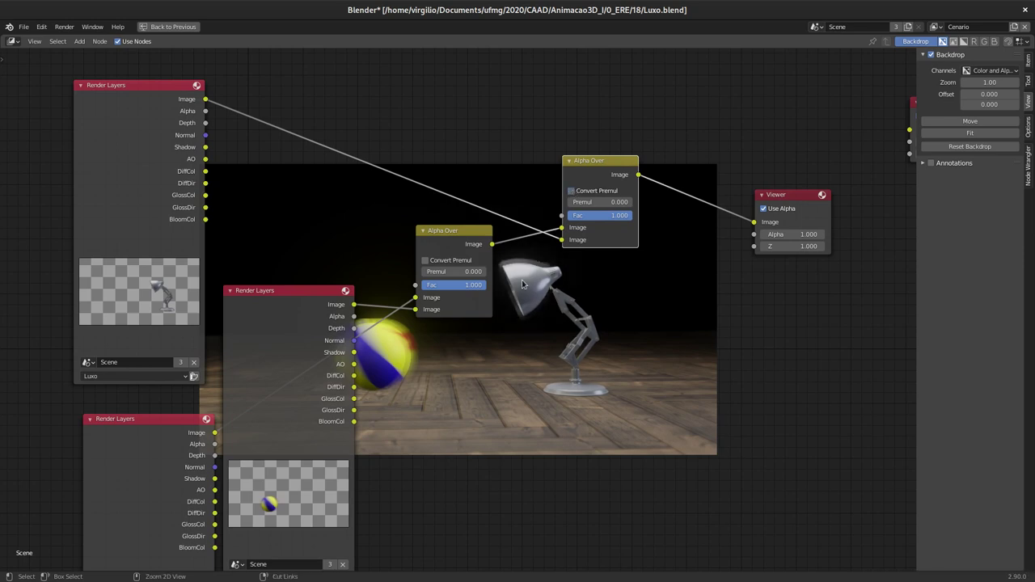
Step: Enable Convert Premul on both the ball's and the lamp's Alpha Over nodes
middle_click_drag(572, 194, 534, 198, "ctrl")
middle_click_drag(410, 247, 402, 159)
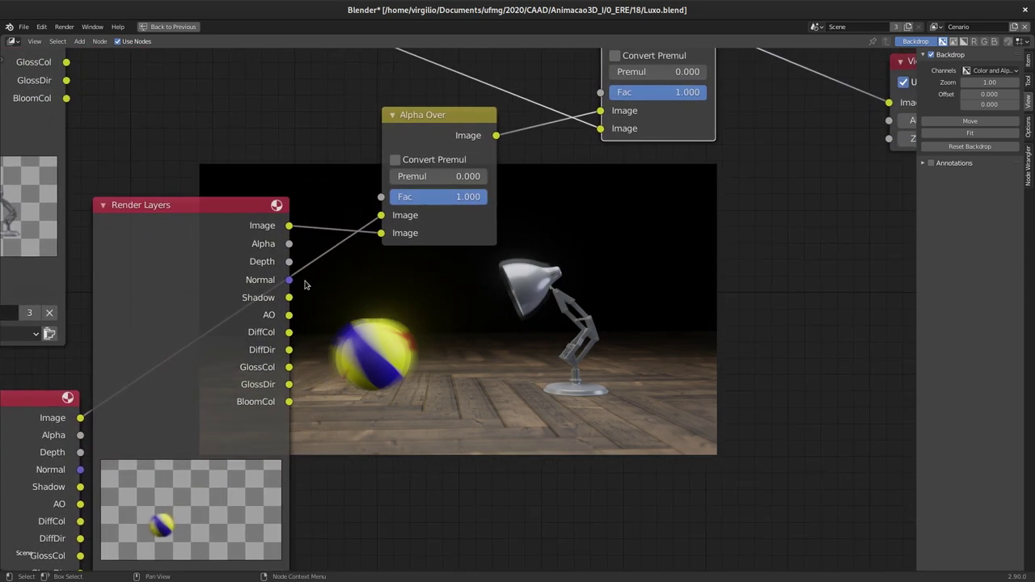
left_click(400, 150)
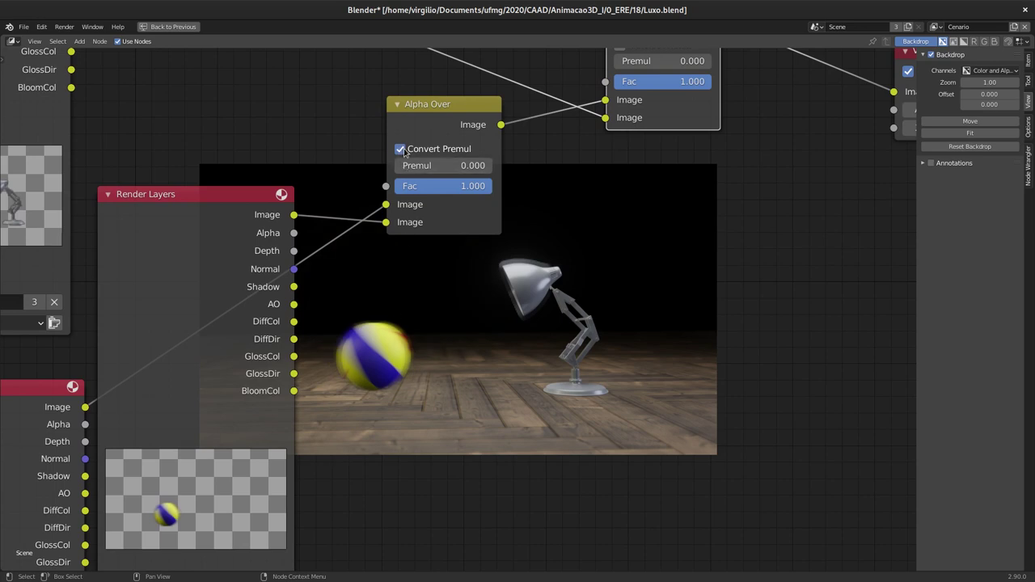
left_click(403, 151)
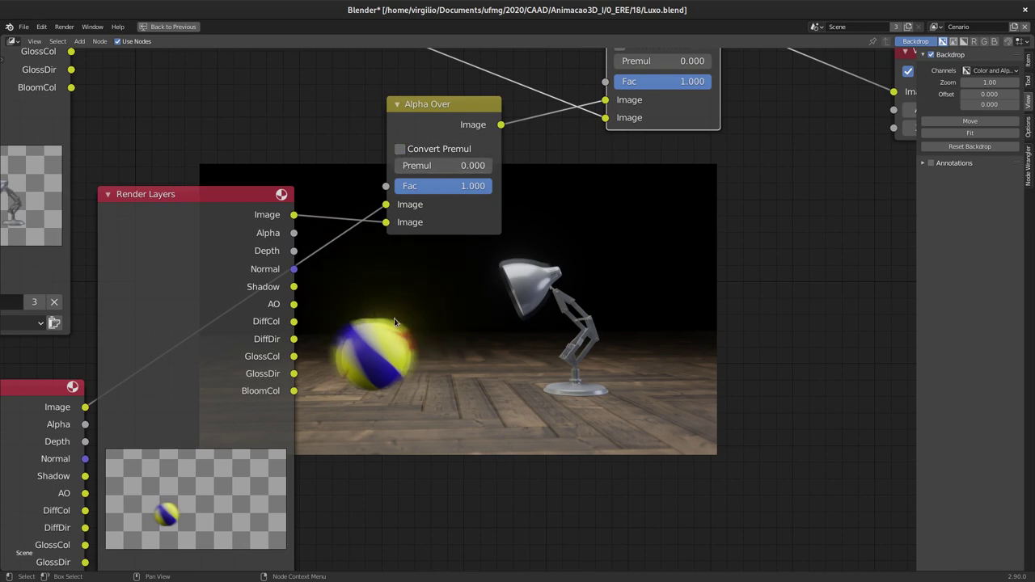
left_click(401, 149)
middle_click_drag(562, 157, 431, 229)
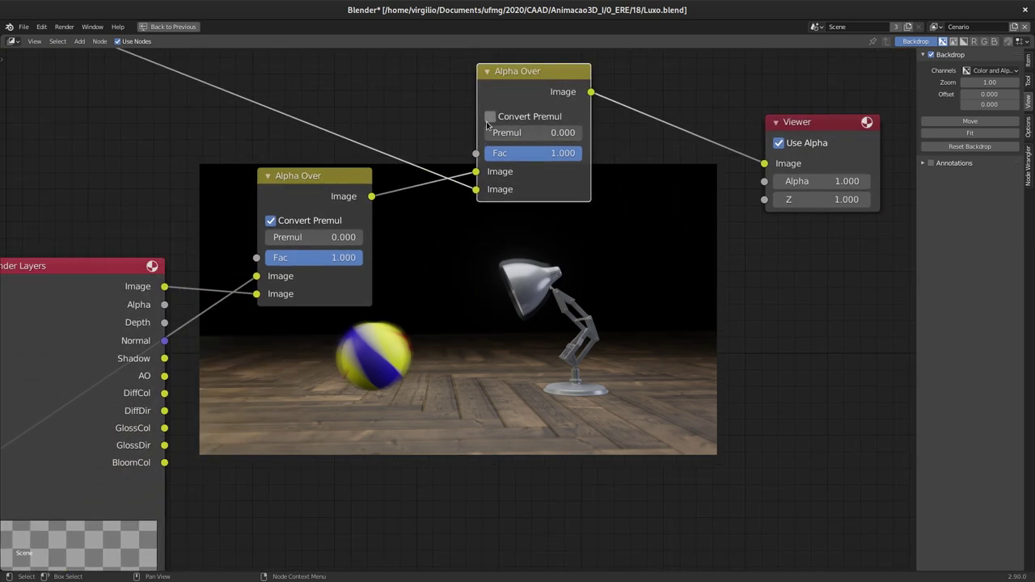
left_click(489, 119)
Step: Tidy the layout of the Render Layers, Alpha Over and Viewer nodes
scroll(564, 377, "down", 1)
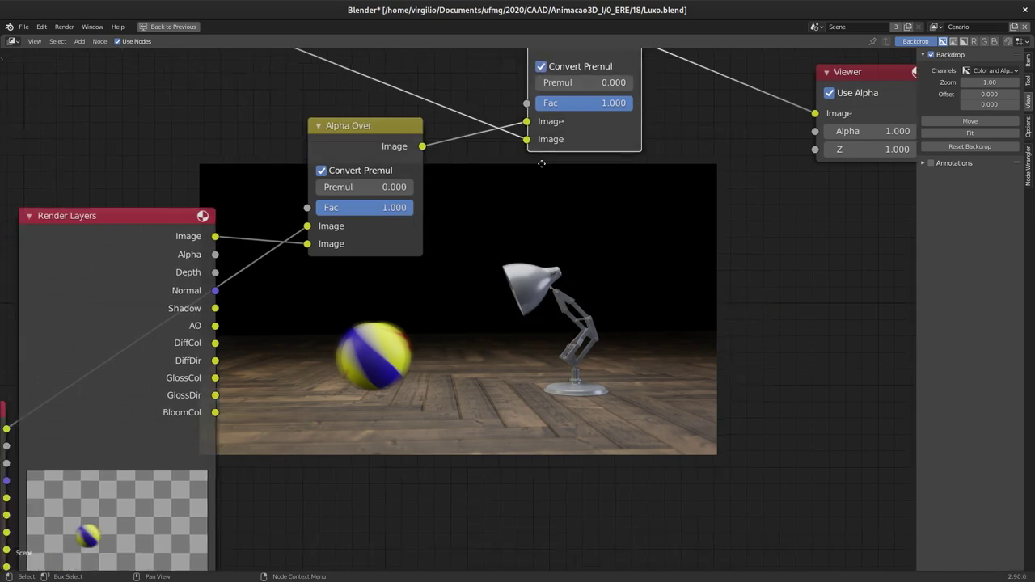
scroll(437, 287, "down", 3)
left_click_drag(303, 248, 337, 301)
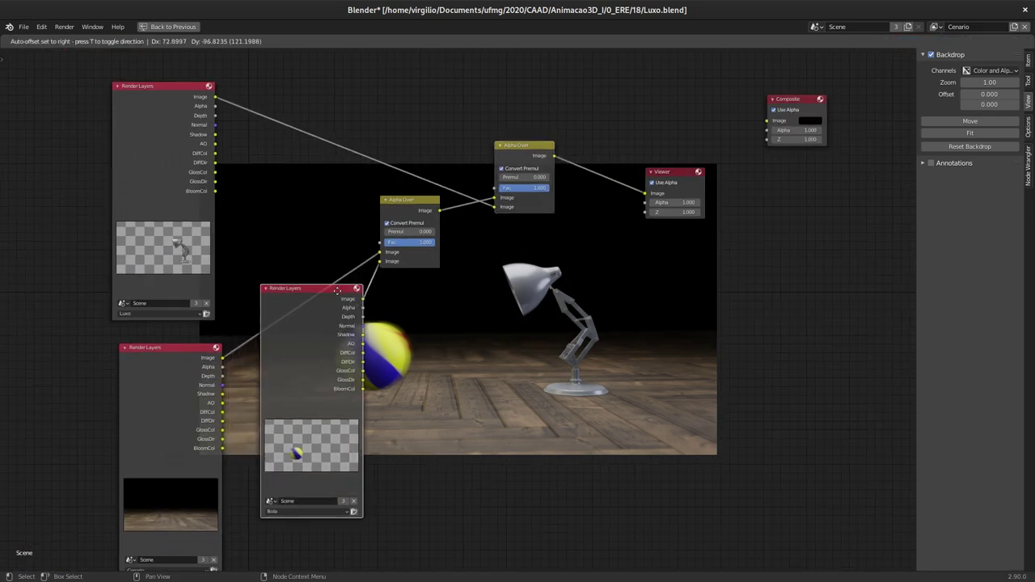
left_click_drag(411, 201, 406, 211)
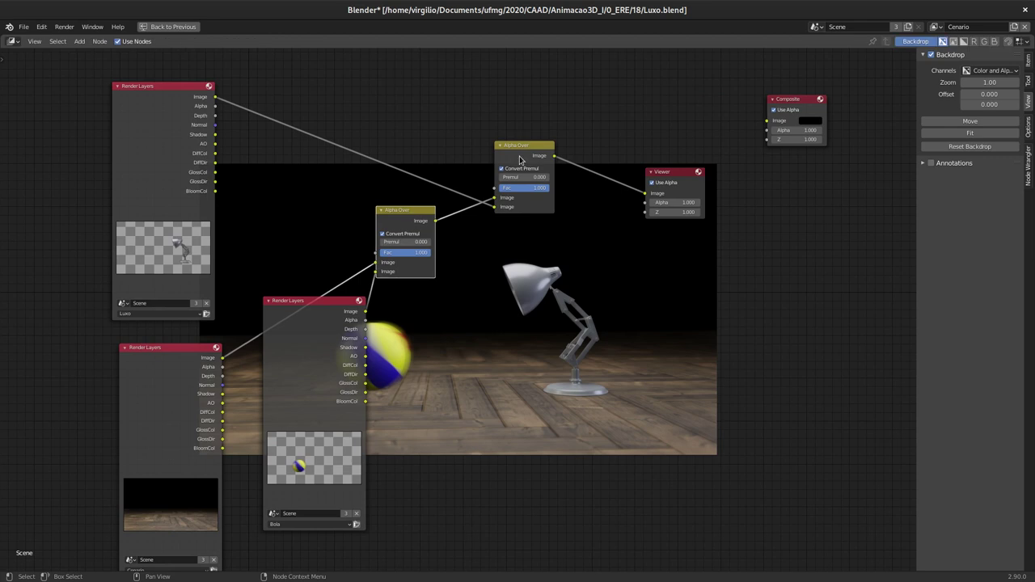
left_click_drag(522, 146, 499, 136)
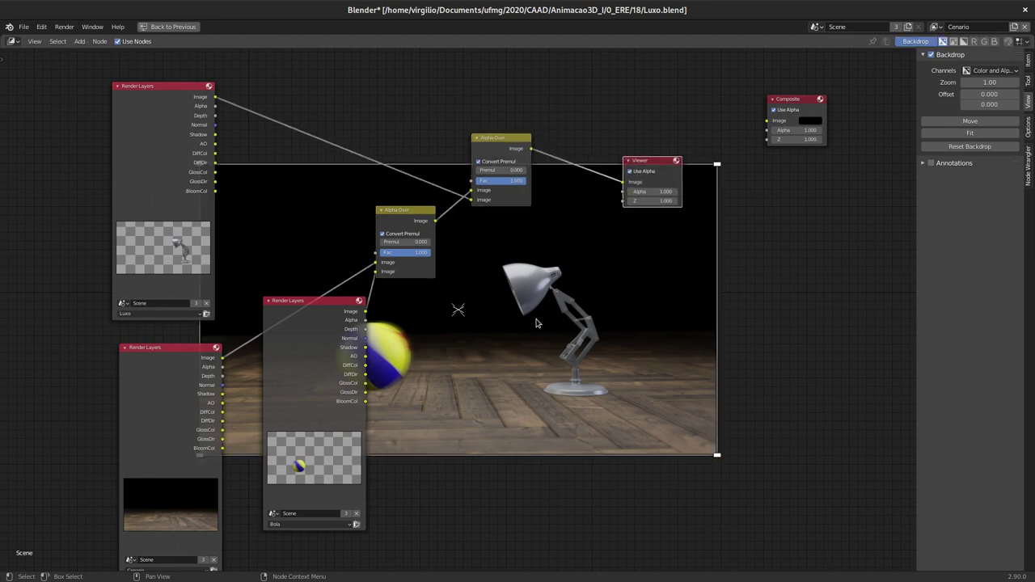
left_click_drag(319, 304, 316, 341)
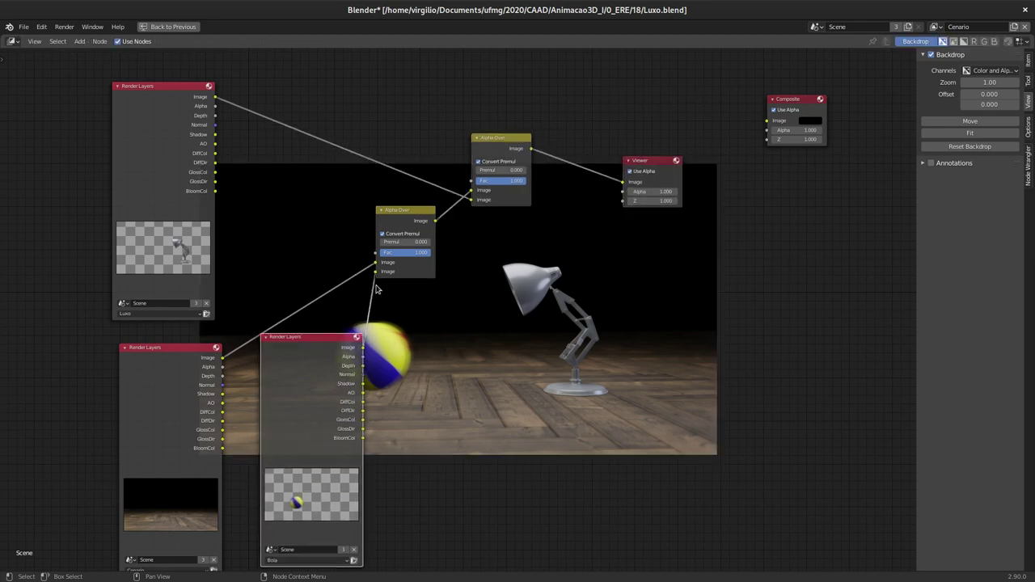
scroll(388, 306, "right", 1, "ctrl")
scroll(394, 305, "right", 2, "ctrl")
scroll(459, 279, "left", 2, "ctrl")
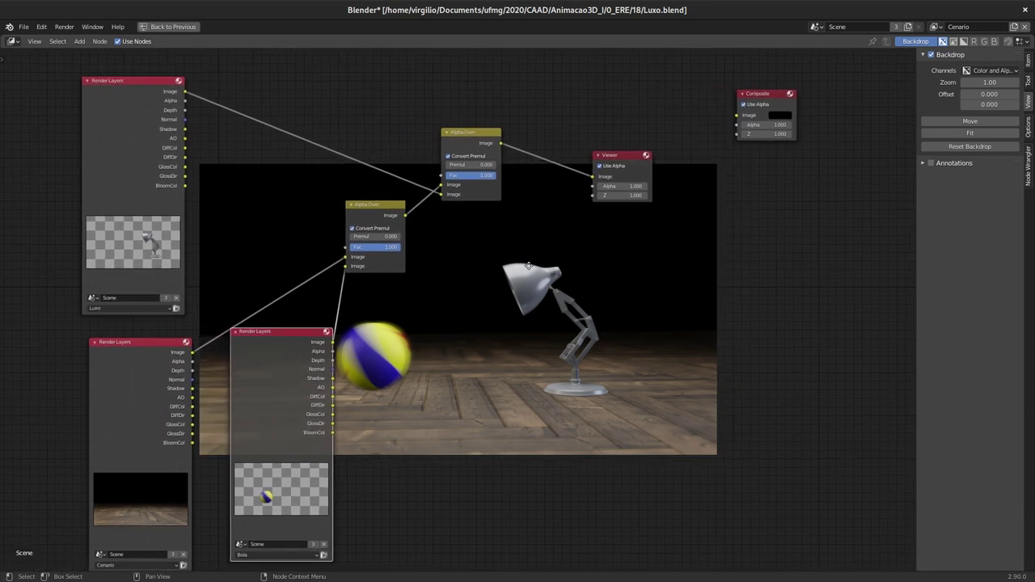
left_click_drag(371, 214, 394, 236)
left_click_drag(457, 151, 491, 164)
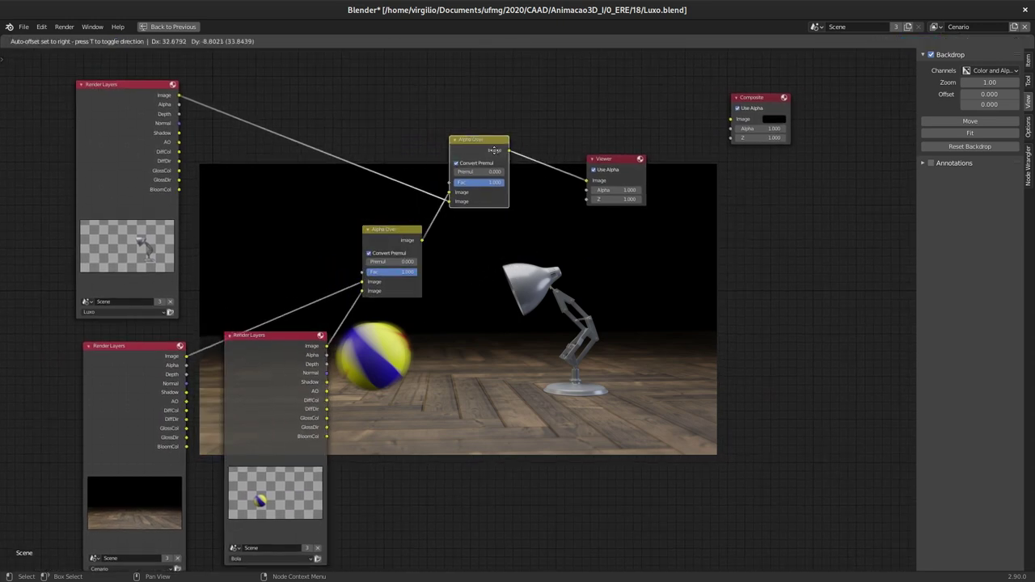
left_click(491, 164, "ctrl+shift")
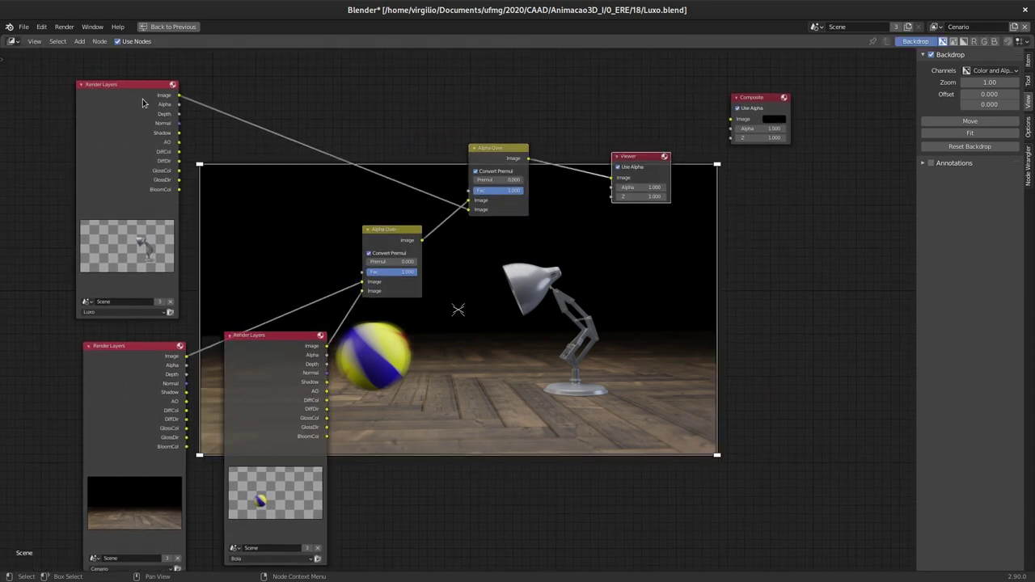
left_click_drag(138, 93, 97, 84)
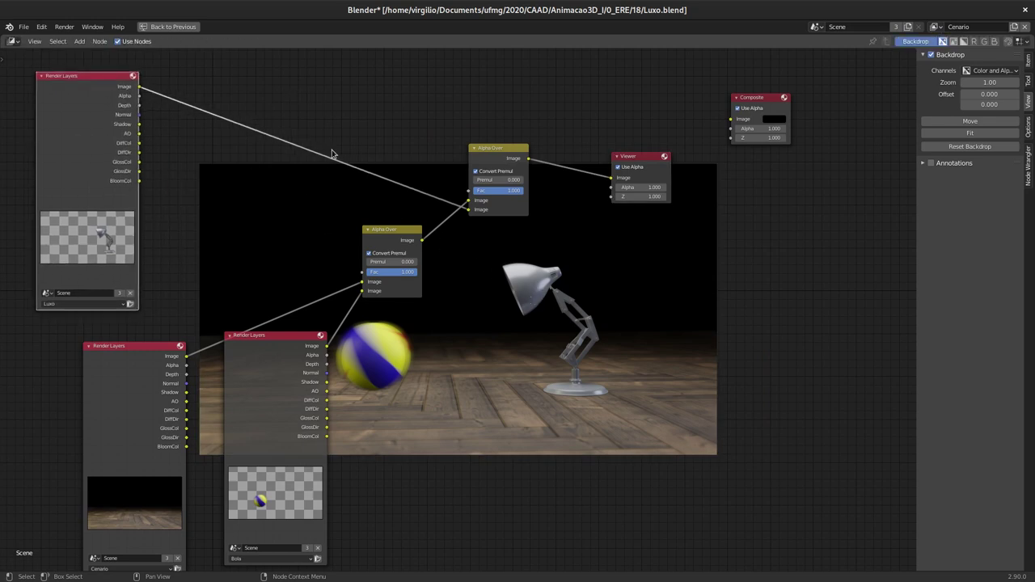
left_click_drag(84, 91, 84, 82)
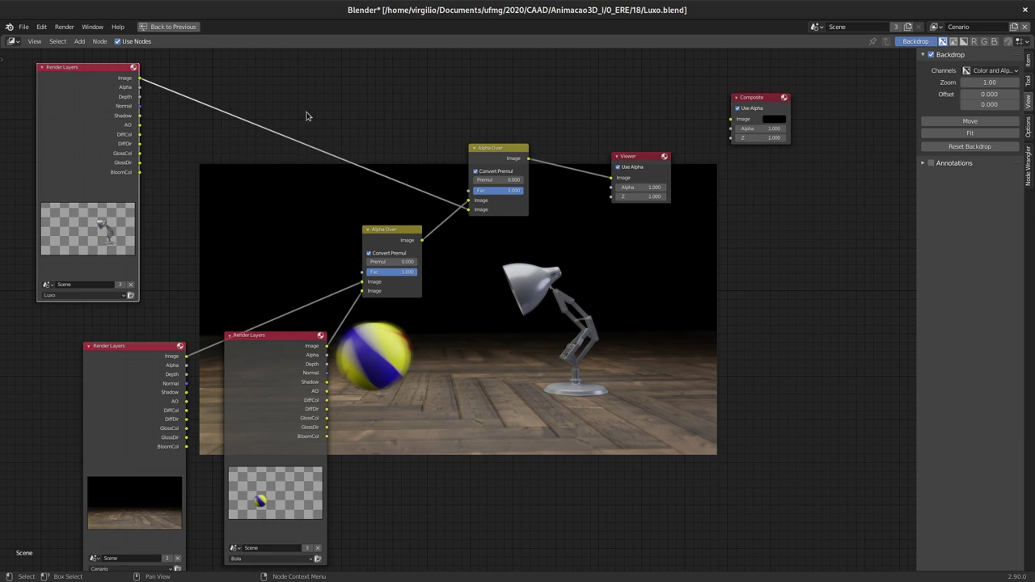
Step: Insert a Hue Saturation Value node on the lamp's link and raise Saturation to 2.000
key("shift+a")
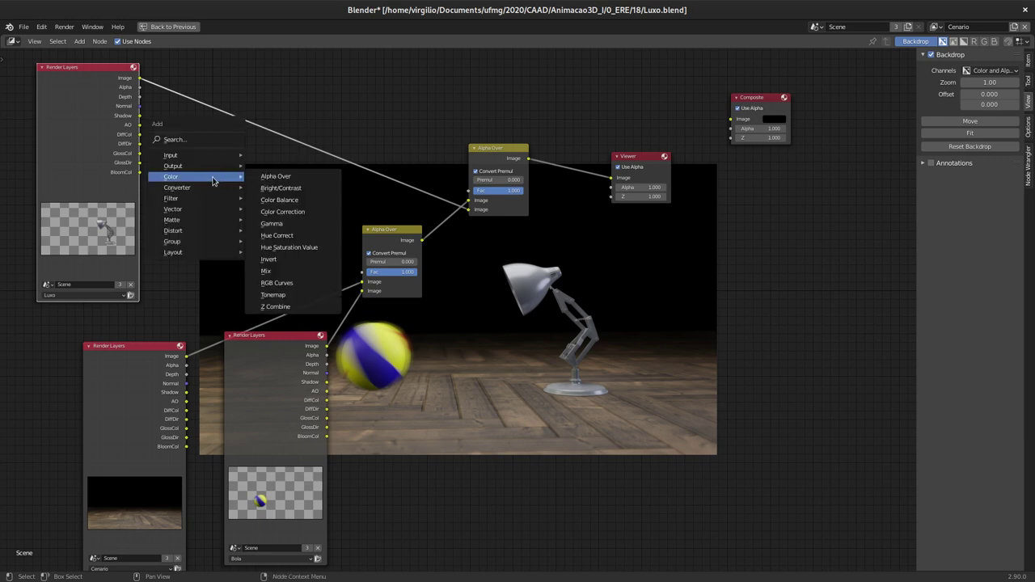
left_click(283, 247)
left_click(284, 173)
scroll(283, 173, "up", 1)
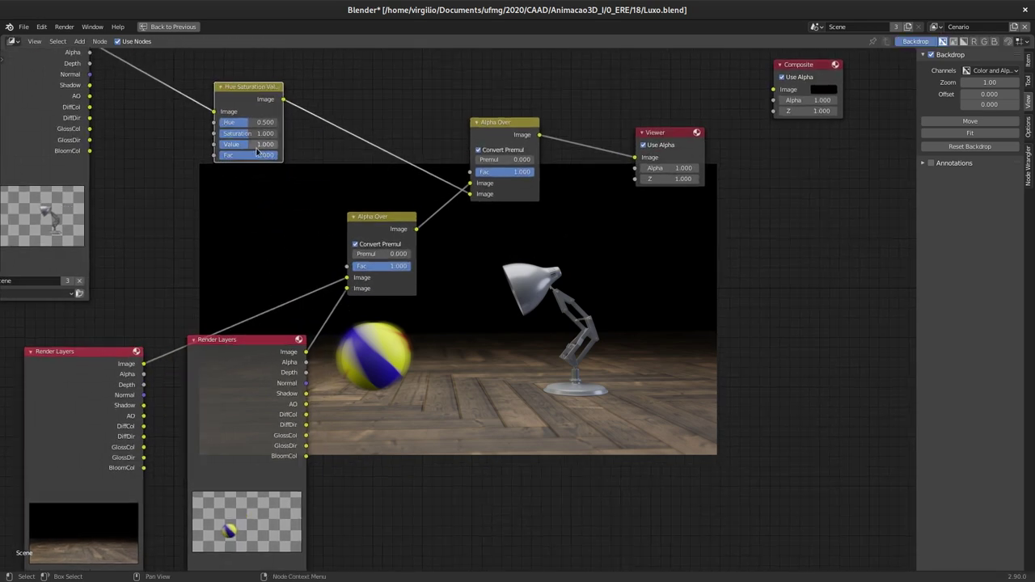
middle_click_drag(257, 151, 289, 169)
left_click_drag(270, 152, 251, 152)
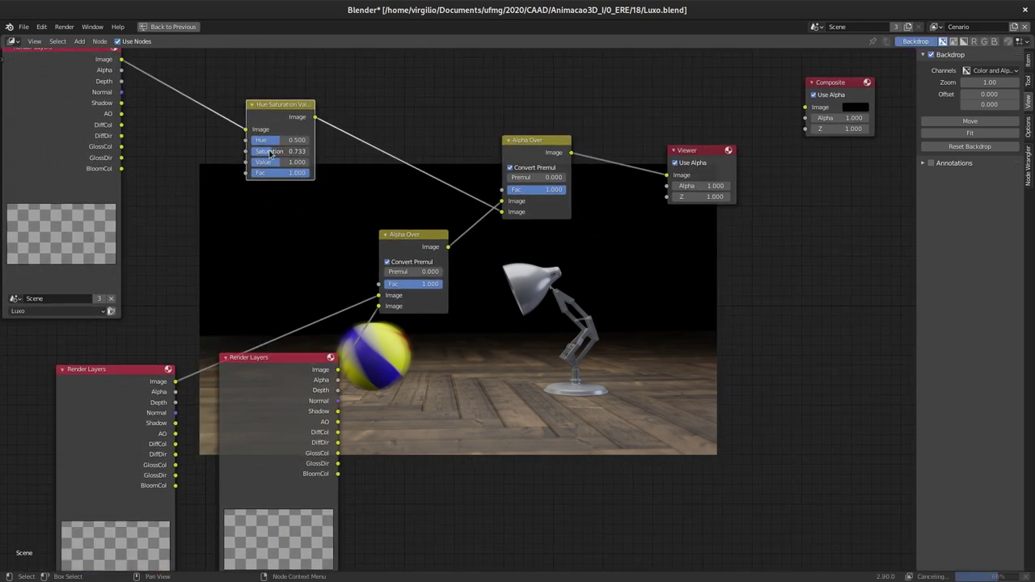
left_click_drag(254, 152, 348, 154)
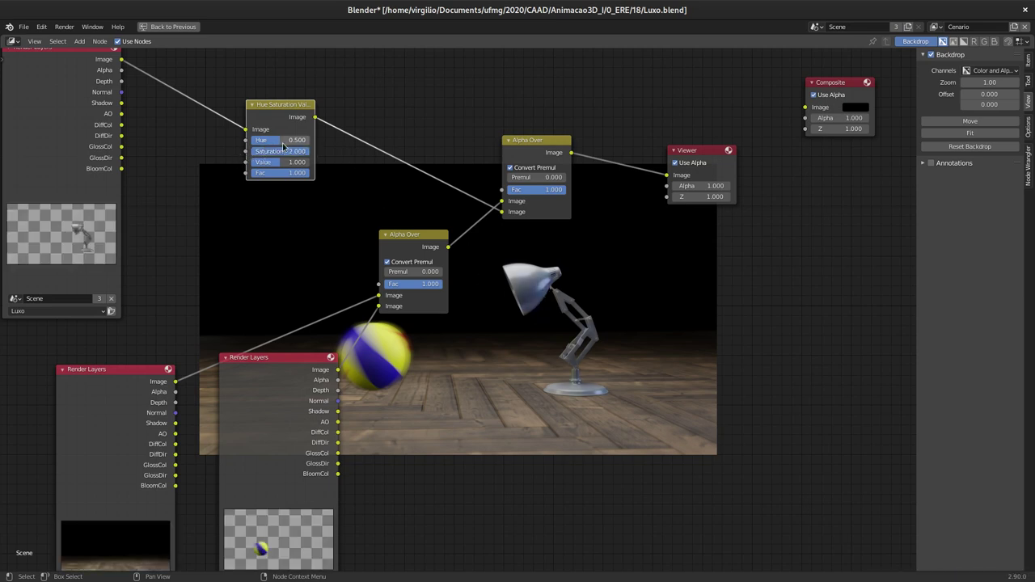
Step: Set Hue to 0.475 and Value to 1.617, then rearrange the surrounding nodes
mouse_move(261, 140)
left_mouse_down()
mouse_move(280, 142)
mouse_move(263, 141)
mouse_move(260, 162)
left_mouse_up()
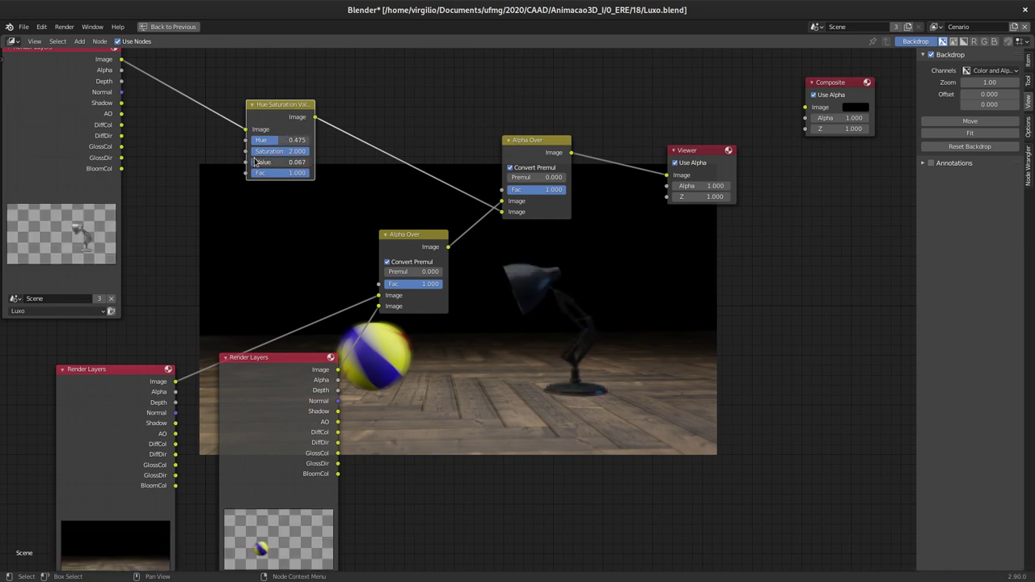
left_click_drag(260, 162, 300, 163)
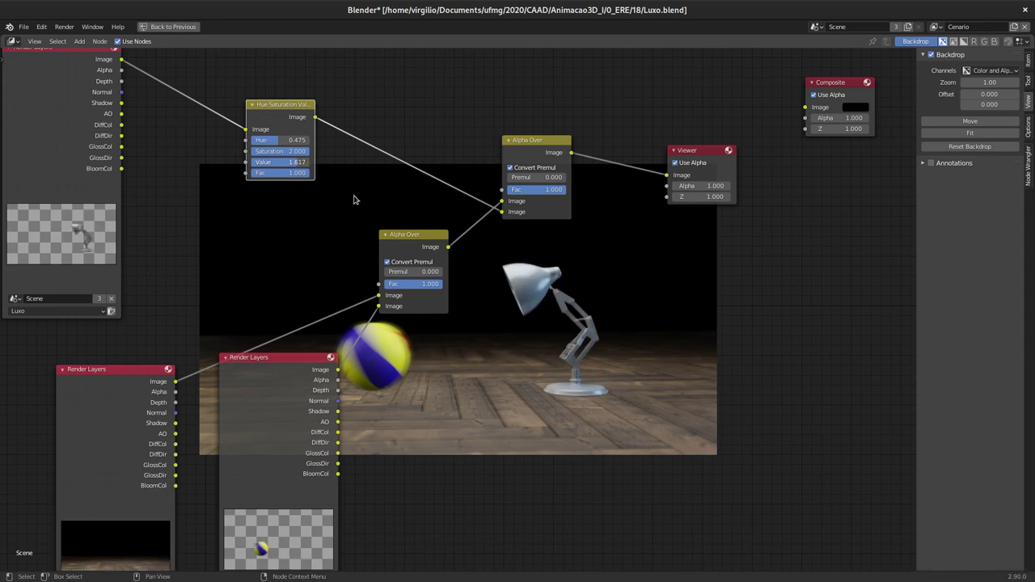
scroll(372, 195, "down", 1, "shift")
scroll(374, 223, "down", 2, "shift")
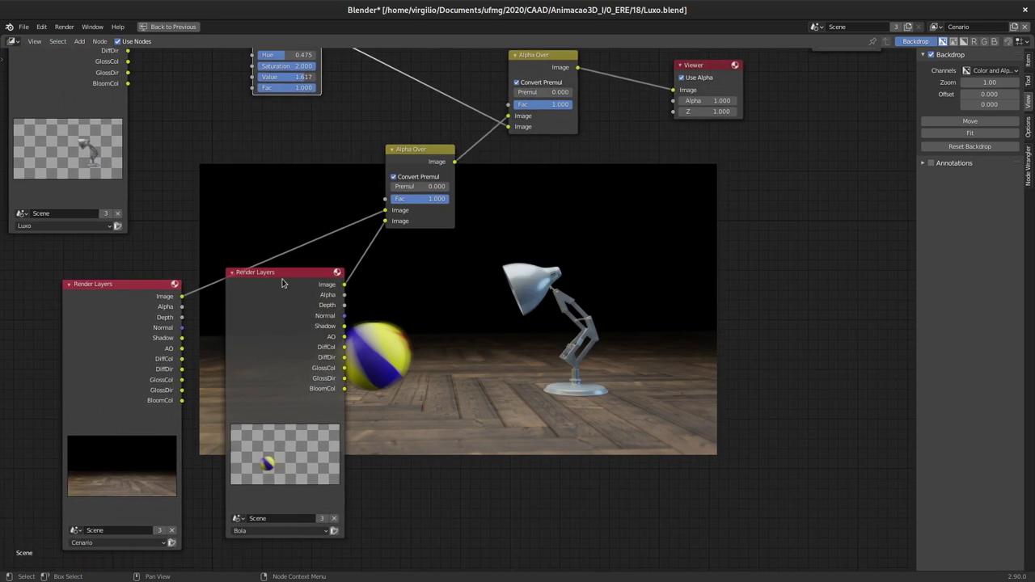
left_click_drag(137, 291, 97, 263)
left_click_drag(261, 283, 220, 305)
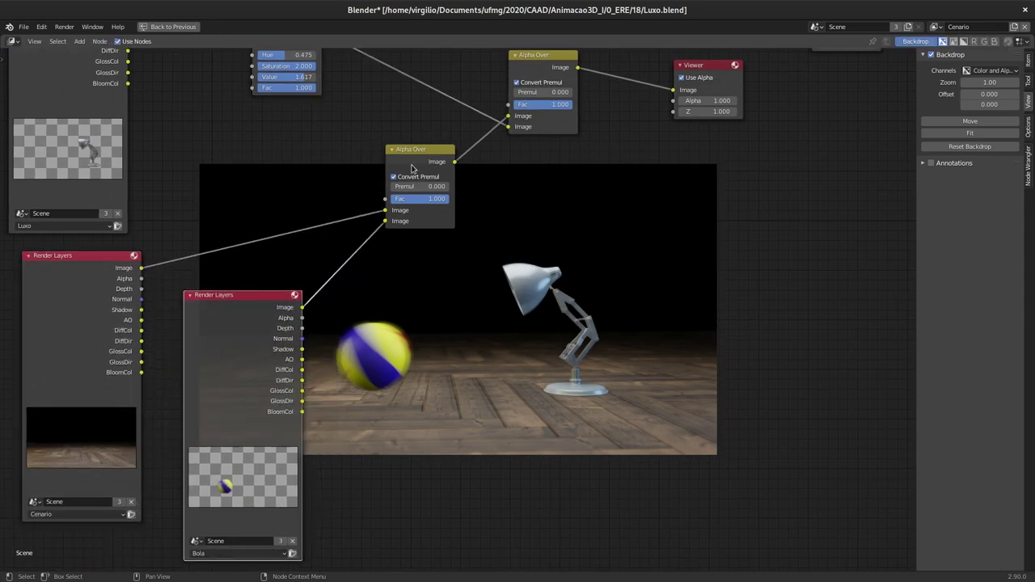
left_click_drag(426, 149, 442, 136)
key("shift+a")
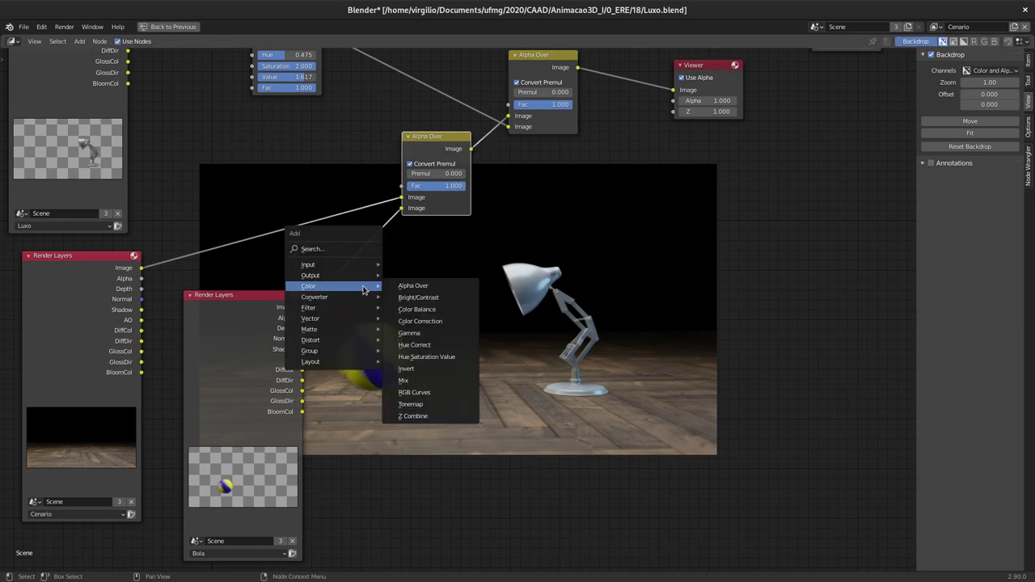
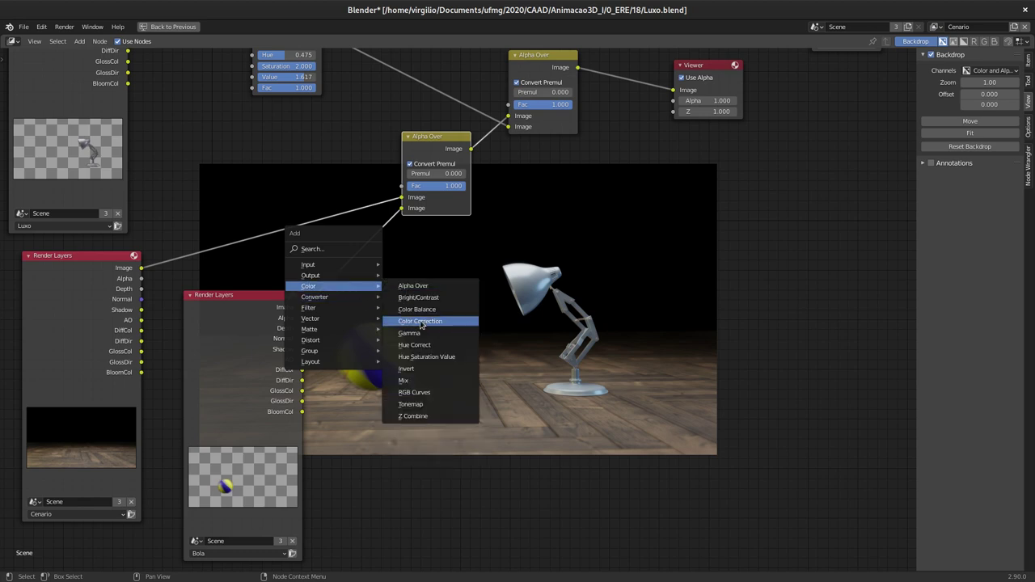
Step: Try a Color Correction node on the lamp link (shadow saturation 4.000, gamma 0.786), then dissolve it
left_click(420, 321)
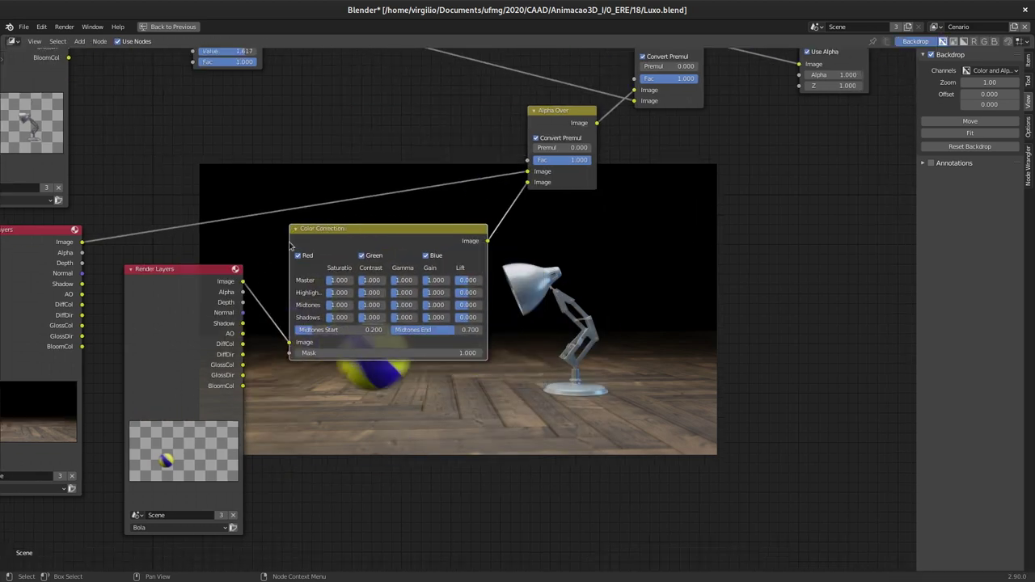
middle_click_drag(217, 178, 186, 163)
left_click_drag(232, 238, 296, 241)
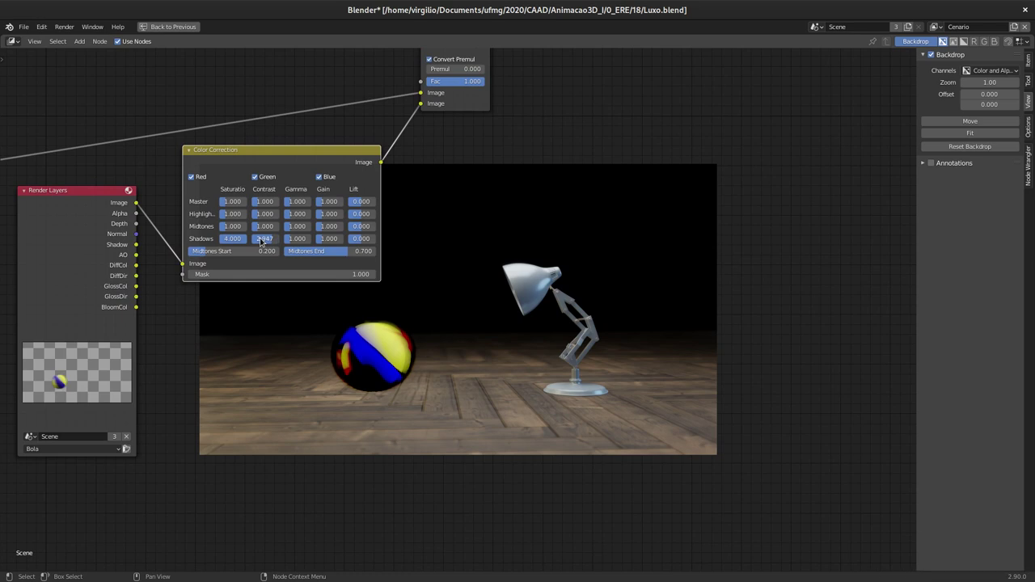
mouse_move(267, 240)
left_mouse_down()
mouse_move(257, 242)
mouse_move(293, 241)
left_mouse_up()
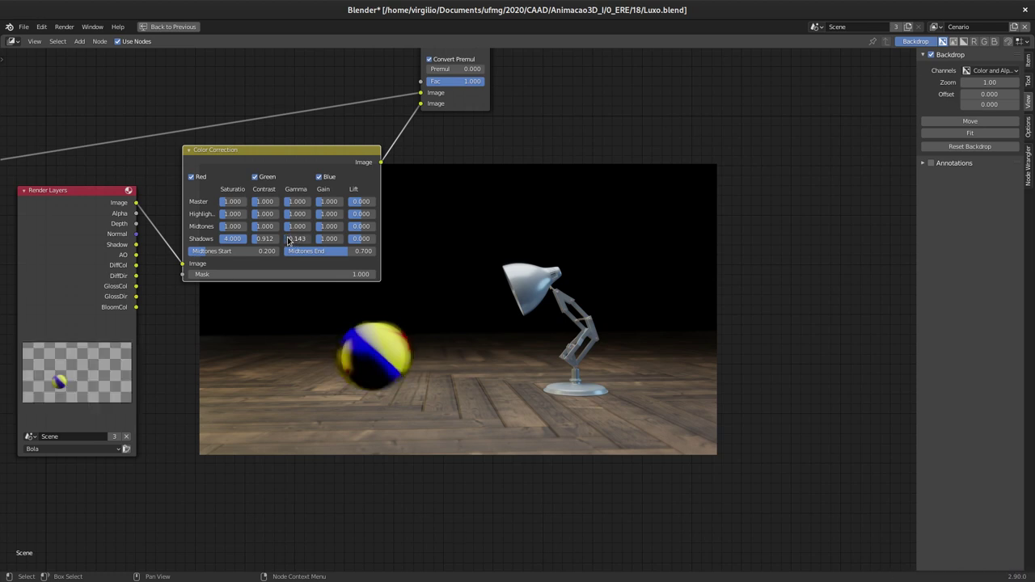
left_click_drag(293, 241, 291, 241)
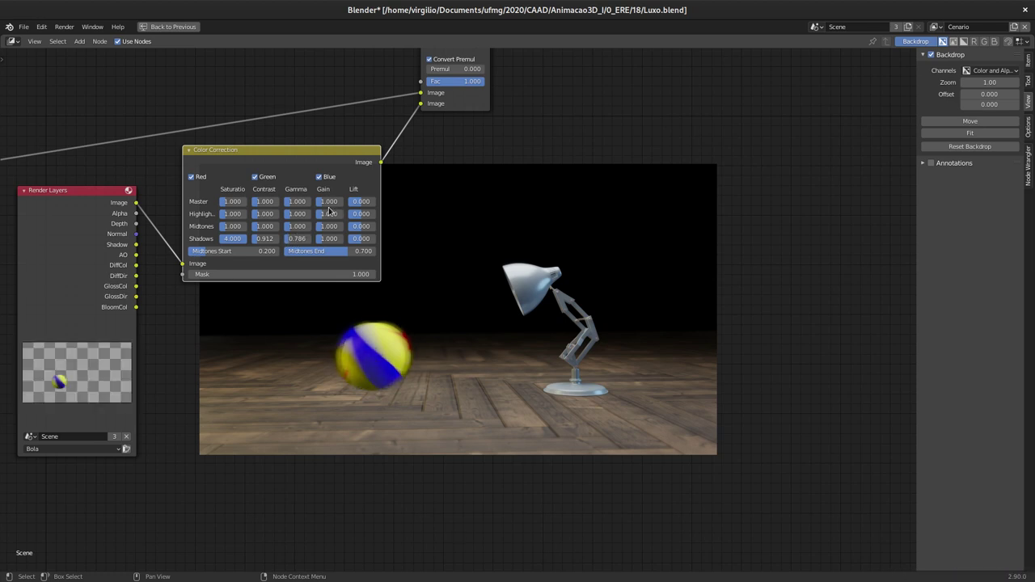
left_click_drag(328, 203, 335, 216)
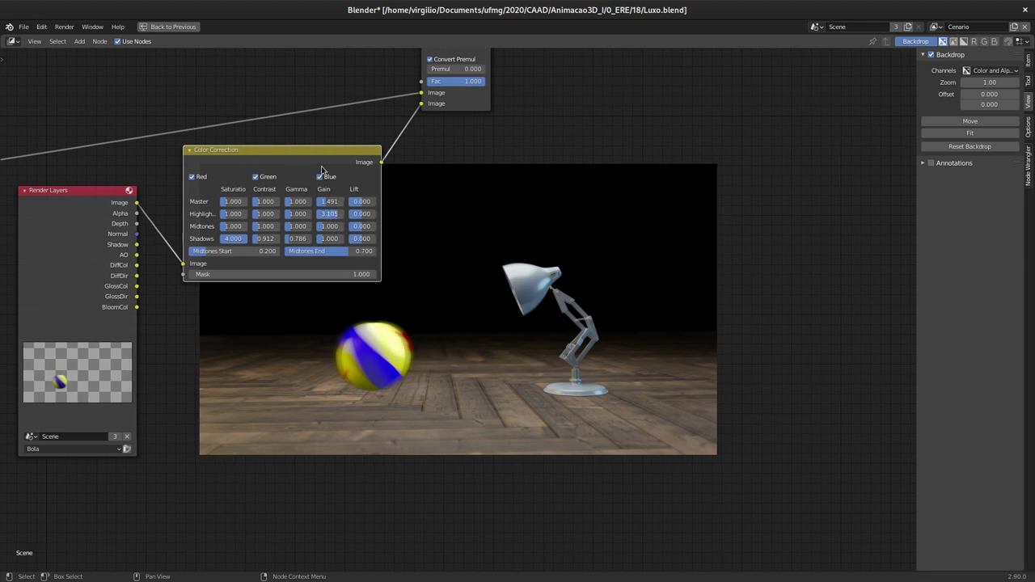
key("ctrl+x")
Step: Pan the node tree and reposition the Hue Saturation Value and lower Alpha Over nodes
middle_click_drag(321, 175, 362, 233)
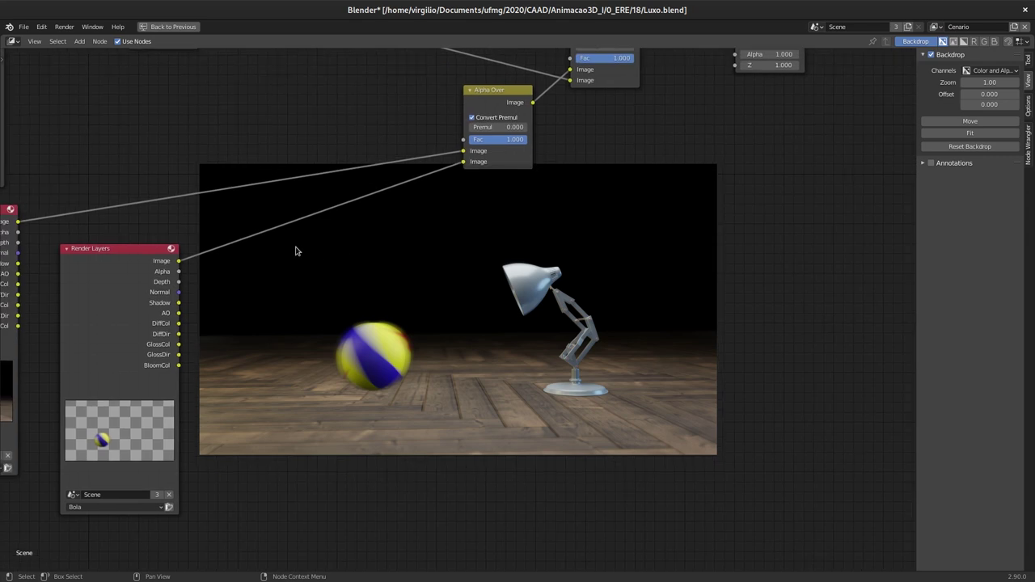
key("shift+a")
key("Escape")
mouse_move(395, 223)
middle_mouse_down()
mouse_move(469, 189)
mouse_move(479, 201)
middle_mouse_up()
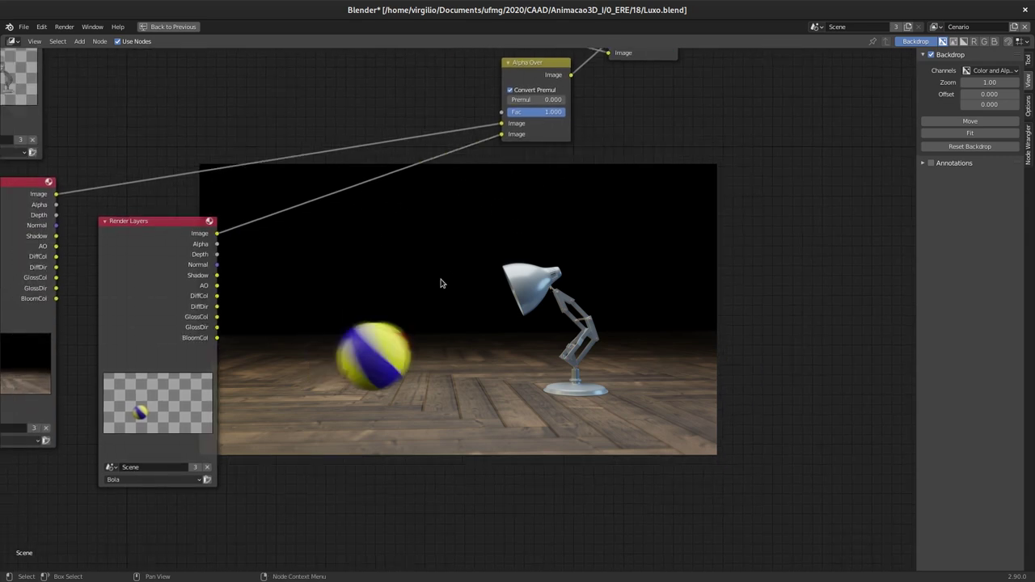
scroll(340, 238, "up", 3, "shift")
scroll(316, 259, "up", 2, "shift")
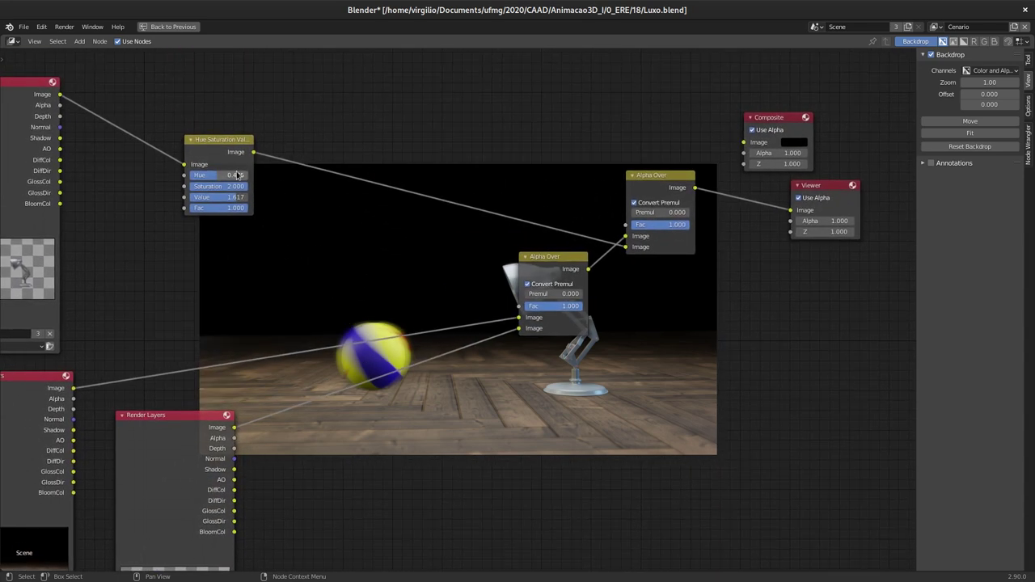
left_click_drag(219, 144, 194, 141)
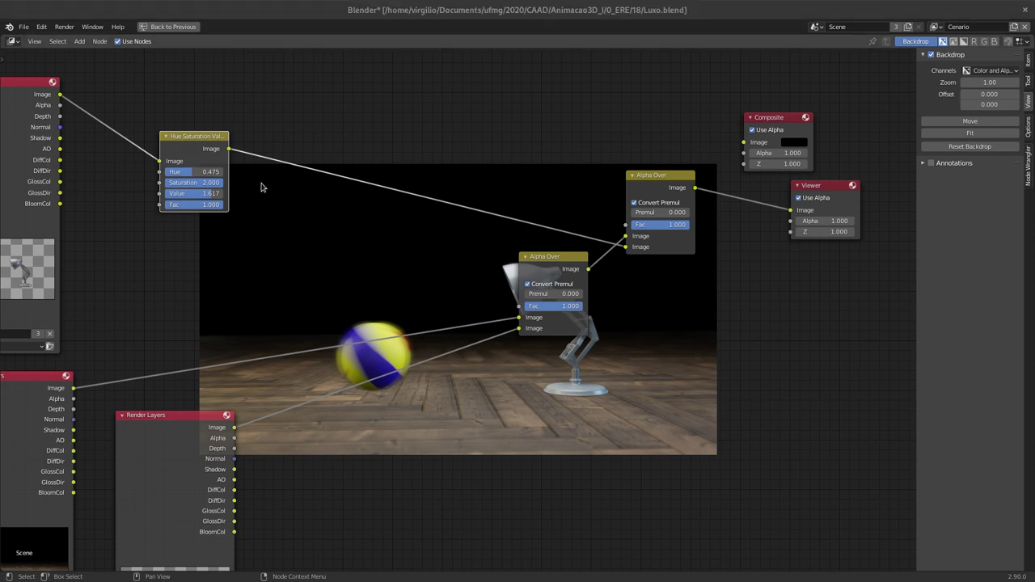
middle_click_drag(186, 232, 229, 225)
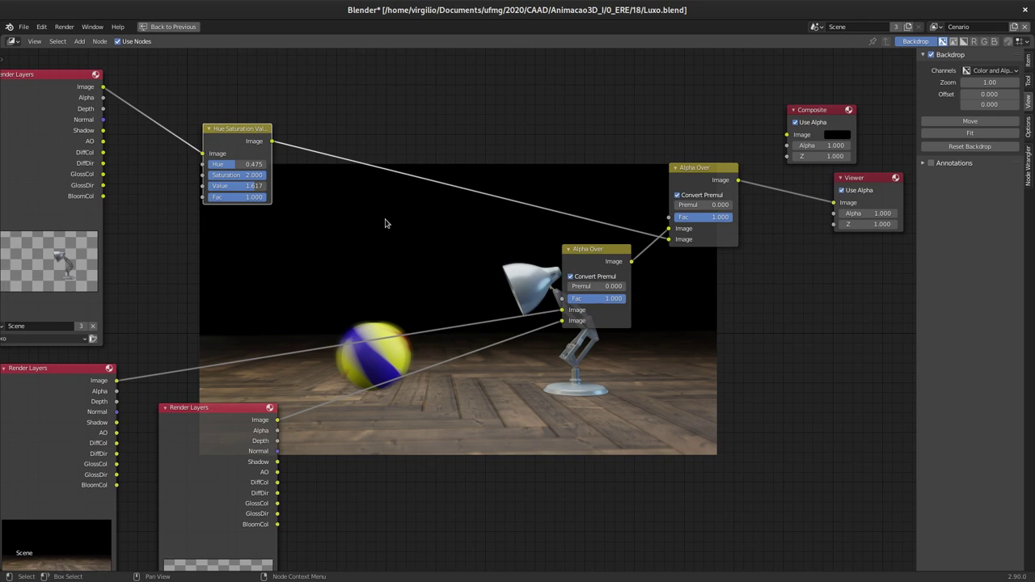
left_click_drag(591, 253, 605, 296)
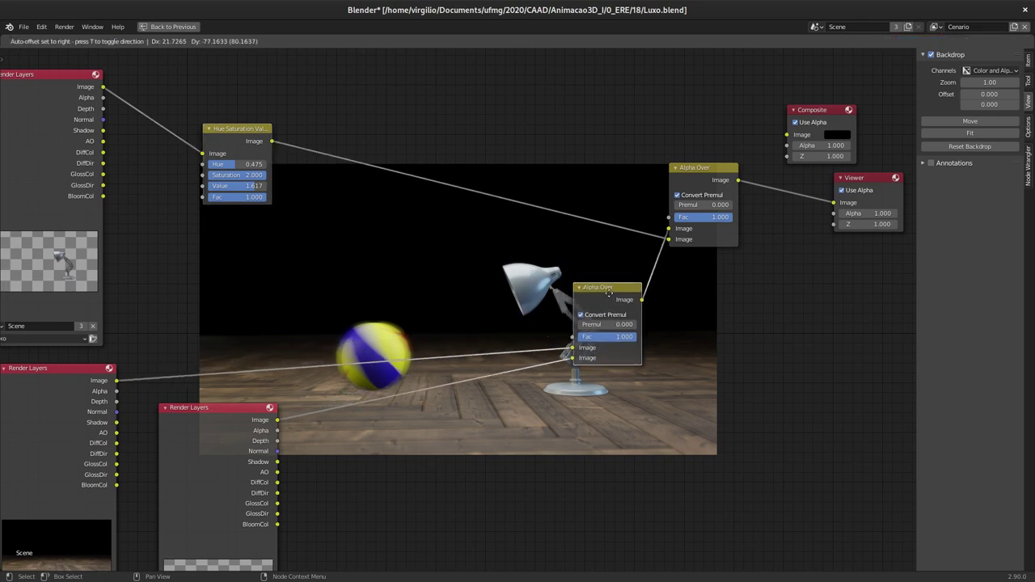
left_click_drag(241, 129, 228, 92)
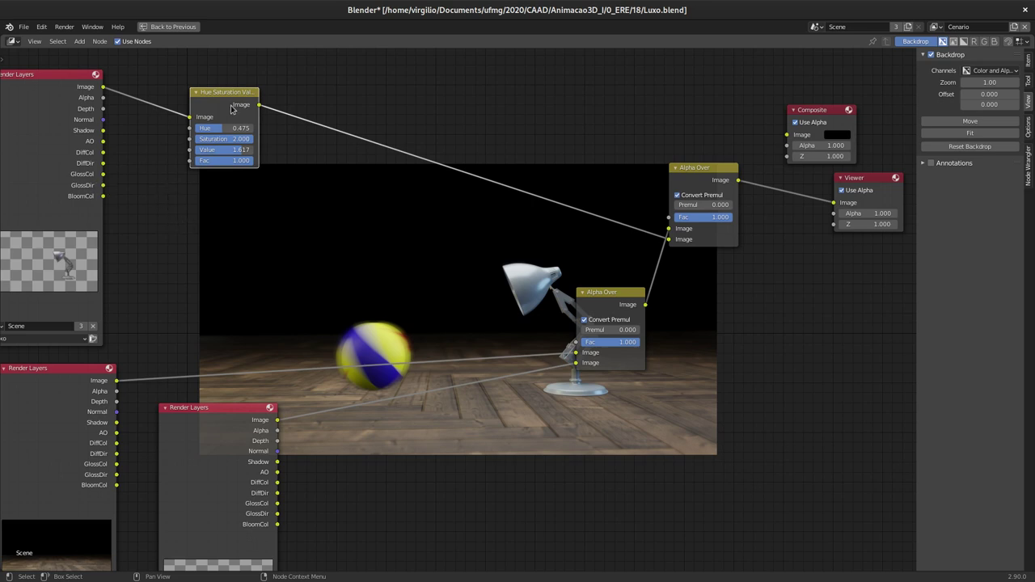
Step: Dissolve the Hue Saturation Value node, linking the lamp's Render Layers straight into Alpha Over
left_click_drag(231, 98, 245, 101)
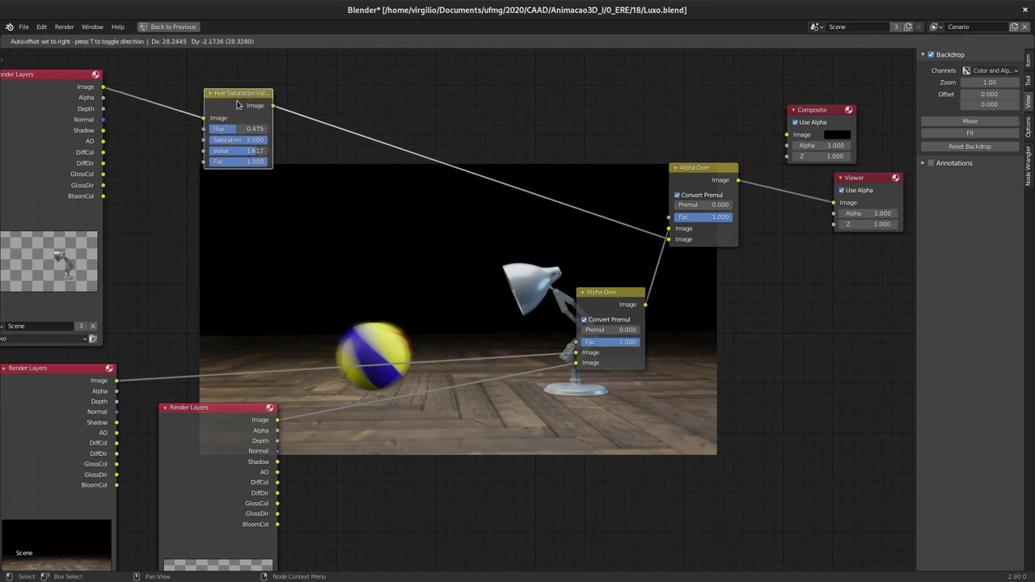
key("ctrl+x")
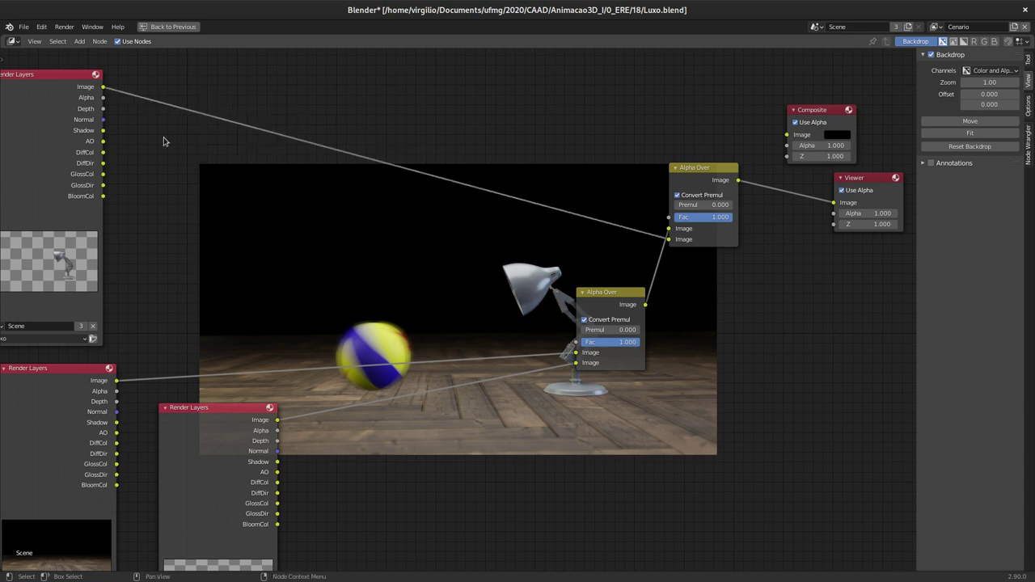
key("shift+a")
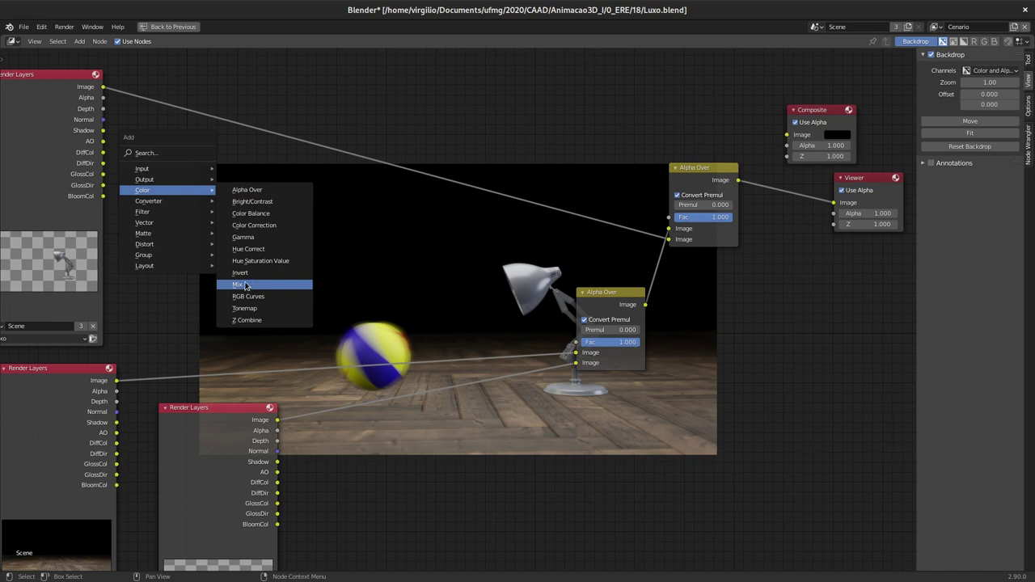
Step: Insert a Mix node on the lamp's image link and connect the GlossDir pass to its second Image
left_click(259, 284)
left_click(234, 117)
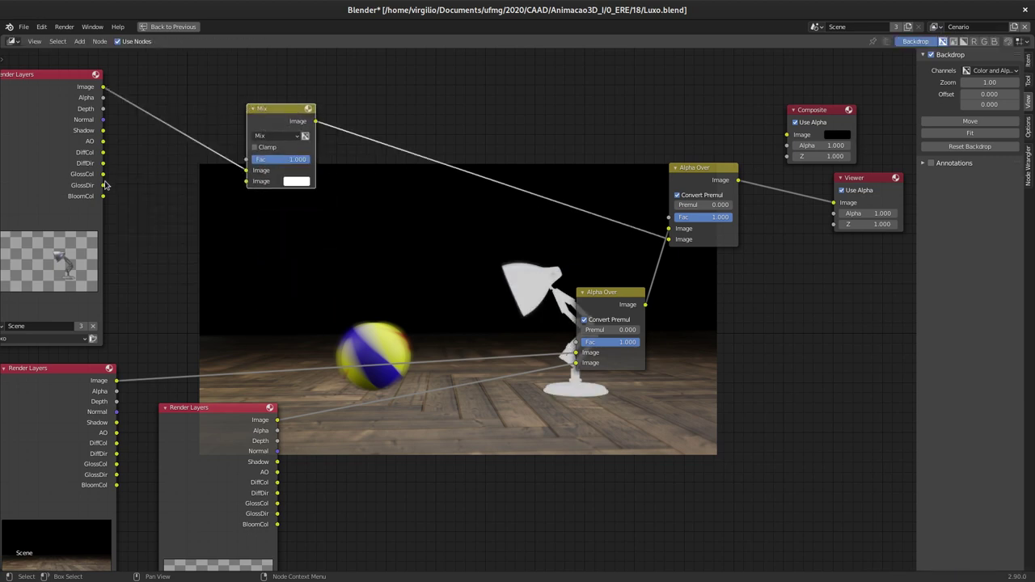
left_click_drag(103, 186, 246, 181)
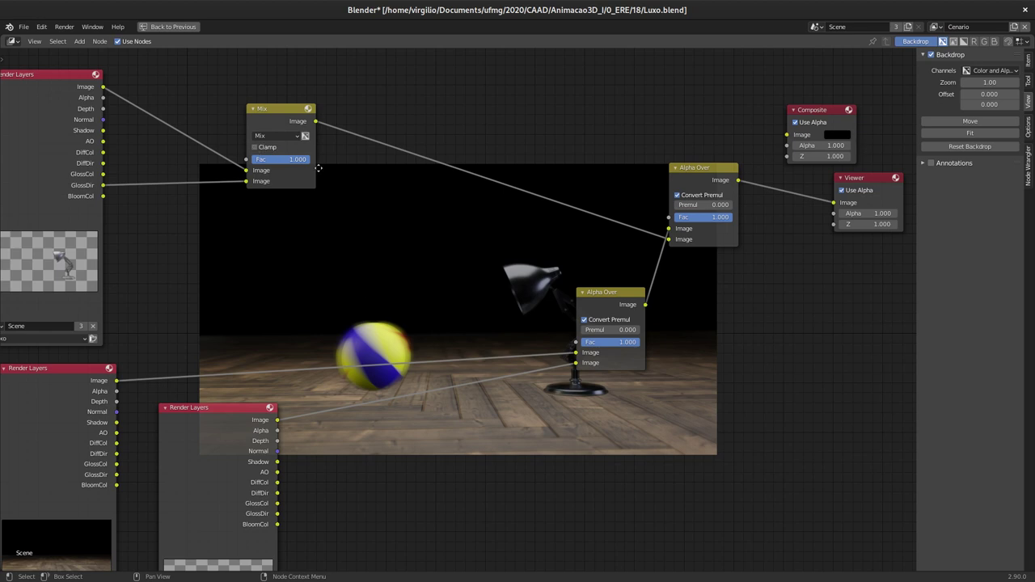
scroll(318, 167, "up", 1)
scroll(416, 106, "up", 2)
scroll(448, 224, "up", 1)
scroll(380, 167, "up", 1)
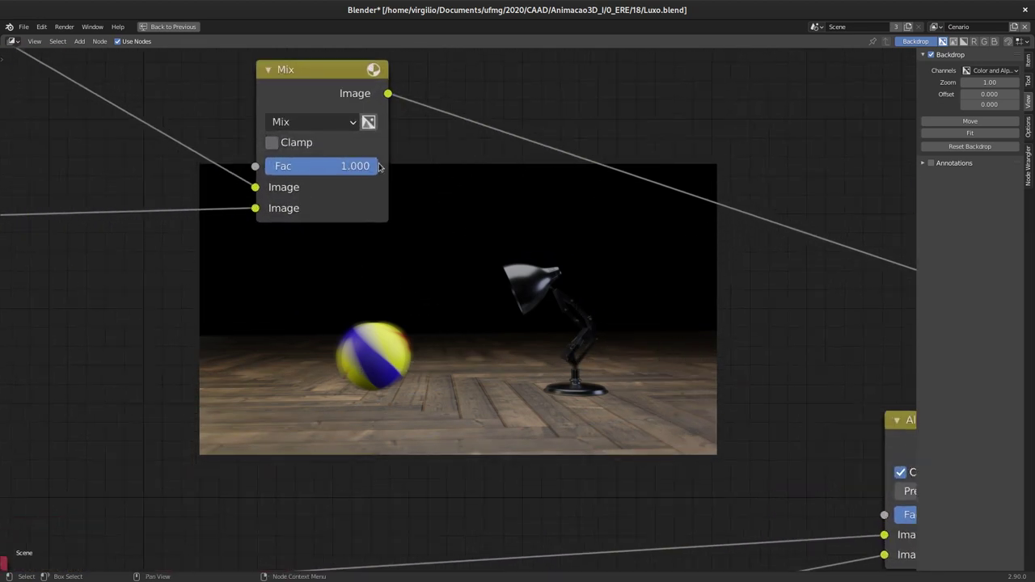
middle_click_drag(311, 136, 402, 153)
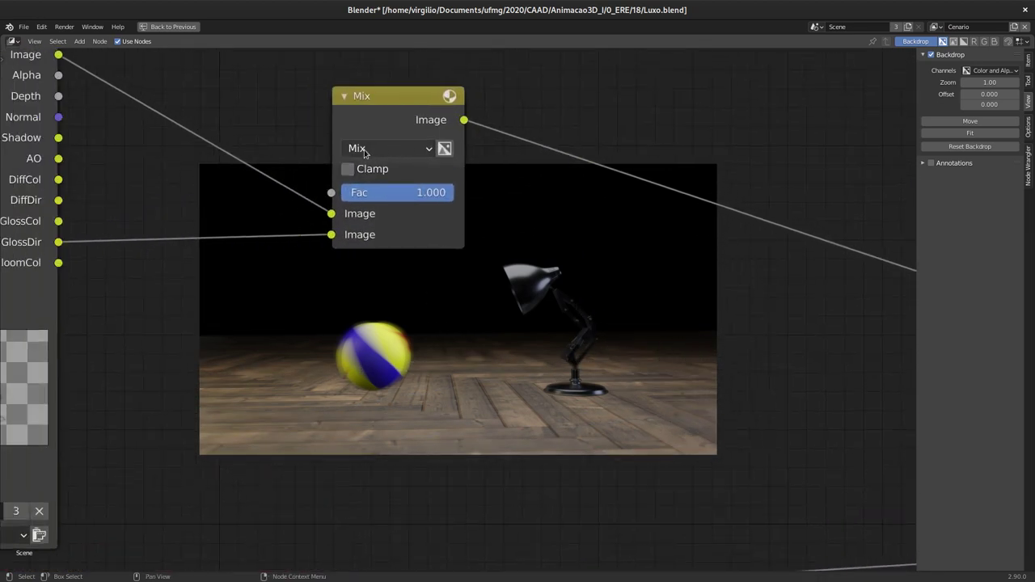
Step: Set the Mix blend mode to Overlay and bring its factor back up to 1.000
left_click(395, 154)
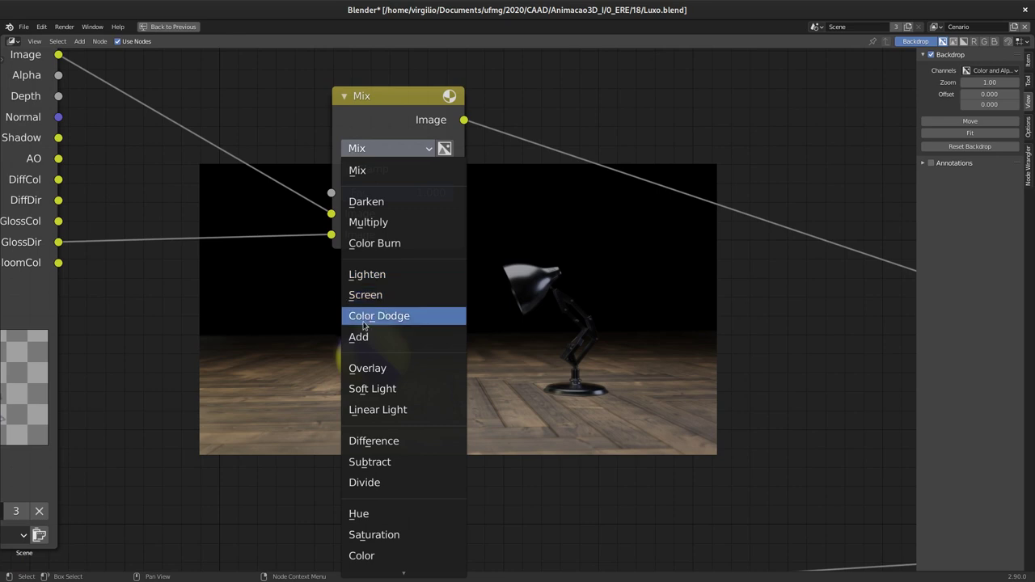
left_click(376, 371)
mouse_move(401, 191)
left_mouse_down()
mouse_move(388, 192)
mouse_move(420, 192)
left_mouse_up()
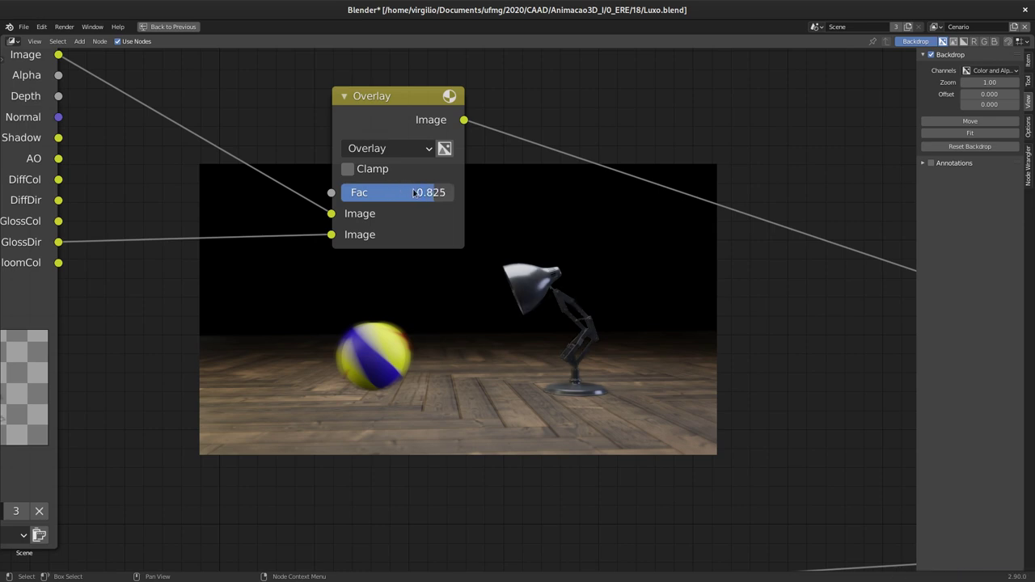
left_click(349, 170)
mouse_move(448, 193)
left_mouse_down()
mouse_move(336, 196)
mouse_move(320, 211)
left_mouse_up()
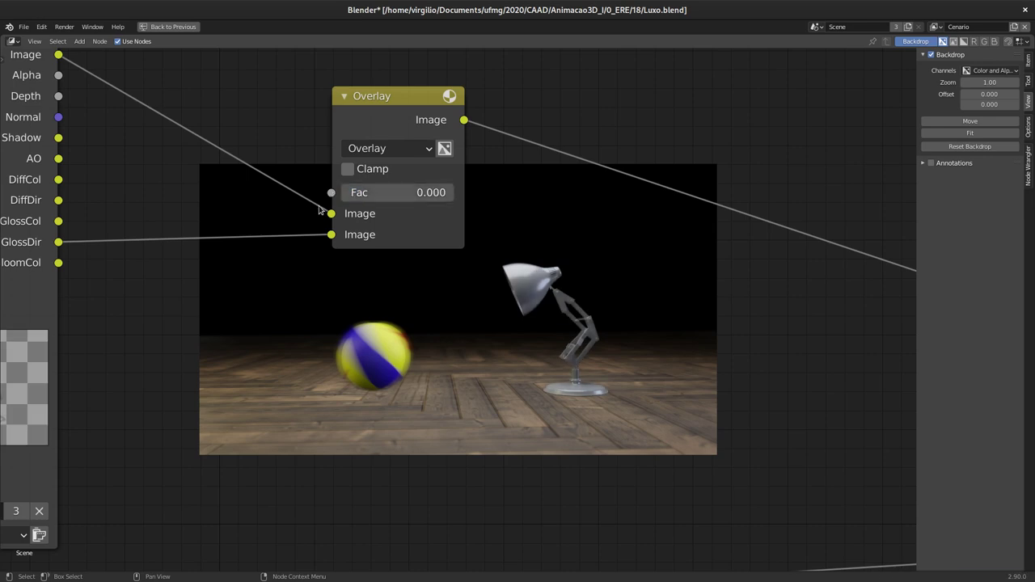
middle_click_drag(43, 56, 167, 97)
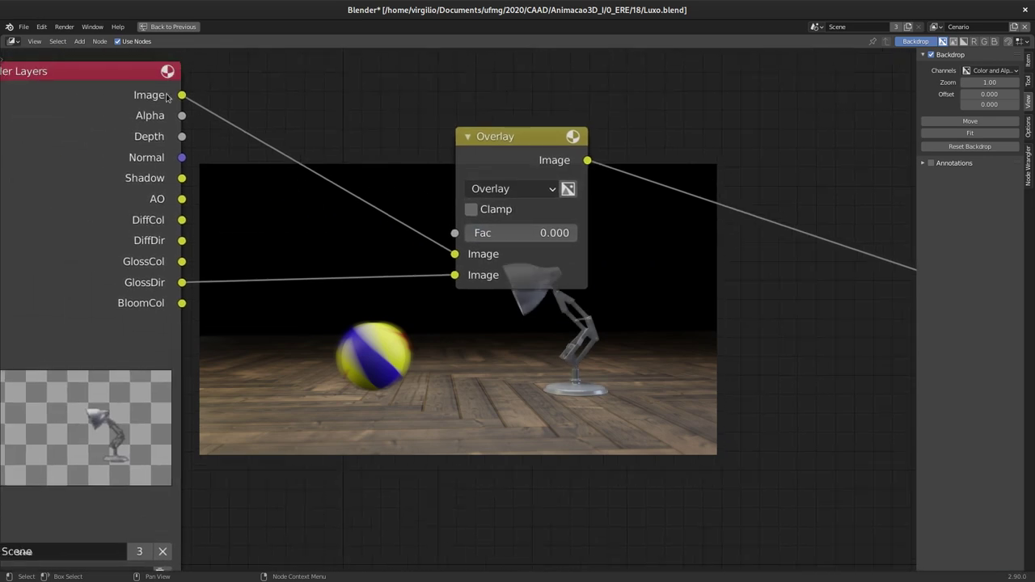
left_click_drag(494, 228, 579, 235)
middle_click_drag(490, 199, 377, 170)
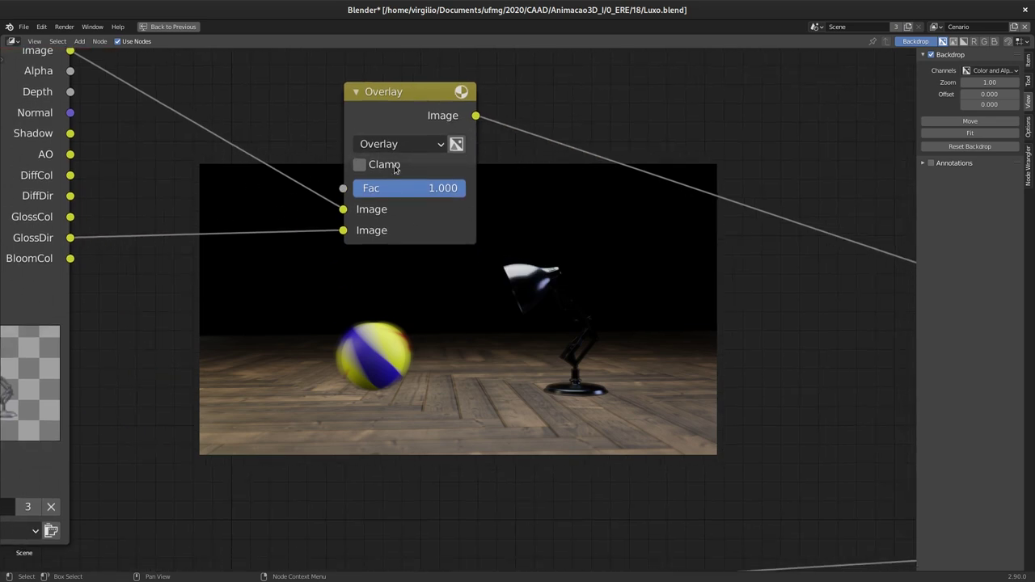
Step: Try Screen (factor 0.358), Linear Light and Divide (factor 0.000) blend modes on the Mix node
left_click(402, 144)
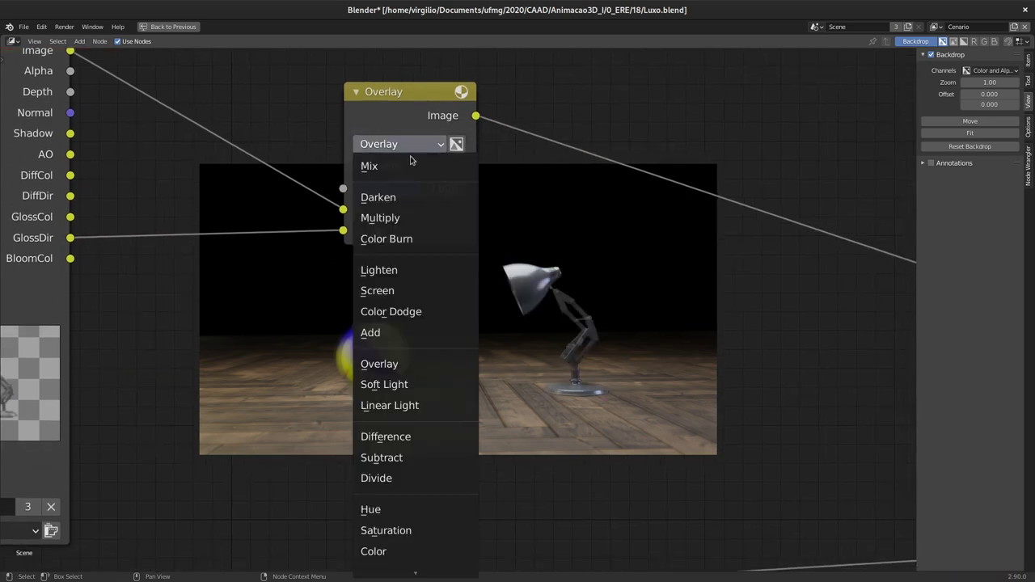
left_click(396, 293)
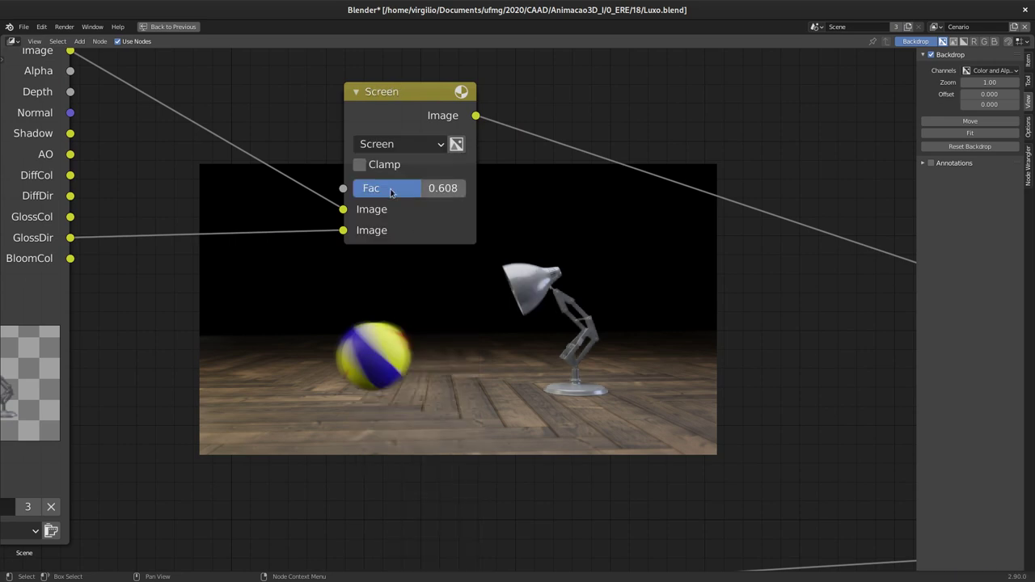
left_click_drag(391, 192, 361, 189)
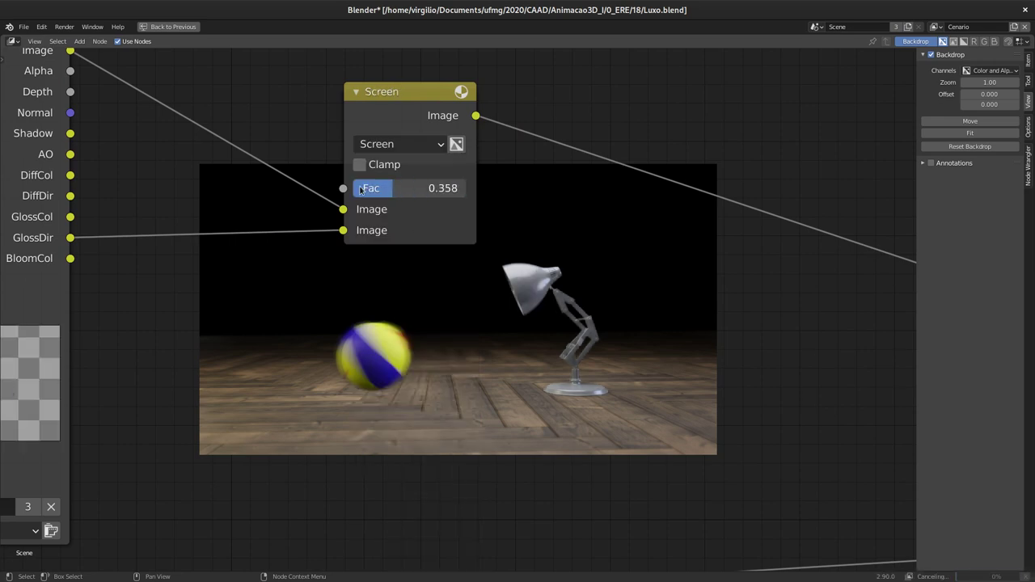
left_click(378, 144)
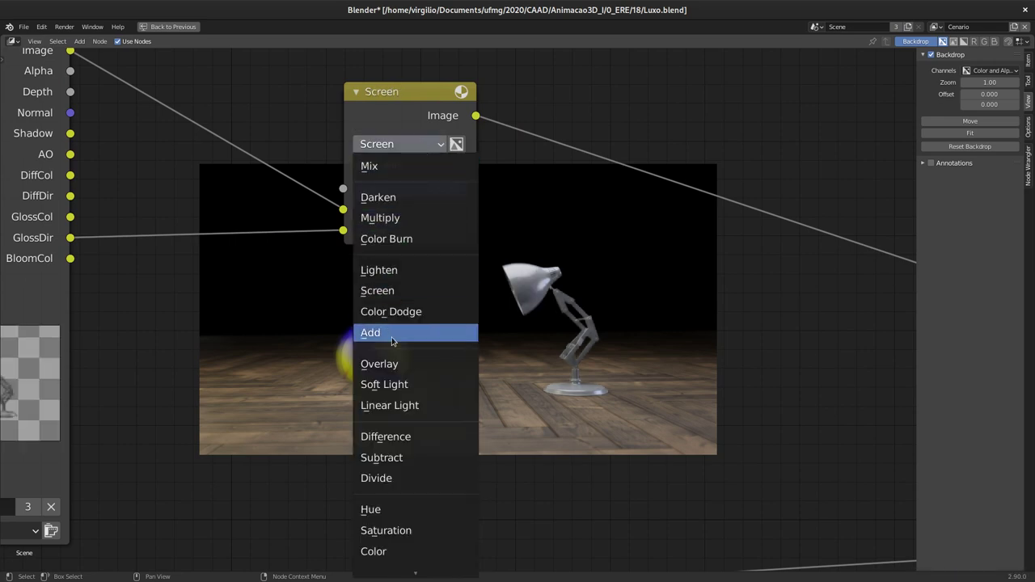
left_click(394, 406)
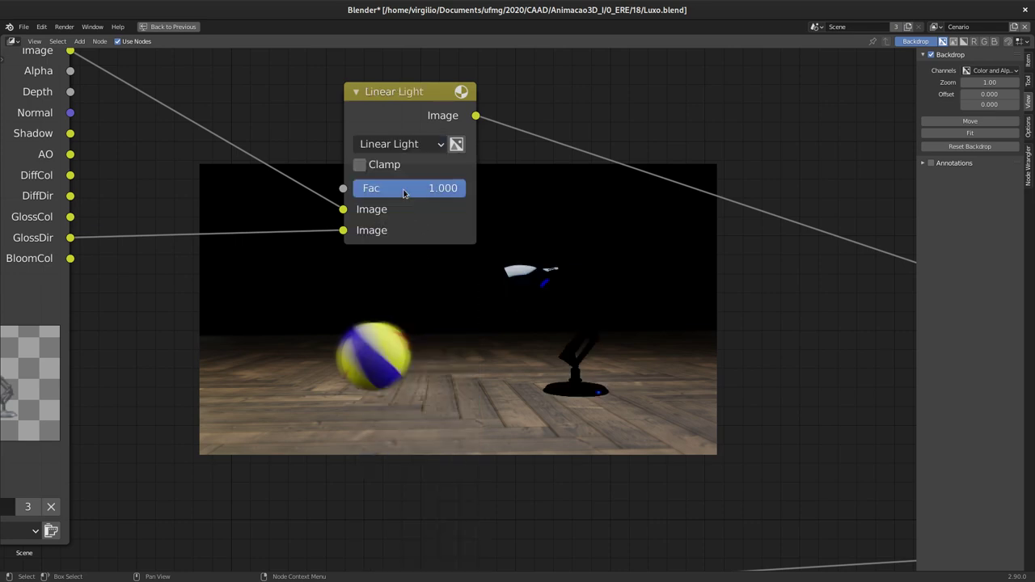
left_click_drag(404, 193, 356, 188)
left_click(406, 144)
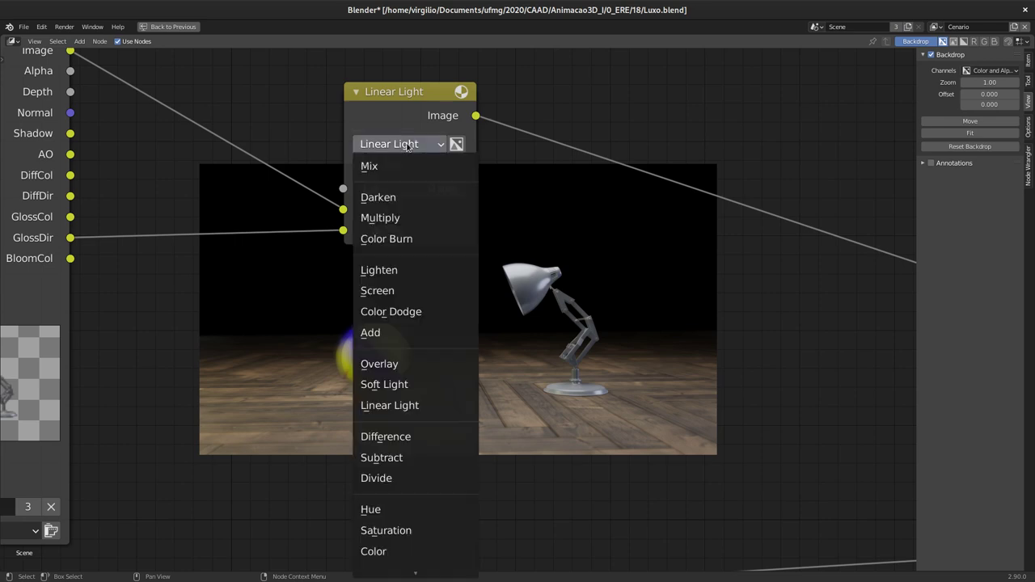
scroll(403, 411, "down", 2)
scroll(404, 414, "down", 5)
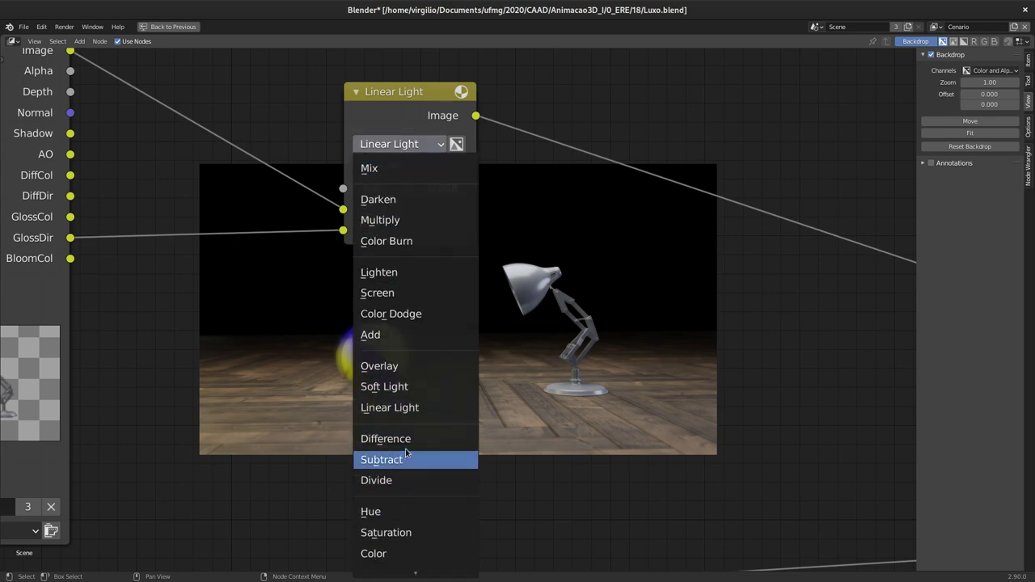
left_click(408, 479)
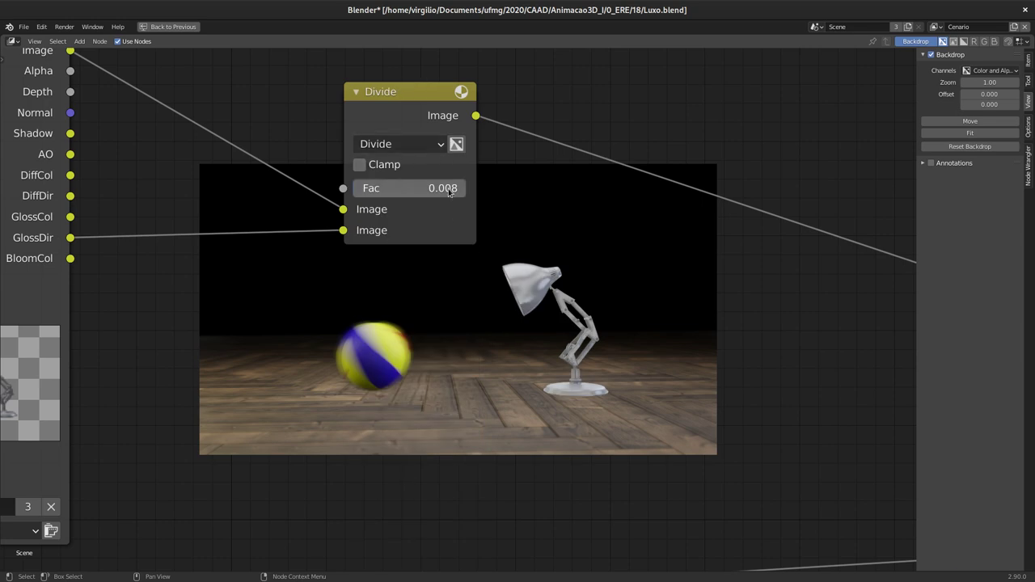
left_click_drag(417, 188, 415, 178)
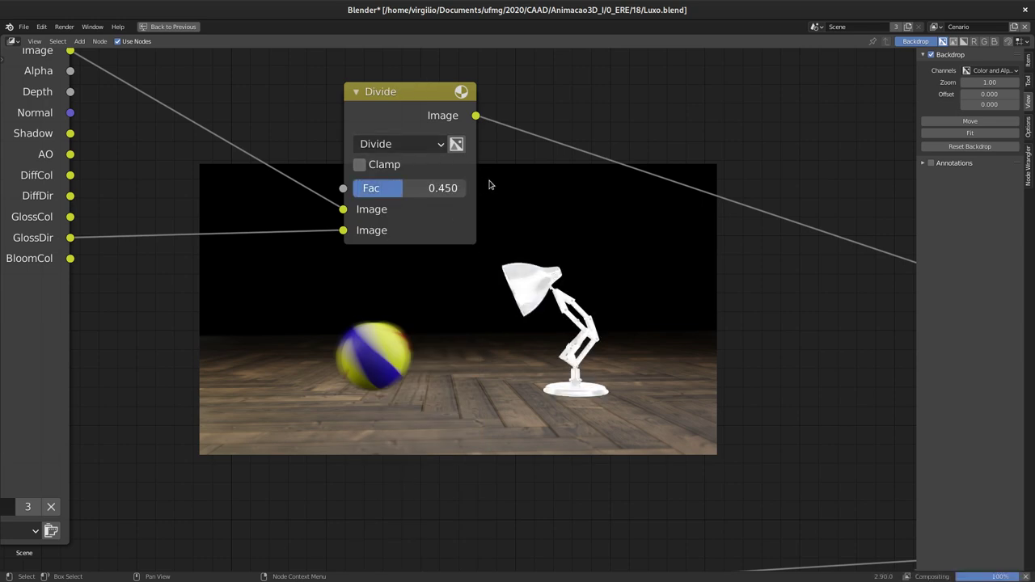
Step: Try Lighten and Add, then settle on Overlay with a factor of 0.450
left_click(407, 146)
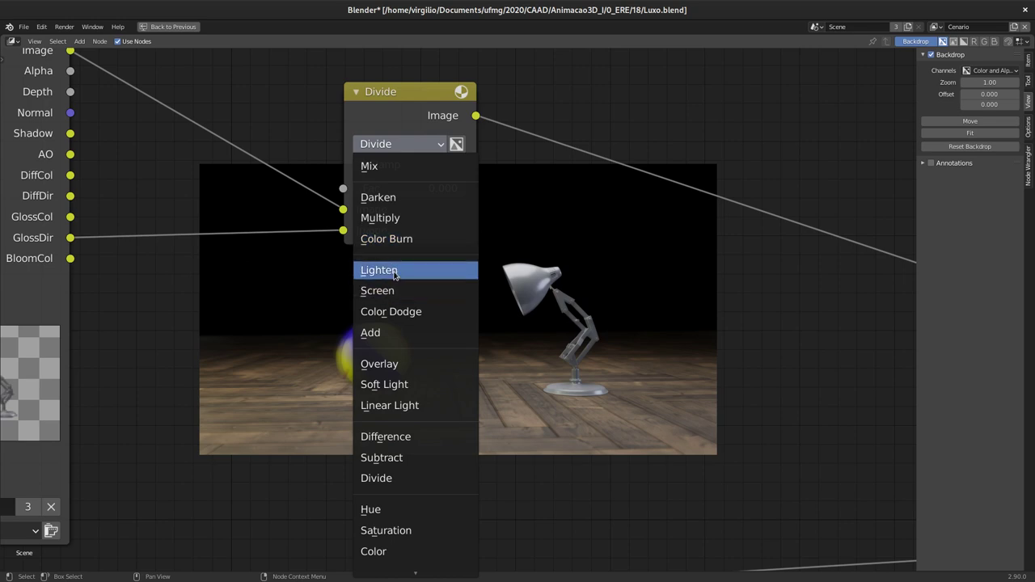
left_click(397, 275)
mouse_move(391, 185)
left_mouse_down()
mouse_move(447, 186)
mouse_move(428, 187)
left_mouse_up()
left_click(401, 144)
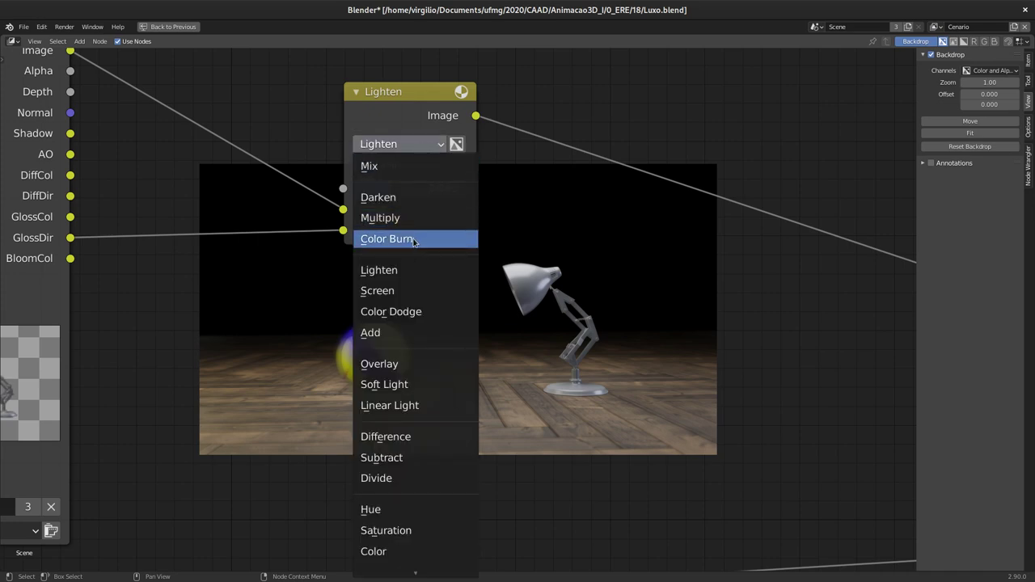
left_click(394, 334)
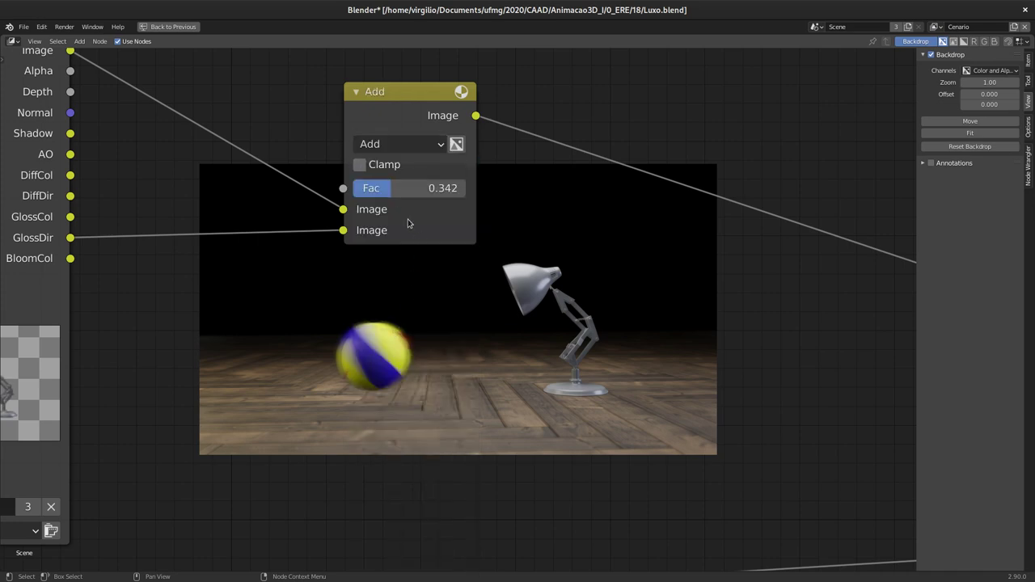
left_click_drag(408, 188, 379, 187)
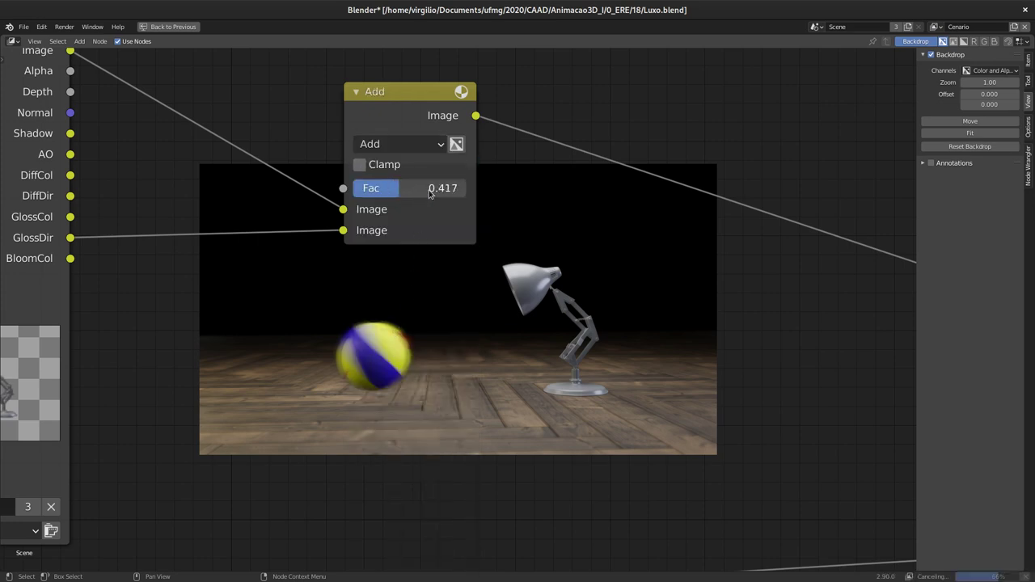
left_click(409, 150)
left_click(395, 370)
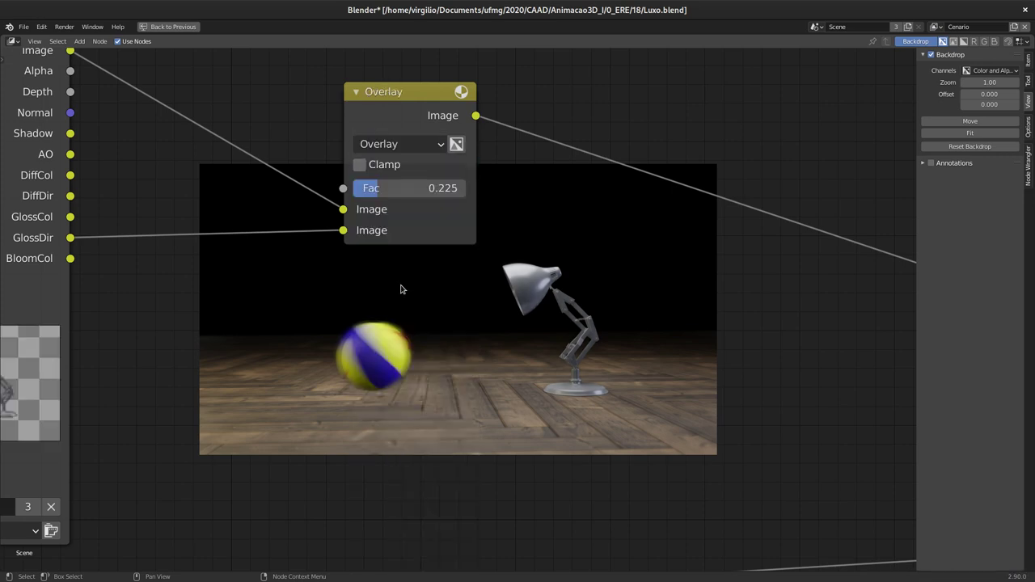
left_click_drag(380, 188, 415, 189)
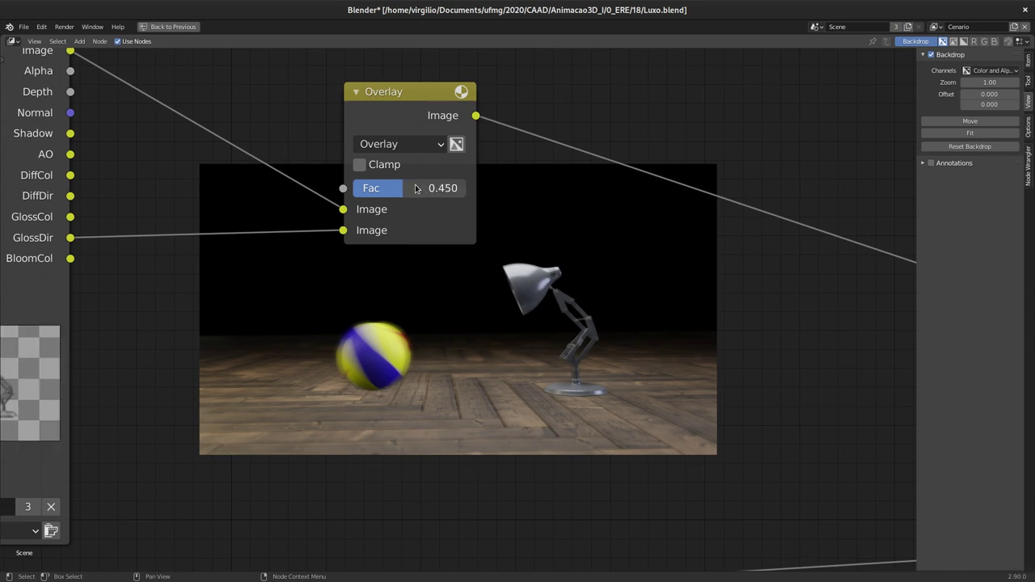
Step: Spread out the two Alpha Over nodes, the Composite node and the Viewer node
mouse_move(415, 188)
middle_mouse_down("ctrl")
mouse_move(365, 227)
mouse_move(238, 179)
middle_mouse_up("ctrl")
left_click_drag(496, 267, 320, 251)
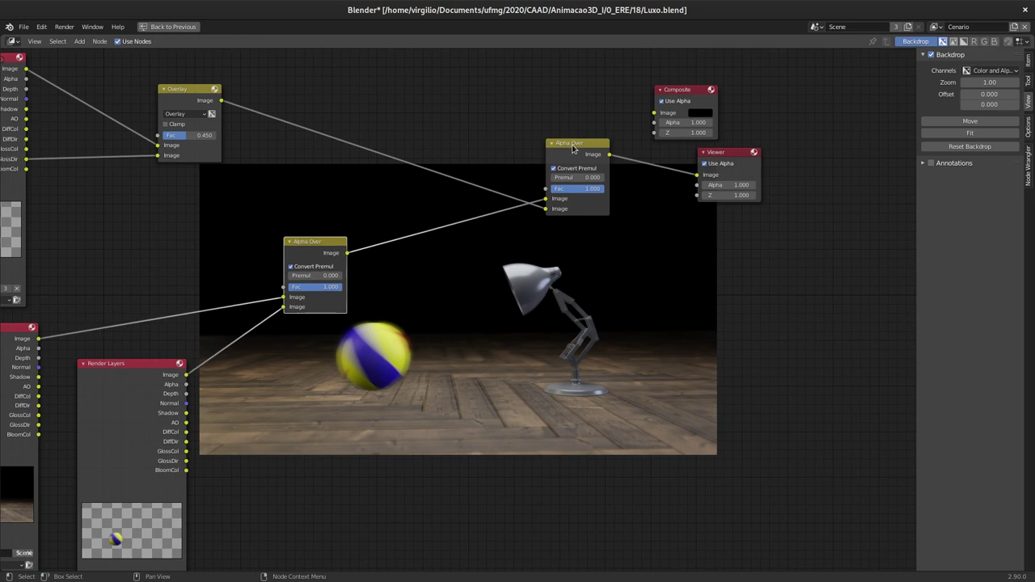
left_click_drag(575, 145, 406, 161)
left_click_drag(691, 100, 766, 58)
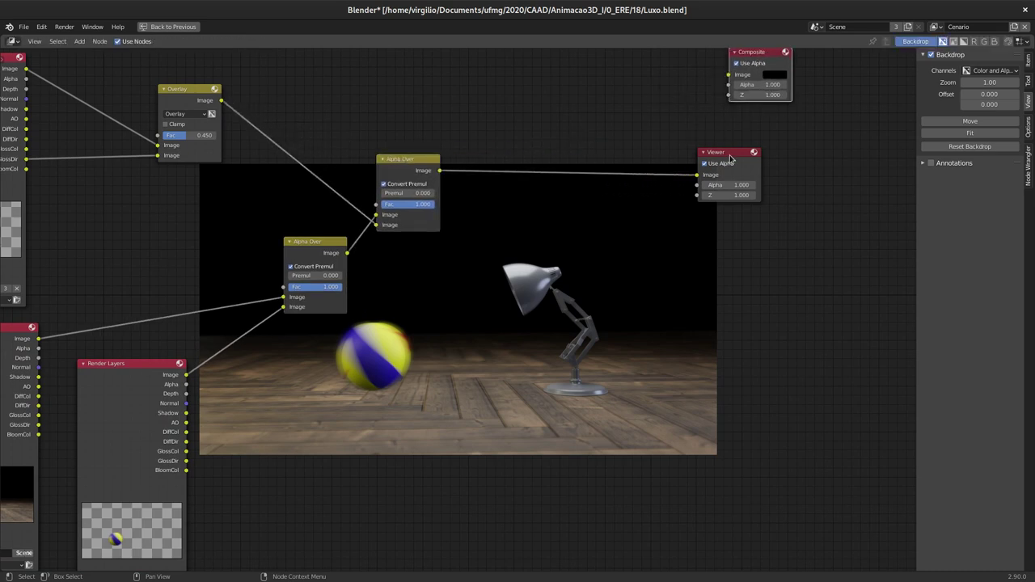
left_click_drag(732, 158, 777, 156)
middle_click_drag(475, 250, 367, 244)
scroll(367, 244, "up", 2)
Step: Pan across the Render Layers, Alpha Over and Viewer nodes and bring up the add-node menu
middle_click_drag(388, 205, 355, 252)
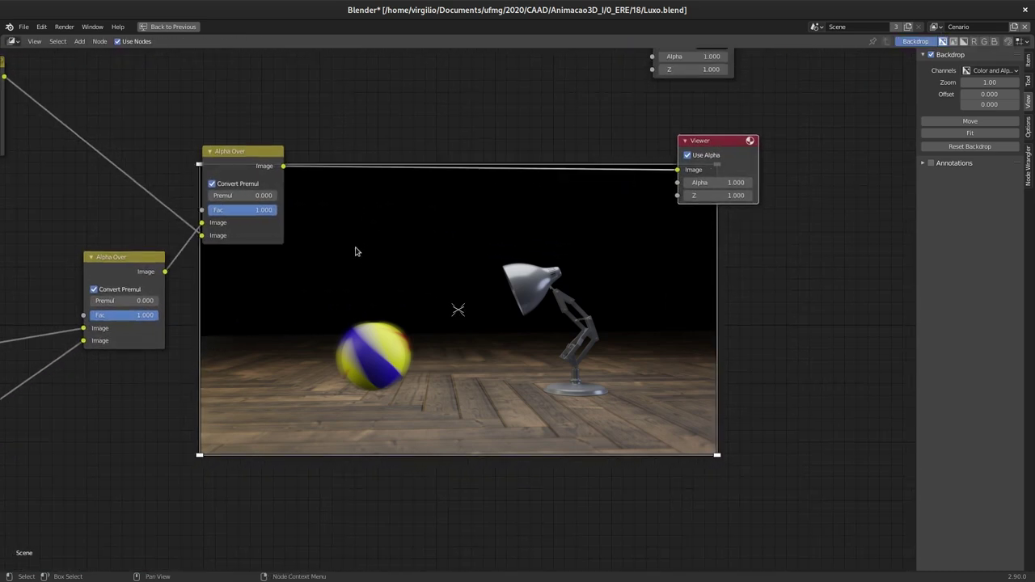
middle_click_drag(155, 246, 326, 228)
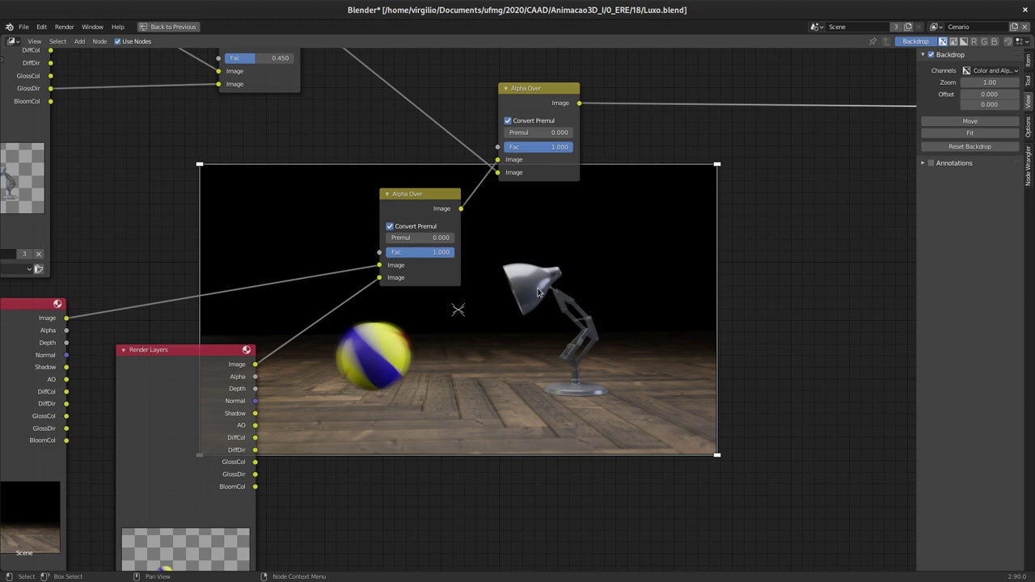
middle_click_drag(465, 302, 339, 297)
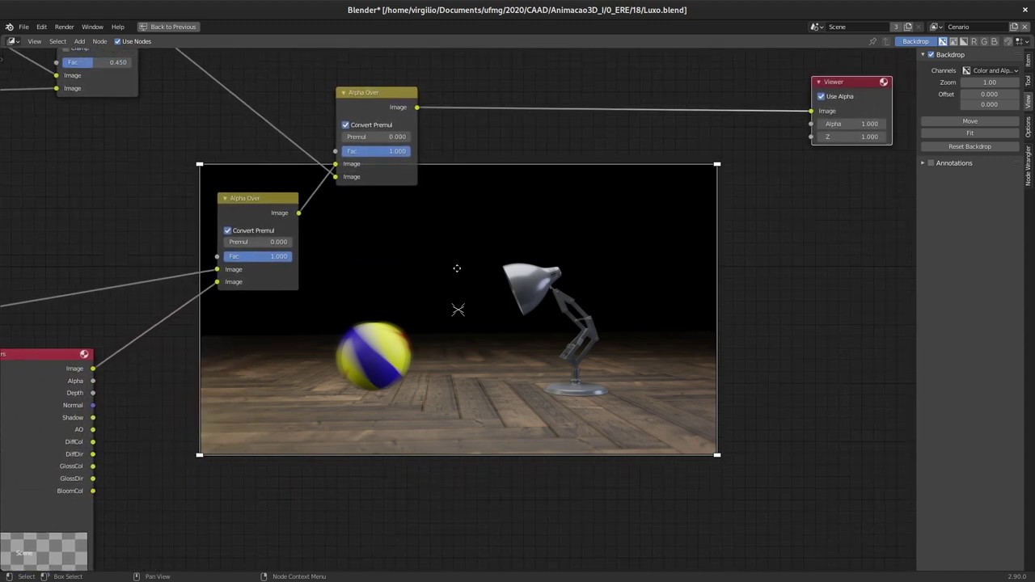
scroll(445, 275, "down", 2, "ctrl")
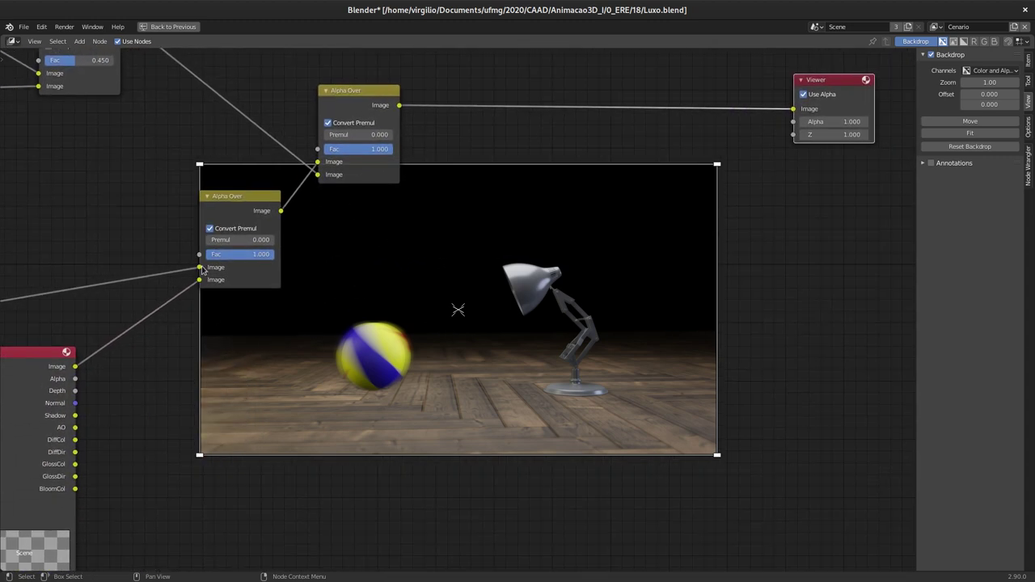
middle_click_drag(367, 277, 326, 341)
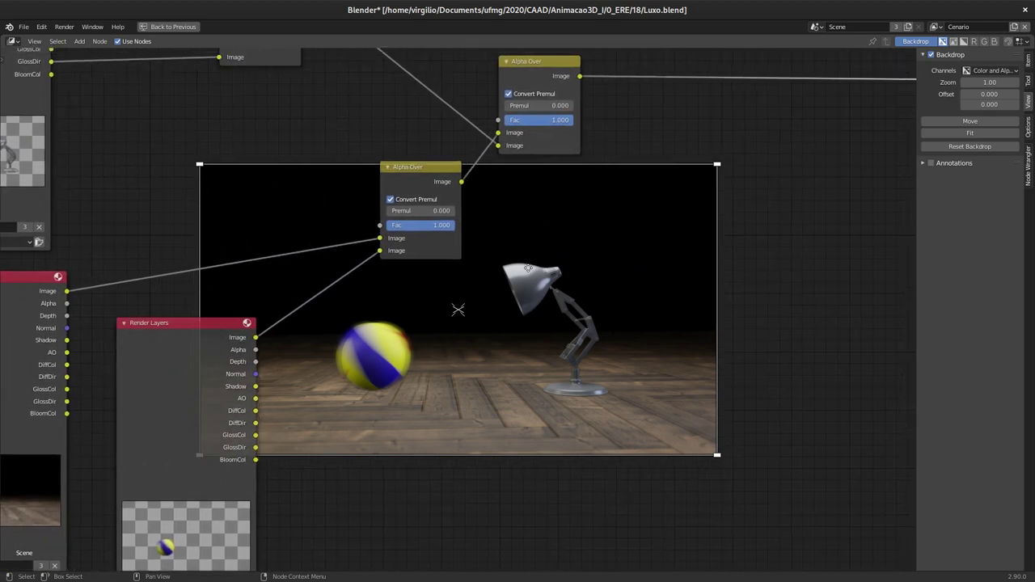
key("shift+a")
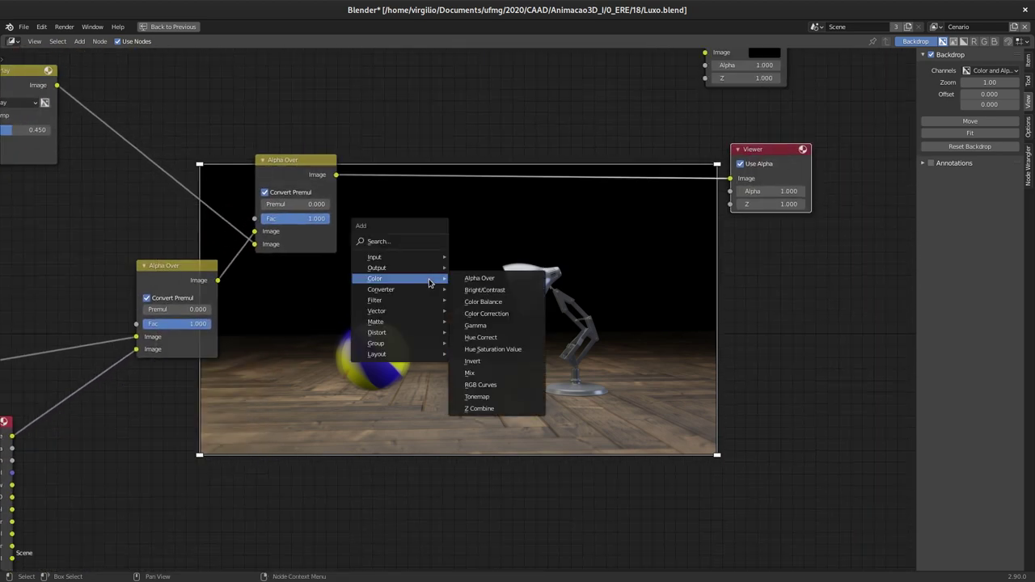
mouse_move(400, 332)
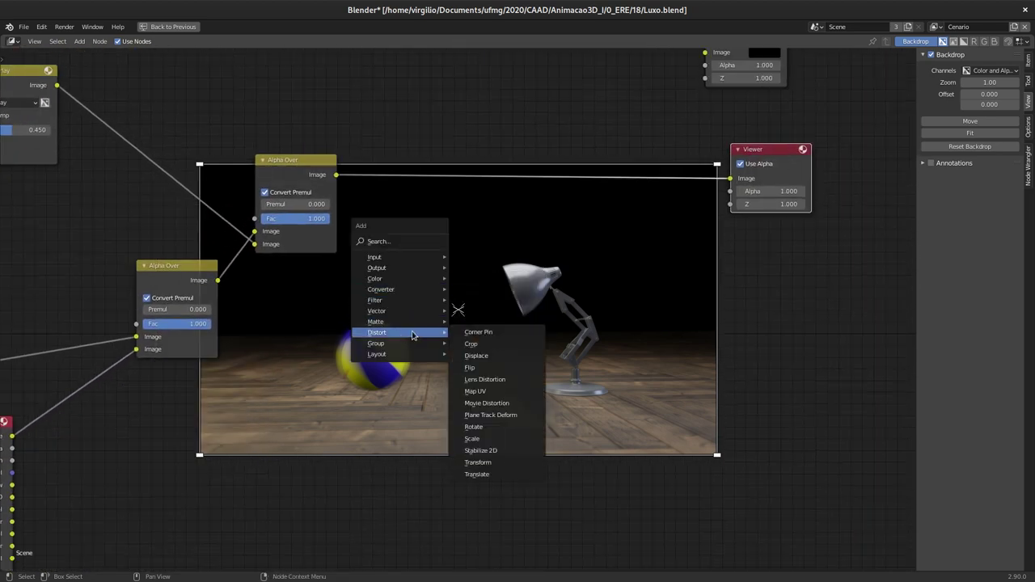
Step: Insert a Lens Distortion node between Alpha Over and Viewer with Distort 0.100, Dispersion 0.100 and Fit on
left_click(494, 379)
left_click(544, 130)
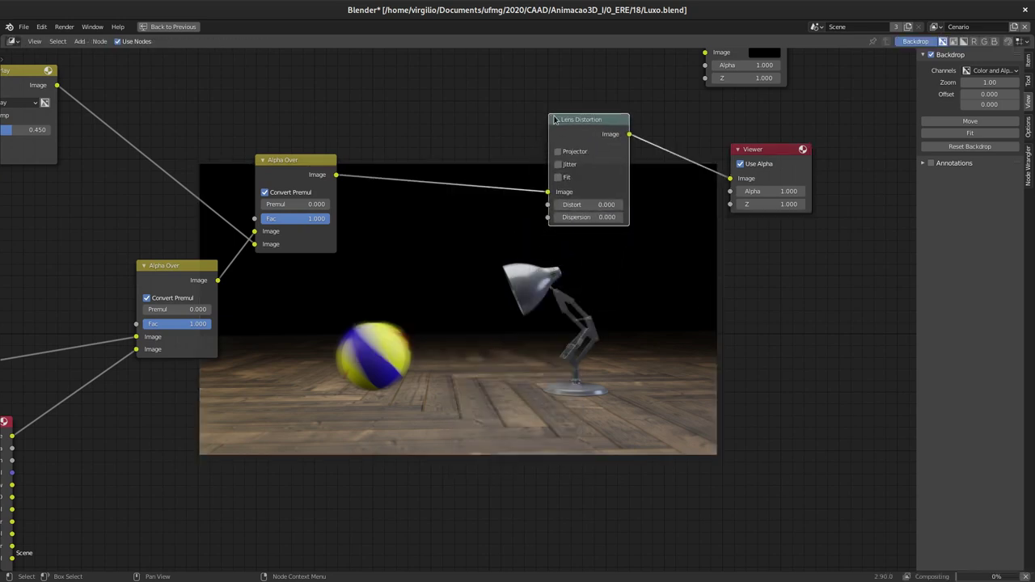
middle_click_drag(455, 176, 368, 208)
scroll(368, 208, "up", 3)
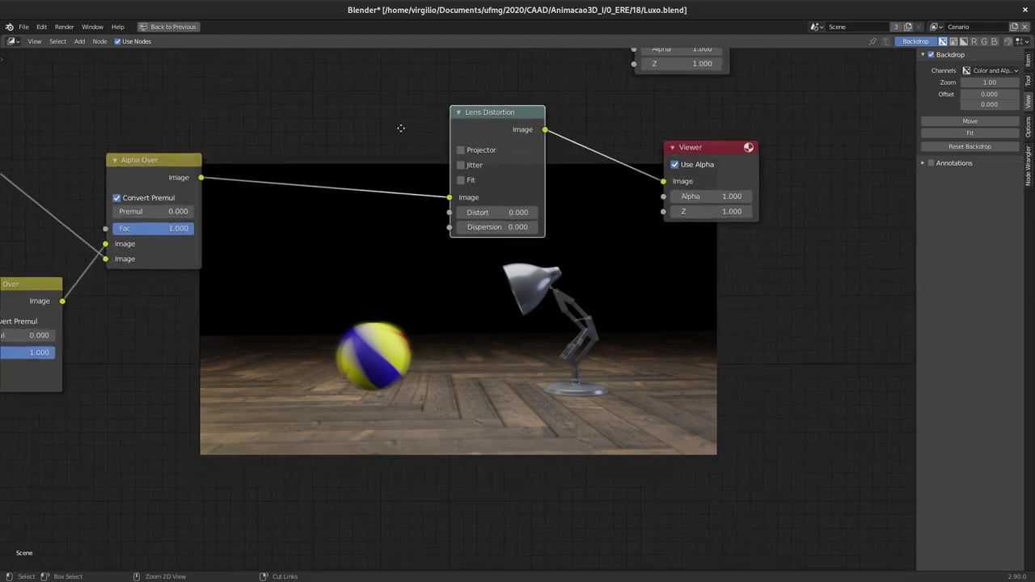
left_click(513, 202)
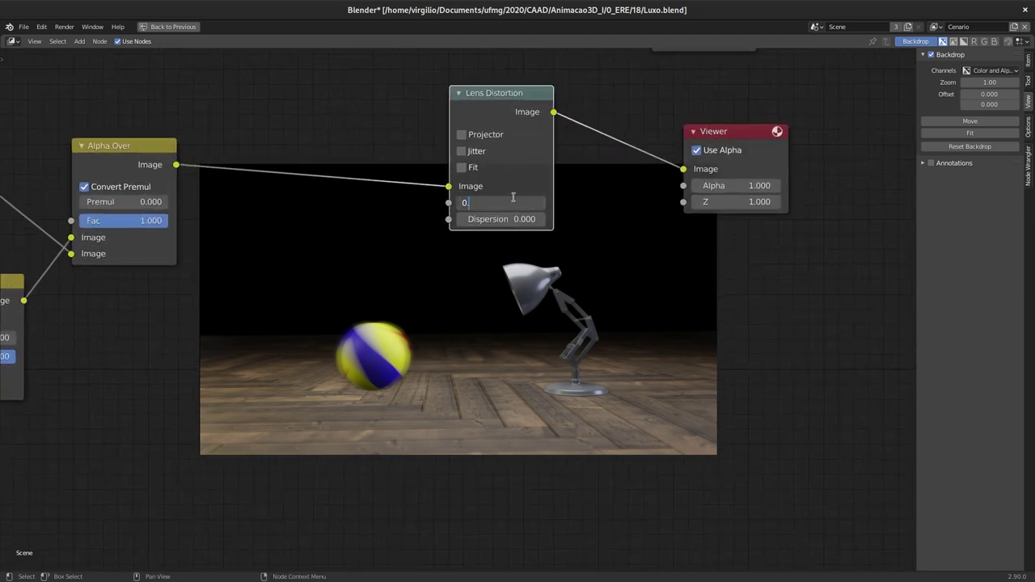
type("1")
key("Return")
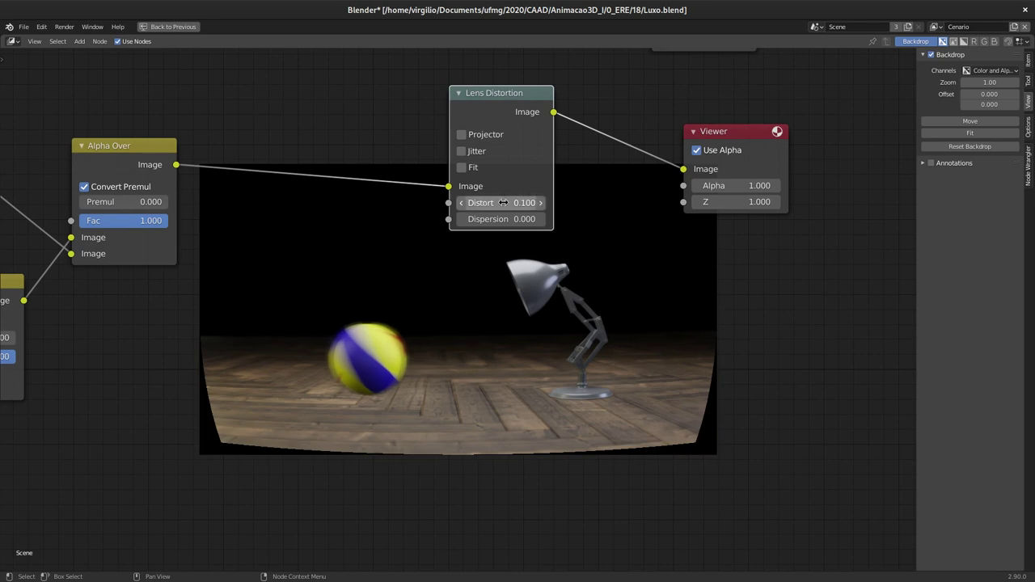
left_click_drag(505, 219, 533, 219)
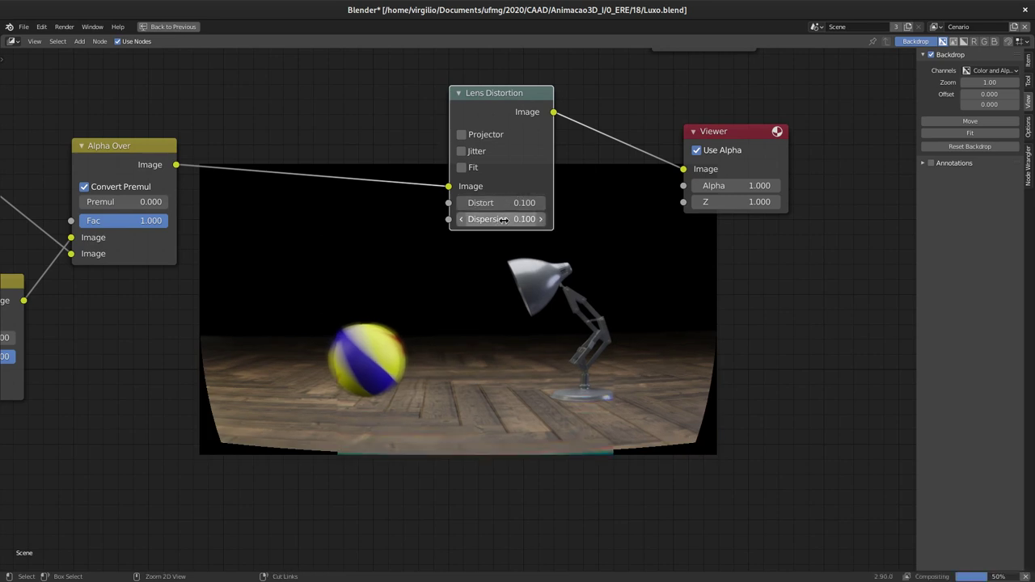
left_click(465, 168)
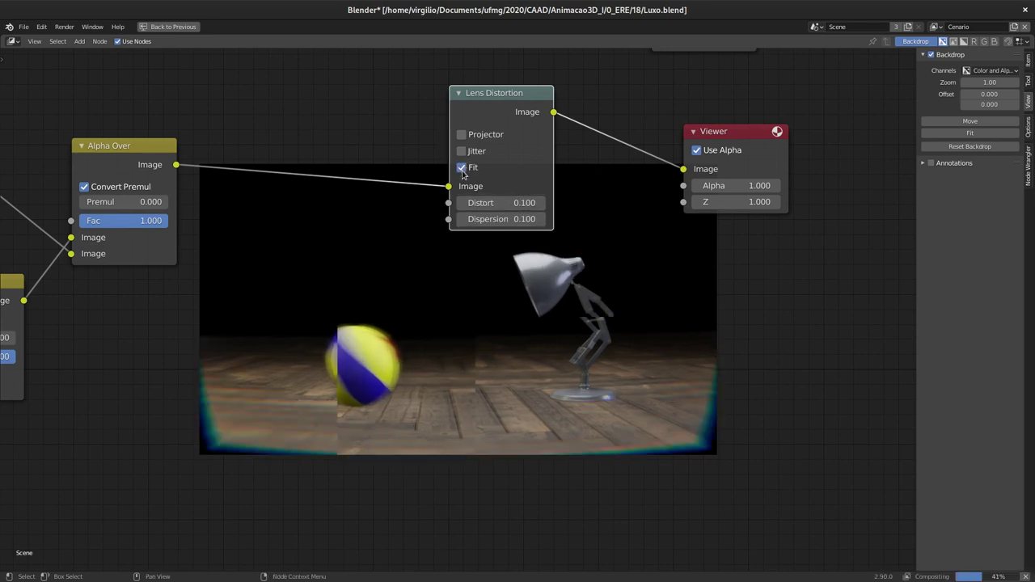
Step: Lower the Lens Distortion's Distort and Dispersion both to 0.050
left_click(498, 203)
type(".05")
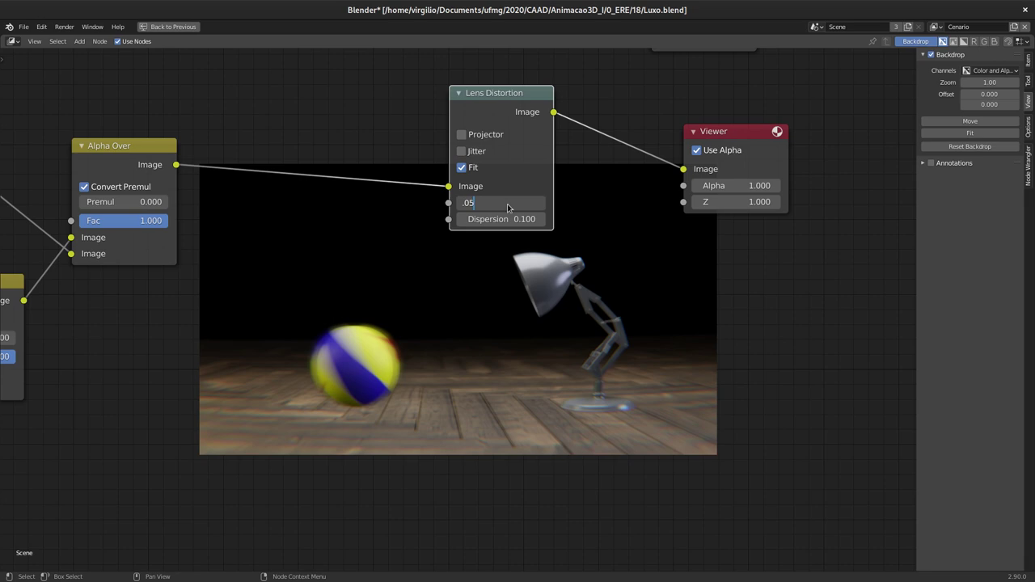
key("Return")
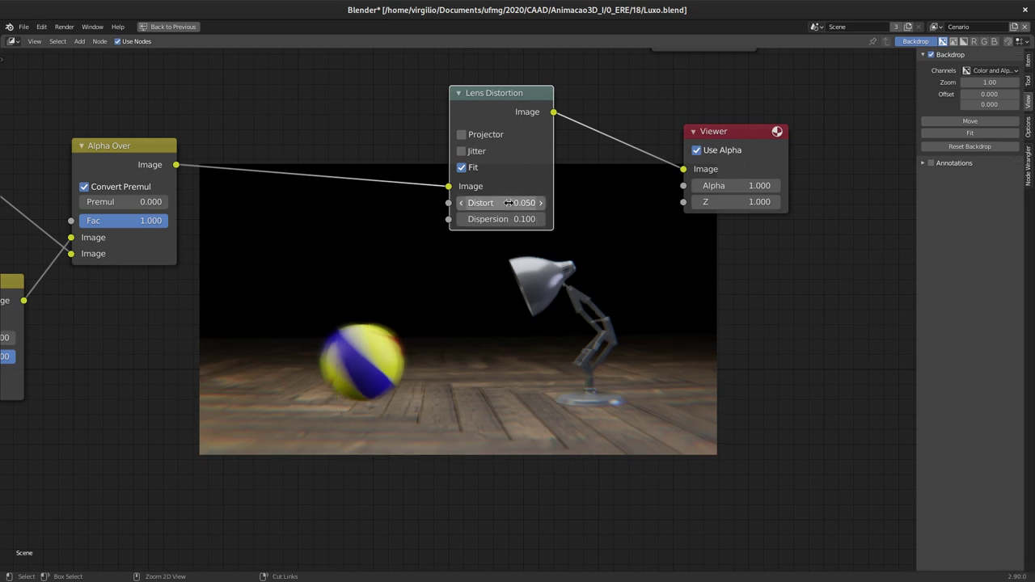
left_click(501, 219)
type(".05")
key("Return")
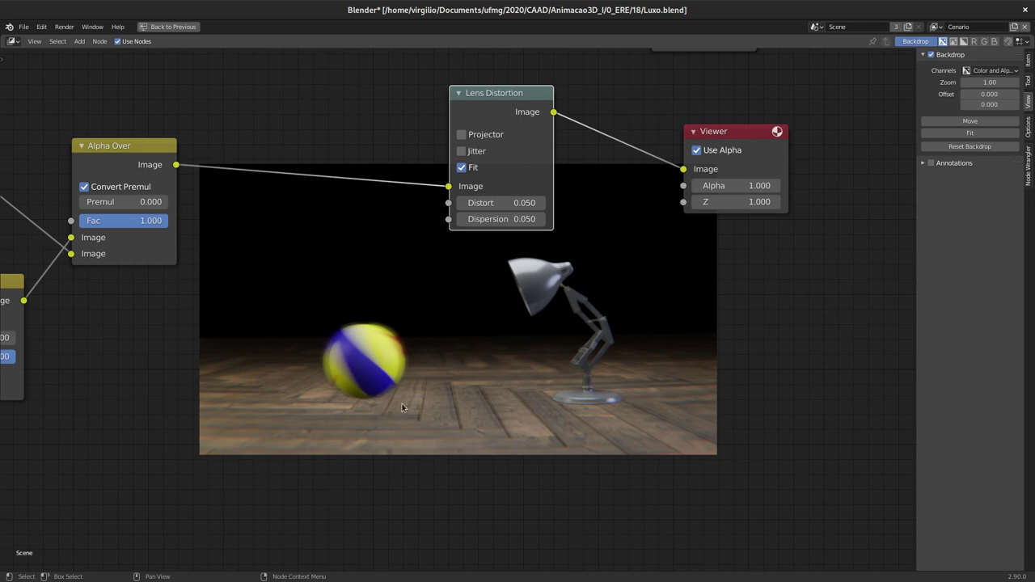
middle_click_drag(360, 215, 455, 224)
Step: Move the Lens Distortion node up-left, the Viewer right and the Composite node up-right
scroll(415, 254, "down", 2)
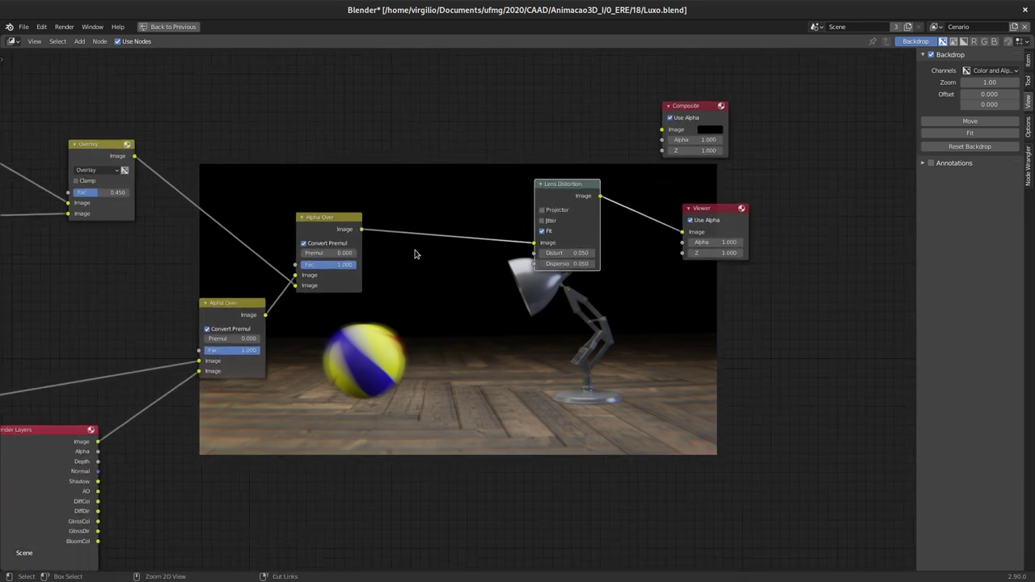
left_click_drag(559, 184, 520, 137)
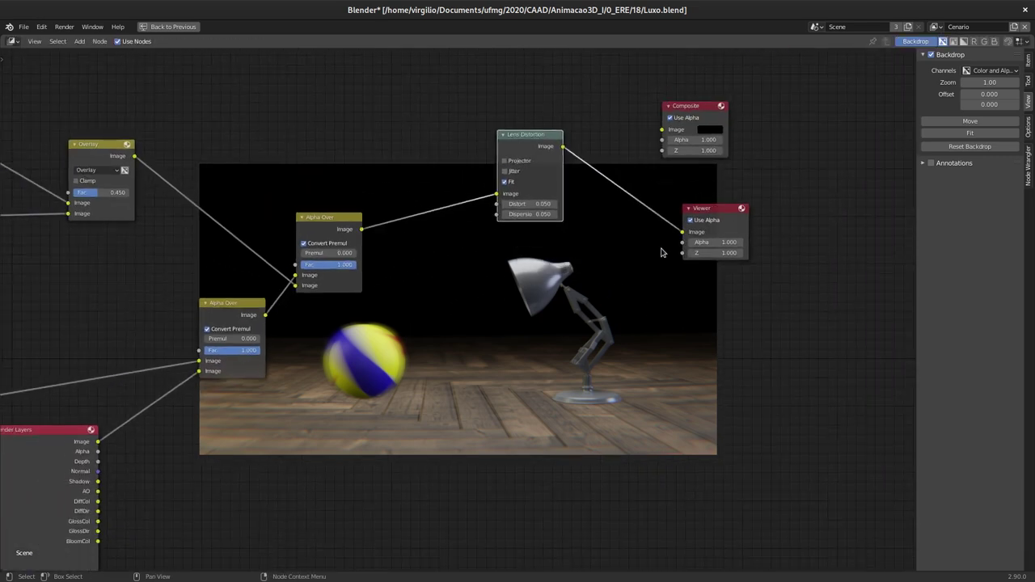
left_click_drag(727, 214, 804, 225)
left_click_drag(699, 105, 740, 75)
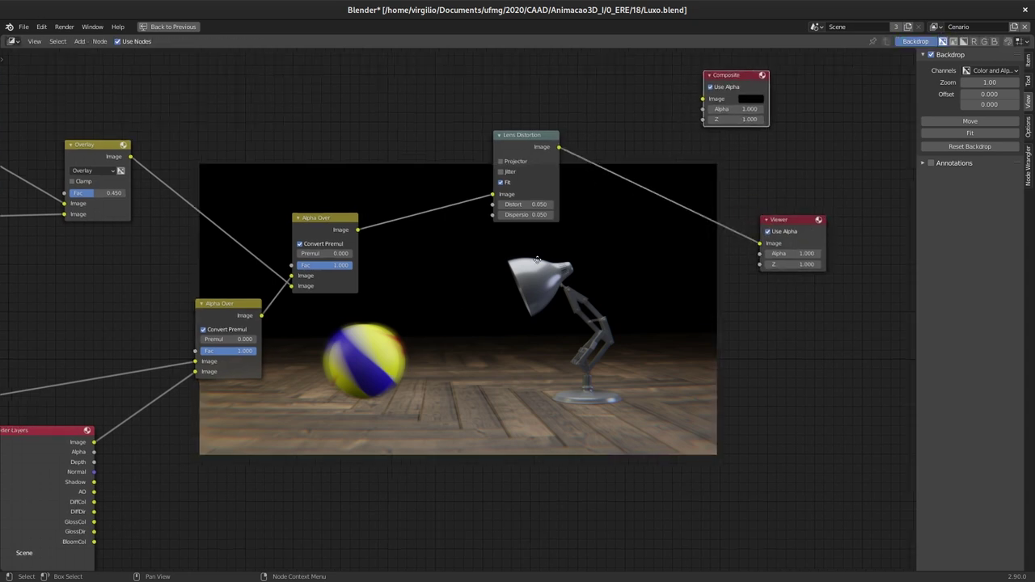
middle_click_drag(536, 259, 429, 263)
middle_click_drag(397, 313, 394, 279)
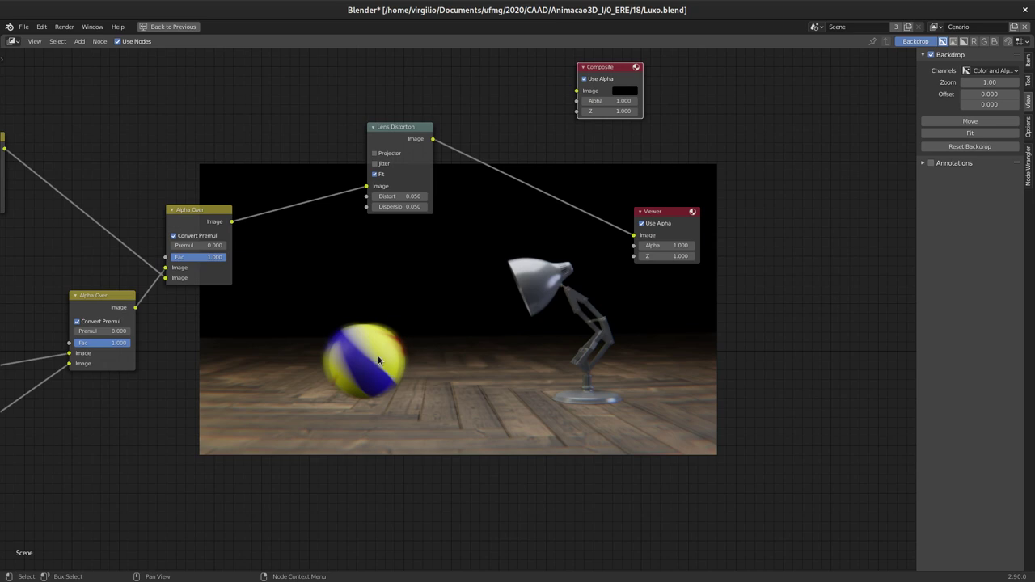
key("shift+a")
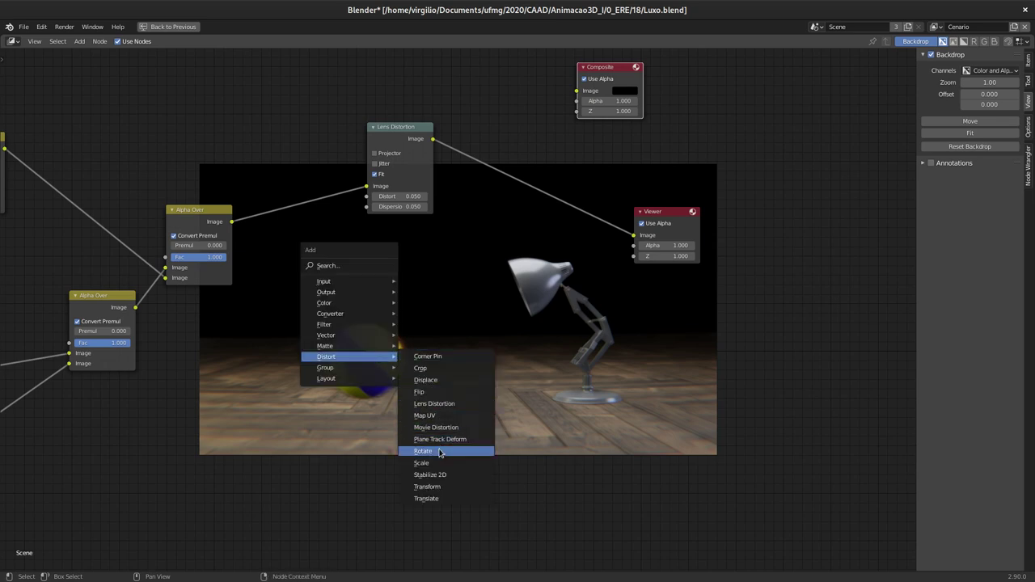
Step: Add a second Lens Distortion below the lamp, feed it Render Layers Alpha, and preview it
left_click(444, 406)
left_click(458, 230)
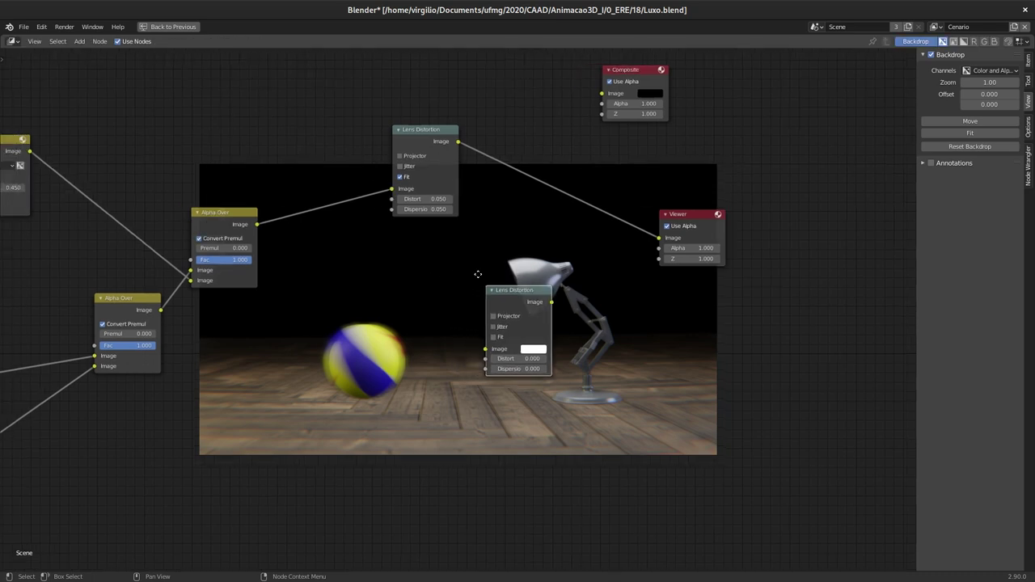
middle_click_drag(408, 267, 676, 266)
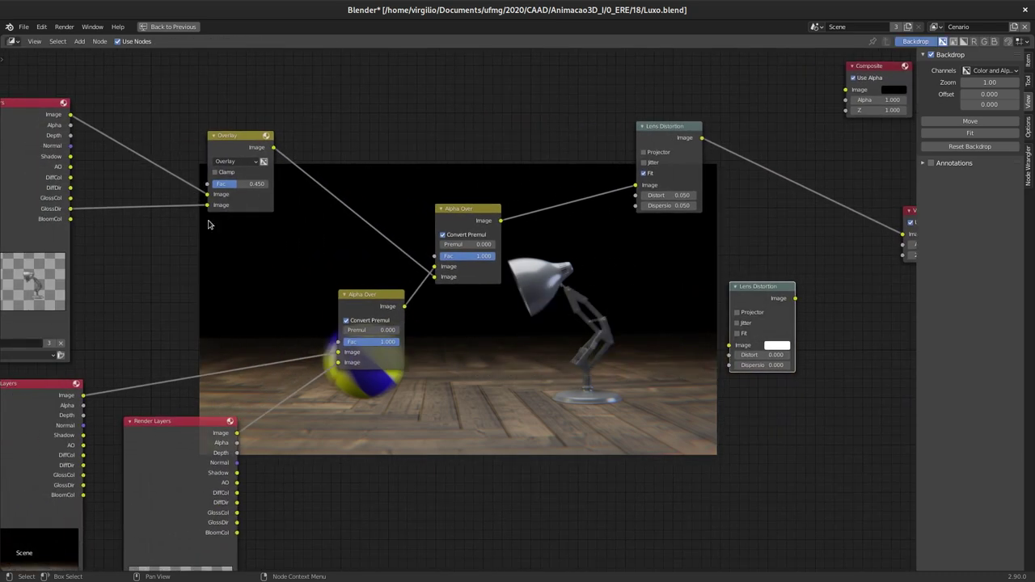
scroll(106, 305, "down", 3, "shift")
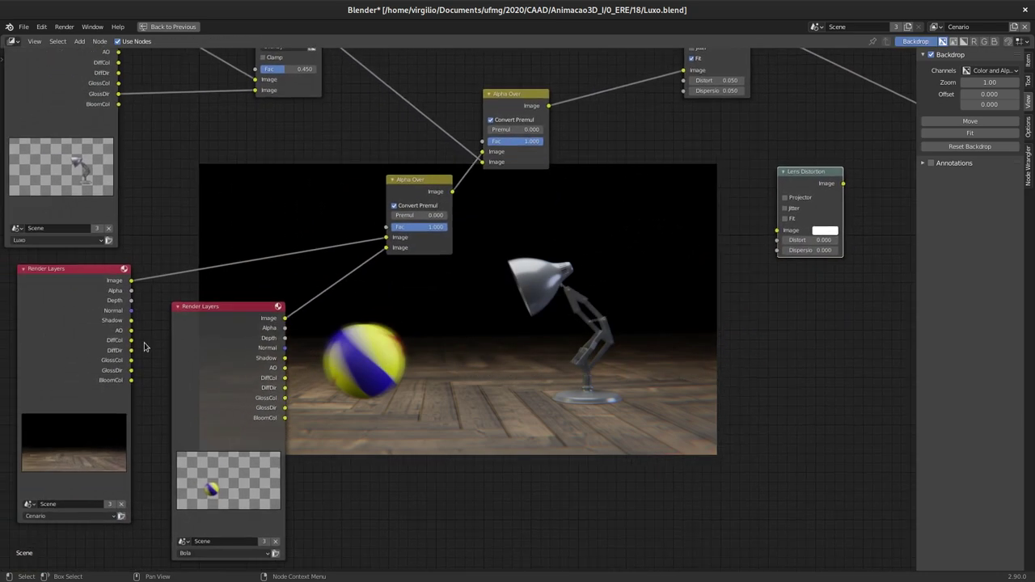
scroll(105, 348, "down", 2, "shift")
scroll(125, 356, "down", 2, "ctrl")
left_click_drag(71, 285, 716, 225)
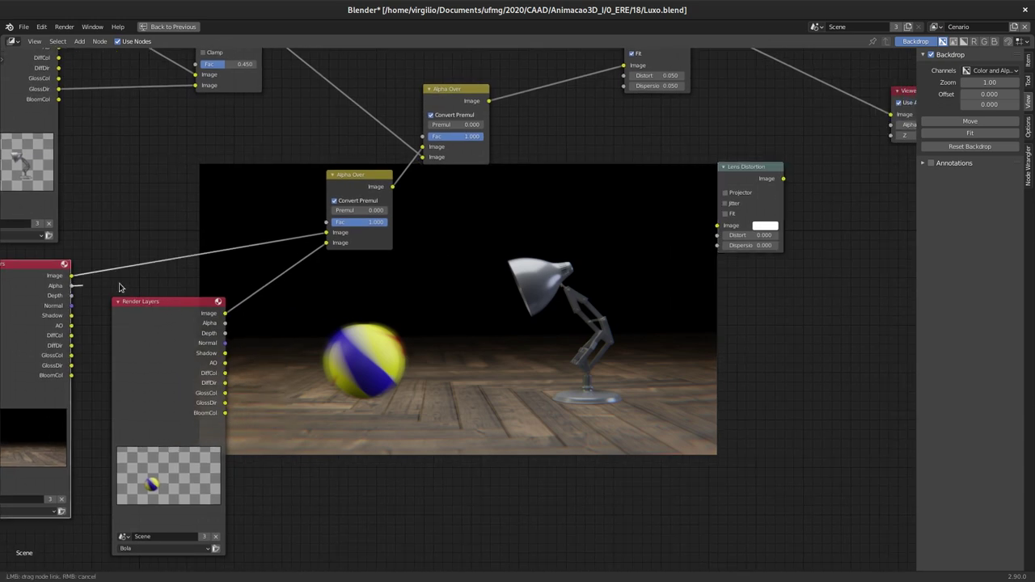
left_click(754, 174, "ctrl+shift")
Step: Separate the Viewer and Lens Distortion nodes and set the Distort amount to 1.000
scroll(548, 181, "down", 4, "ctrl")
middle_click_drag(768, 125, 564, 170)
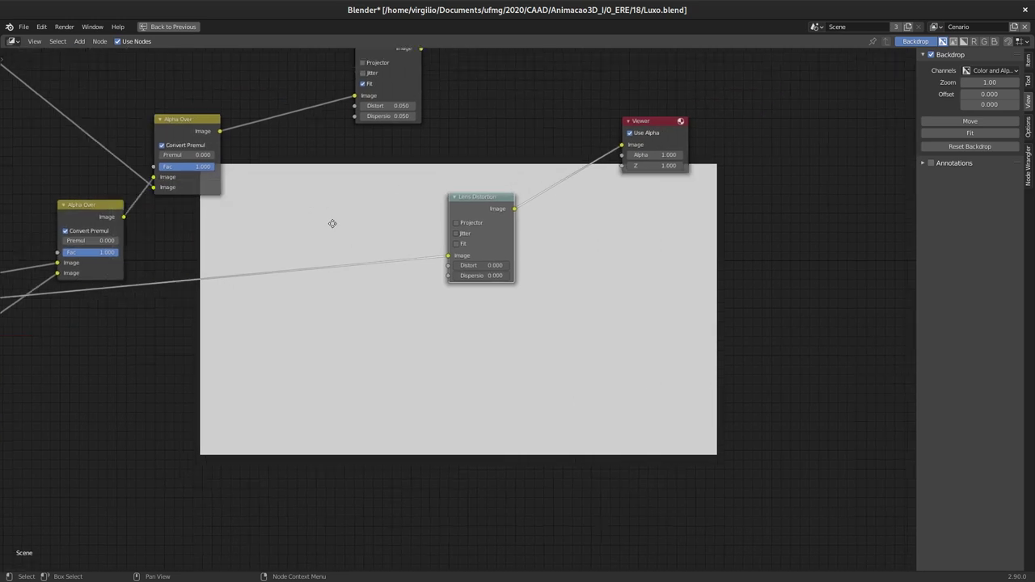
left_click_drag(623, 139, 673, 130)
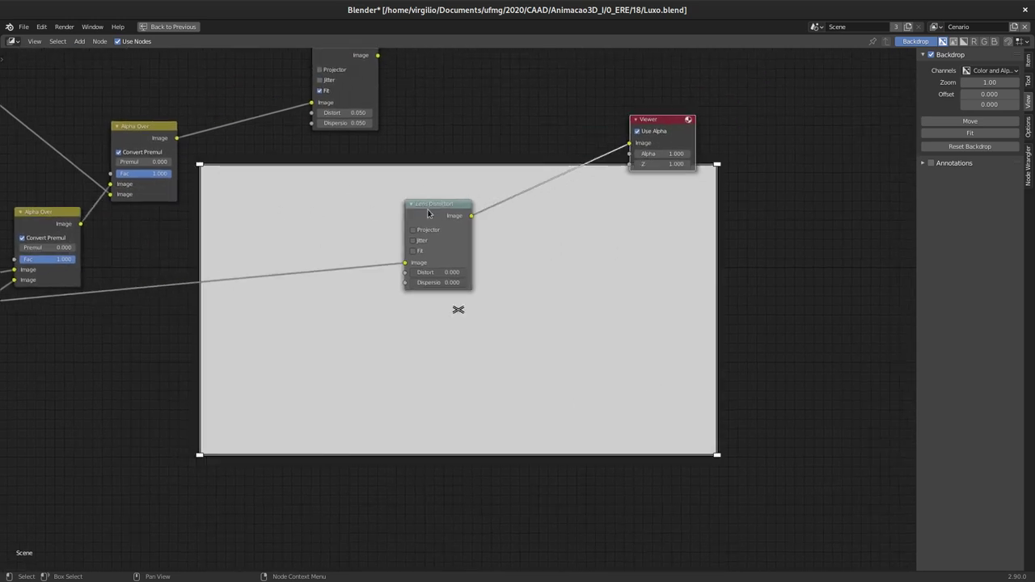
left_click_drag(445, 237, 391, 226)
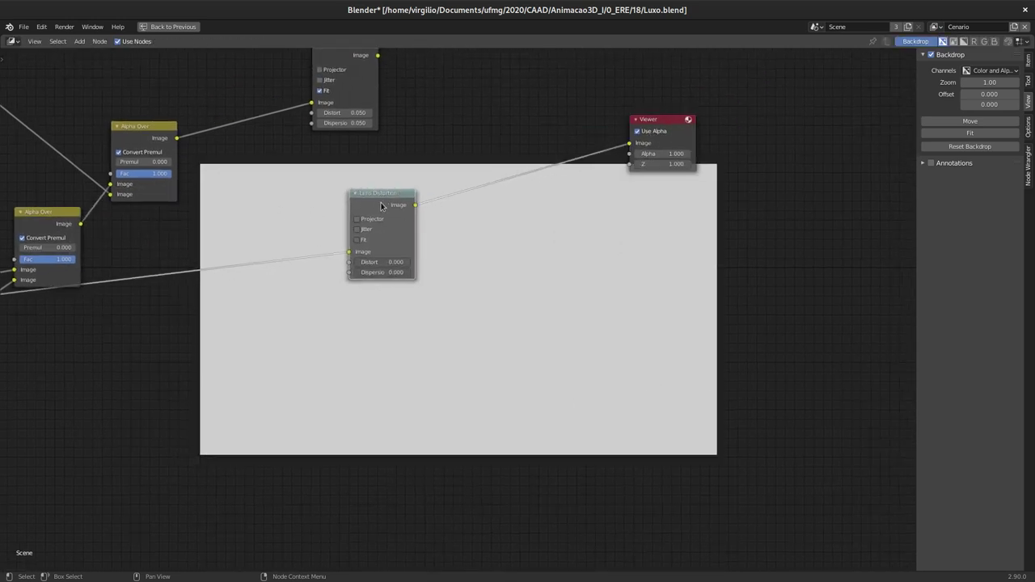
left_click_drag(373, 262, 612, 259)
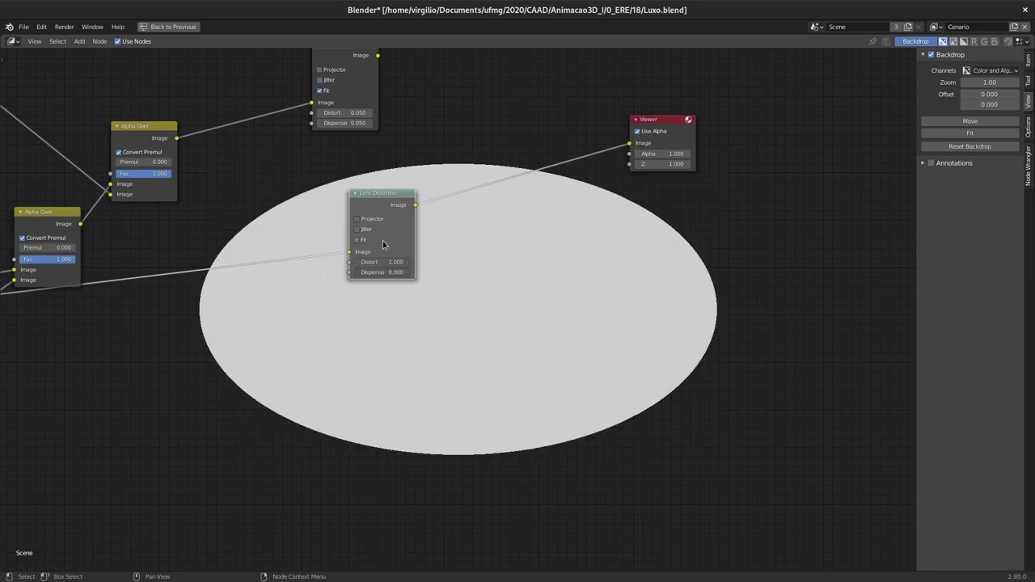
key("shift+a")
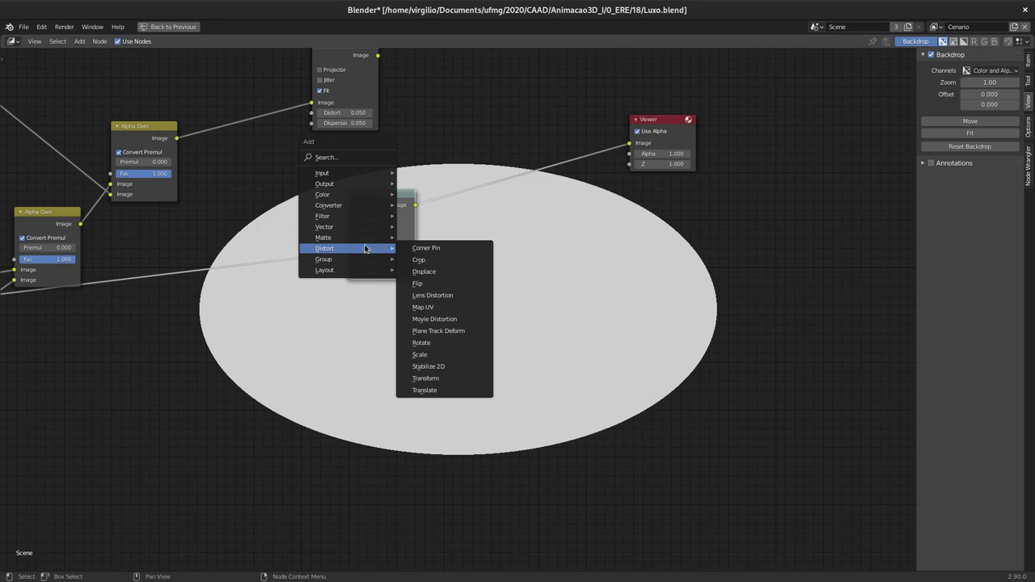
Step: Add a Blur node after the mask Lens Distortion and set its X and Y sizes to 293
left_click(422, 228)
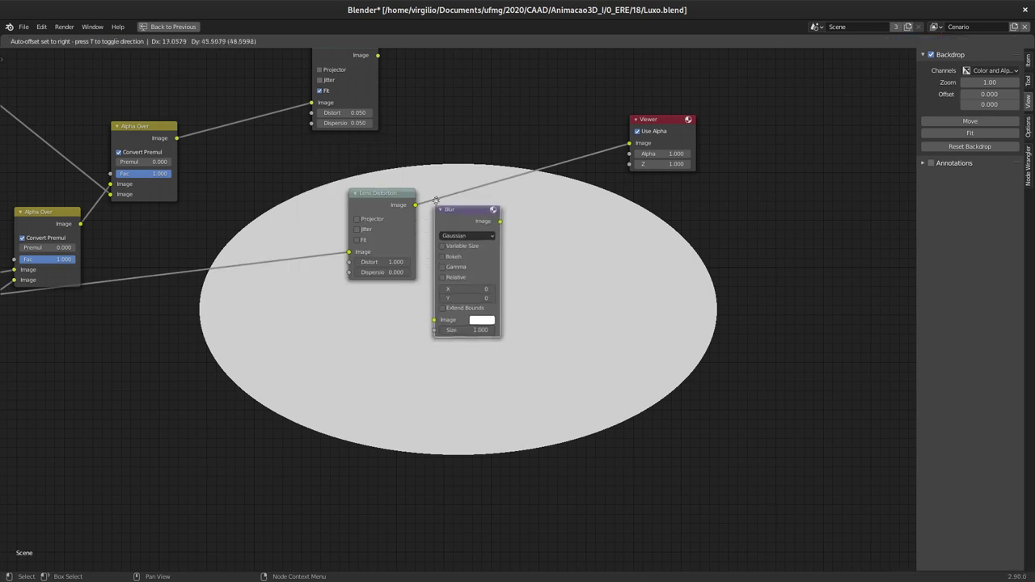
left_click(449, 172)
key("shift+a")
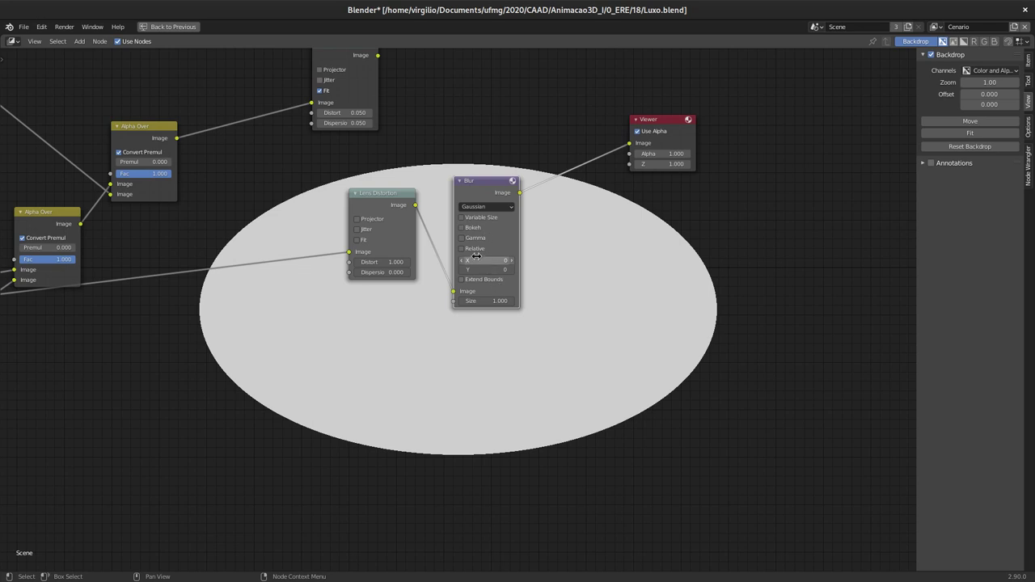
left_click_drag(484, 263, 526, 272)
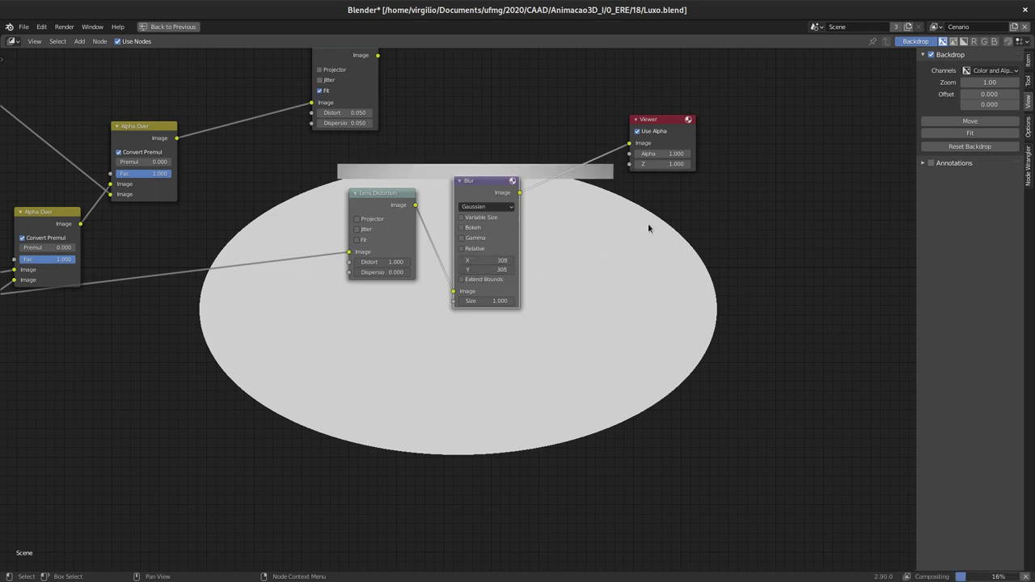
left_click_drag(505, 261, 465, 273)
key("Escape")
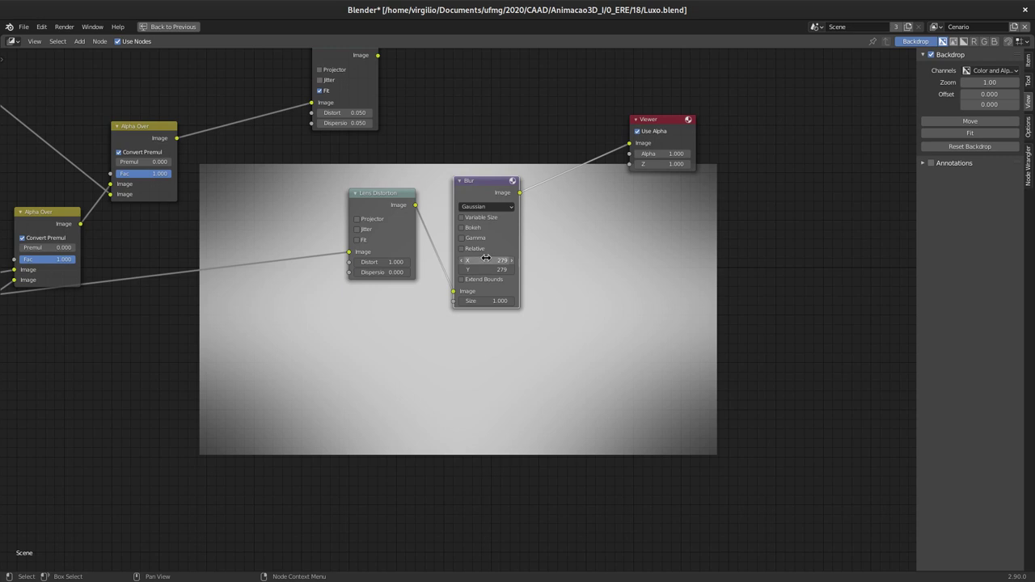
left_click_drag(488, 273, 512, 275)
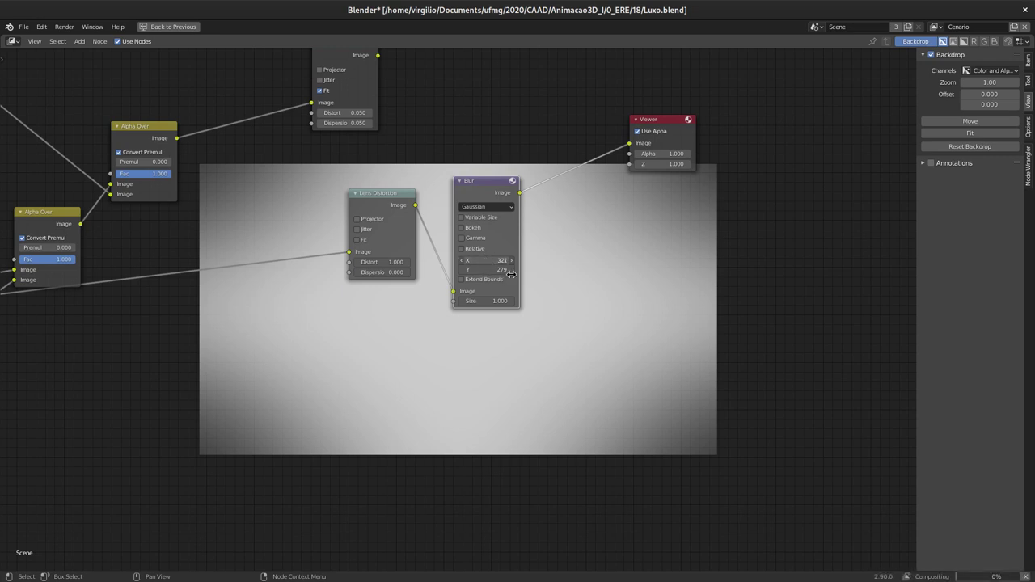
key("Escape")
left_click_drag(488, 271, 509, 279)
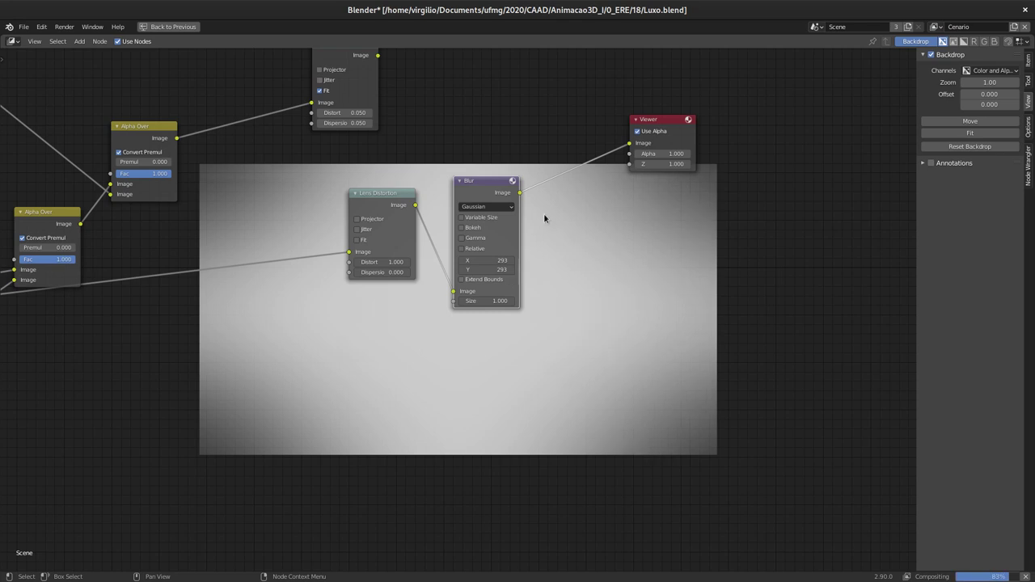
Step: Move the two Lens Distortion nodes apart and preview the Alpha Over result in the viewer
scroll(544, 218, "down", 3, "ctrl")
scroll(491, 156, "down", 2, "ctrl")
scroll(477, 142, "up", 1, "ctrl")
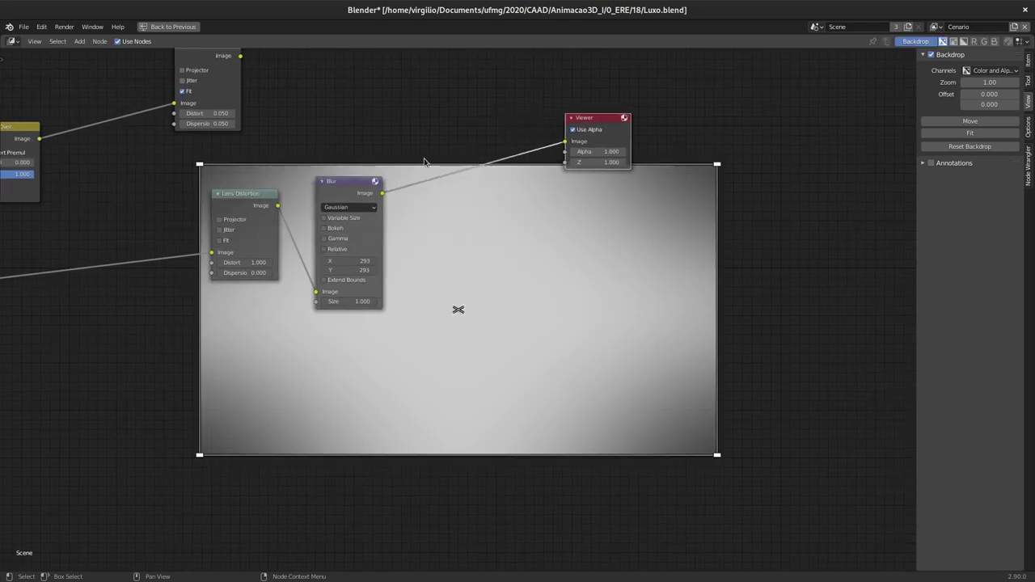
scroll(462, 203, "up", 2, "ctrl")
scroll(445, 219, "up", 1, "ctrl")
scroll(427, 233, "up", 1, "ctrl")
scroll(419, 206, "up", 1, "ctrl")
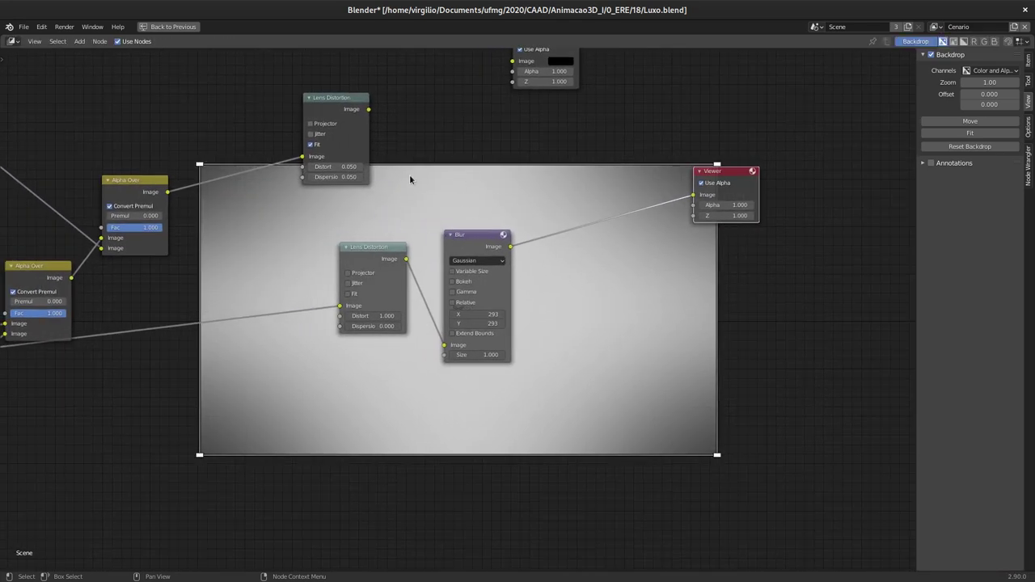
left_click_drag(376, 254, 358, 276)
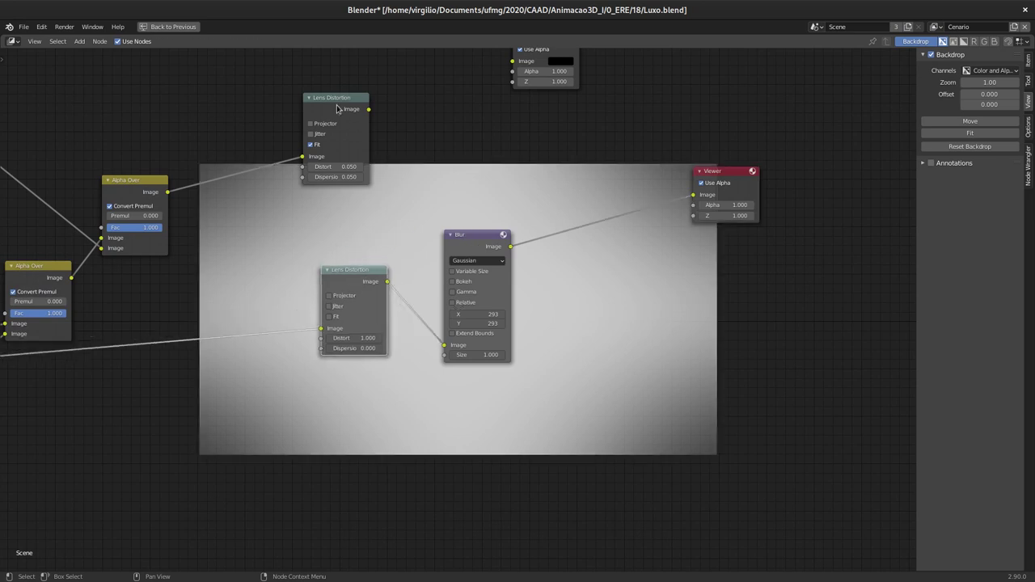
left_click_drag(337, 108, 388, 84)
left_click(134, 180, "ctrl+shift")
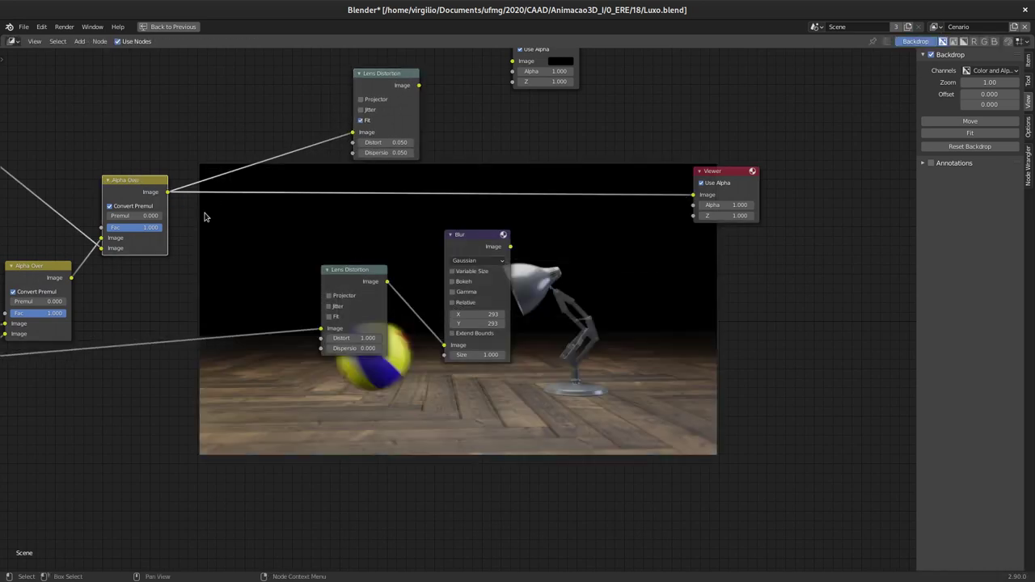
Step: Add a Mix node fed by the Alpha Over render and the blurred mask, outputting to the Viewer
key("shift+a")
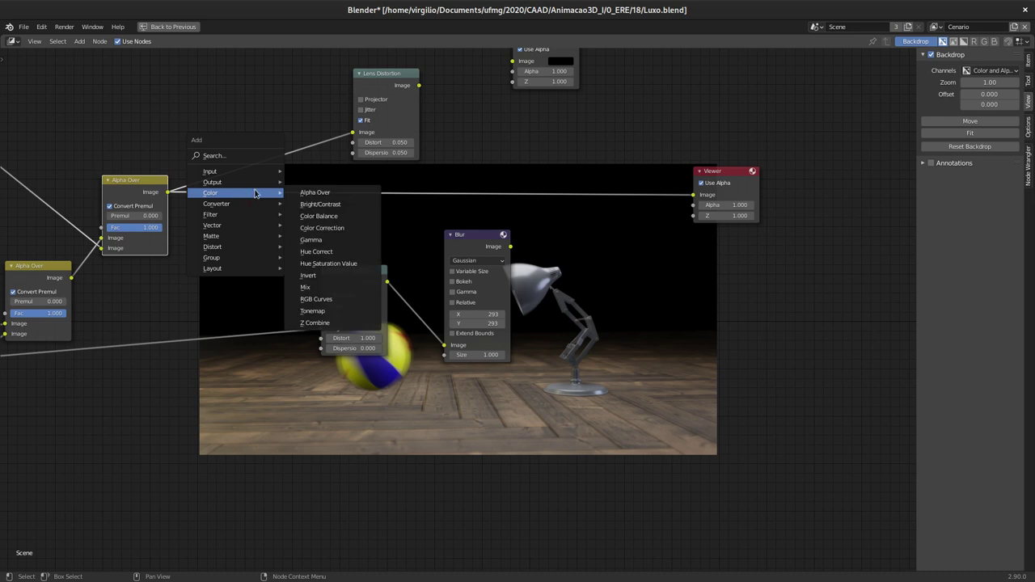
left_click(330, 287)
left_click(619, 239)
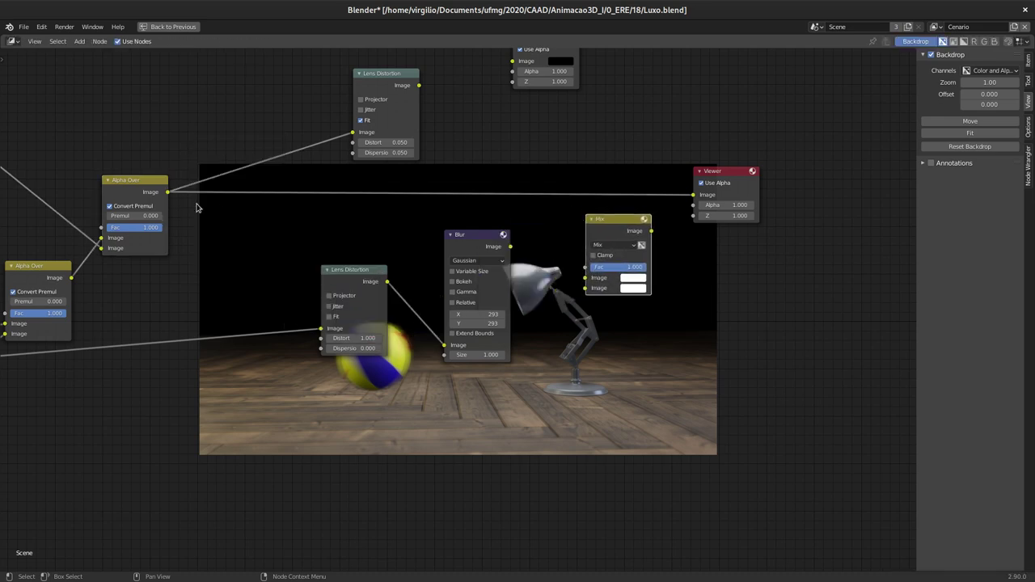
left_click_drag(168, 192, 585, 288)
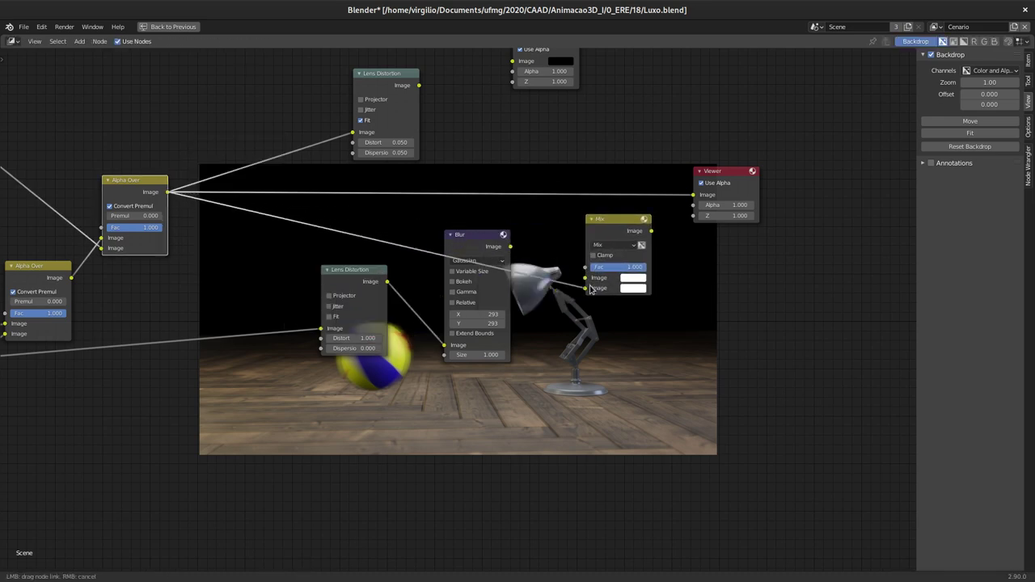
left_click_drag(510, 246, 584, 278)
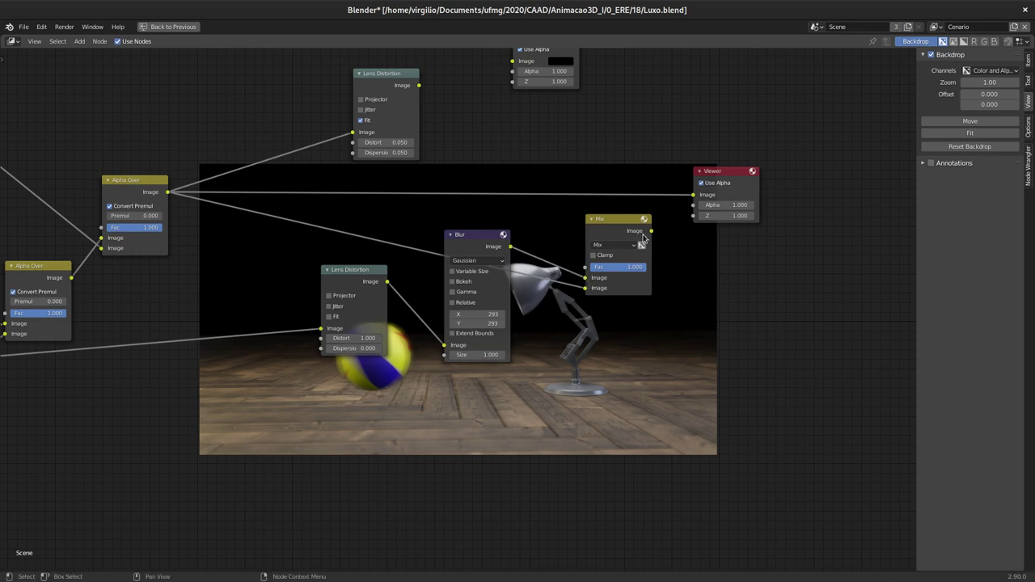
left_click_drag(651, 231, 693, 195)
left_click_drag(628, 217, 589, 142)
Step: Try Overlay at 0.45, then switch the Mix to Multiply with Alpha Over first and Fac 1.000
left_click(578, 178)
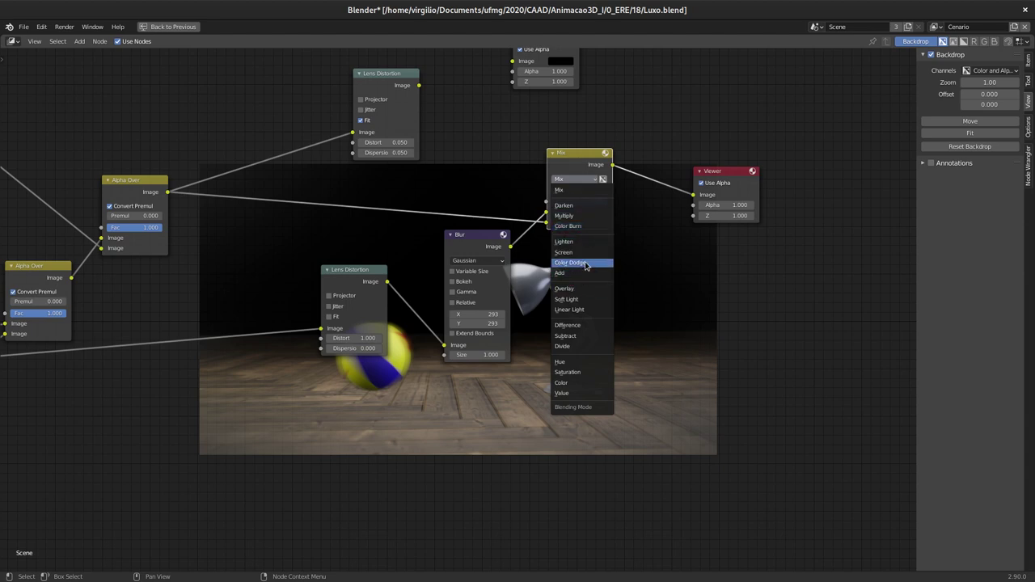
left_click(578, 289)
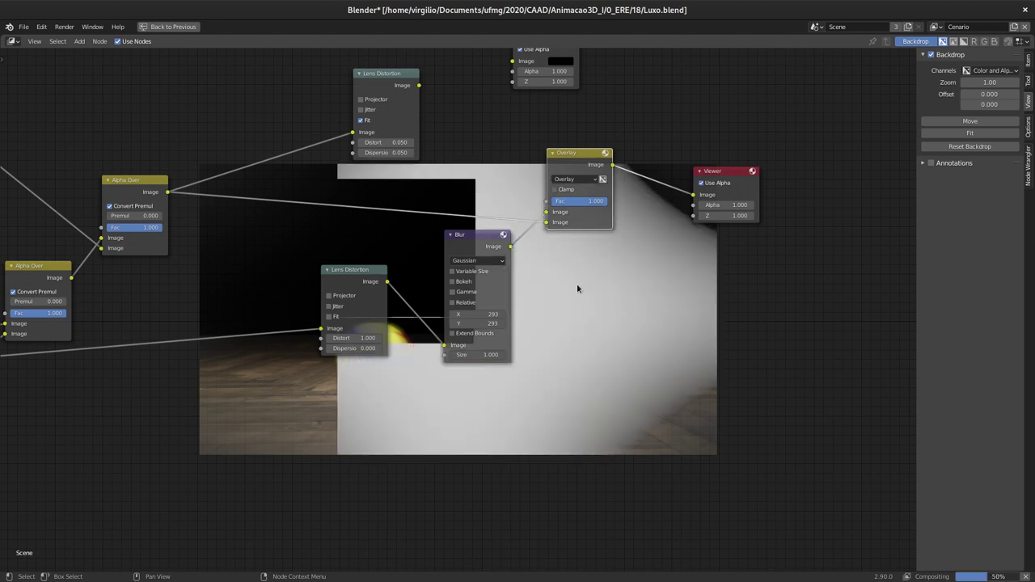
left_click(599, 201)
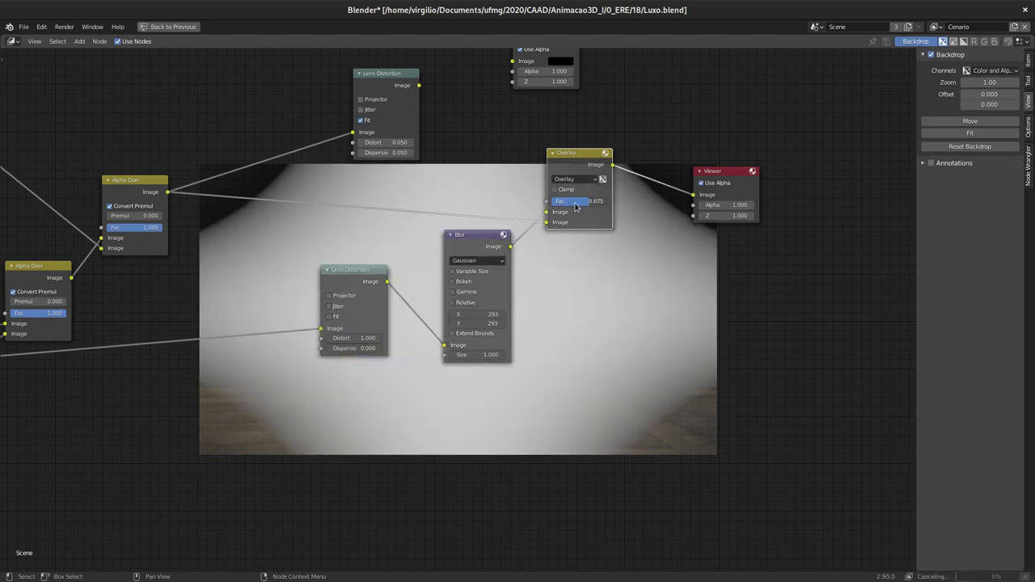
type("0.45")
key("Return")
left_click(579, 183)
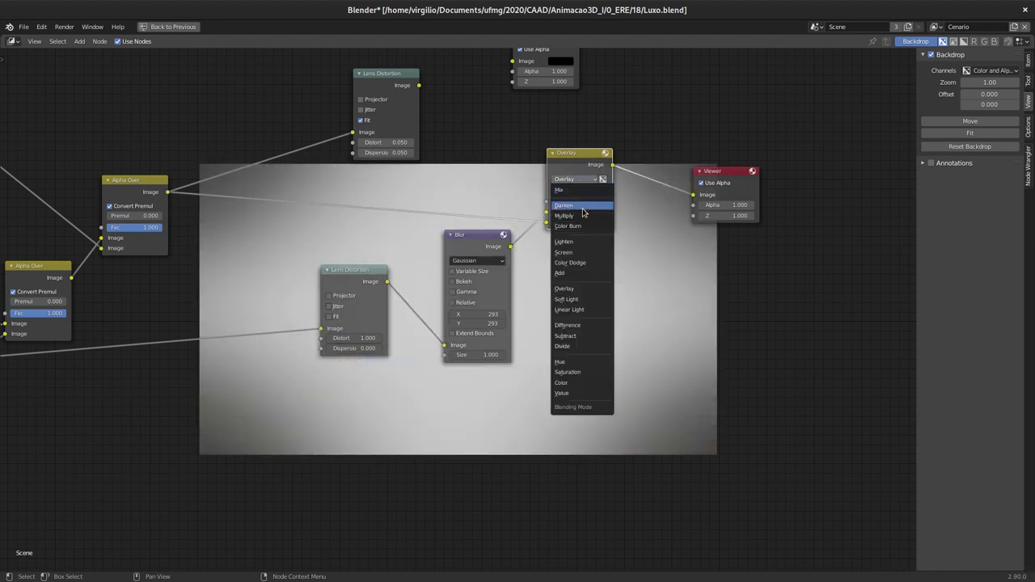
left_click(579, 220)
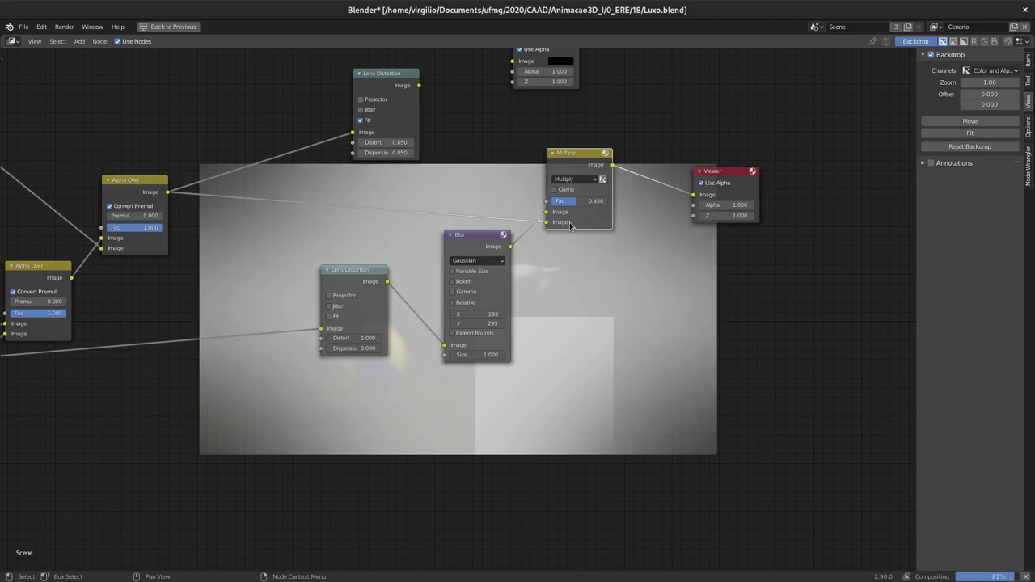
mouse_move(540, 216)
left_mouse_down()
mouse_move(633, 201)
mouse_move(498, 210)
left_mouse_up()
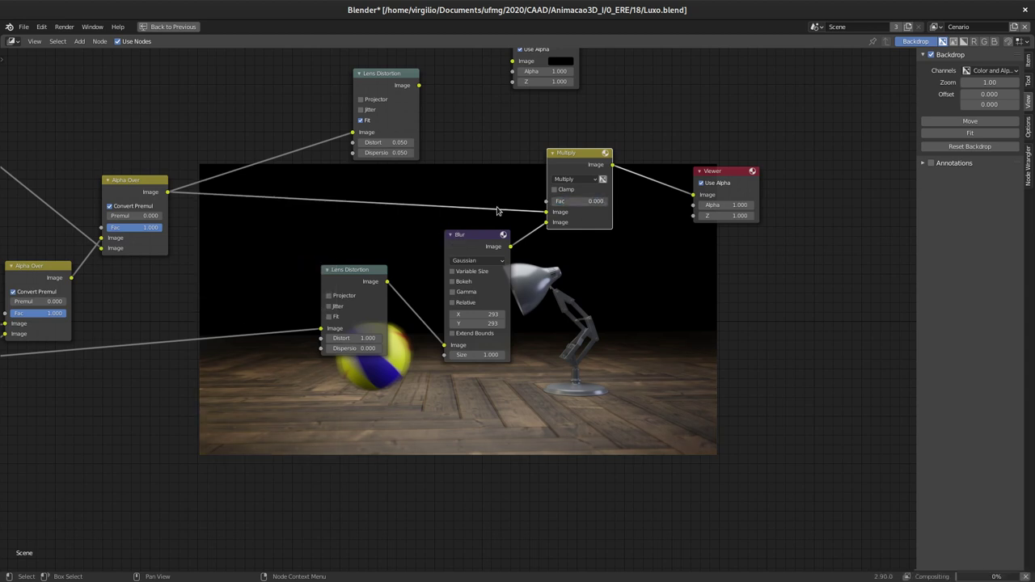
left_click_drag(558, 202, 615, 200)
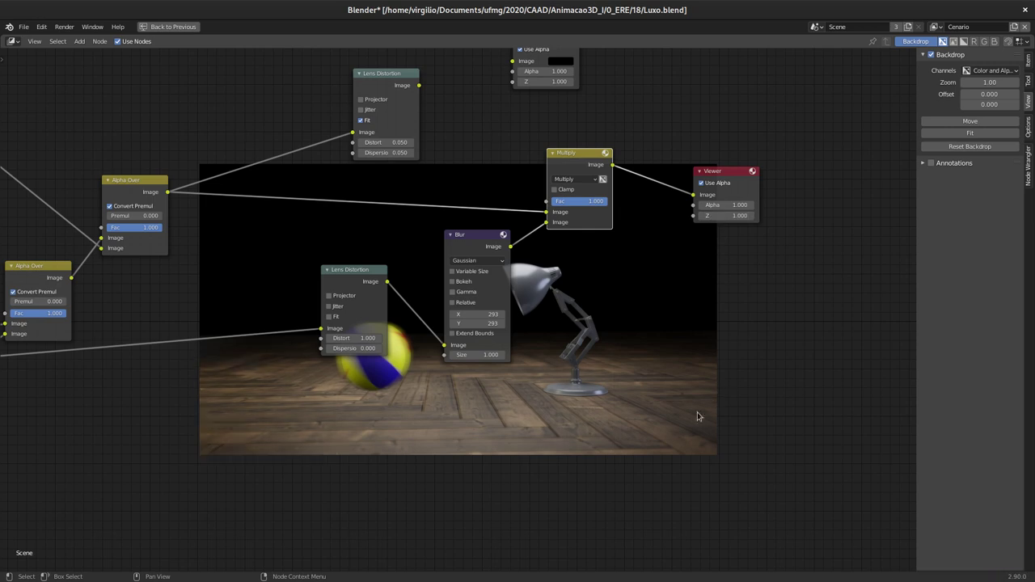
Step: Place the Composite node with the Viewer below it, and move Multiply to their left
middle_click_drag(470, 276, 335, 215)
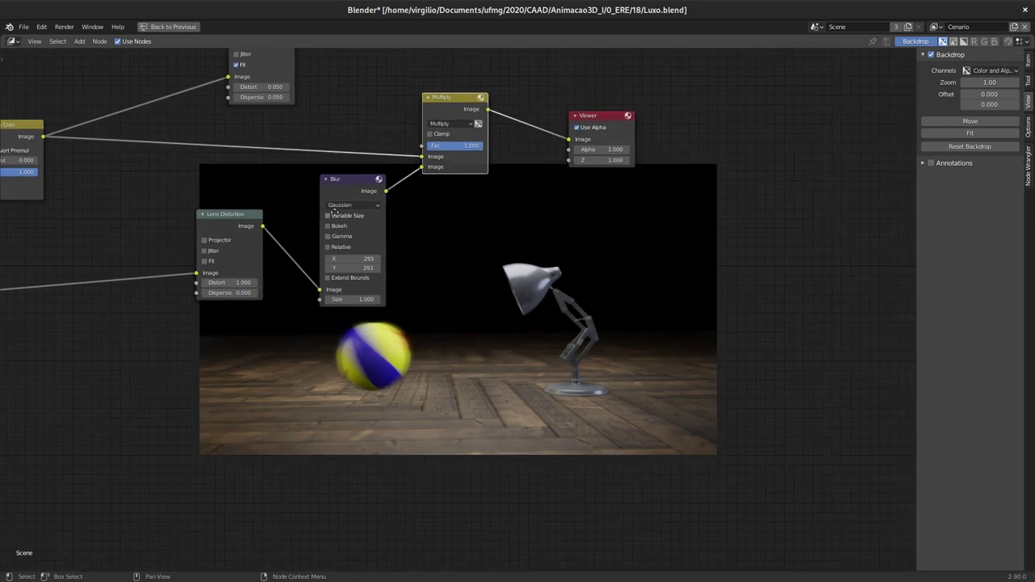
middle_click_drag(564, 419, 677, 293)
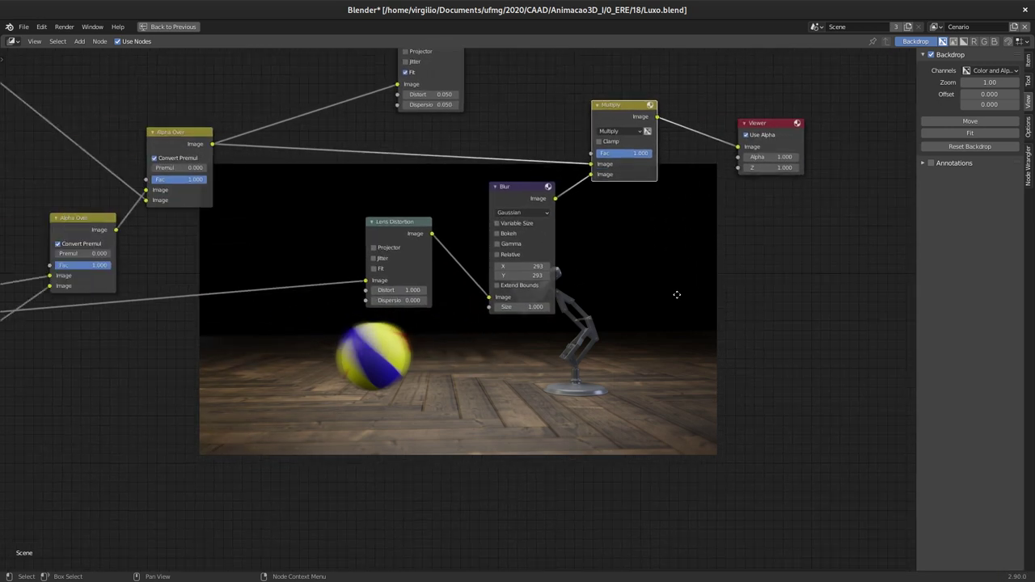
scroll(676, 293, "down", 2)
scroll(474, 259, "down", 2)
middle_click_drag(502, 217, 424, 237)
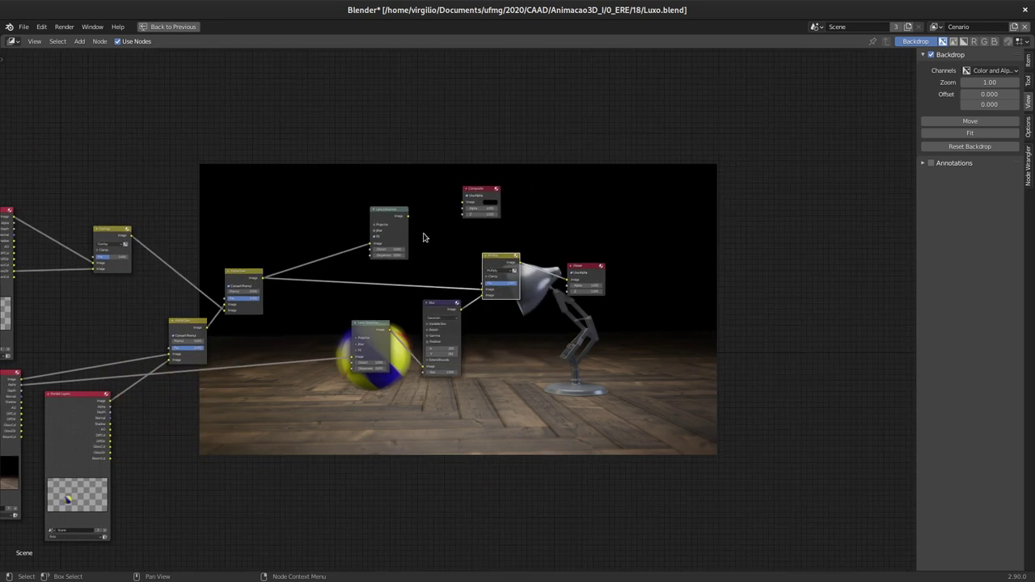
left_click(505, 259, "ctrl+shift")
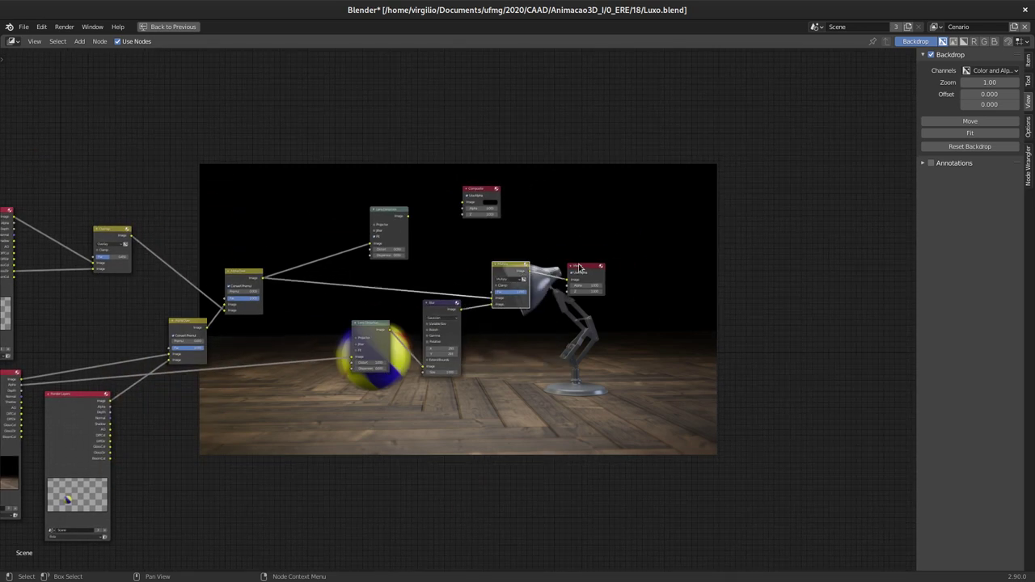
left_click(385, 212)
middle_click_drag(388, 219, 372, 220)
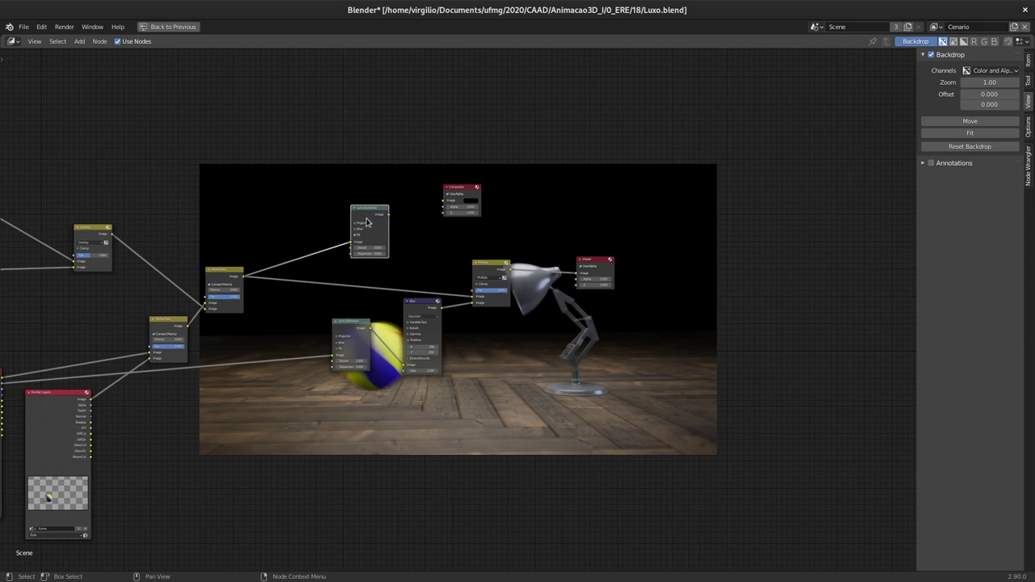
left_click_drag(461, 193, 622, 217)
mouse_move(622, 217)
middle_mouse_down("ctrl")
mouse_move(642, 148)
mouse_move(421, 224)
middle_mouse_up("ctrl")
left_click_drag(360, 289, 440, 345)
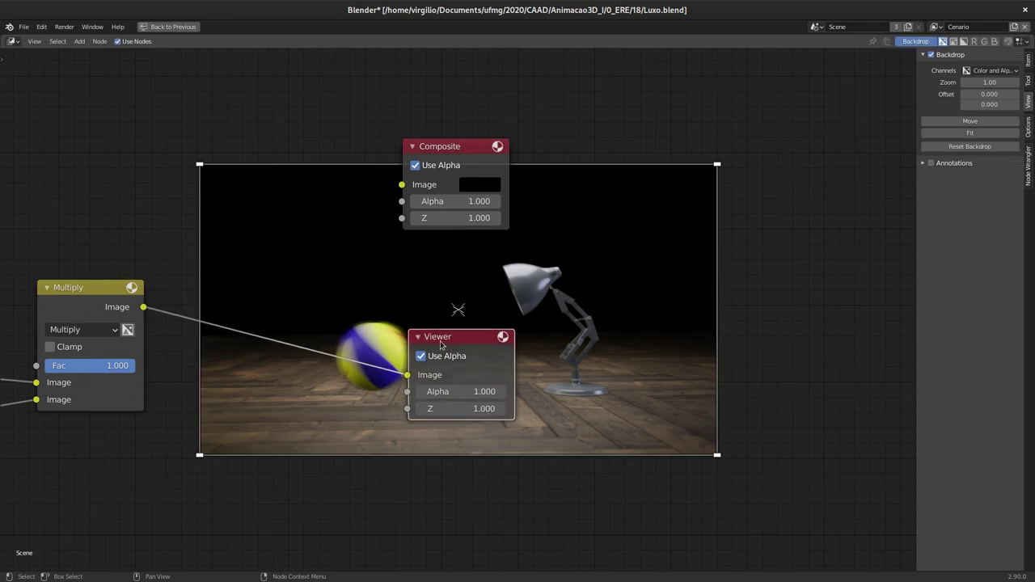
left_click_drag(457, 148, 408, 181)
mouse_move(121, 287)
left_mouse_down()
mouse_move(112, 289)
mouse_move(121, 274)
mouse_move(341, 229)
mouse_move(353, 218)
left_mouse_up()
Step: Survey the whole tree, nudge the Viewer node right, and bring up the add-node menu
middle_click_drag(440, 229, 566, 199)
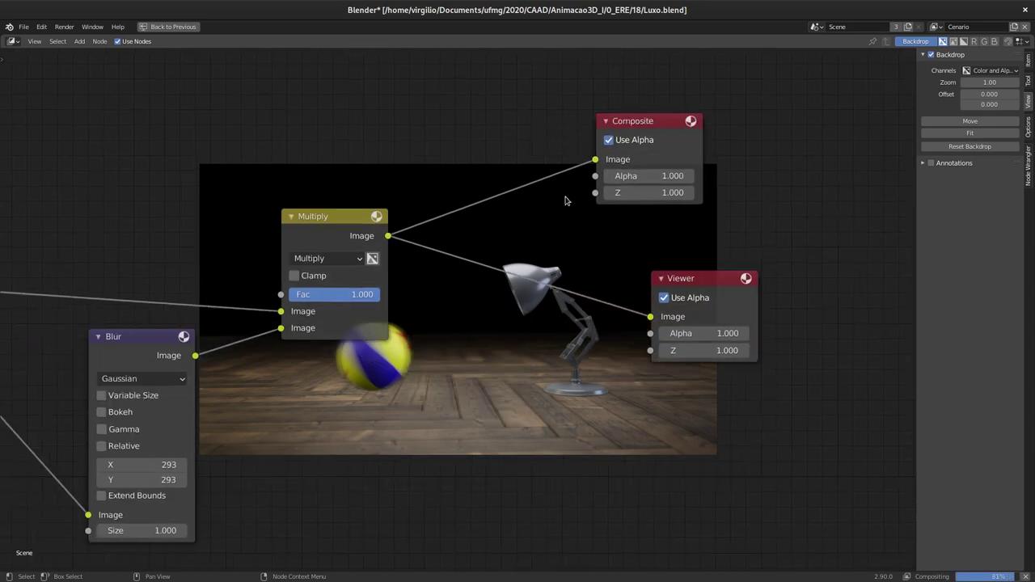
scroll(525, 219, "down", 2)
scroll(510, 231, "down", 2)
scroll(495, 239, "down", 2)
scroll(495, 239, "down", 1)
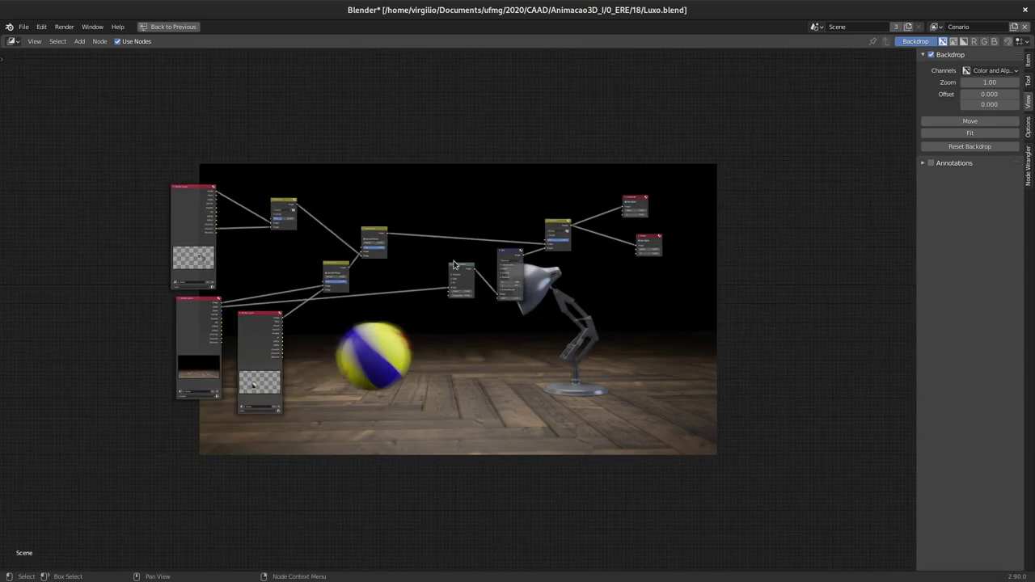
scroll(505, 244, "down", 1)
scroll(452, 307, "down", 1, "ctrl")
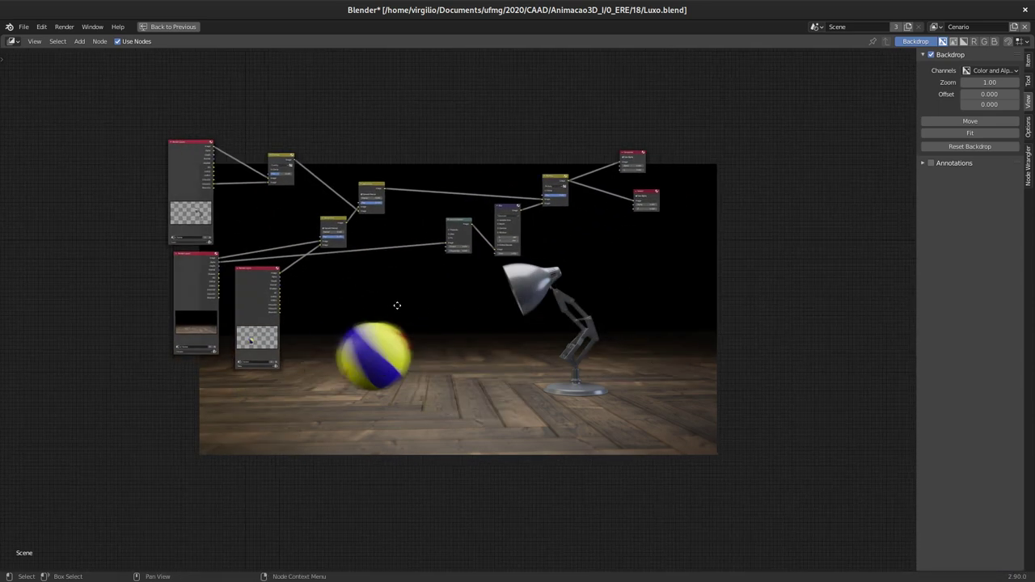
scroll(397, 305, "down", 2, "ctrl")
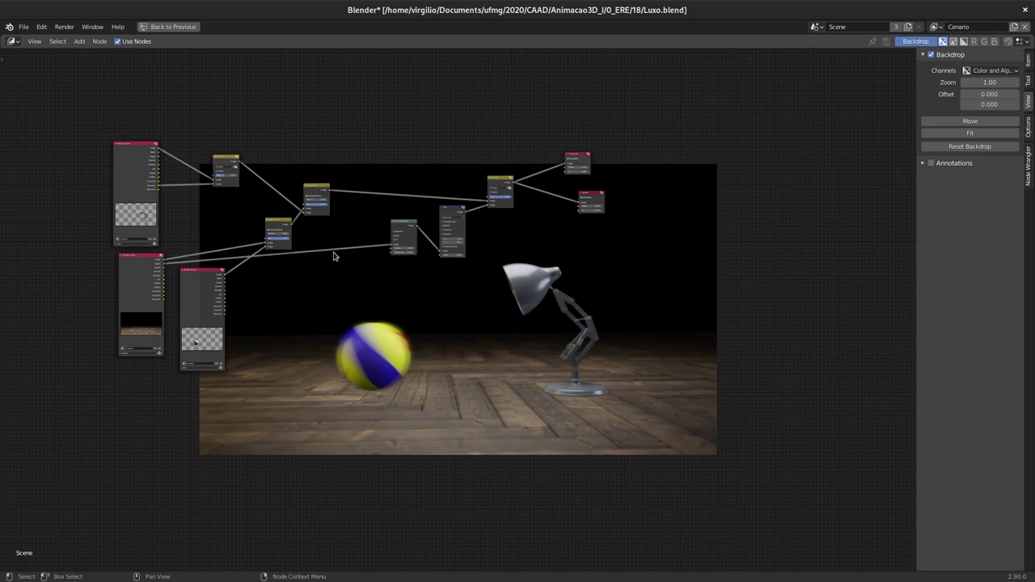
middle_click_drag(306, 214, 307, 323)
middle_click_drag(448, 318, 419, 261)
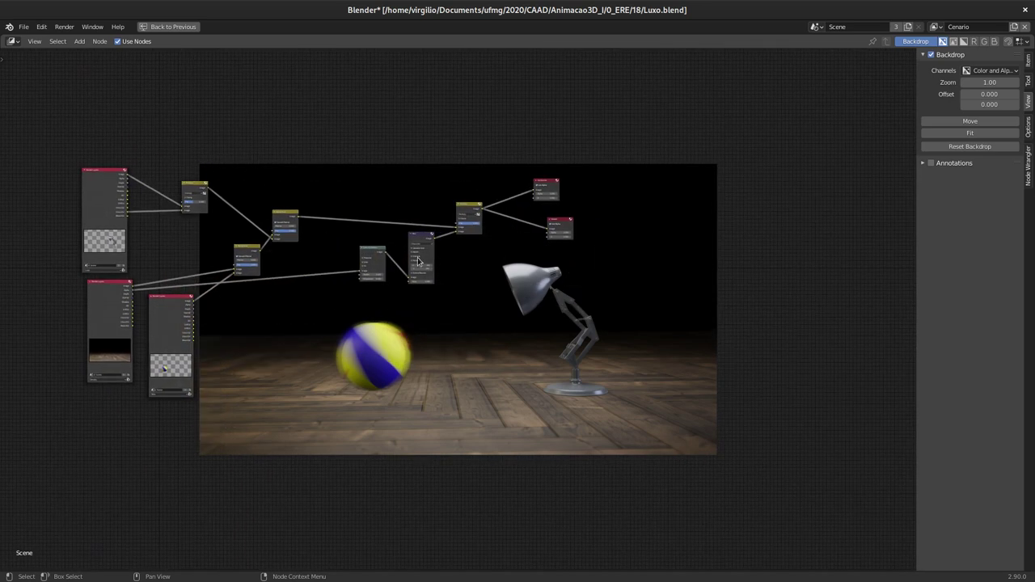
scroll(538, 277, "up", 1, "ctrl")
scroll(467, 253, "up", 1)
scroll(469, 243, "up", 1)
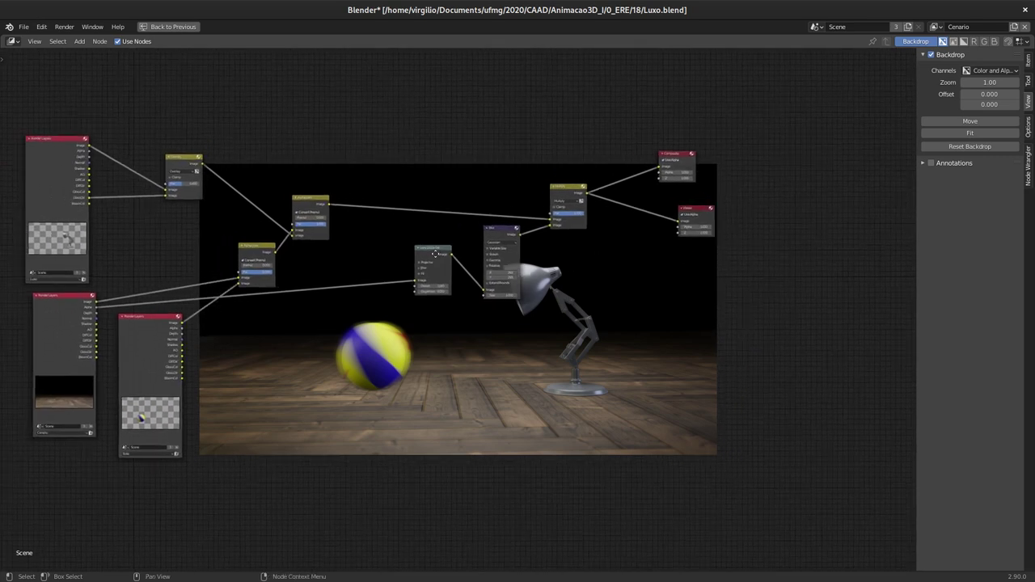
scroll(453, 243, "up", 2)
scroll(429, 230, "up", 2)
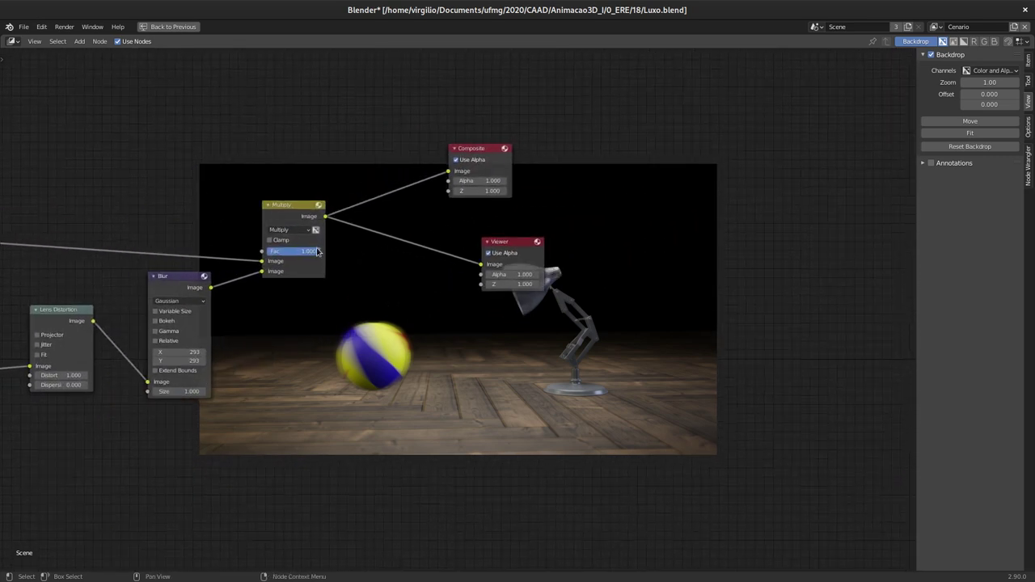
left_click_drag(528, 224, 580, 229)
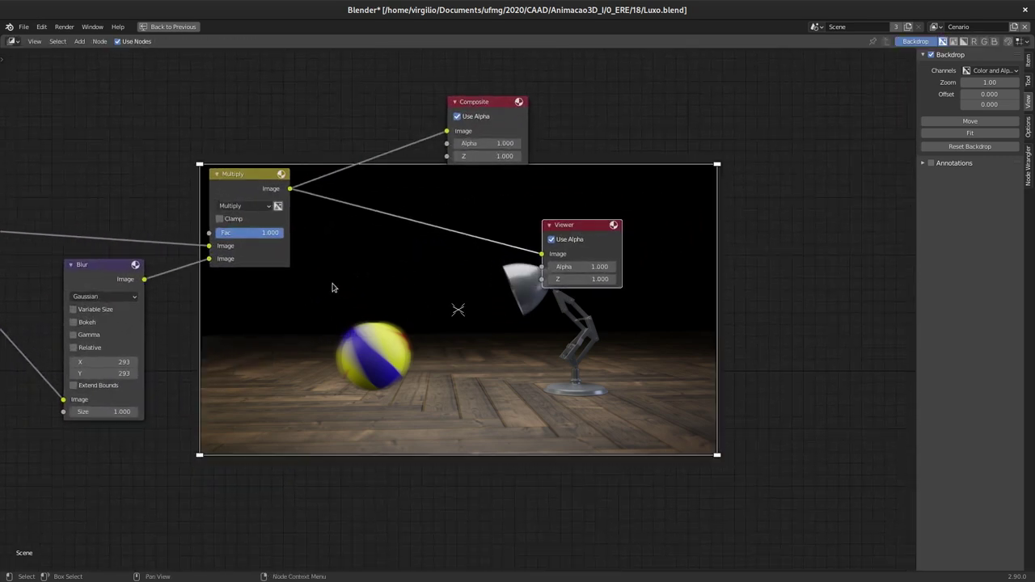
middle_click_drag(305, 287, 426, 217)
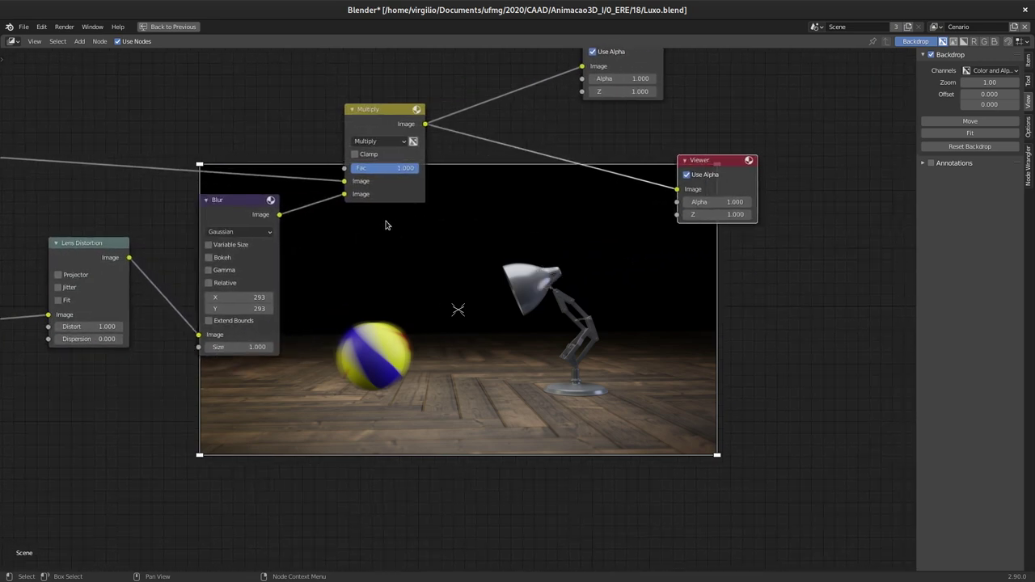
key("shift+a")
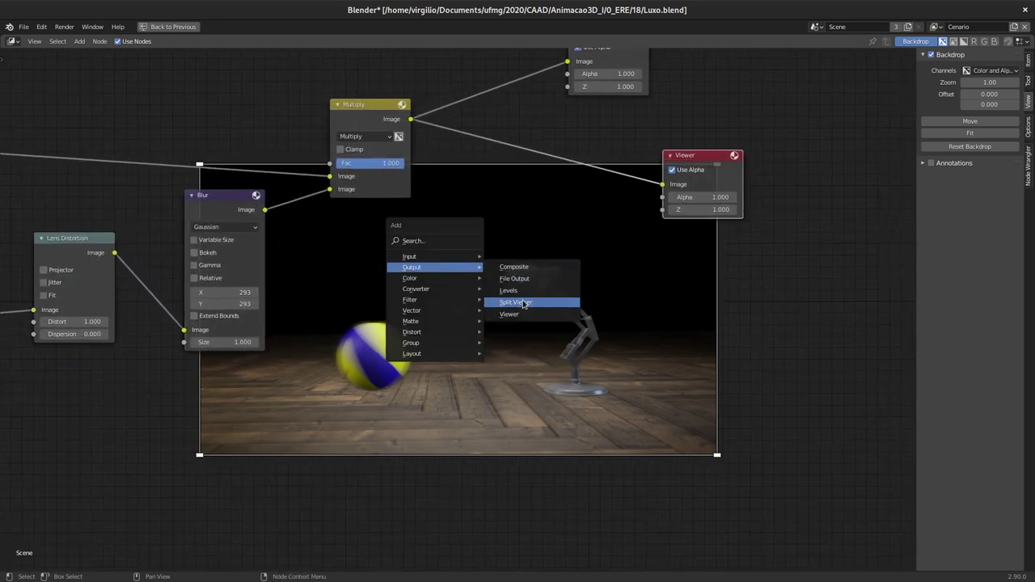
Step: Add an Output > Split Viewer node, link Multiply's image into it, and delete the old Viewer
left_click(526, 301)
left_click(458, 218)
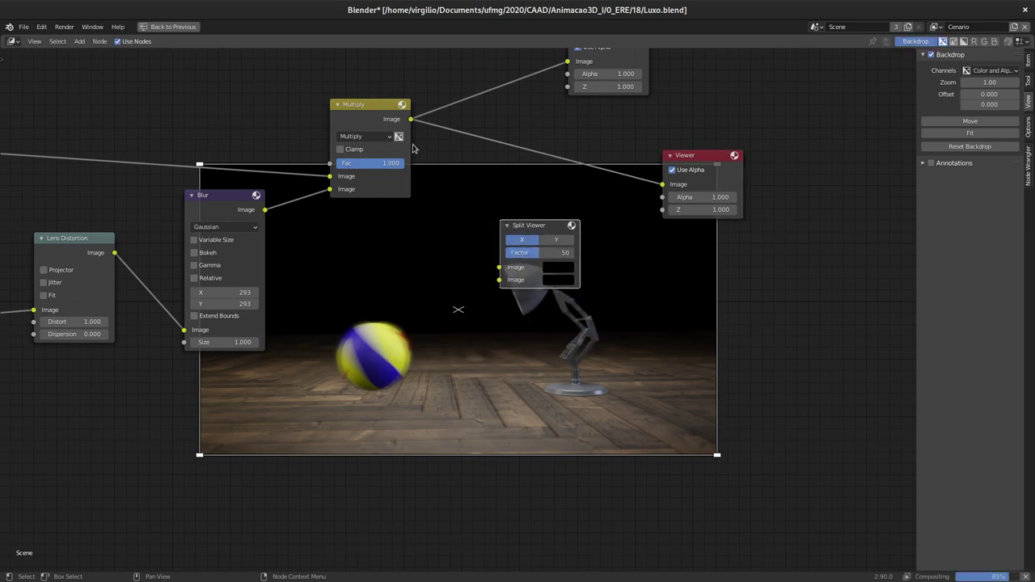
left_click_drag(410, 122, 499, 268)
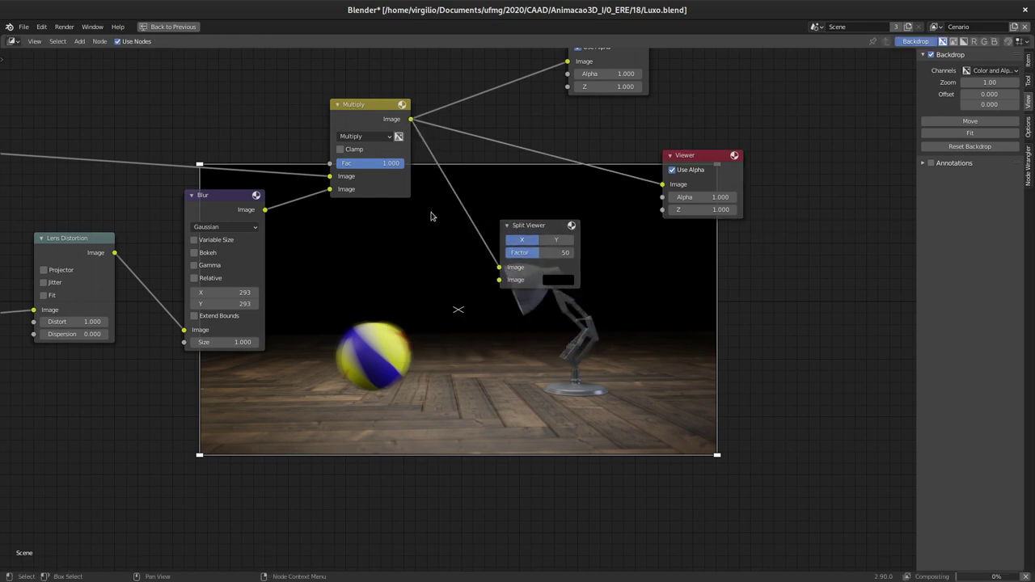
middle_click_drag(432, 215, 340, 274, "ctrl")
left_click(600, 217)
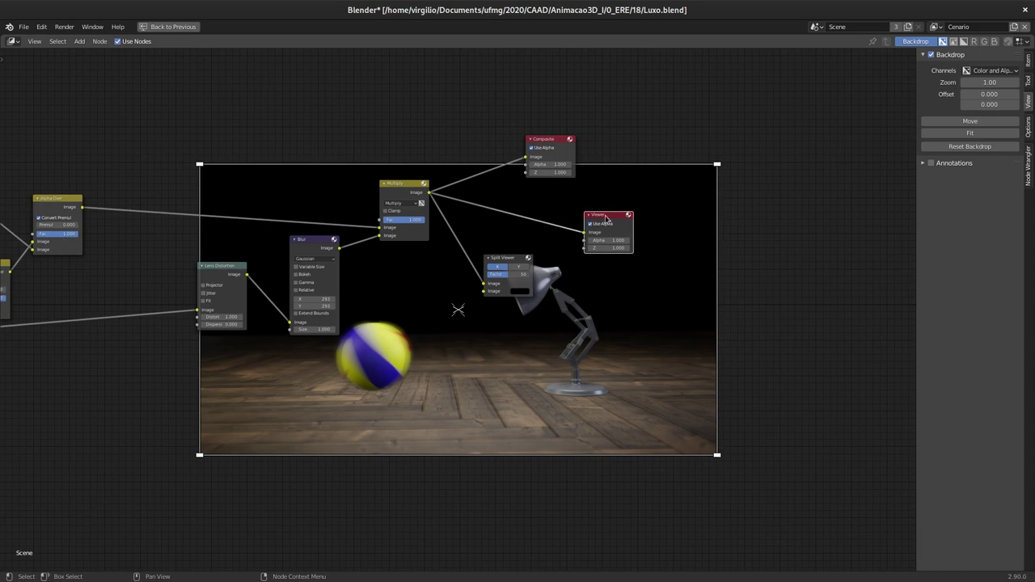
key("x")
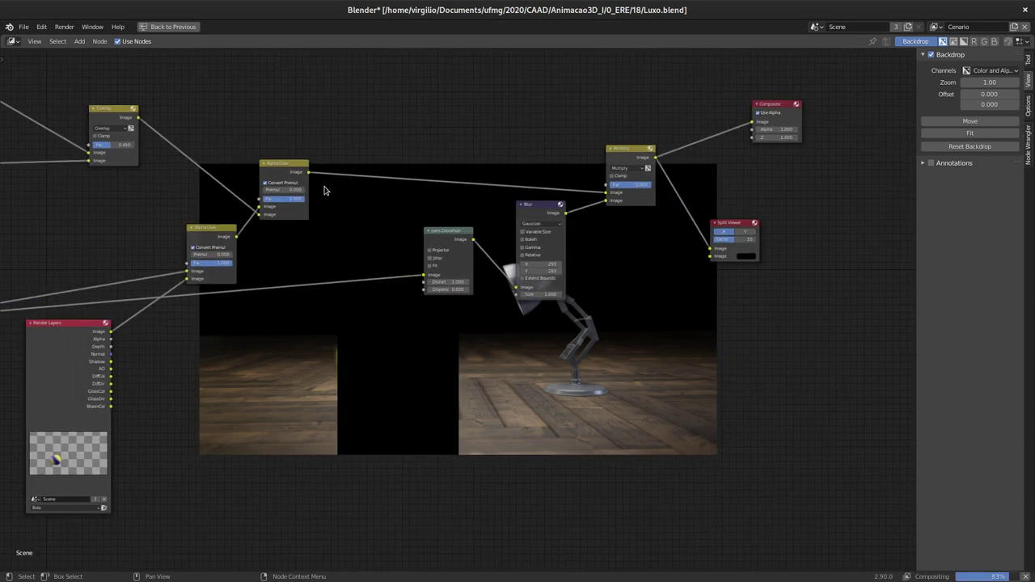
Step: Pan over to the Render Layers nodes and select the upper Alpha Over node
mouse_move(319, 263)
middle_mouse_down()
mouse_move(384, 210)
mouse_move(345, 212)
middle_mouse_up()
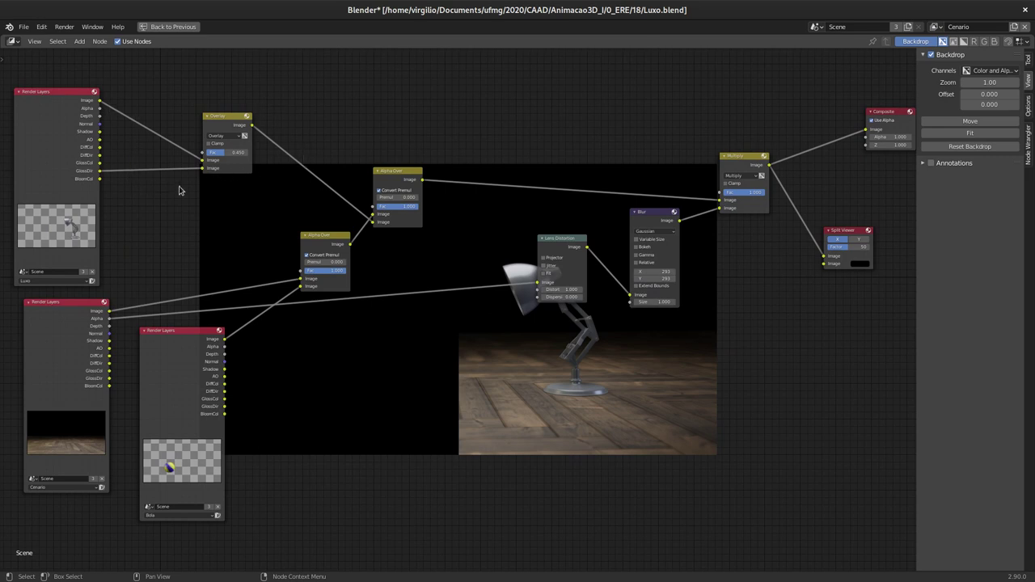
middle_click_drag(180, 191, 173, 197)
mouse_move(219, 229)
middle_mouse_down()
mouse_move(235, 231)
mouse_move(206, 202)
middle_mouse_up()
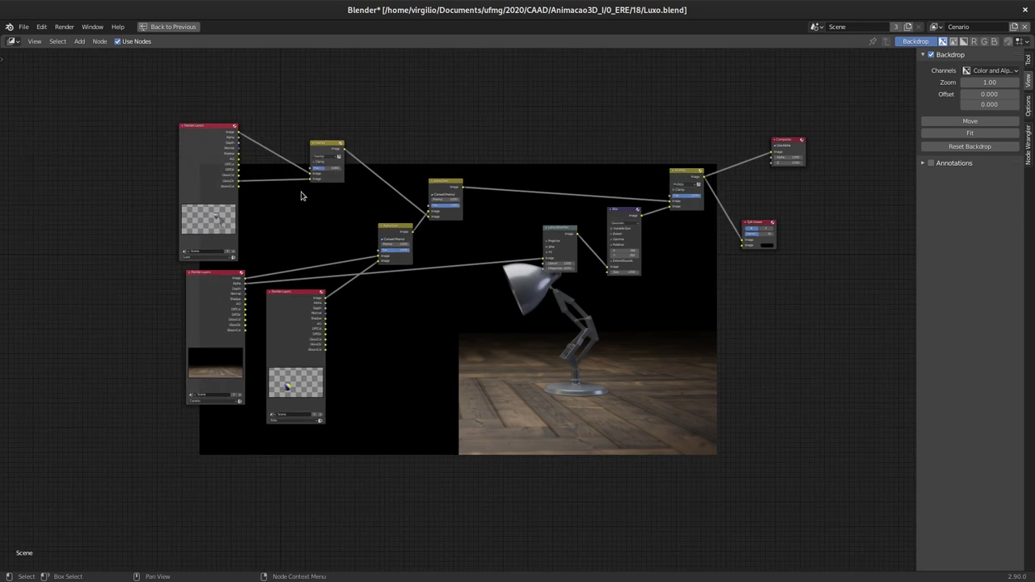
scroll(345, 259, "up", 2)
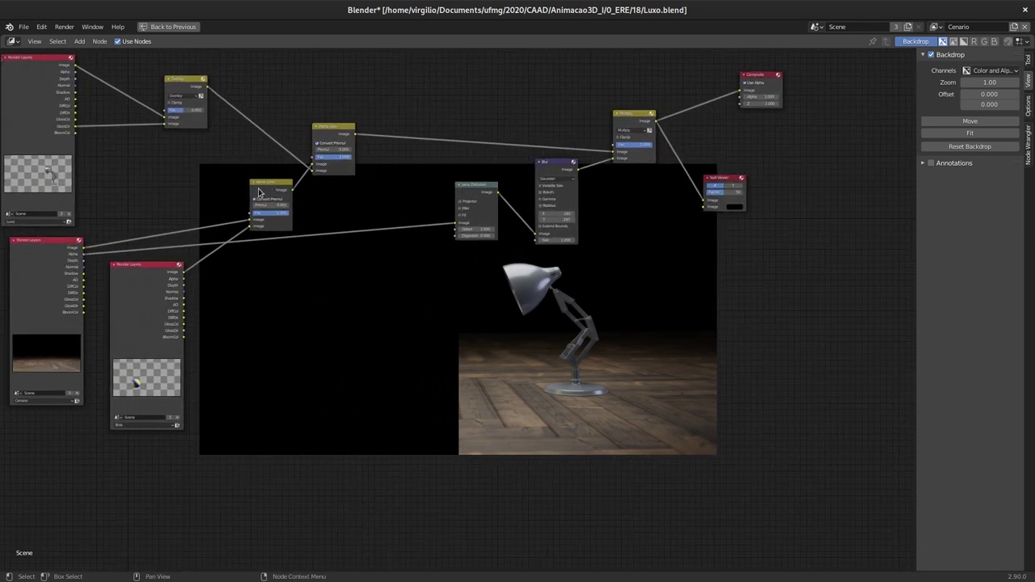
left_click(330, 131)
Step: Duplicate Alpha Over, feed it the other Alpha Over and Render Layers image, and route it to Split Viewer's second input
key("shift+d")
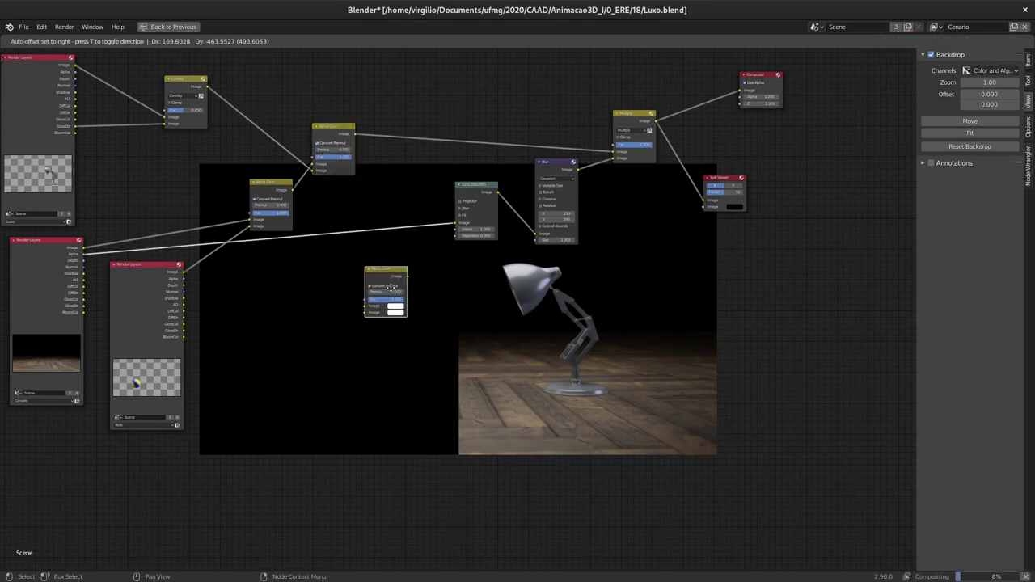
left_click(393, 291)
left_click_drag(293, 193, 365, 310)
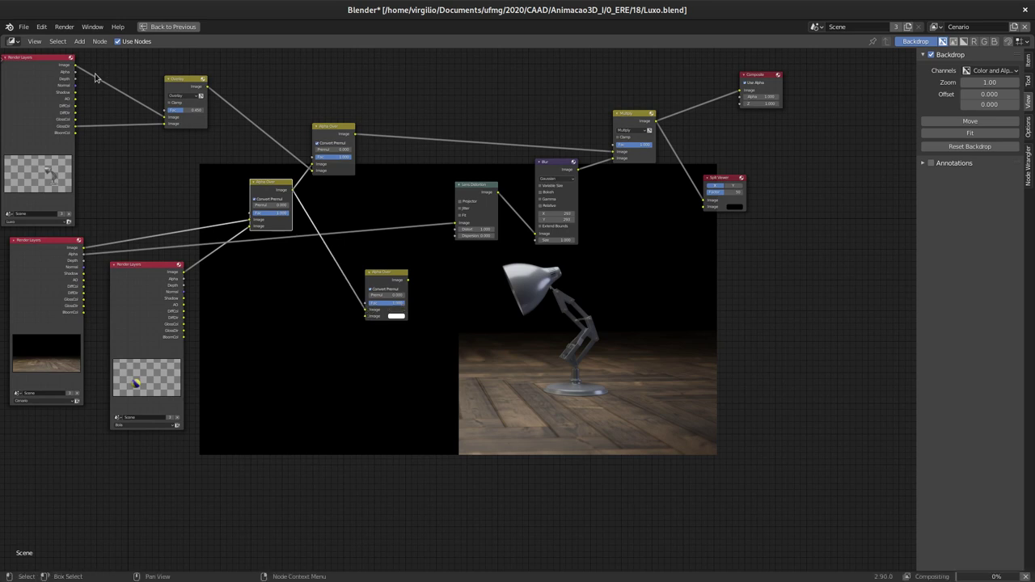
left_click_drag(76, 65, 365, 316)
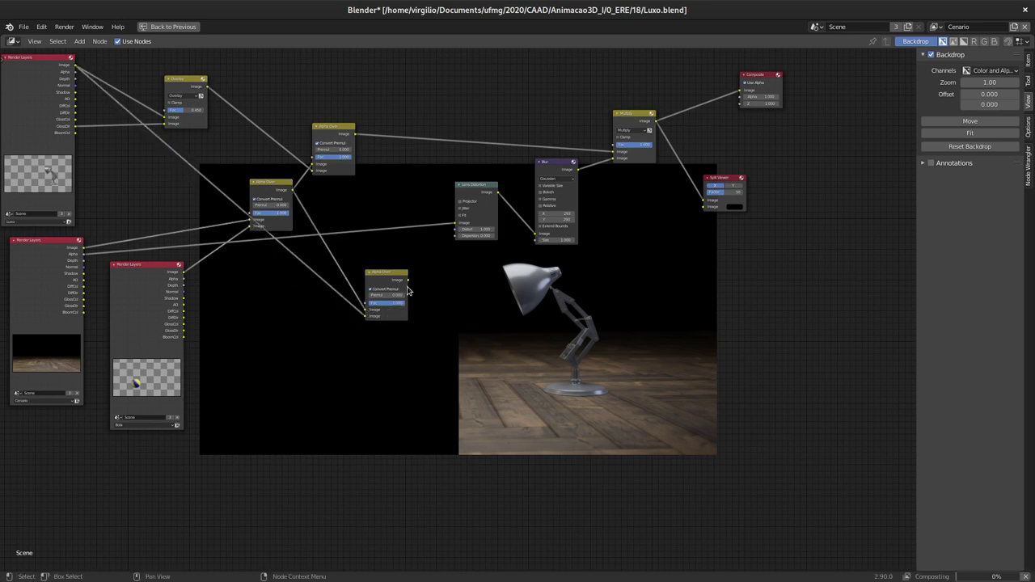
left_click_drag(409, 280, 704, 207)
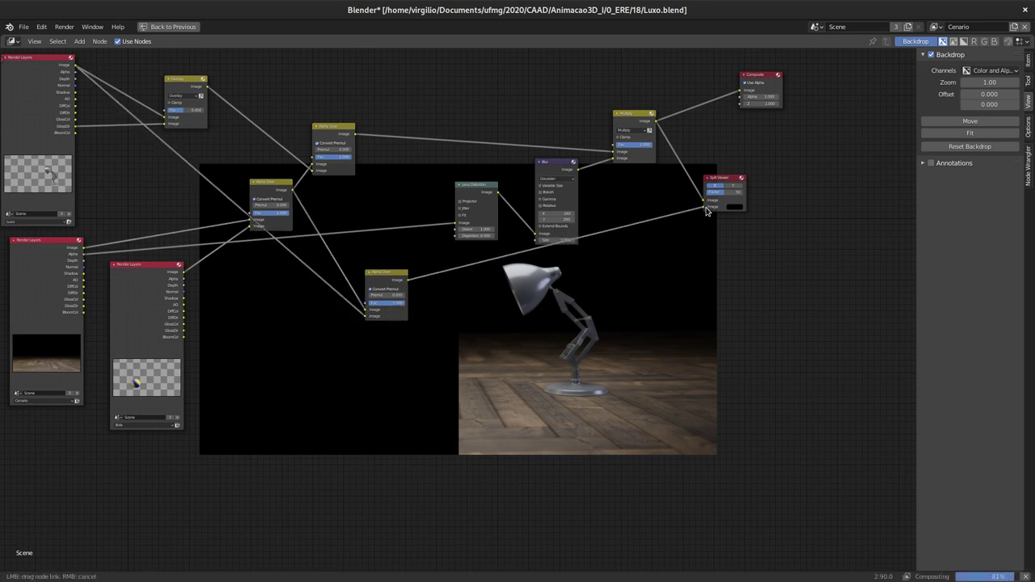
Step: Test the Split Viewer factor at 0 and 100, then set it to 50
middle_click_drag(628, 235, 485, 235)
scroll(415, 224, "up", 3)
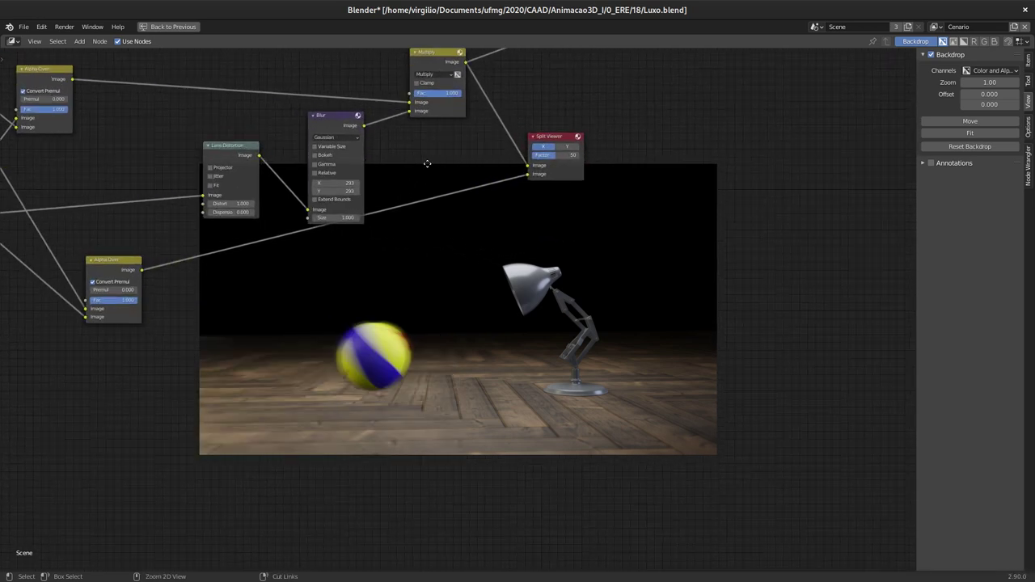
scroll(379, 257, "up", 2)
scroll(430, 176, "up", 1)
scroll(411, 238, "up", 2)
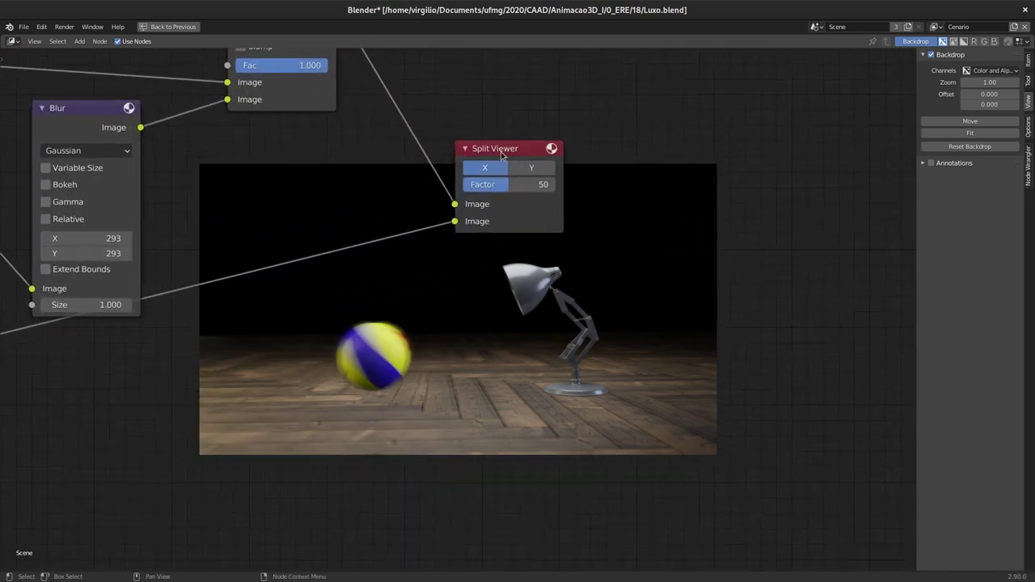
left_click(505, 154)
left_click_drag(530, 184, 442, 190)
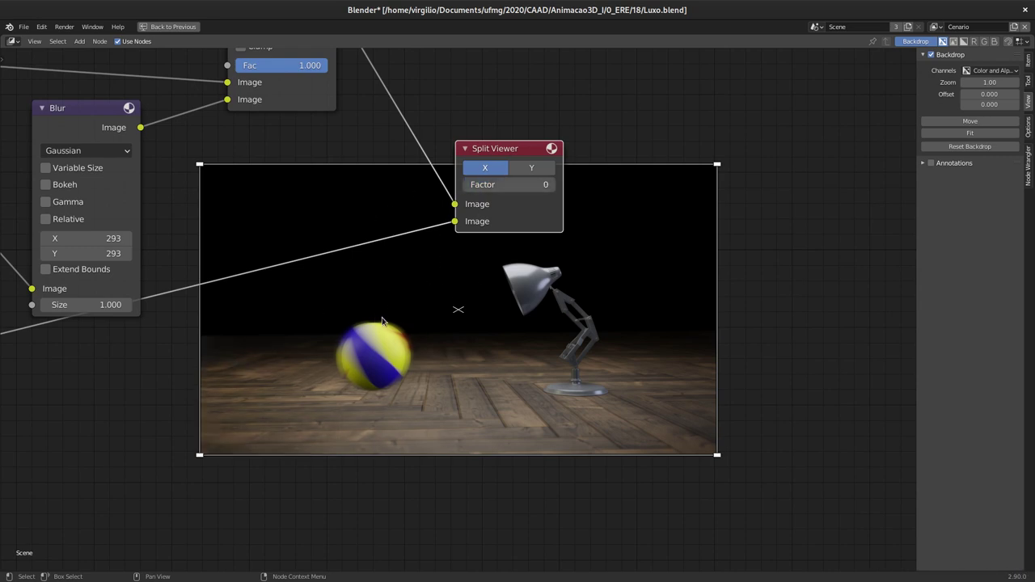
left_click_drag(481, 185, 684, 175)
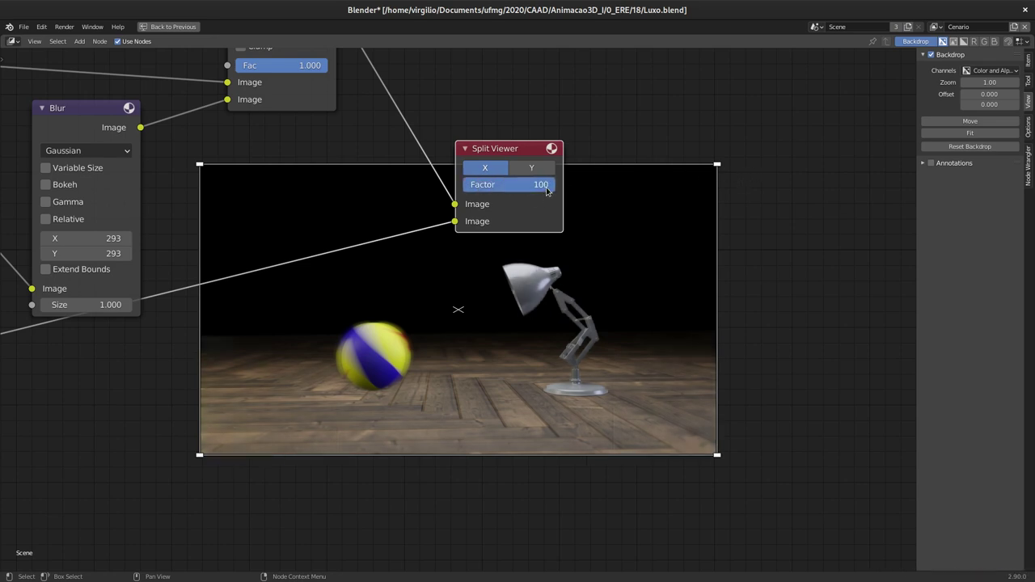
left_click_drag(547, 191, 508, 191)
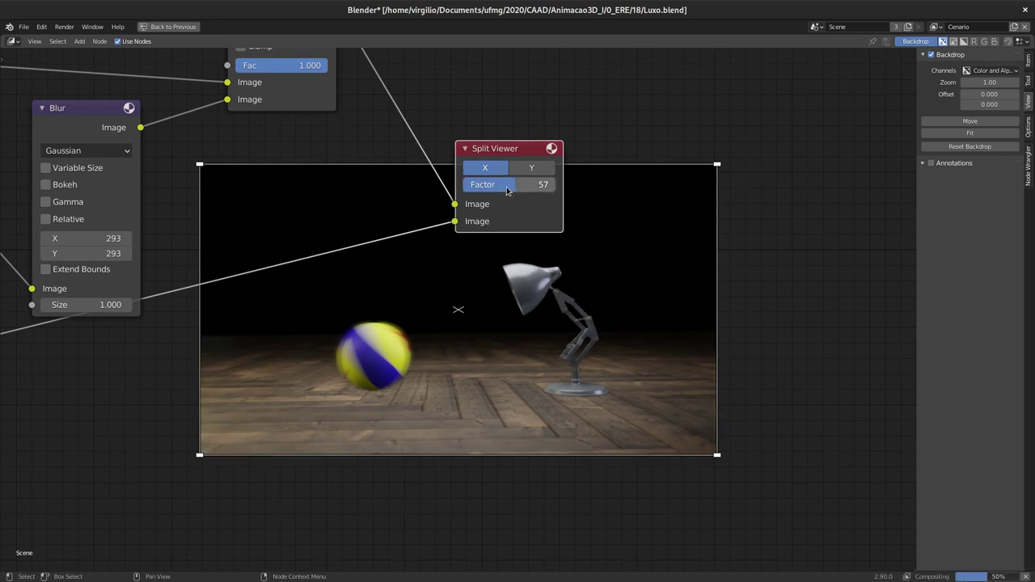
left_click(509, 186)
type("50")
key("Return")
middle_click_drag(340, 186, 289, 164)
scroll(250, 212, "down", 2)
mouse_move(250, 213)
middle_mouse_down()
mouse_move(285, 220)
mouse_move(227, 251)
mouse_move(425, 169)
mouse_move(411, 236)
mouse_move(300, 293)
mouse_move(336, 251)
mouse_move(410, 268)
middle_mouse_up()
scroll(286, 220, "down", 1)
Step: Drop a Lens Distortion copy onto the upper link with Distort and Dispersion 0.050 and Fit enabled
scroll(365, 229, "up", 1)
left_click(431, 275)
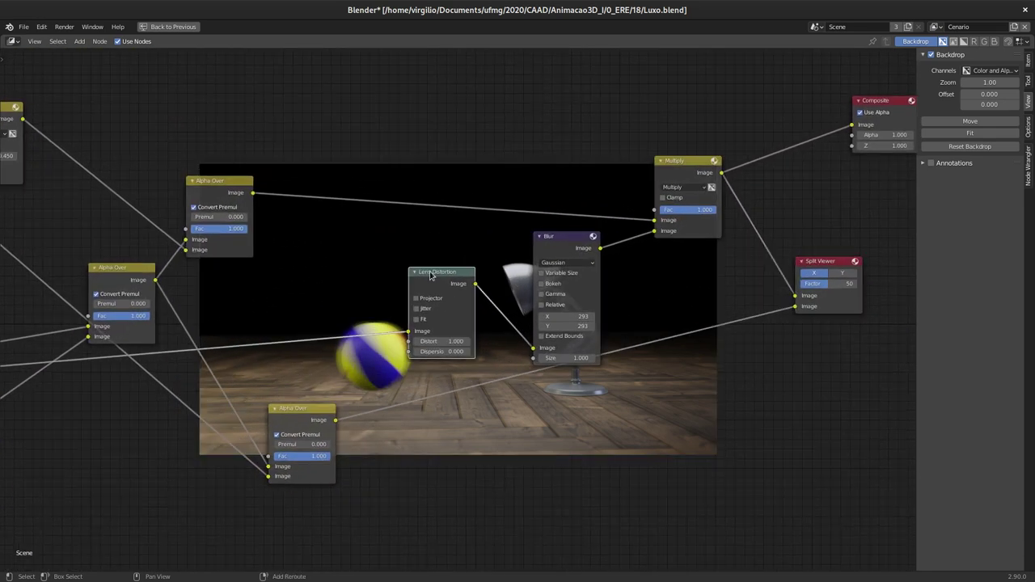
key("shift+d")
left_click(381, 241)
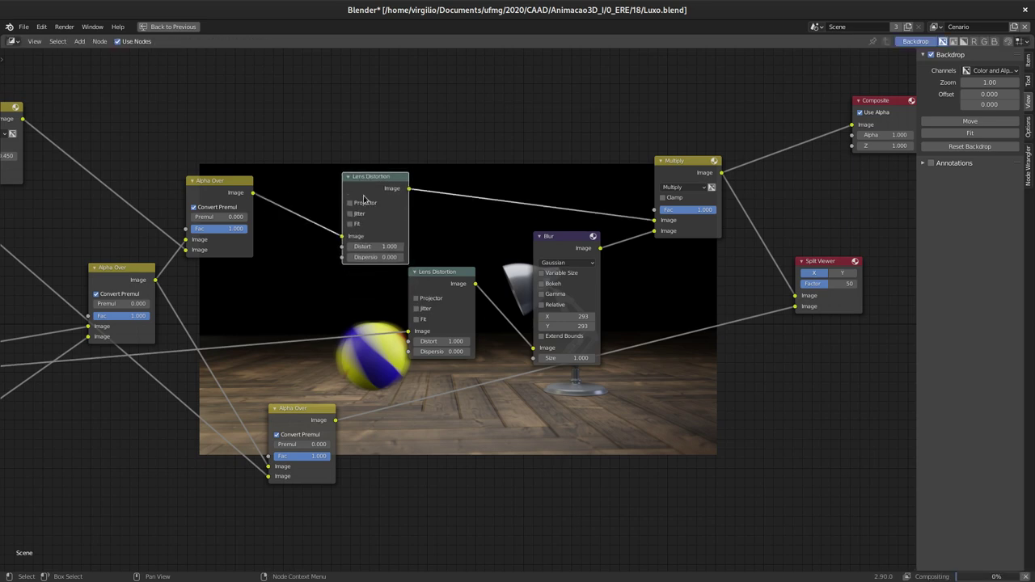
left_click(381, 246)
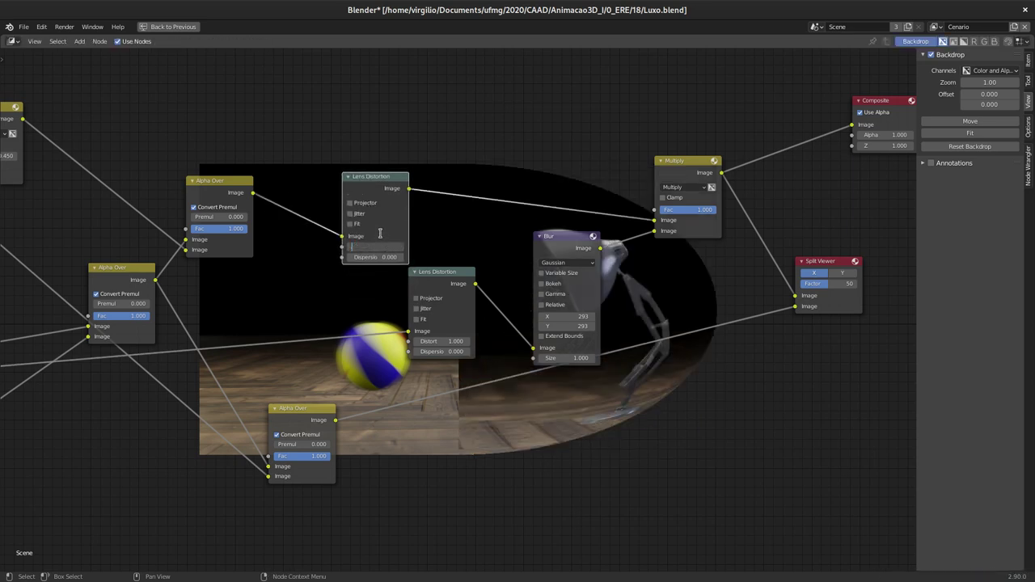
type(".05")
key("Return")
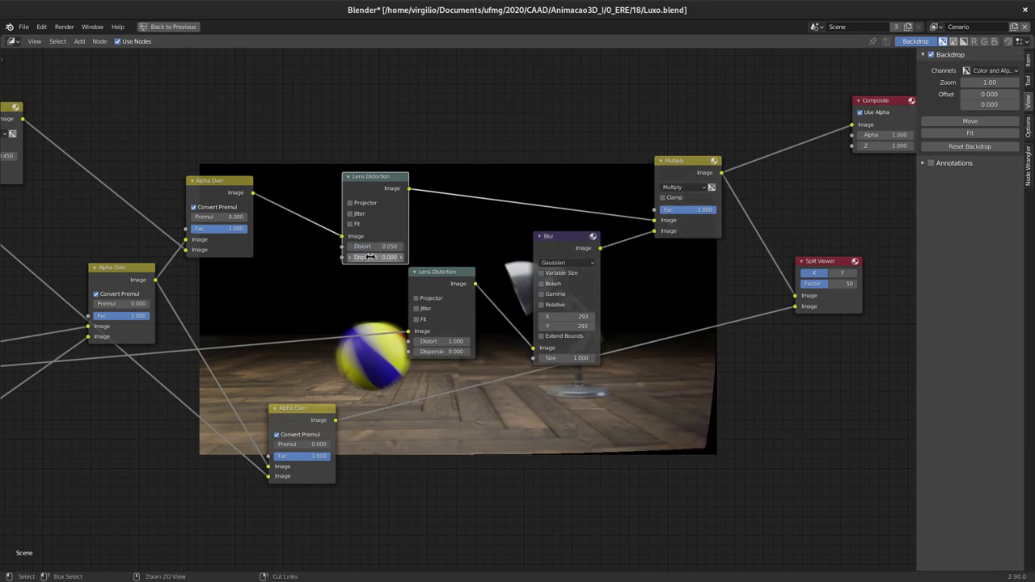
type("0.050")
left_click(351, 224)
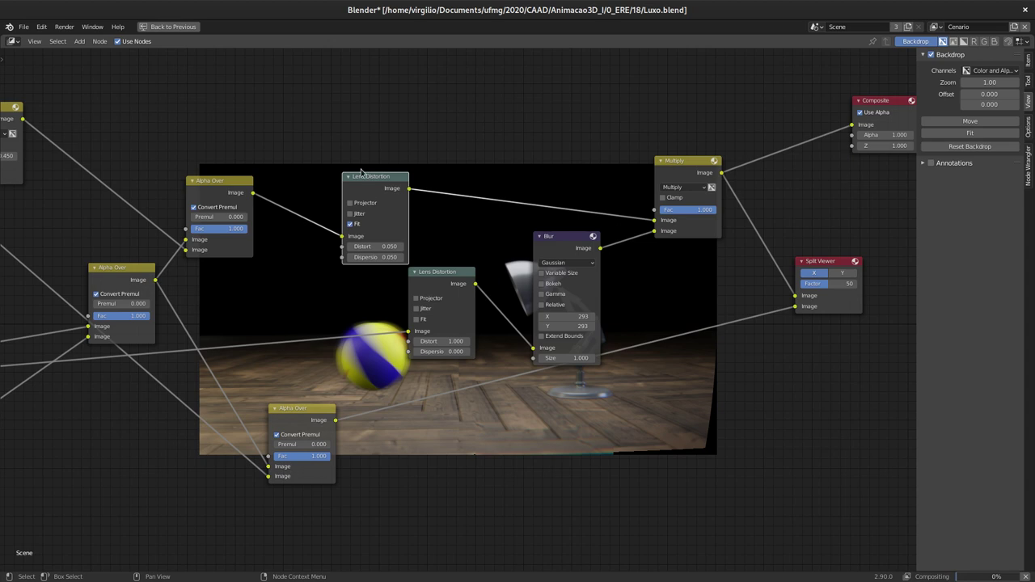
left_click_drag(360, 172, 337, 152)
middle_click_drag(477, 234, 287, 191)
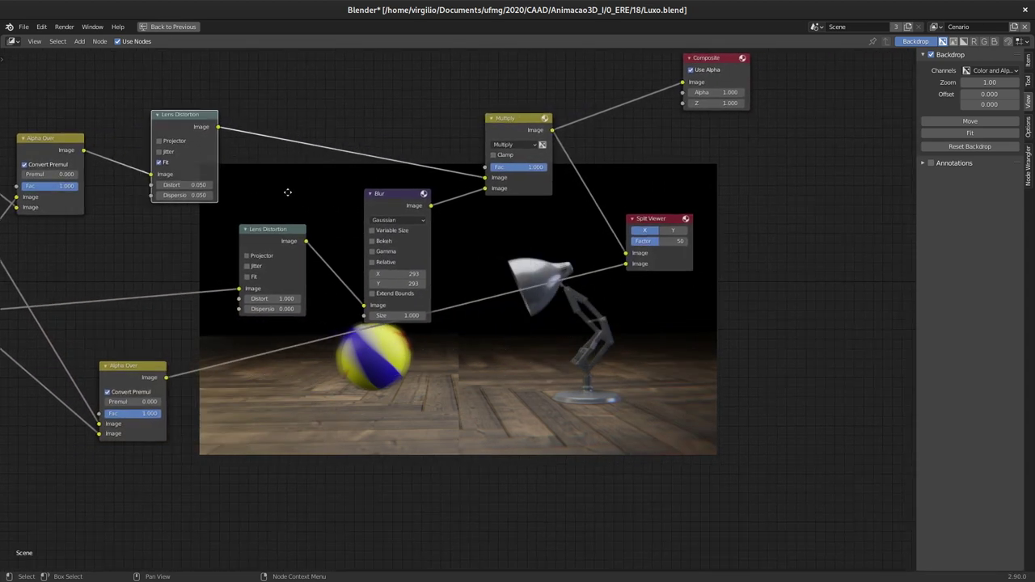
Step: Switch the Split Viewer axis from X to Y and set its factor to about 47
scroll(444, 259, "up", 1)
middle_click_drag(404, 282, 427, 197)
scroll(506, 182, "up", 2)
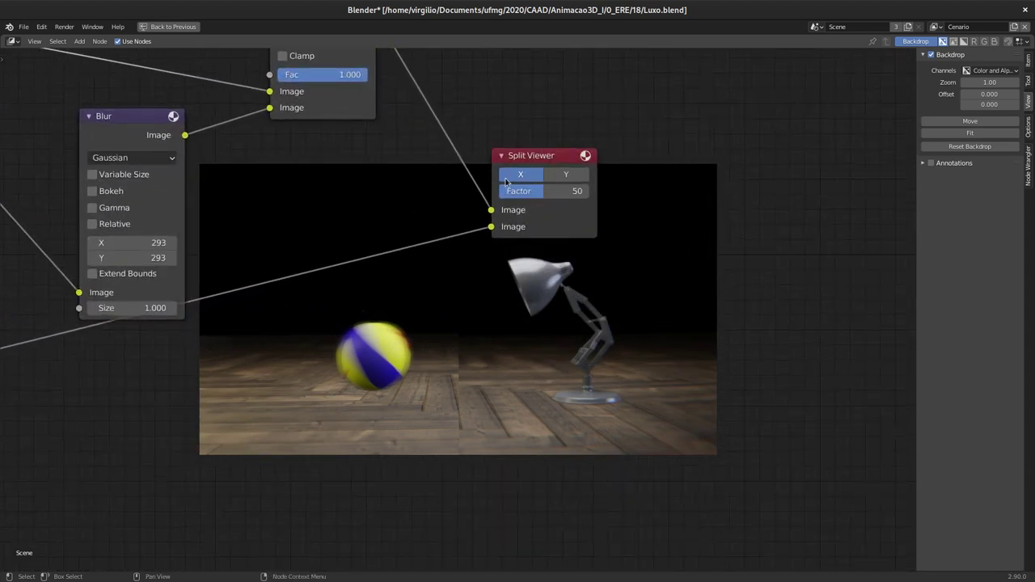
left_click_drag(510, 191, 459, 210)
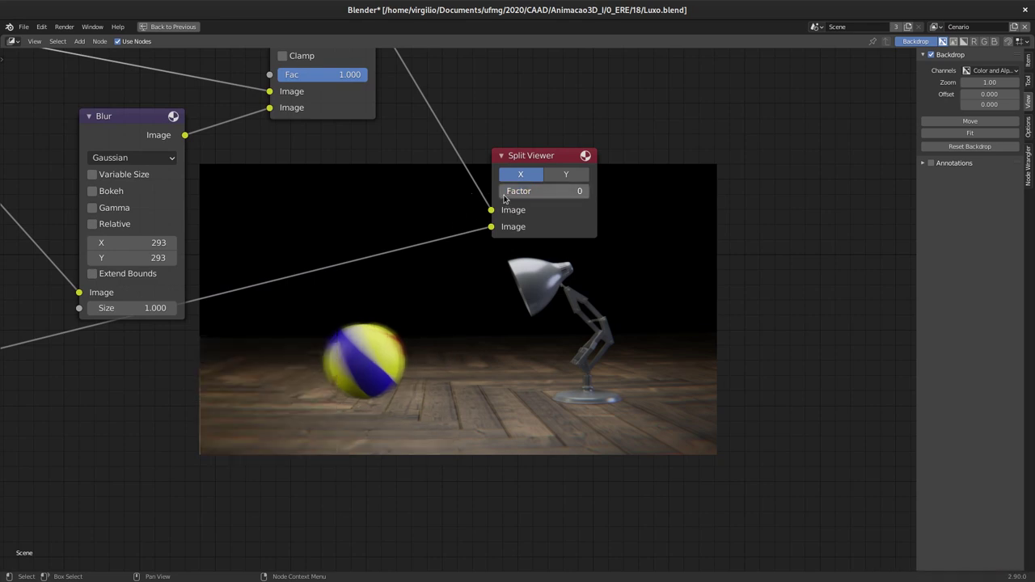
mouse_move(504, 198)
left_mouse_down()
mouse_move(440, 194)
mouse_move(703, 198)
mouse_move(527, 197)
left_mouse_up()
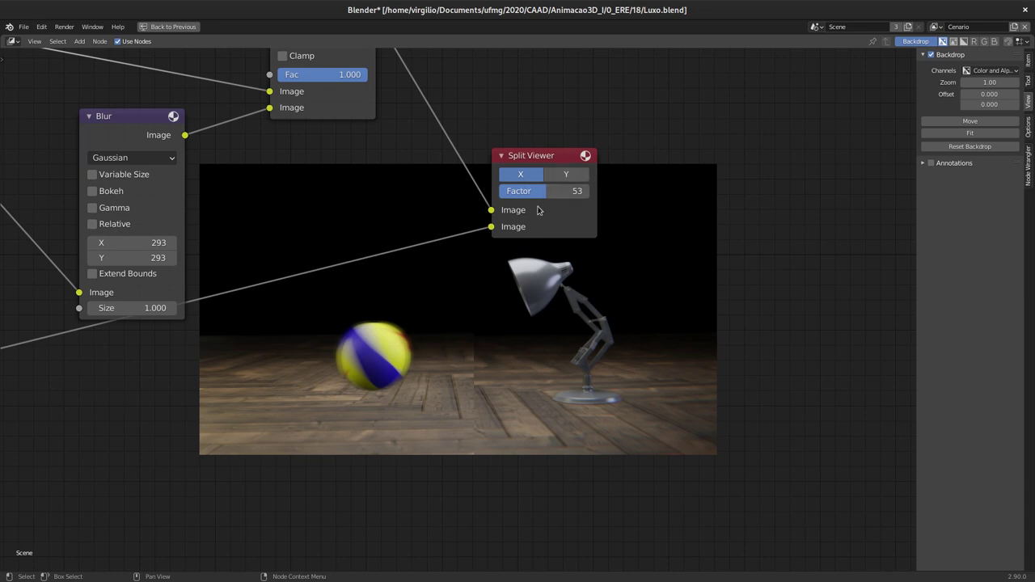
left_click(560, 177)
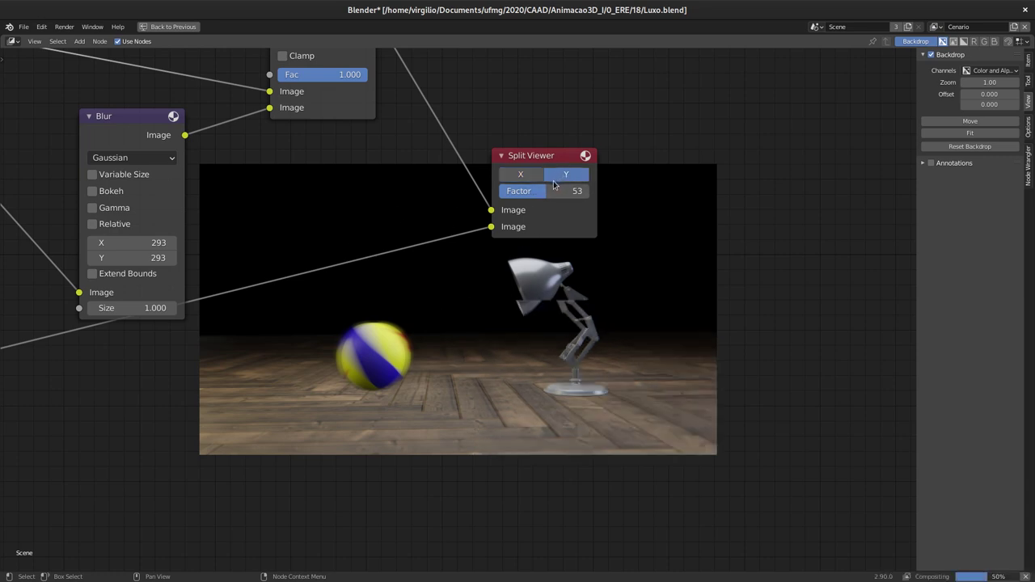
mouse_move(547, 192)
left_mouse_down()
mouse_move(564, 192)
mouse_move(529, 192)
left_mouse_up()
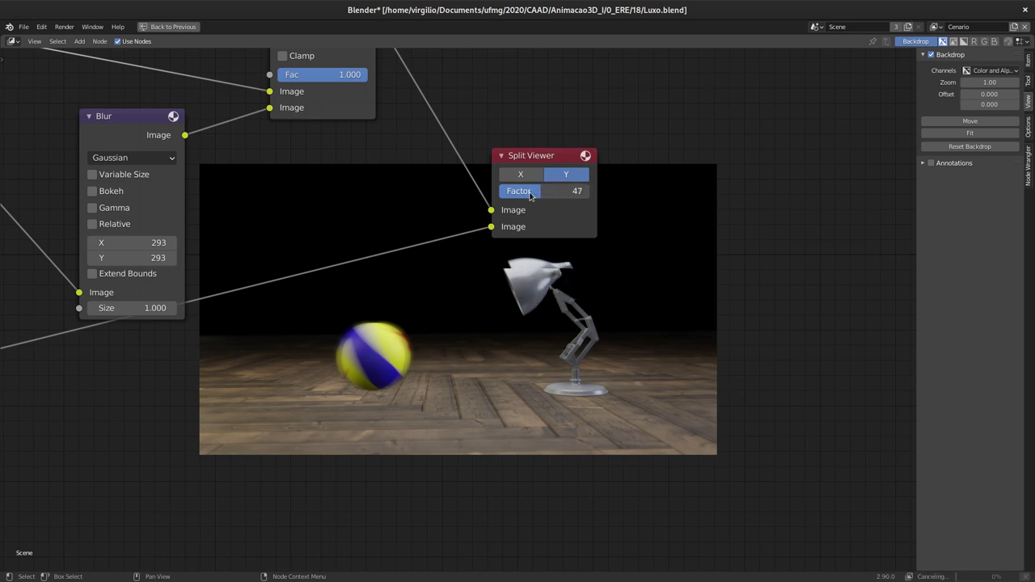
scroll(538, 168, "down", 1)
Step: Select and delete the Split Viewer node
scroll(517, 194, "down", 2)
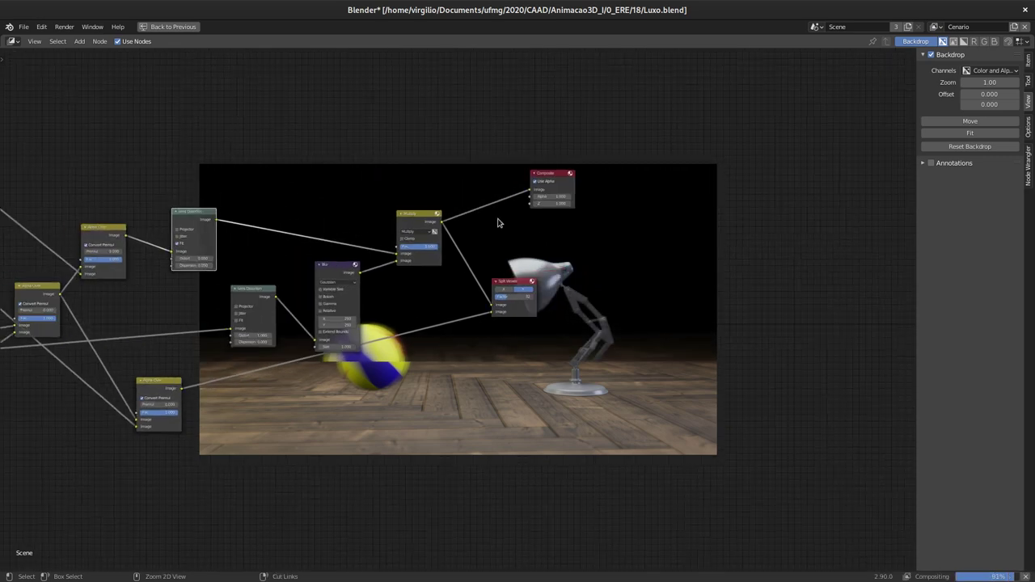
scroll(477, 251, "down", 1)
left_click(488, 316)
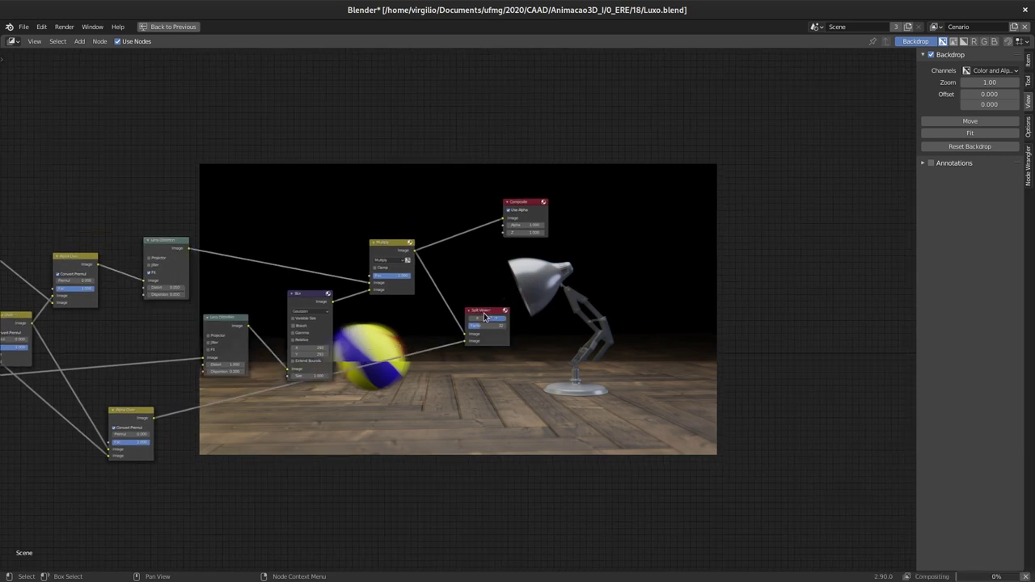
left_click(482, 315)
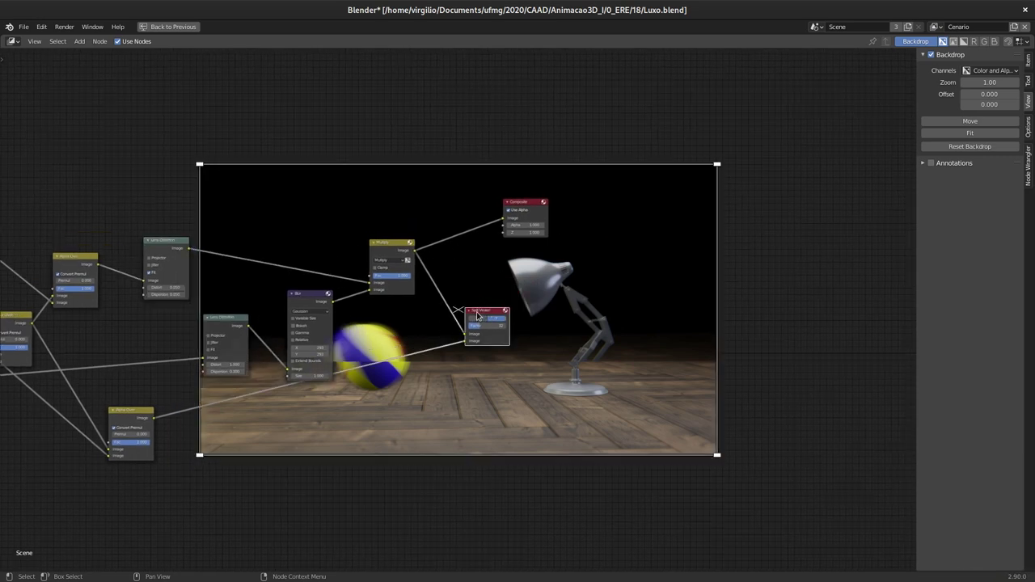
key("x")
Step: Move the Composite node beside Multiply, save Luxo.blend, and restore the full Compositing layout
mouse_move(117, 365)
middle_mouse_down()
mouse_move(440, 240)
mouse_move(250, 293)
middle_mouse_up()
mouse_move(440, 234)
middle_mouse_down()
mouse_move(595, 228)
mouse_move(582, 229)
mouse_move(584, 198)
middle_mouse_up()
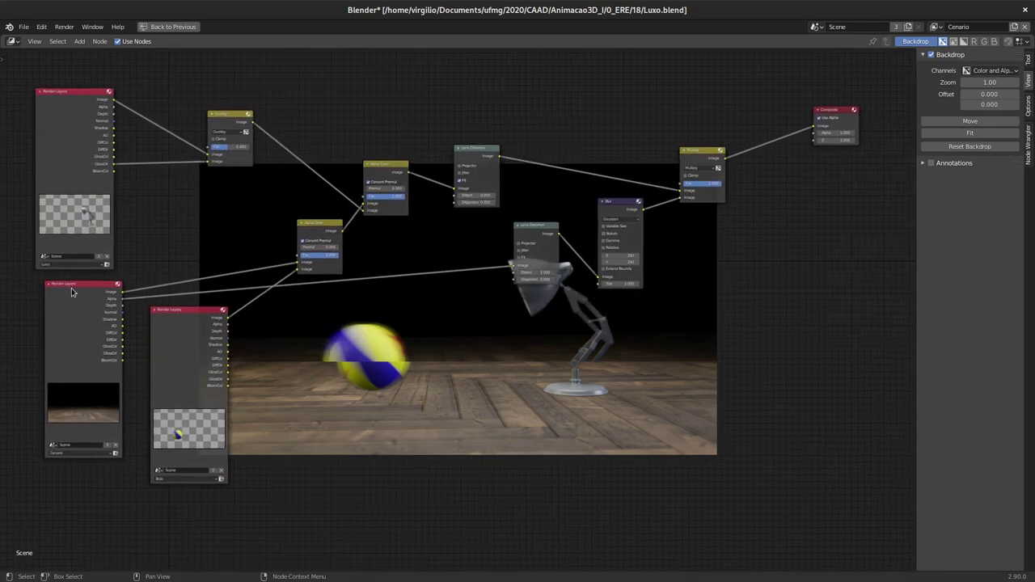
middle_click_drag(477, 239, 117, 292)
scroll(354, 238, "up", 1)
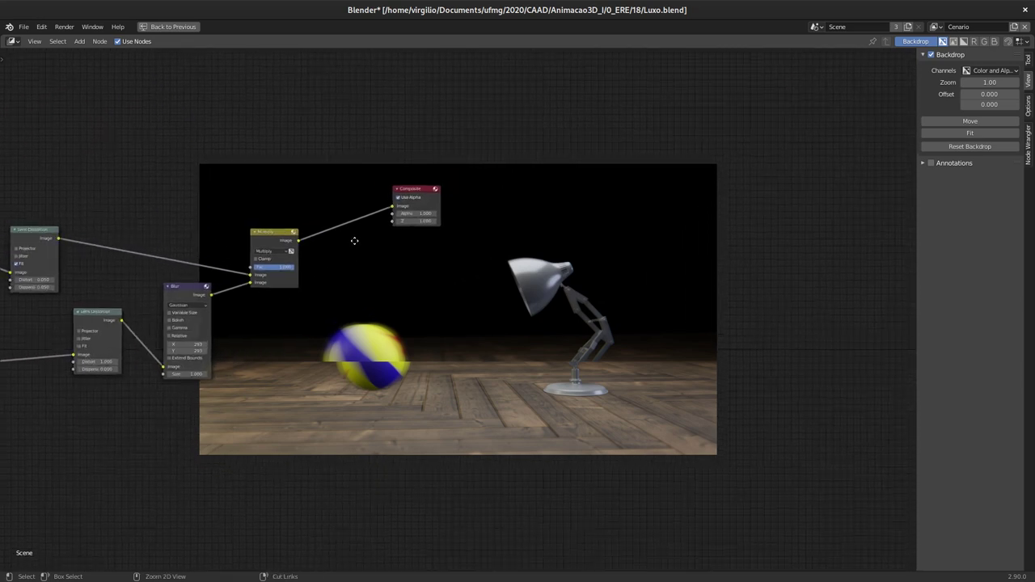
scroll(406, 166, "up", 1)
left_click_drag(406, 166, 354, 208)
middle_click_drag(354, 212, 432, 257, "ctrl")
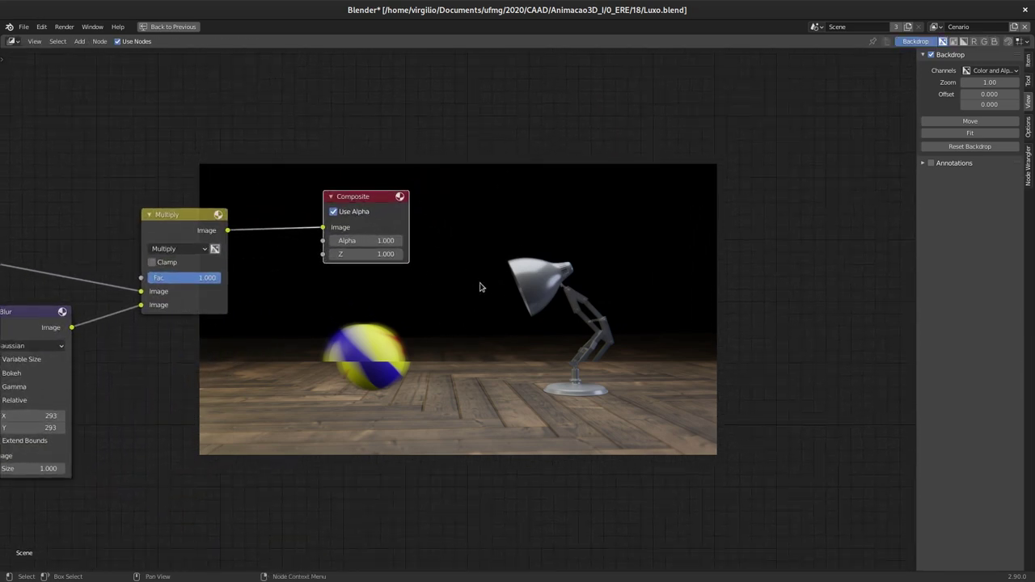
key("ctrl+s")
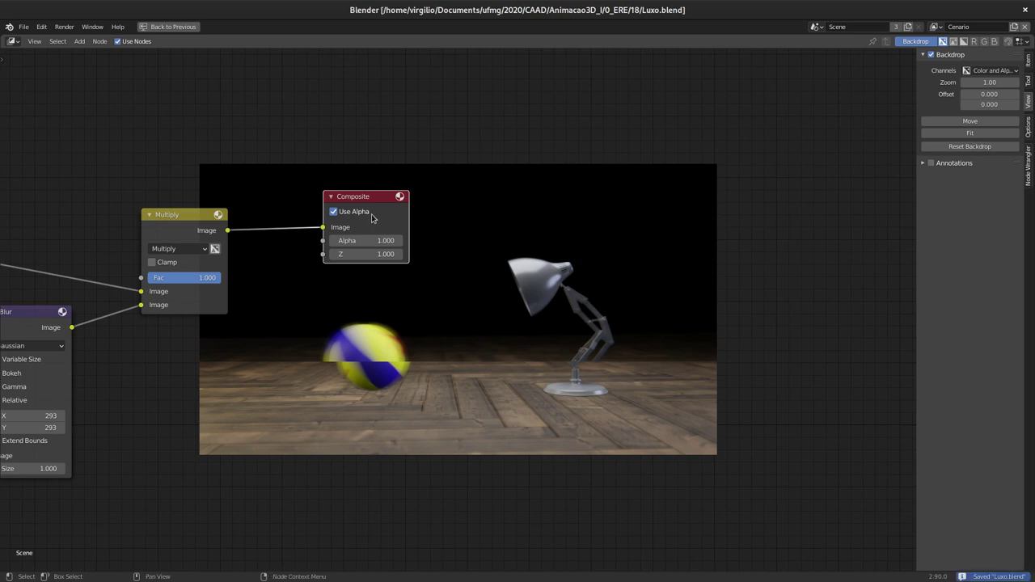
left_click(168, 26)
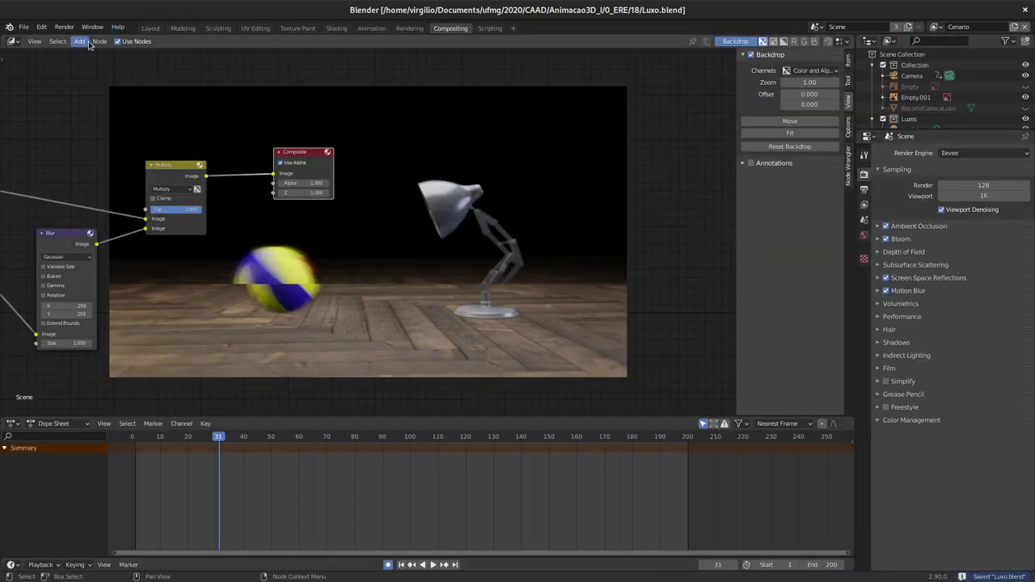
Step: In the Layout workspace, show Output properties: 1920×1080 at 50%, frames 1–200, FFmpeg video
left_click(151, 29)
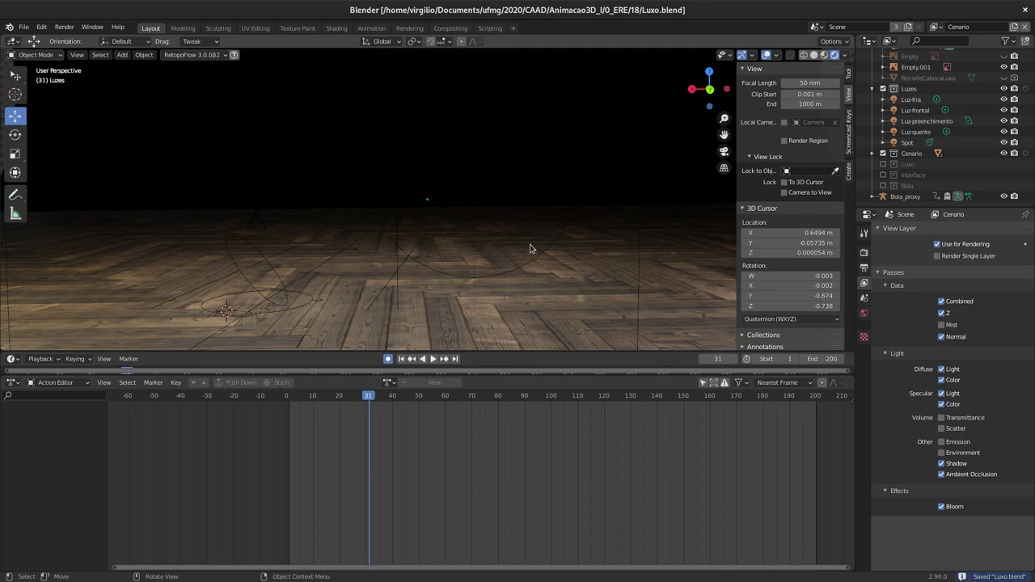
mouse_move(517, 238)
middle_mouse_down()
mouse_move(465, 269)
mouse_move(450, 248)
mouse_move(449, 261)
mouse_move(472, 261)
middle_mouse_up()
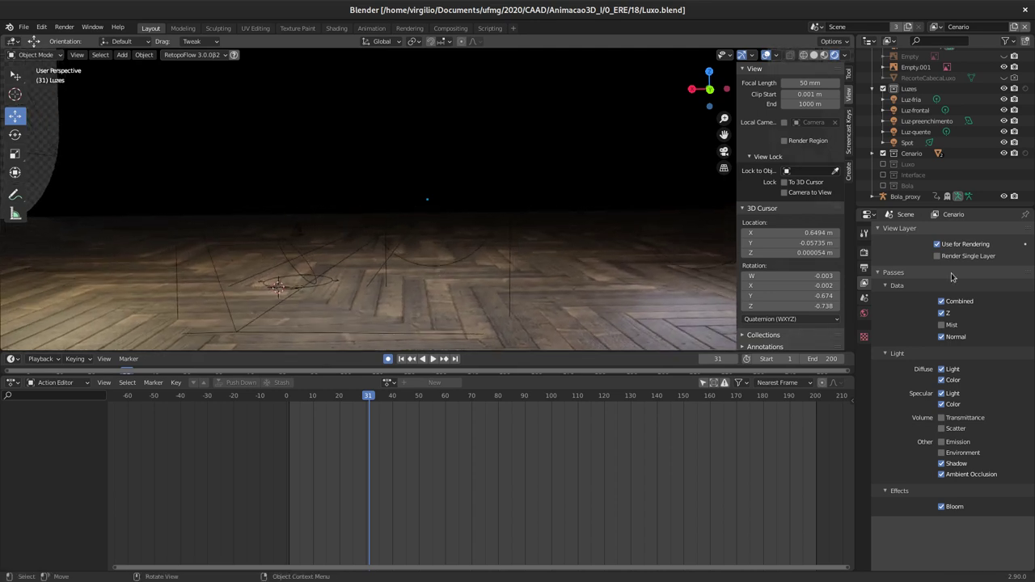
left_click(864, 253)
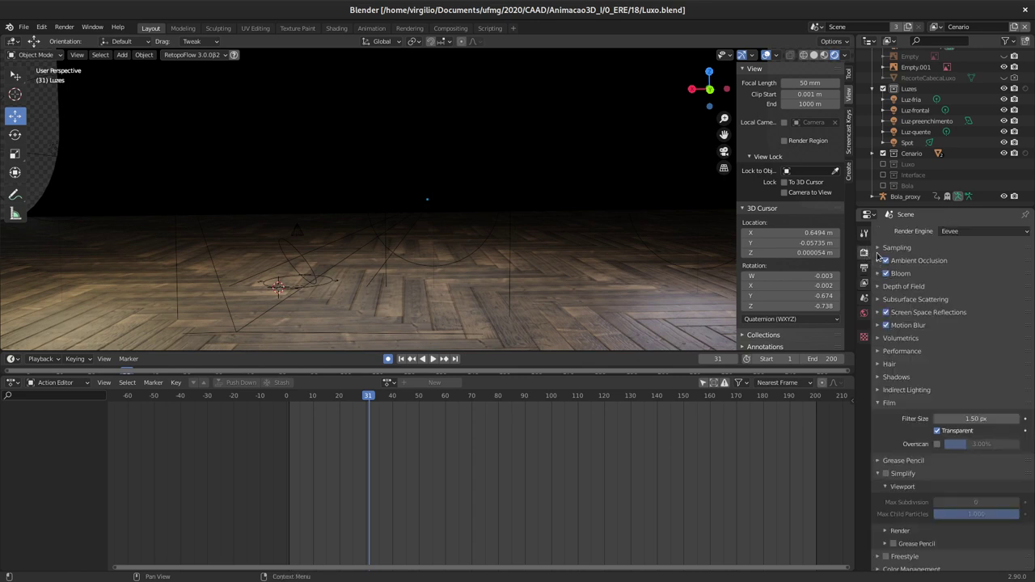
scroll(909, 360, "down", 1)
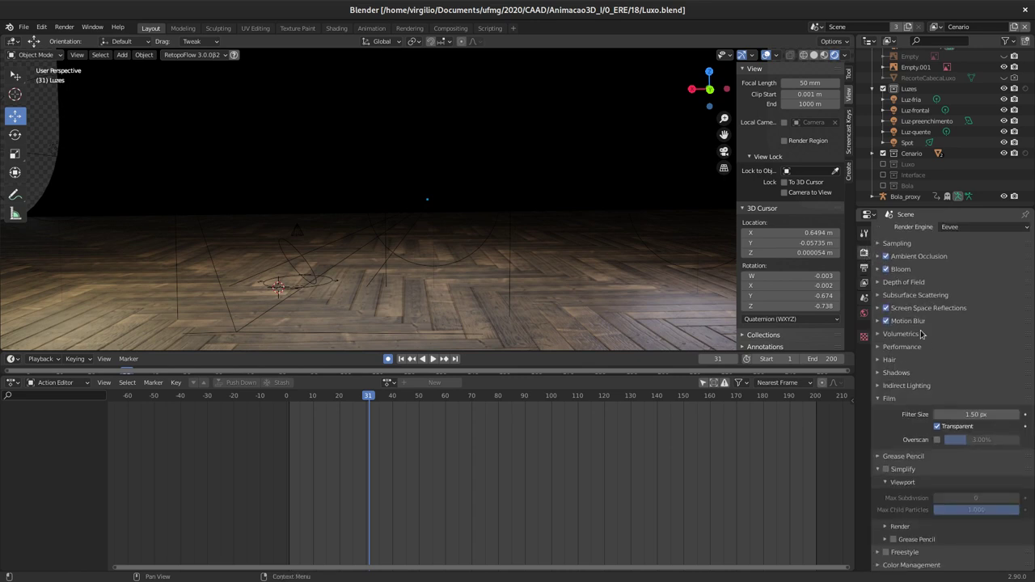
left_click(864, 269)
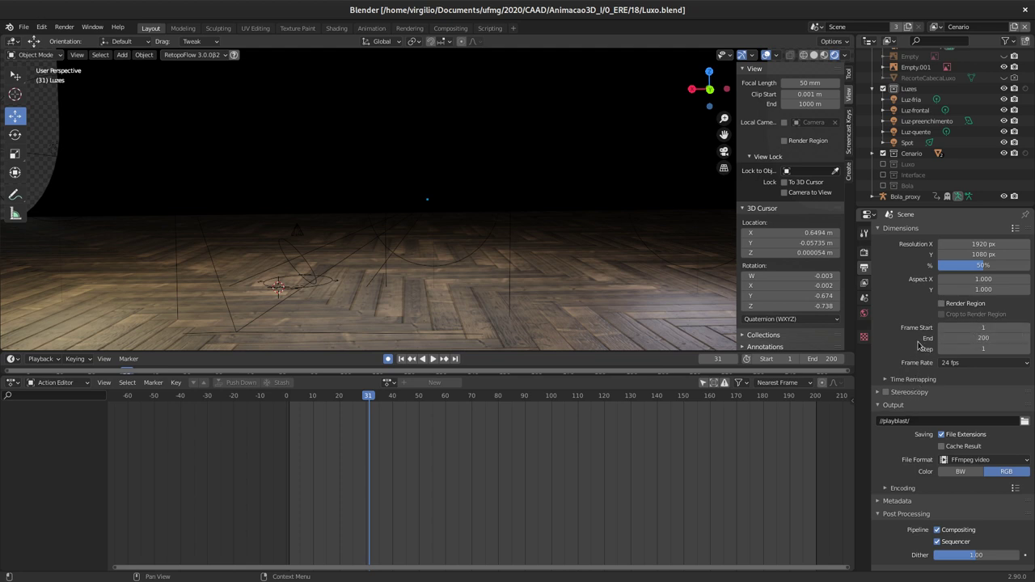
Step: Set the output format to PNG with RGBA color, saving to the //render/ path
left_click(966, 460)
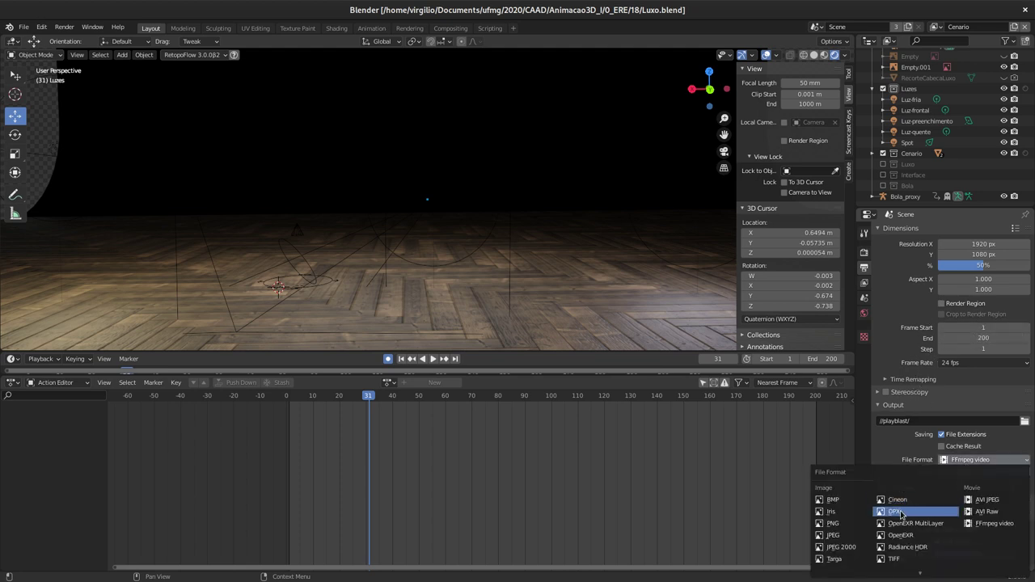
left_click(851, 524)
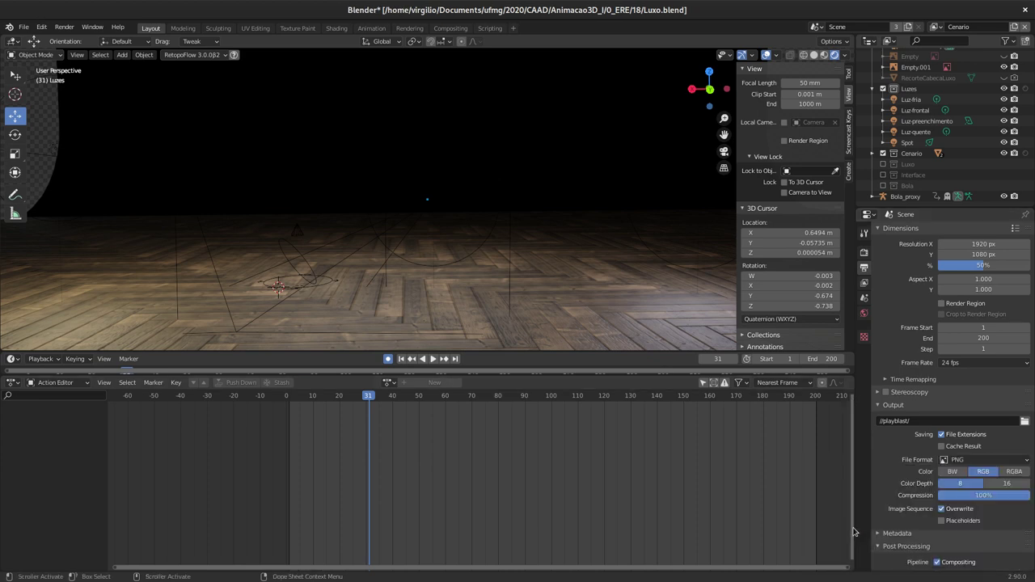
left_click(916, 421)
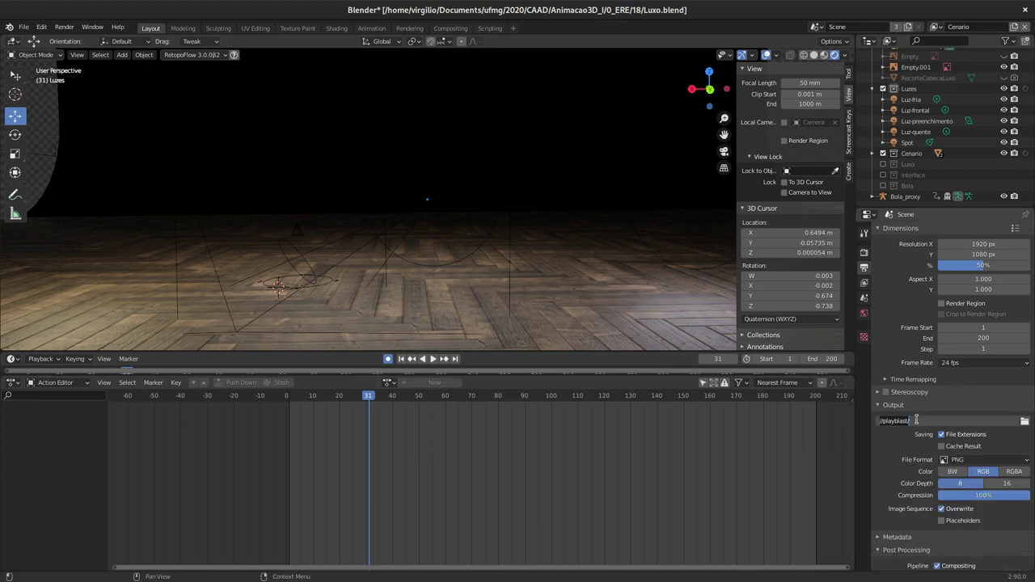
key("Return")
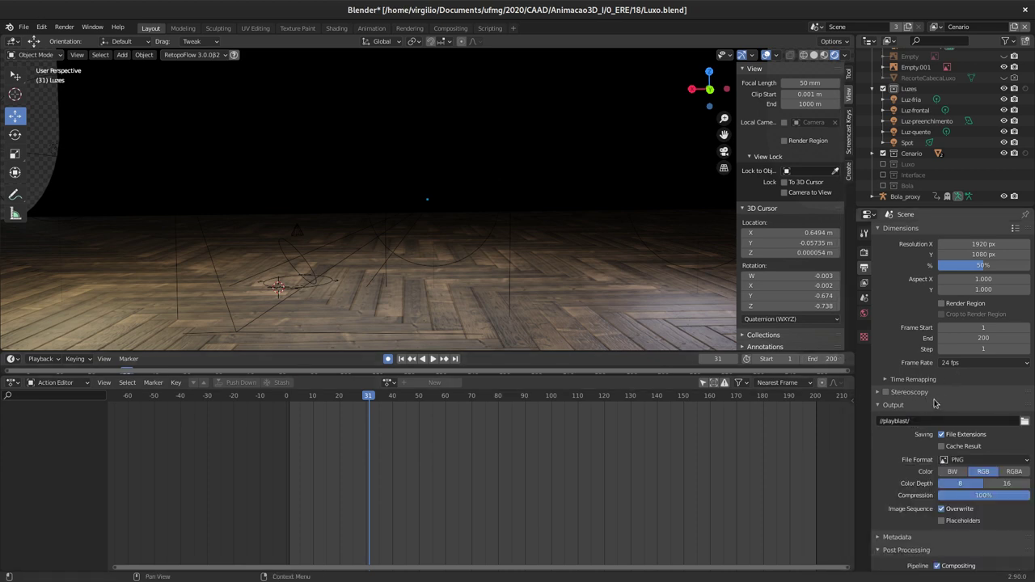
left_click(1012, 473)
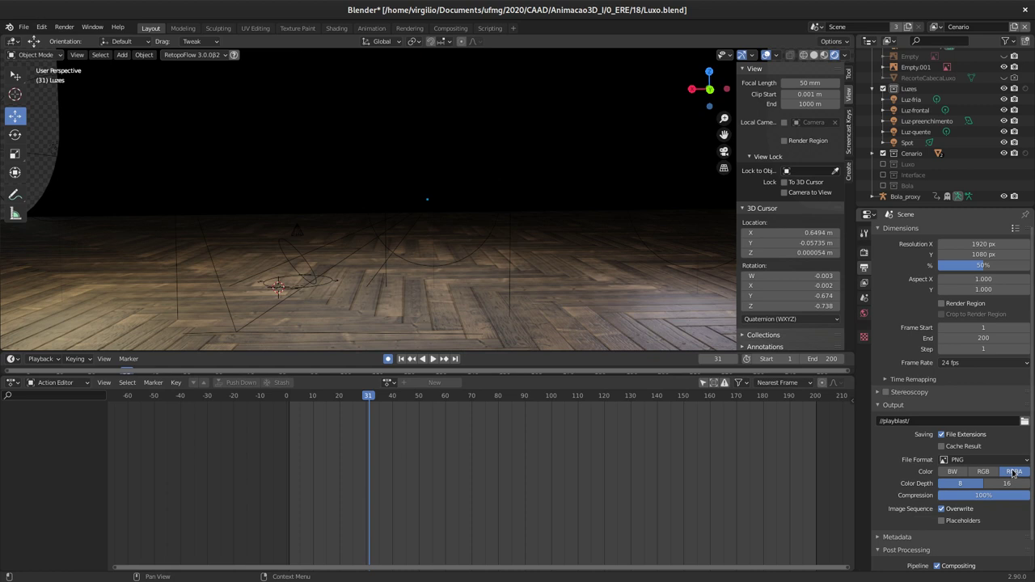
left_click(979, 420)
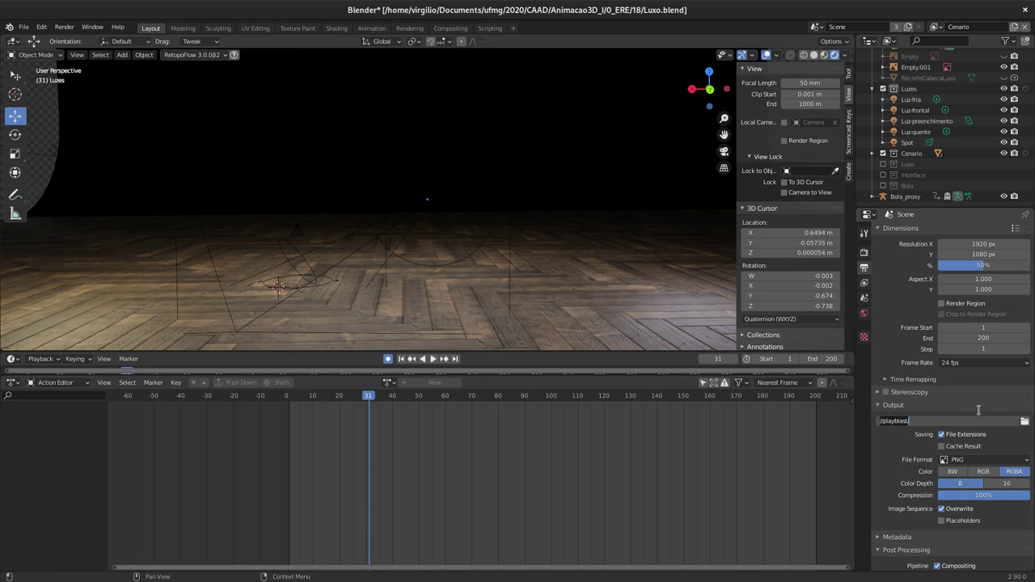
key("BackSpace")
key("BackSpace")
key("BackSpace")
type("/")
key("Return")
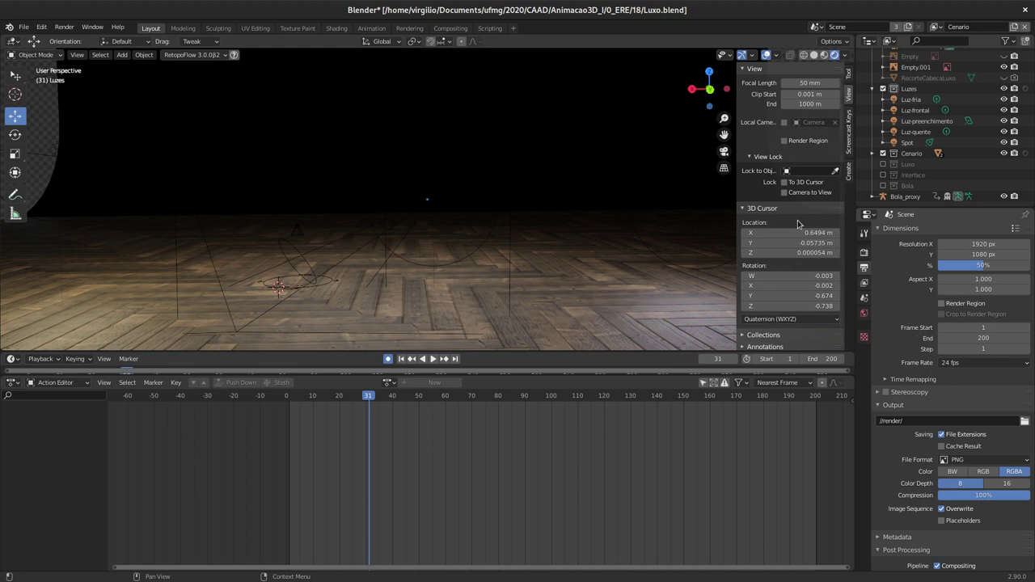
scroll(917, 420, "down", 1)
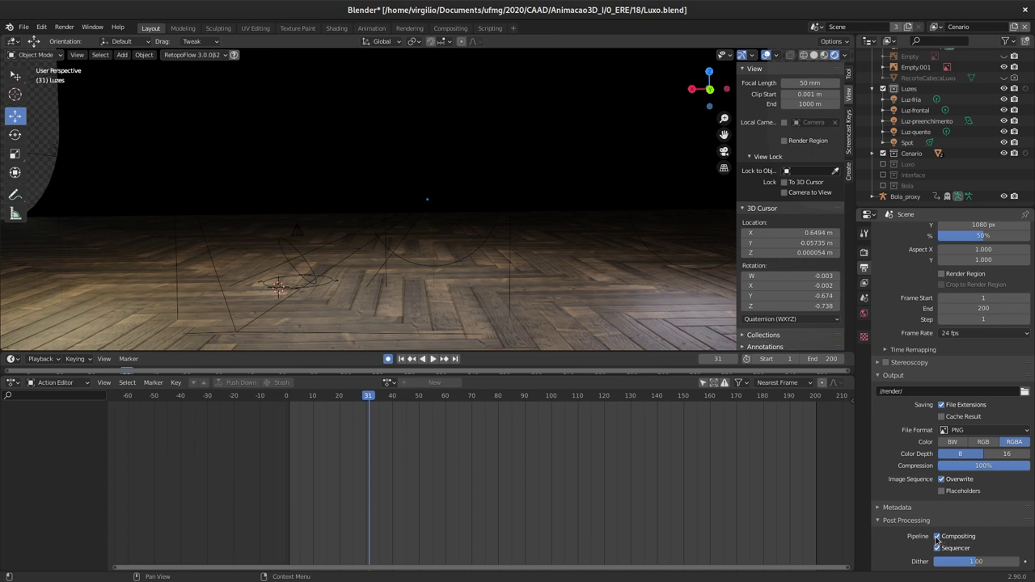
Step: Check the compositing node setup, then go back to the Layout workspace
left_click(451, 30)
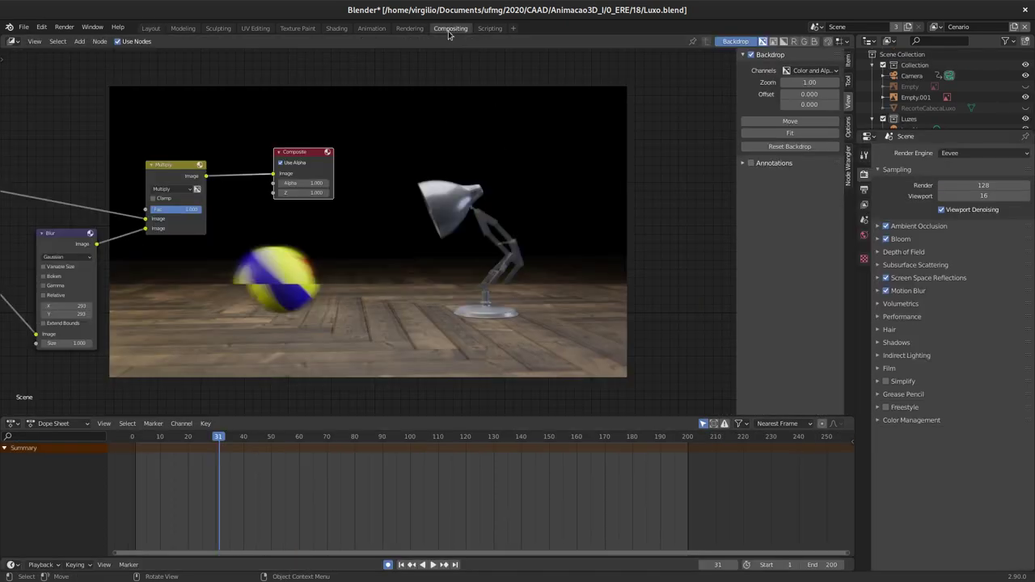
left_click(154, 30)
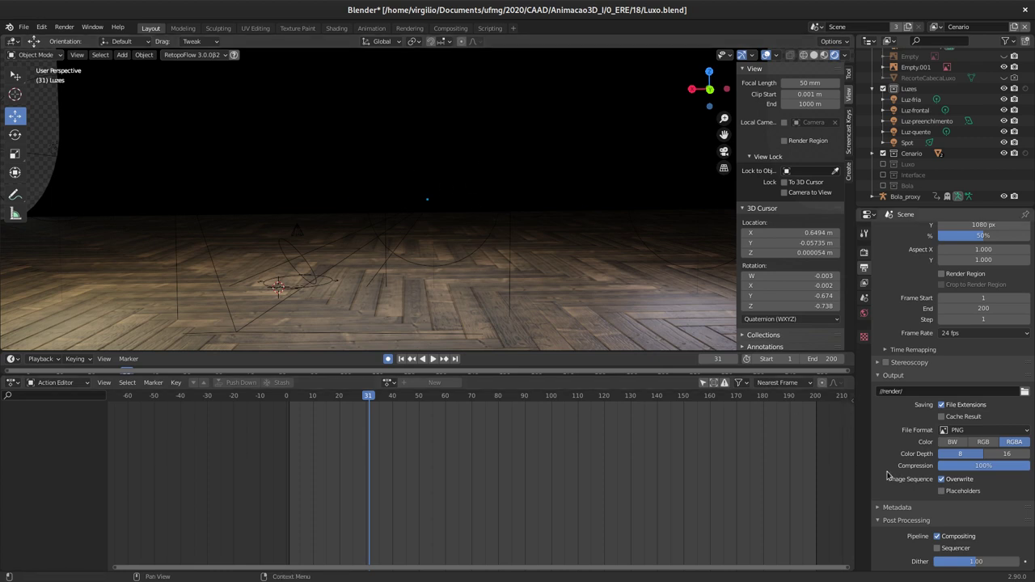
Step: Save Luxo.blend and show the render engine settings
key("ctrl+s")
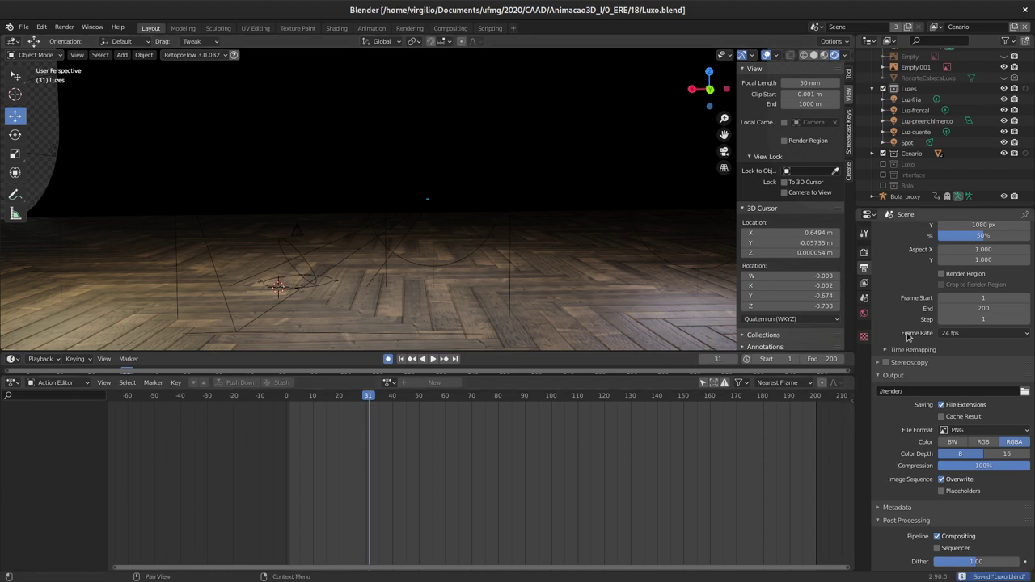
scroll(899, 409, "up", 1)
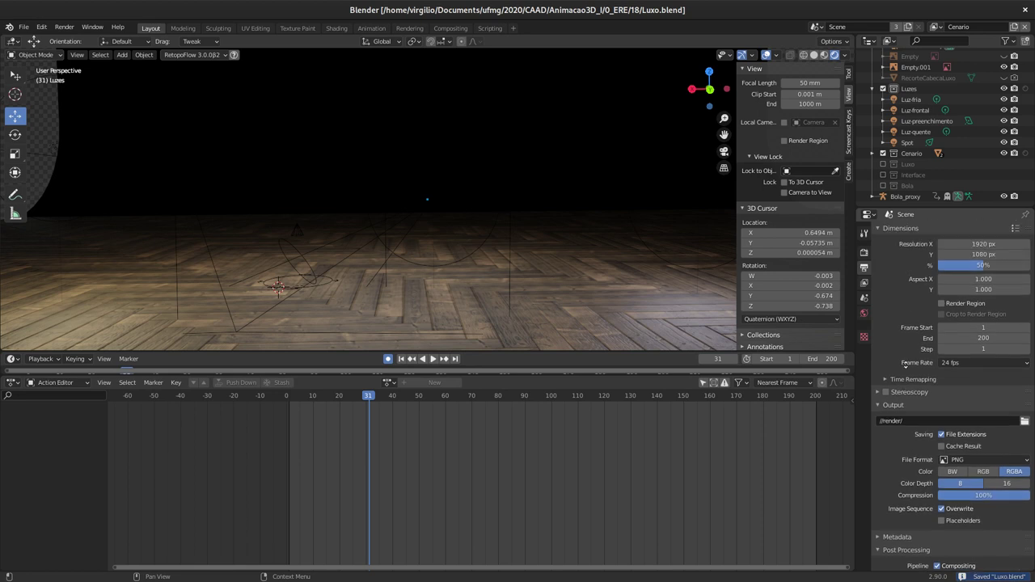
left_click(864, 252)
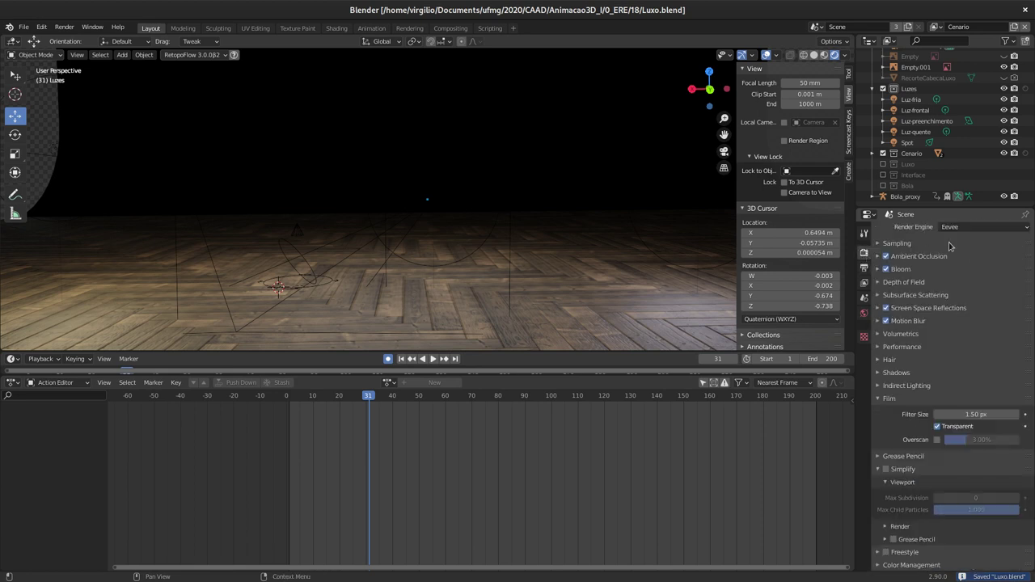
Step: Start Render Animation, cancel it with Esc, and return to the lamp scene view
left_click(65, 28)
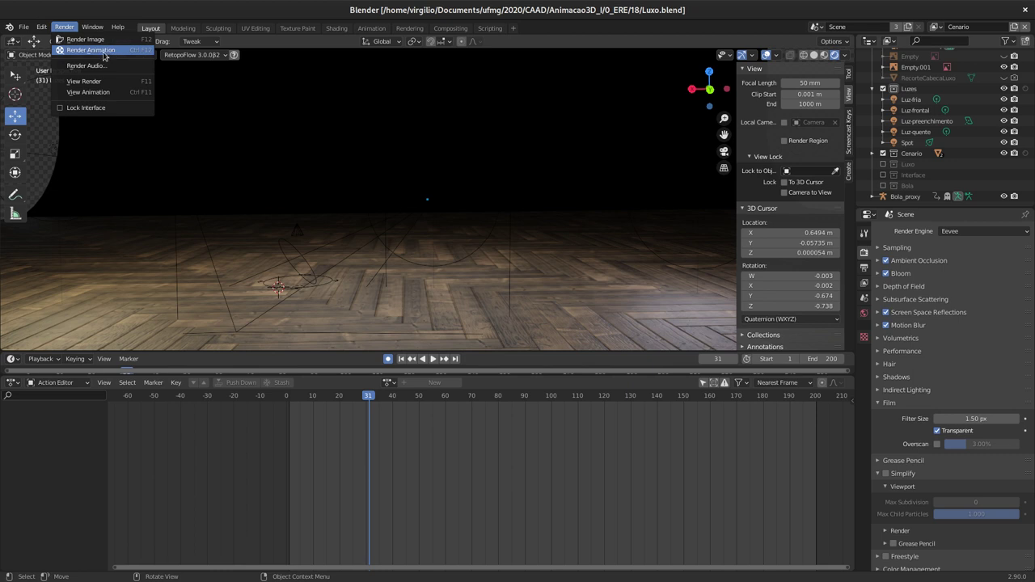
left_click(111, 51)
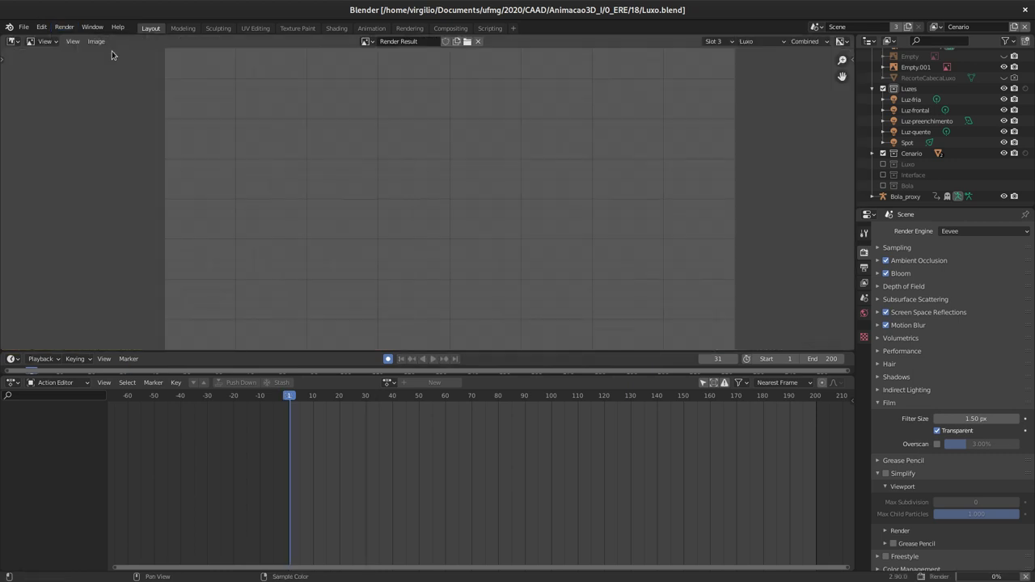
key("Escape")
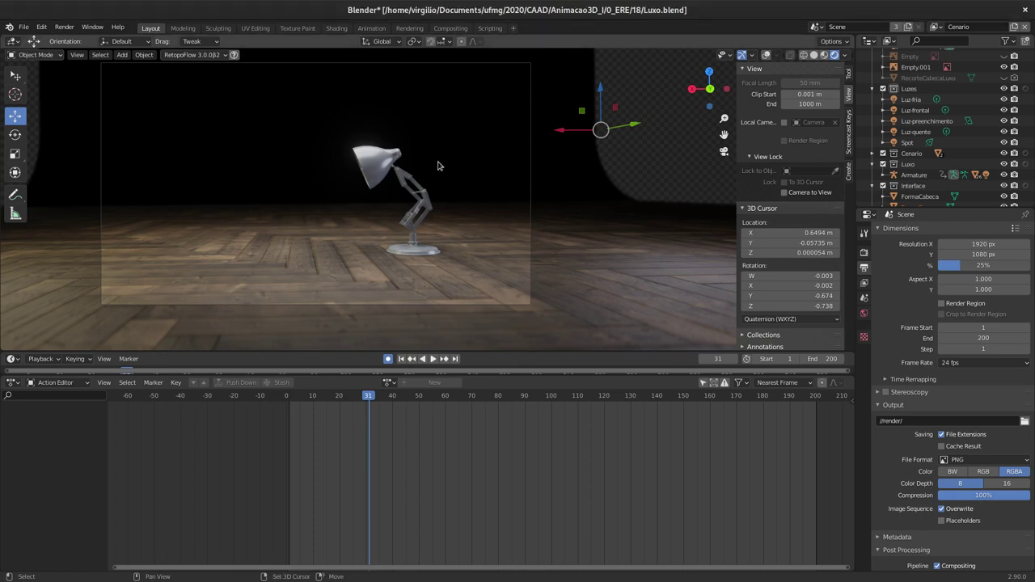
middle_click_drag(453, 168, 466, 173, "shift")
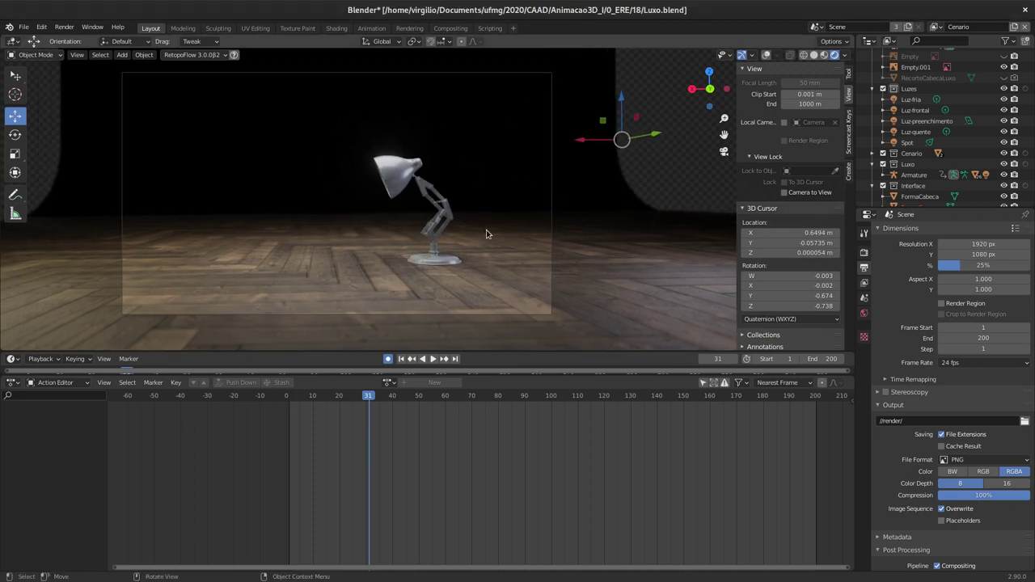
scroll(926, 469, "down", 1)
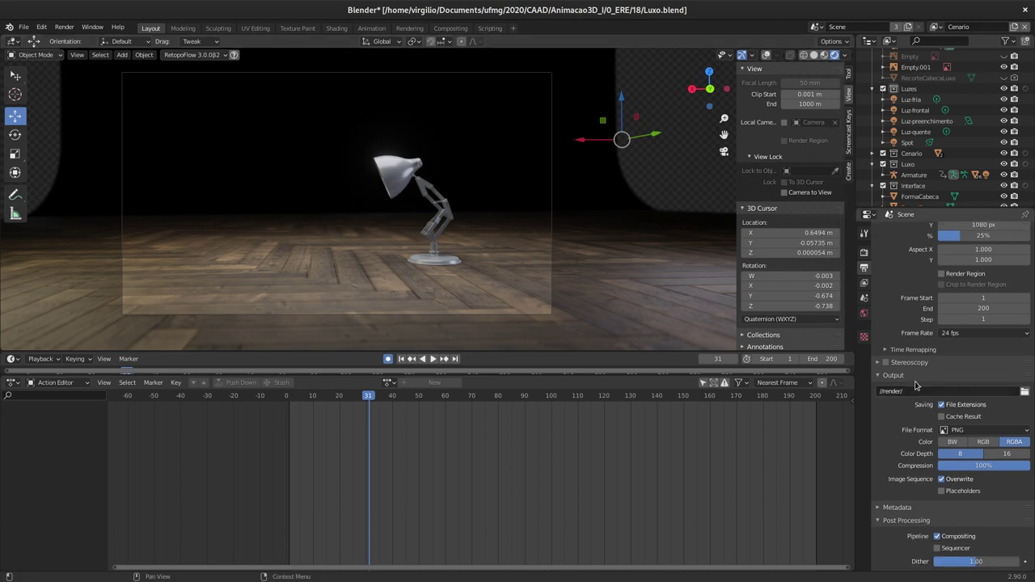
Step: Turn on Sequencer under Post Processing alongside Compositing
left_click(938, 549)
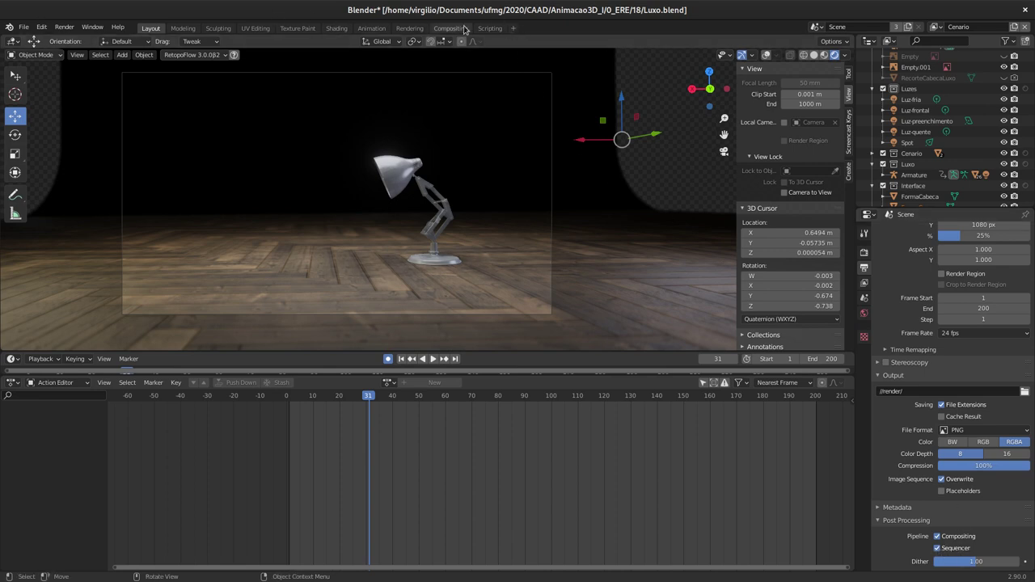
left_click(513, 29)
mouse_move(470, 90)
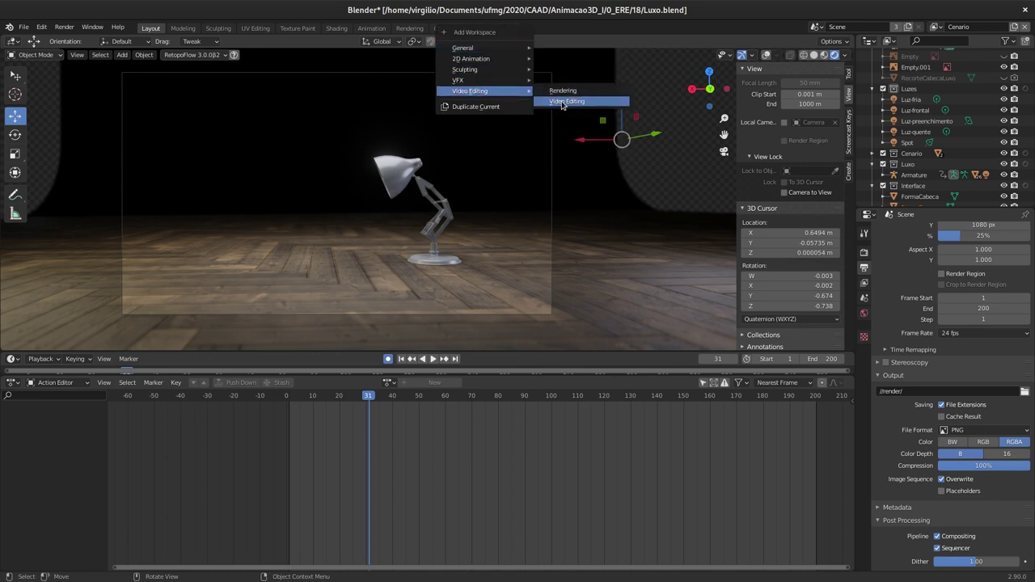
Step: Add a Video Editing workspace and point its file browser at the project folder 18 path
left_click(568, 104)
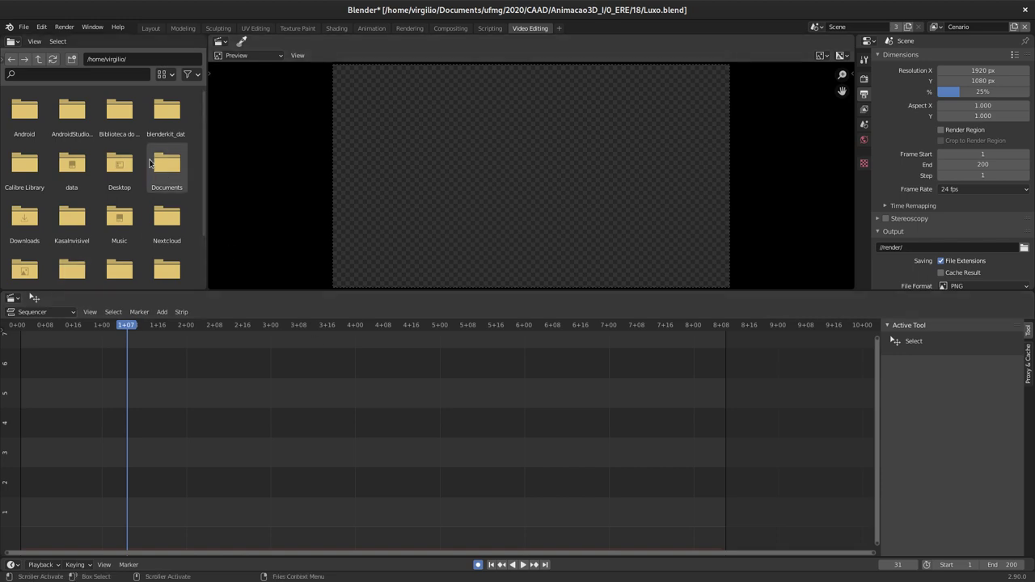
left_click(118, 60)
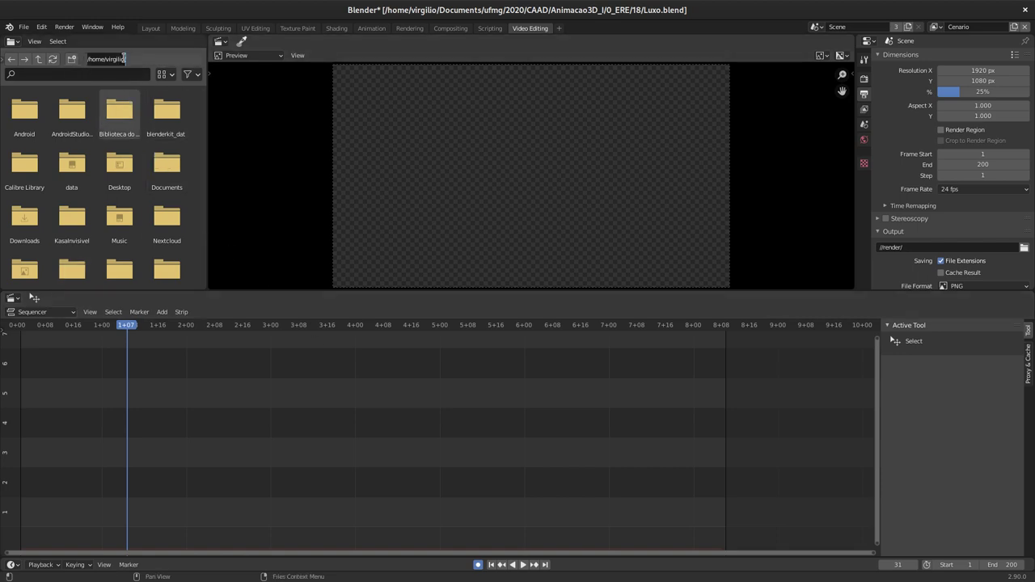
type("//")
key("ctrl+v")
key("Return")
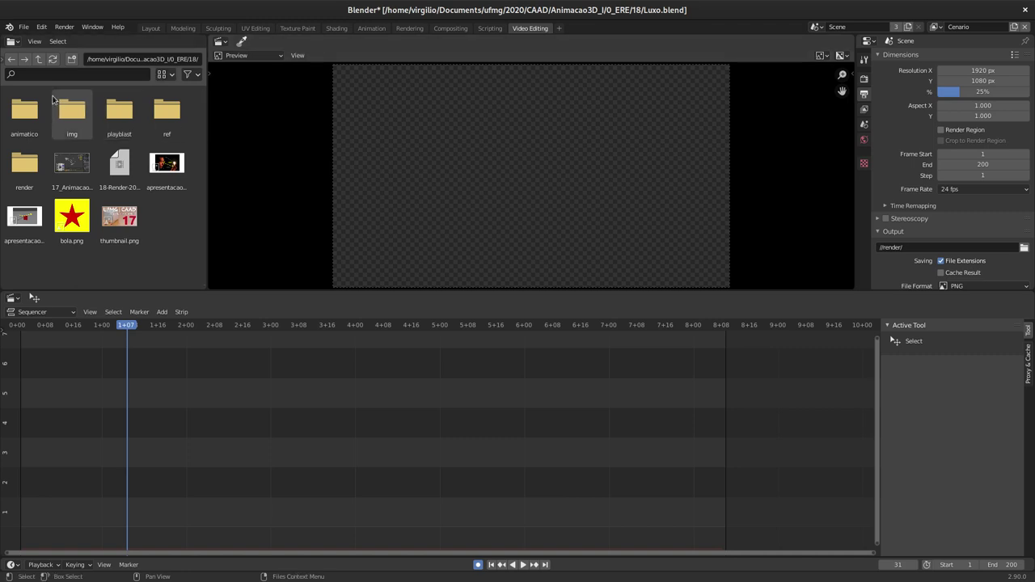
Step: Open the render folder and select all the rendered PNG frames from 0001.png onward
double_click(25, 172)
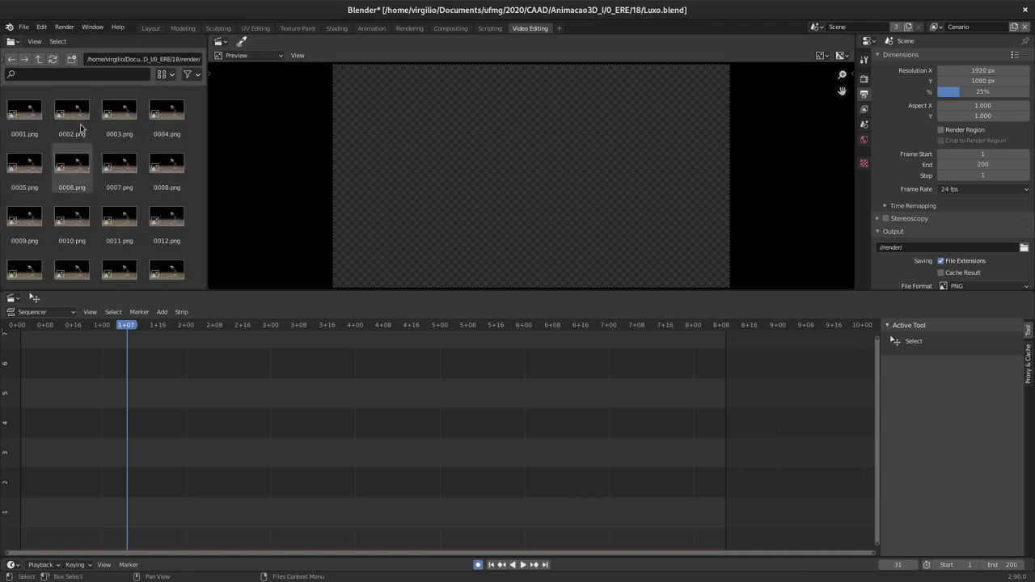
scroll(123, 218, "down", 2)
scroll(123, 217, "down", 1)
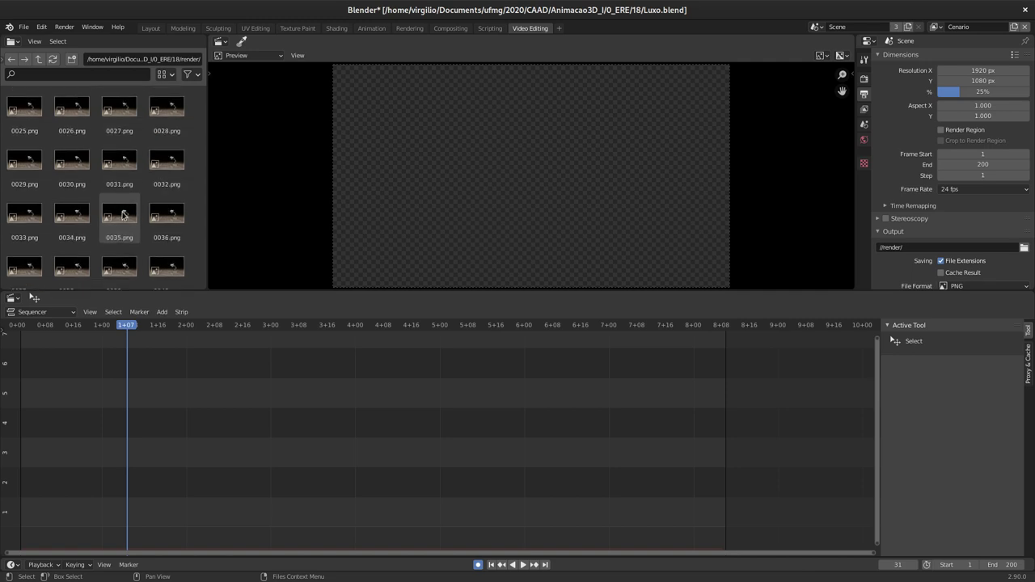
scroll(123, 214, "down", 2)
scroll(123, 211, "down", 2)
scroll(122, 202, "up", 7)
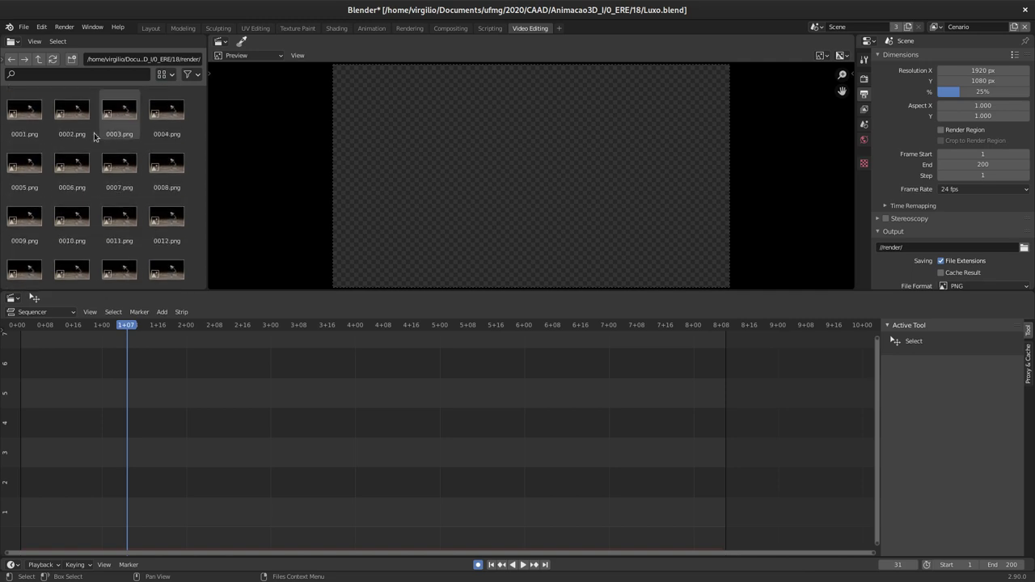
left_click(24, 111)
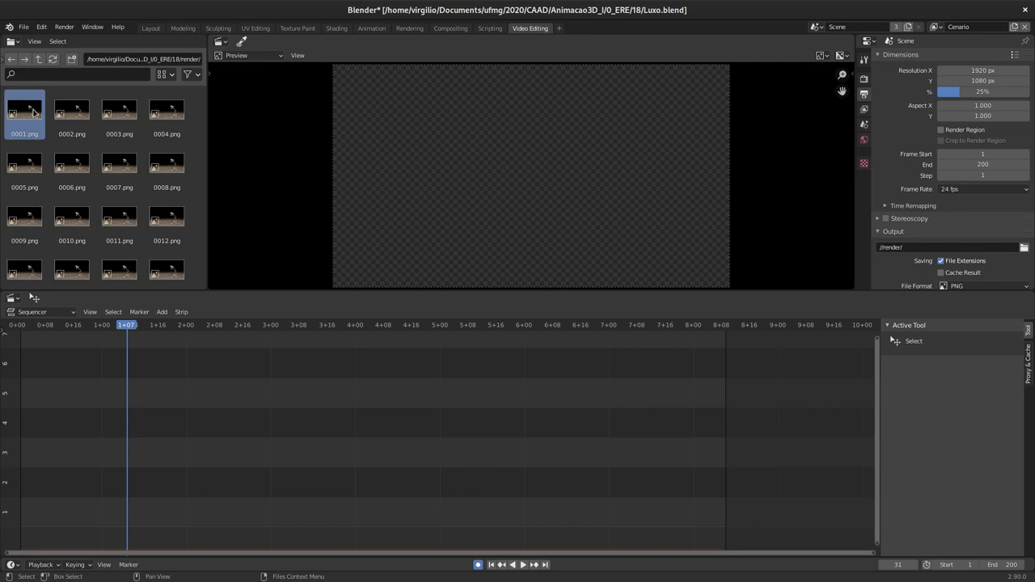
key("a")
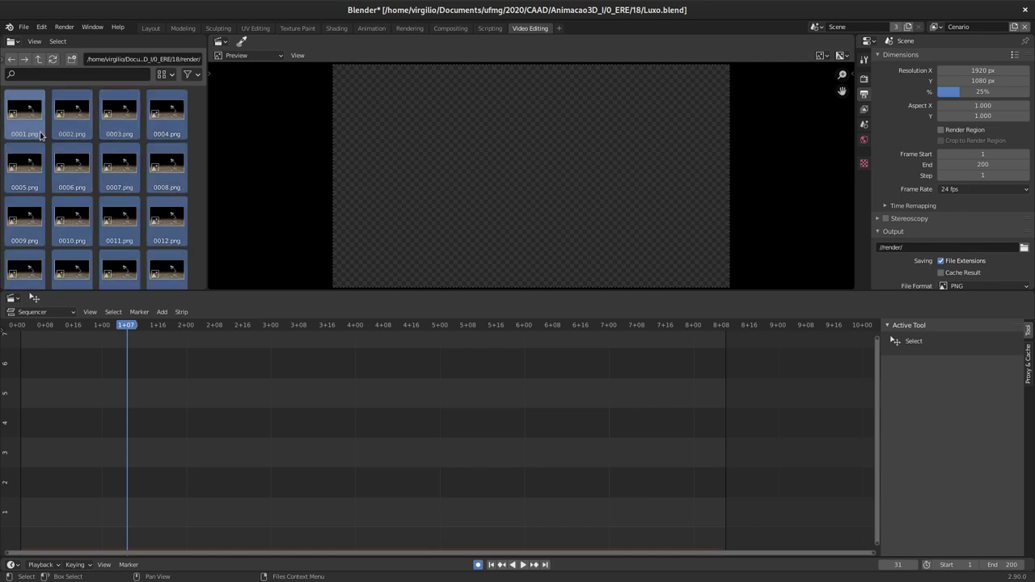
Step: Drop 0001.png into the sequencer as a single-frame strip and move it up a channel
left_click_drag(31, 117, 54, 391)
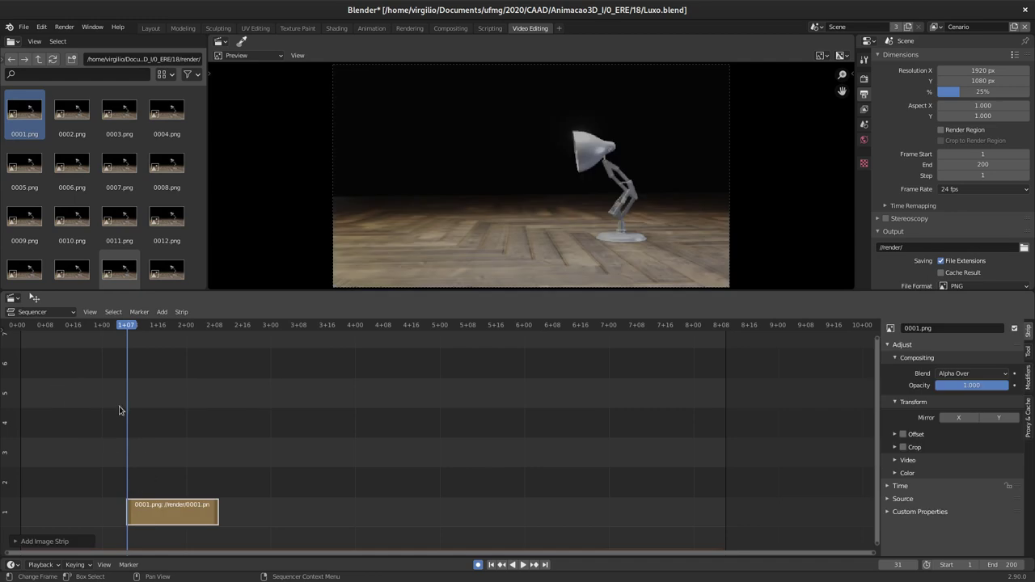
middle_click_drag(119, 411, 240, 509)
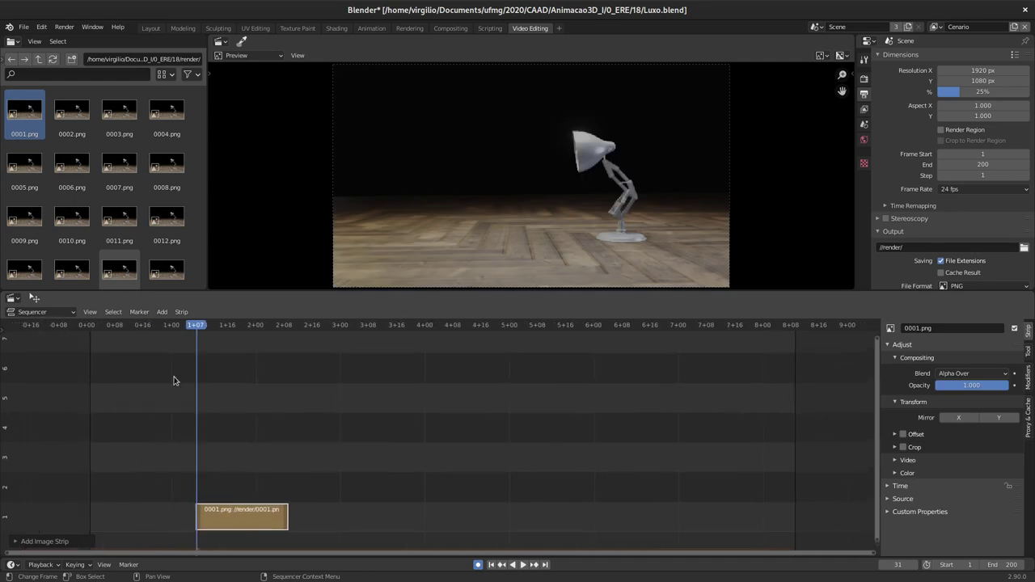
left_click_drag(226, 518, 111, 338)
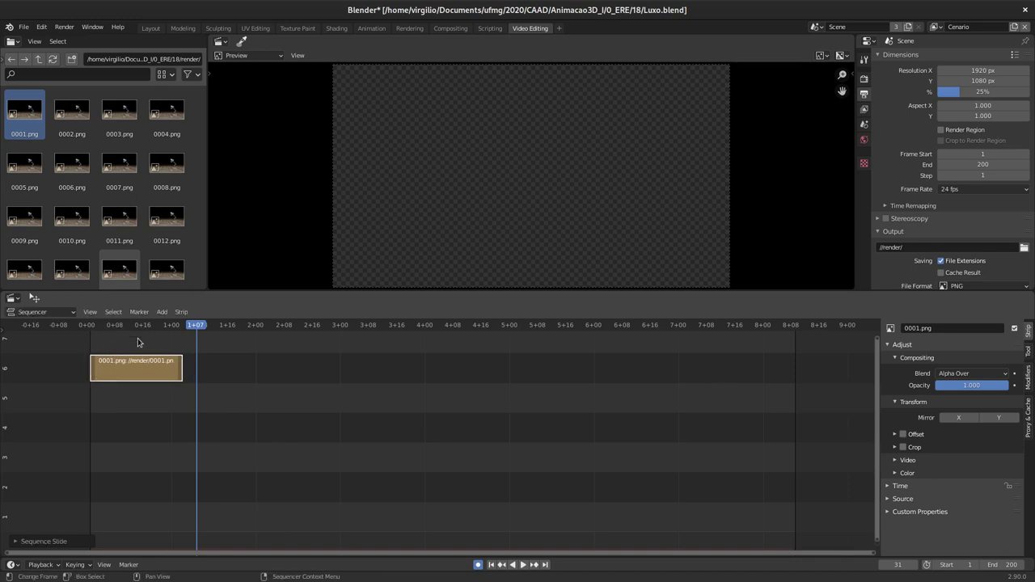
mouse_move(111, 338)
middle_mouse_down()
mouse_move(201, 377)
mouse_move(376, 371)
mouse_move(369, 393)
mouse_move(467, 429)
middle_mouse_up()
scroll(173, 375, "up", 5)
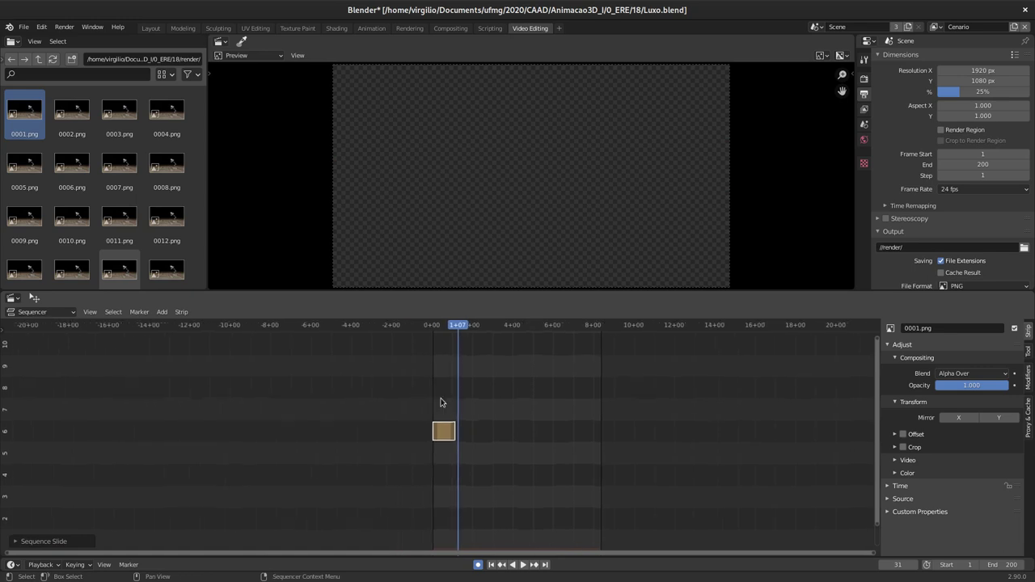
Step: Delete the 0001.png trial strip, leaving the sequencer empty
key("Delete")
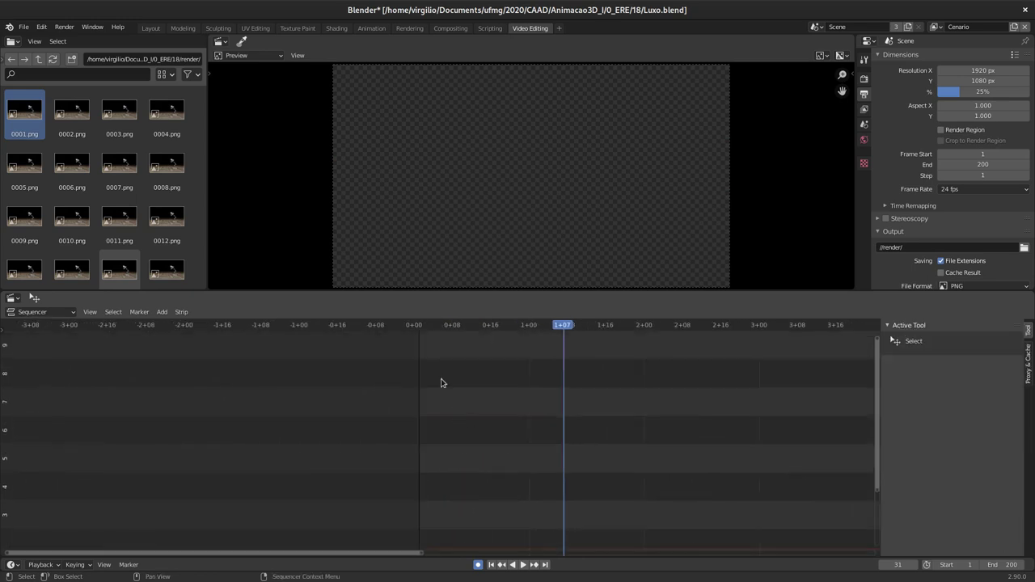
mouse_move(439, 381)
middle_mouse_down()
mouse_move(289, 362)
mouse_move(241, 308)
middle_mouse_up()
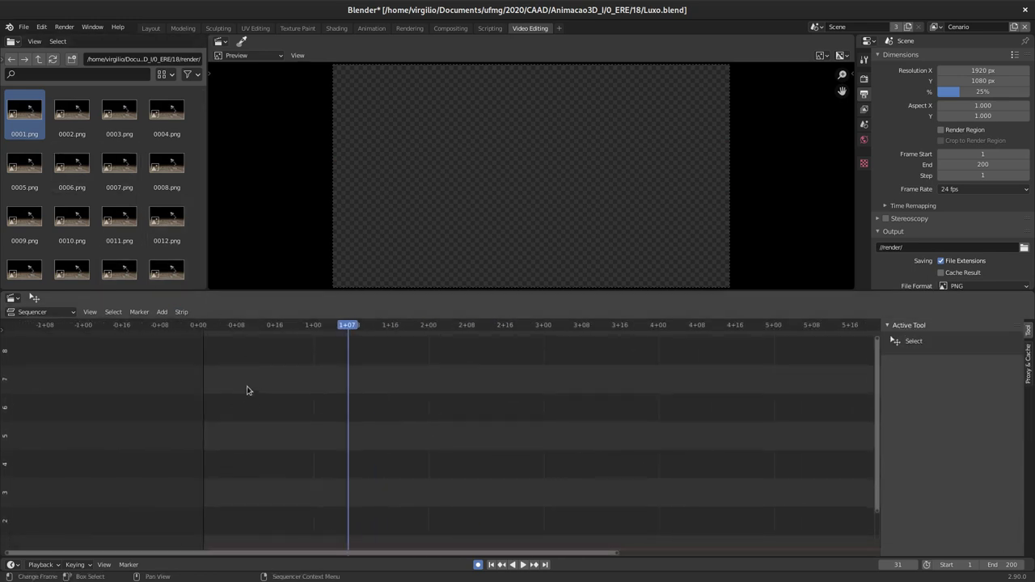
key("shift+a")
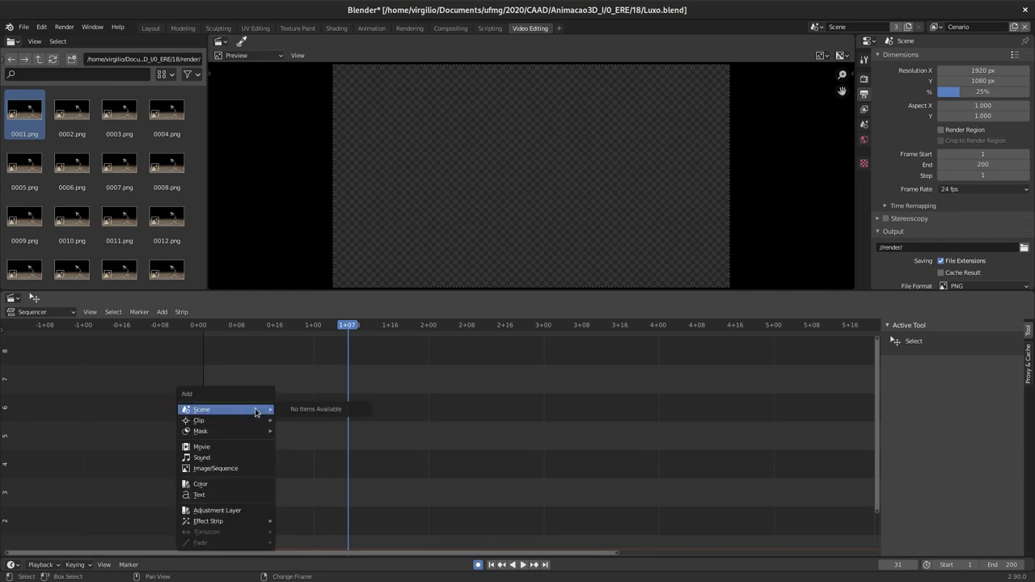
Step: Add the render frames as an image-sequence strip and move the 0199.png strip to another channel
left_click(228, 469)
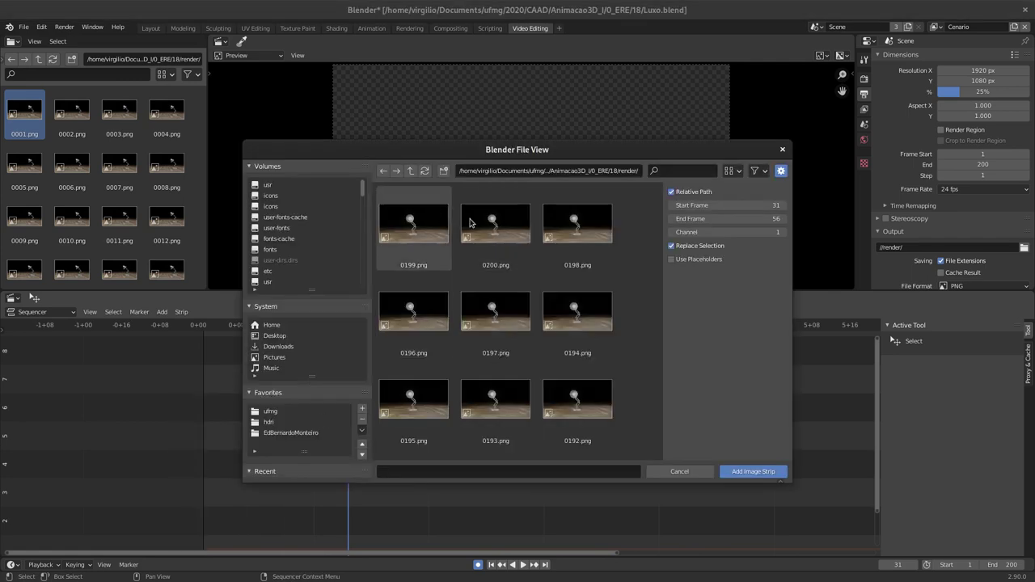
scroll(559, 264, "down", 2)
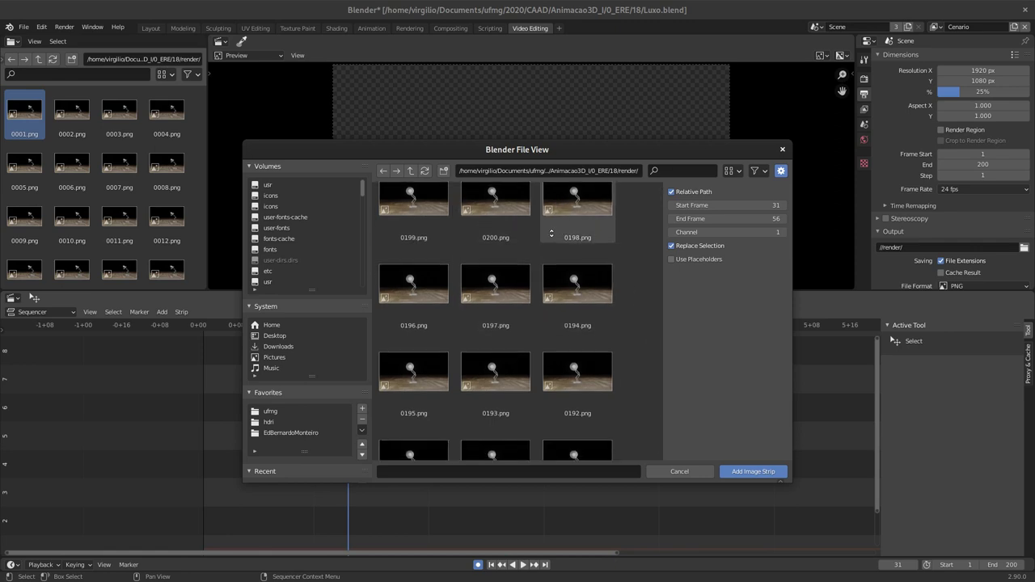
left_click_drag(380, 190, 691, 396)
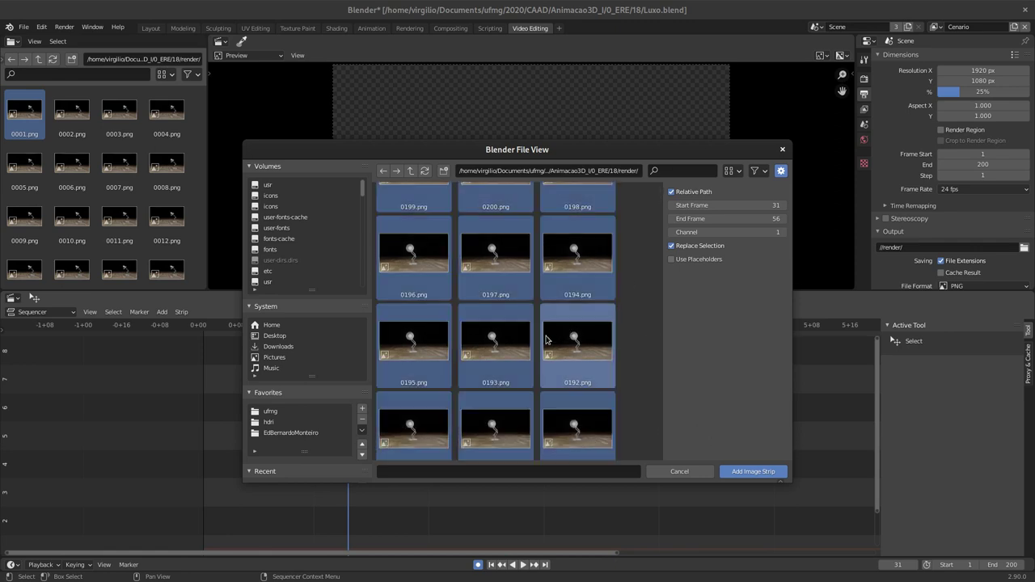
left_click(752, 475)
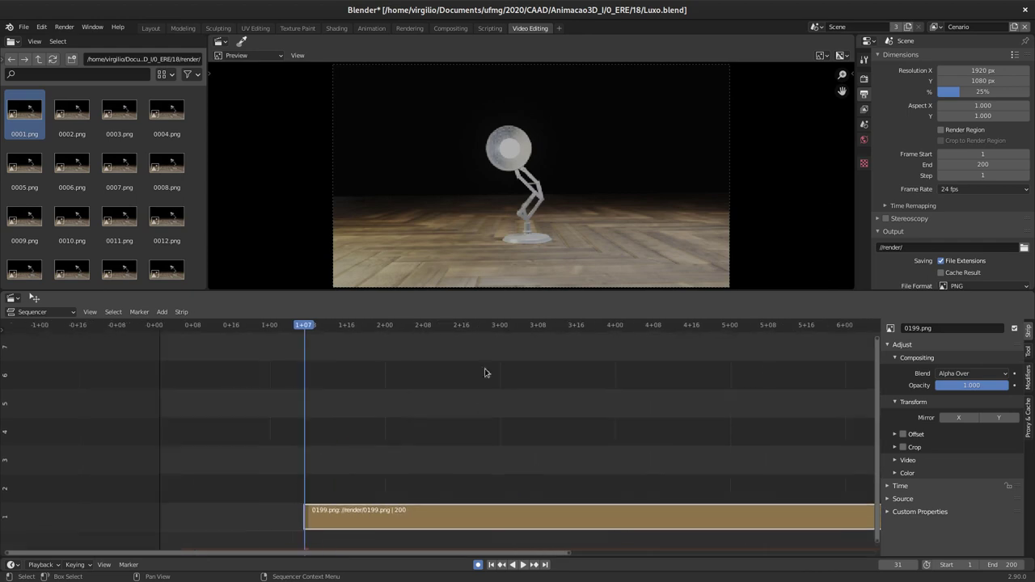
key("Home")
key("g")
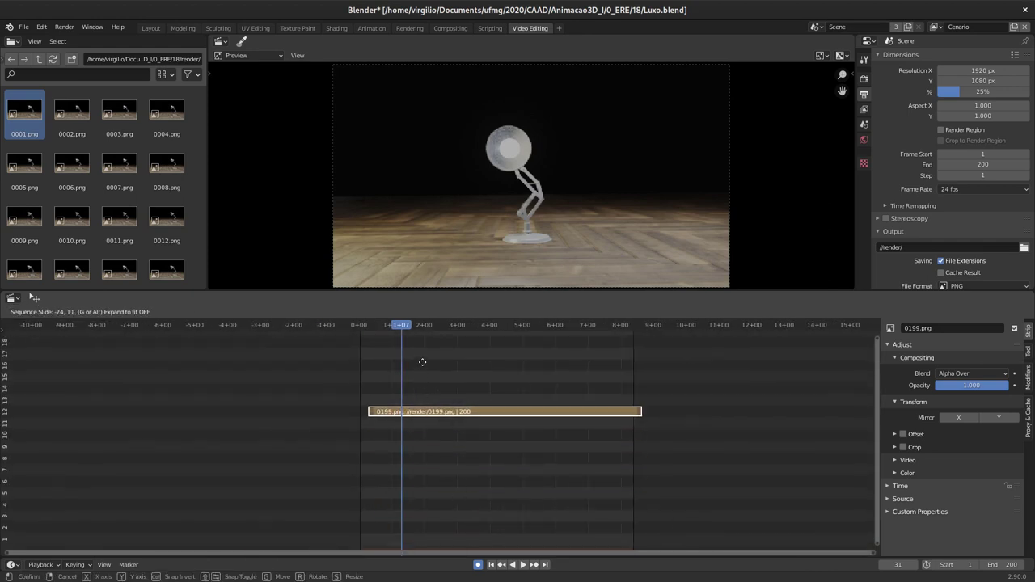
left_click(413, 363)
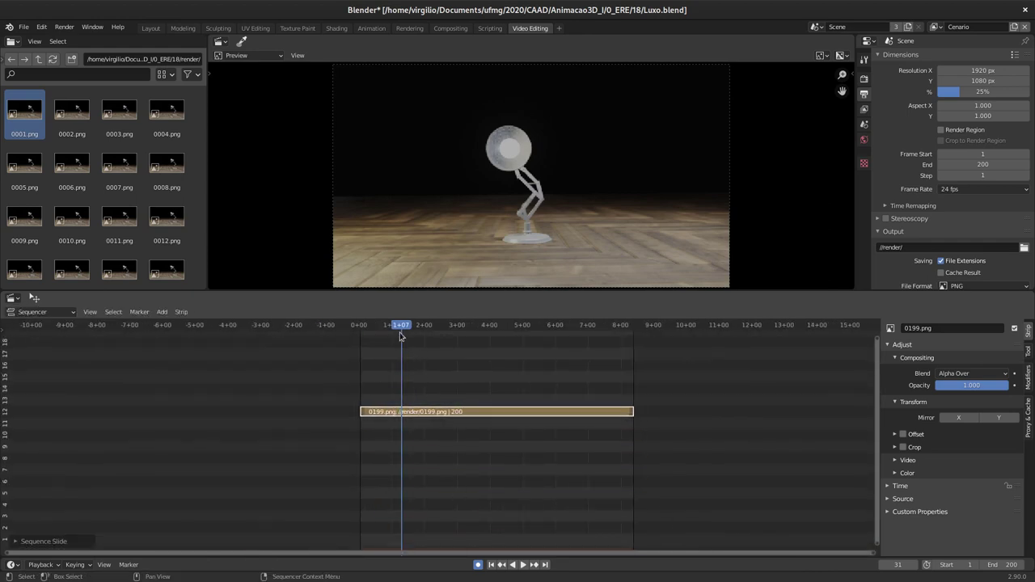
Step: Return the playhead to frame 0 and delete the 0199.png image strip
left_click_drag(402, 331, 348, 332)
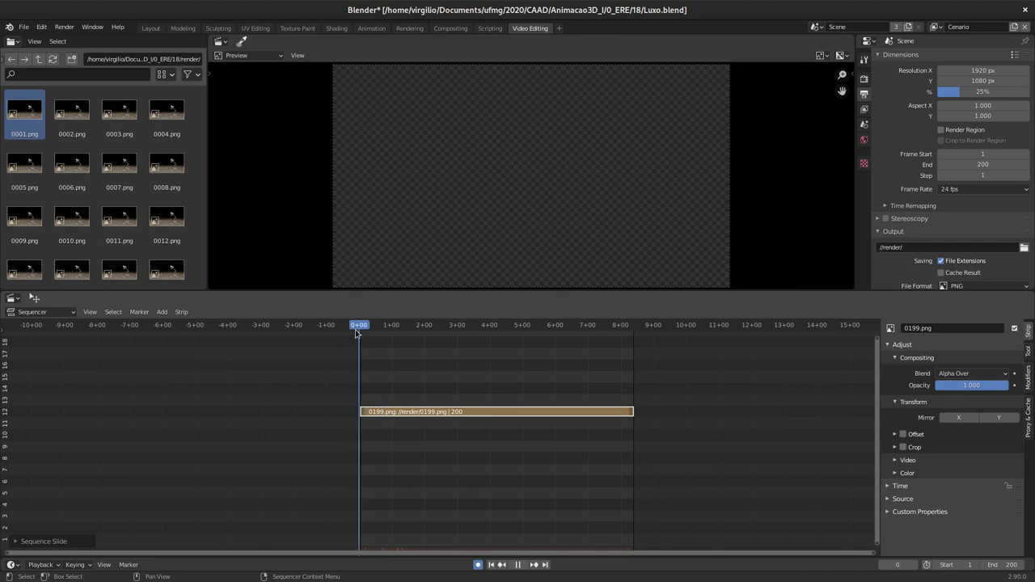
key("space")
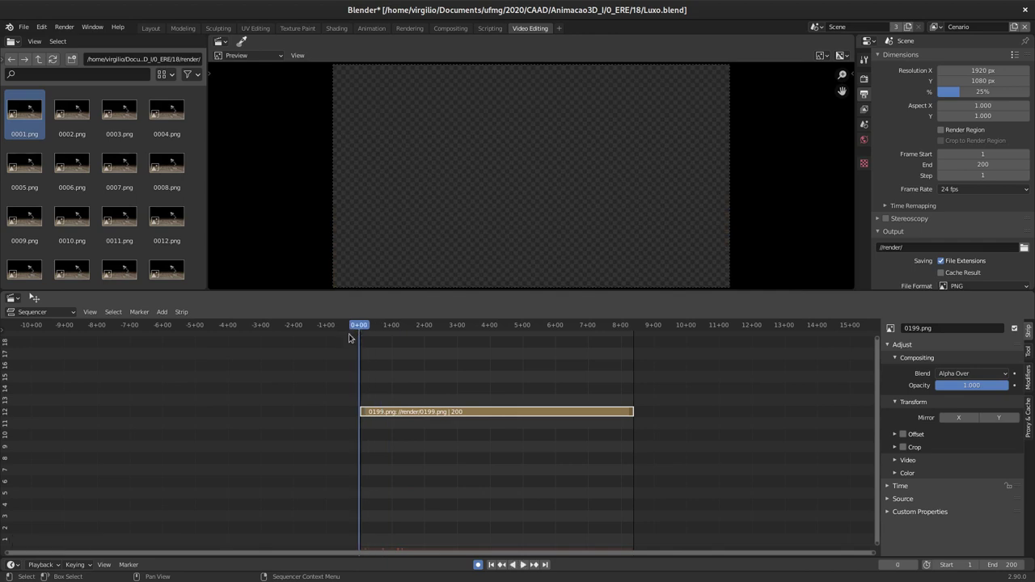
key("Right")
key("Right")
key("Right")
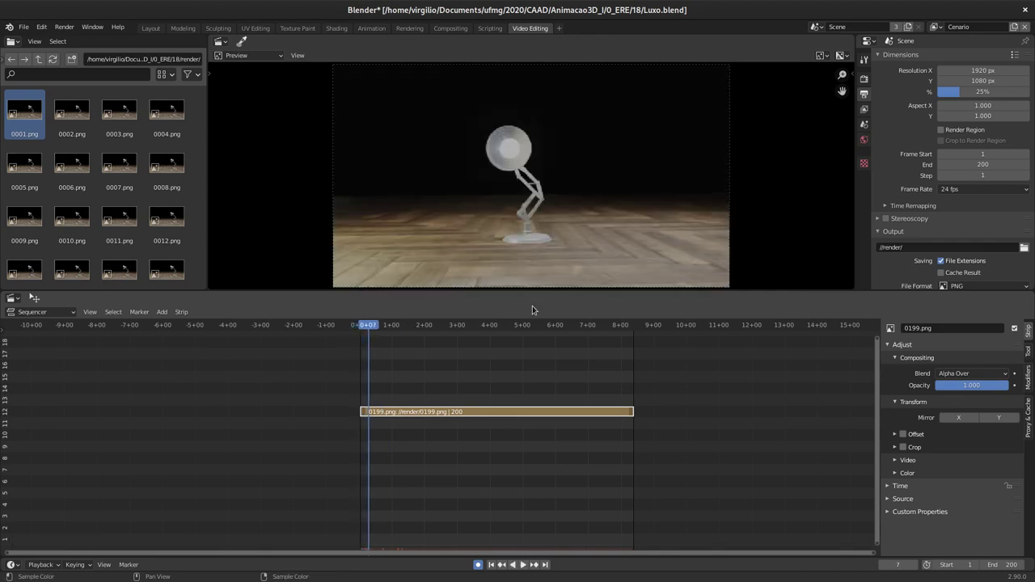
key("Delete")
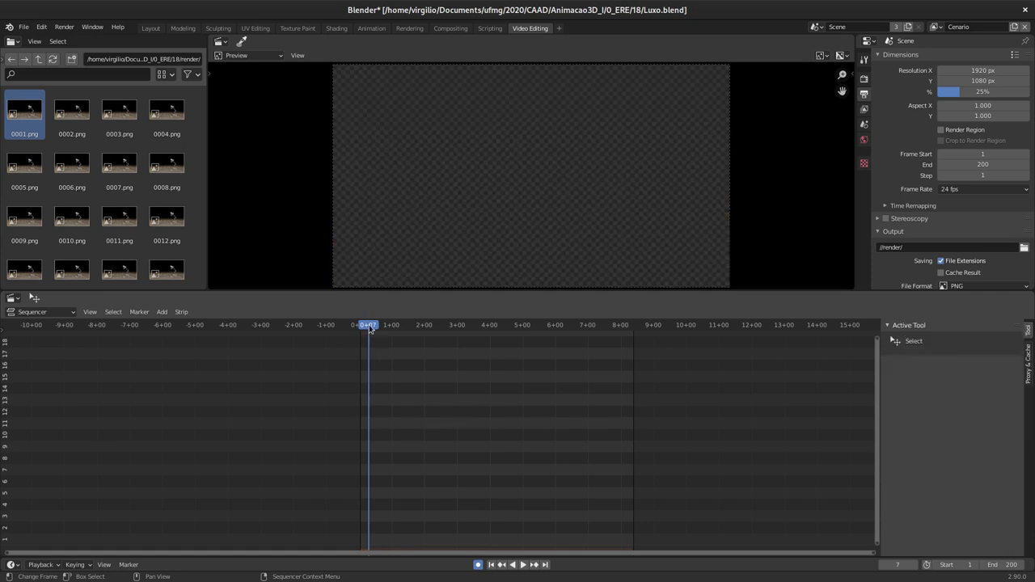
left_click_drag(369, 327, 359, 327)
key("shift+a")
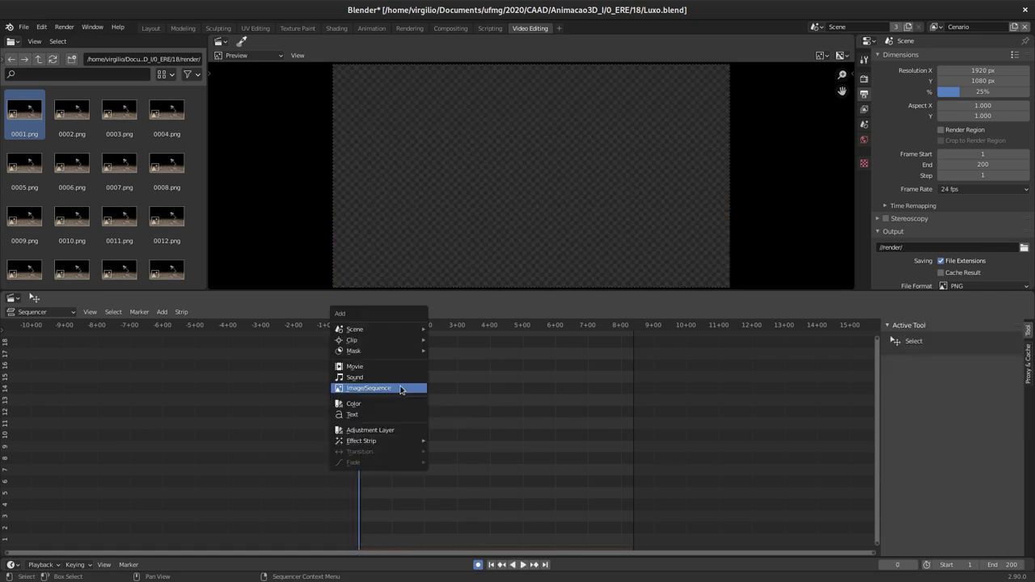
Step: Add all //render/ frames, sorted by name from 0001.png, as a 200-frame image strip
left_click(400, 390)
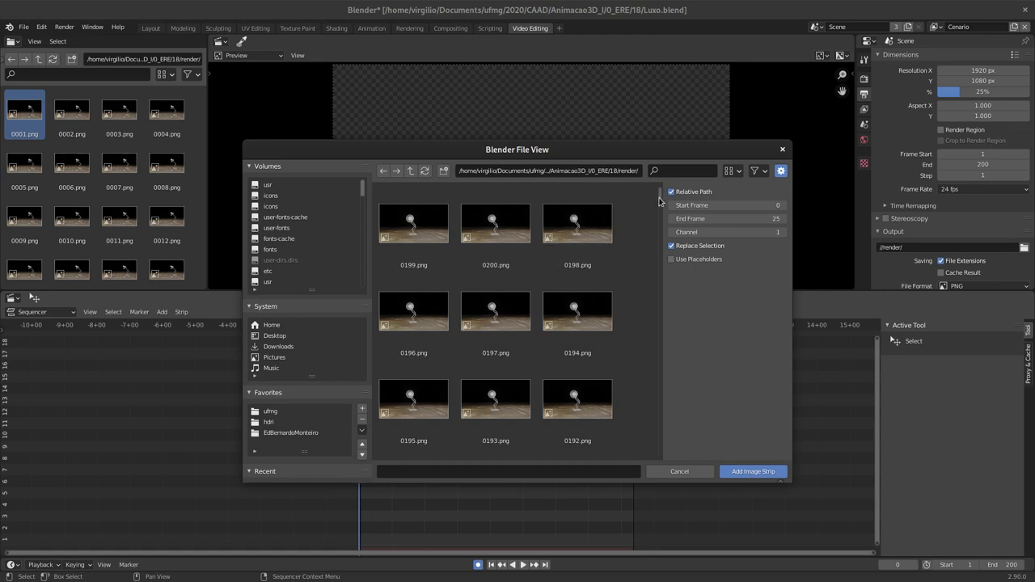
left_click_drag(659, 201, 659, 470)
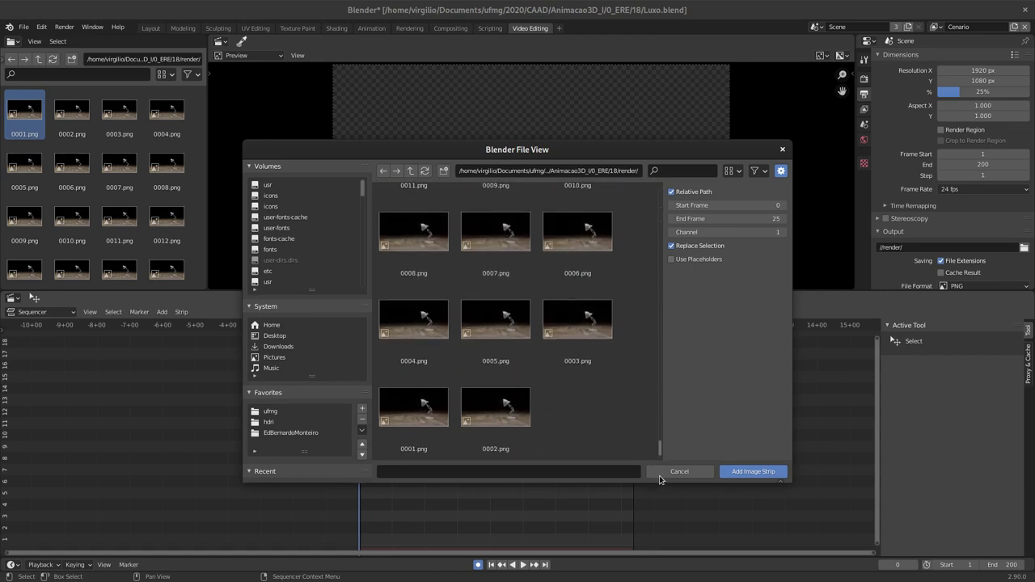
left_click_drag(660, 443, 656, 179)
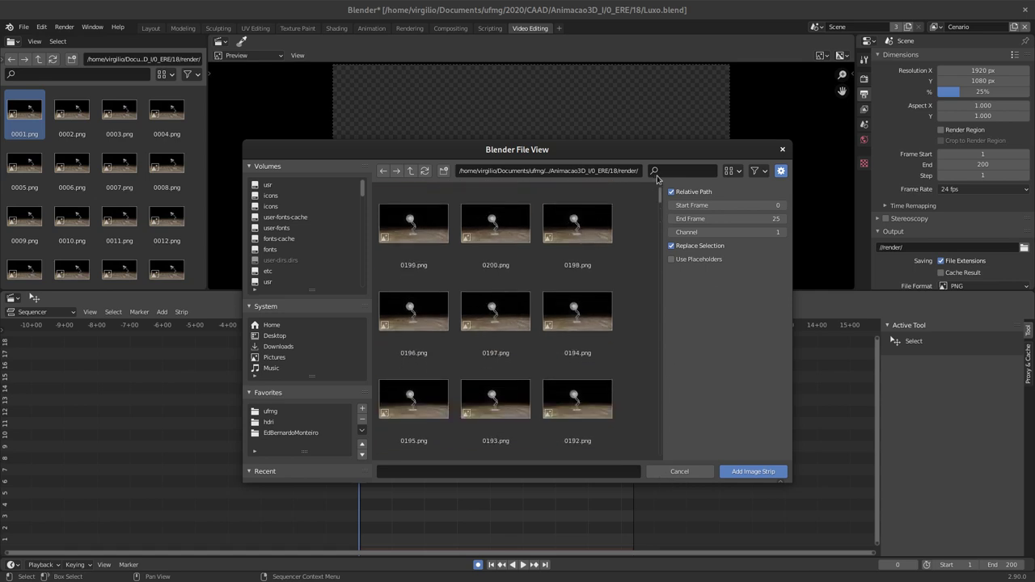
left_click(760, 174)
left_click(733, 172)
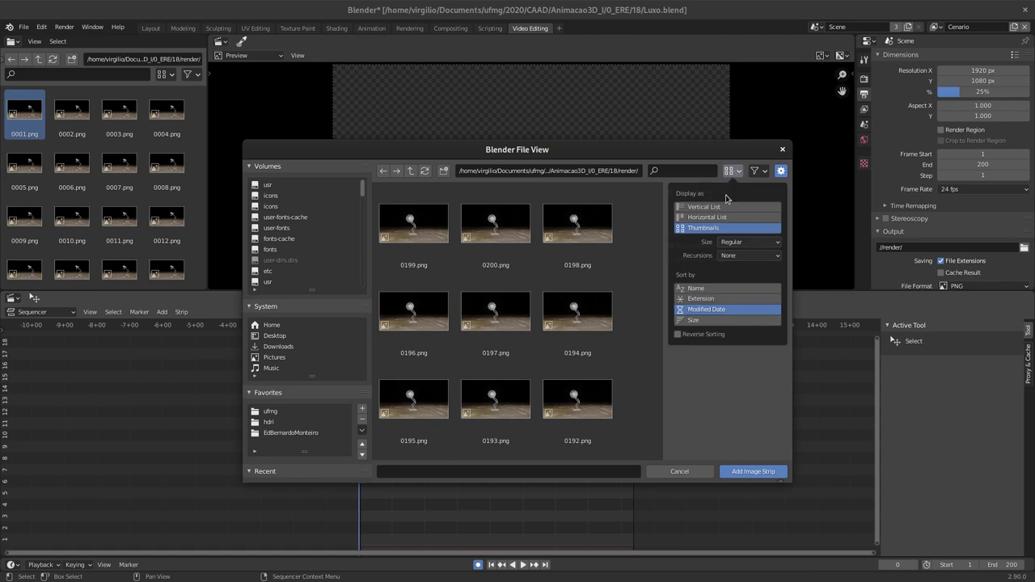
left_click(703, 287)
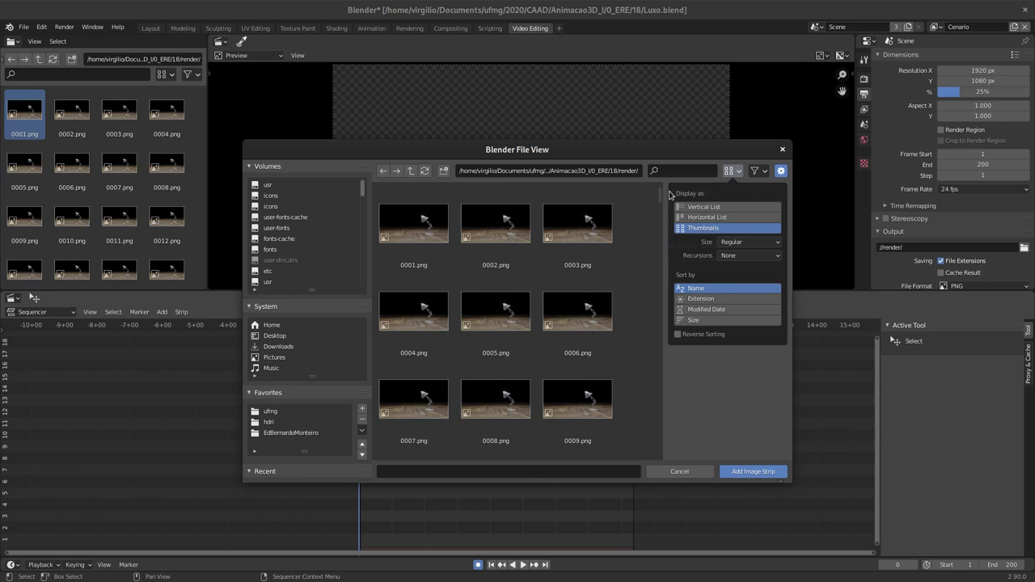
left_click(400, 235)
key("a")
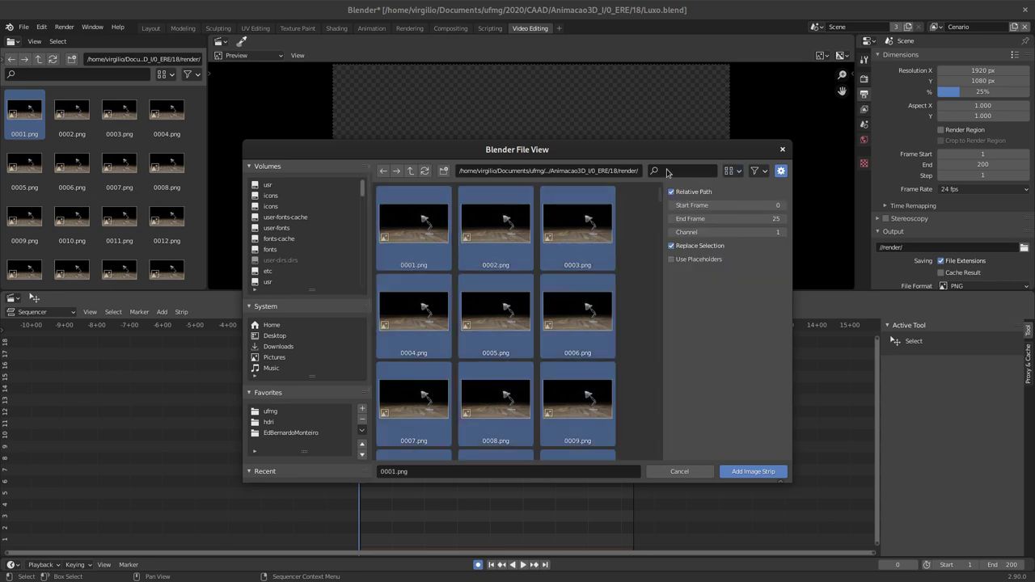
left_click(742, 472)
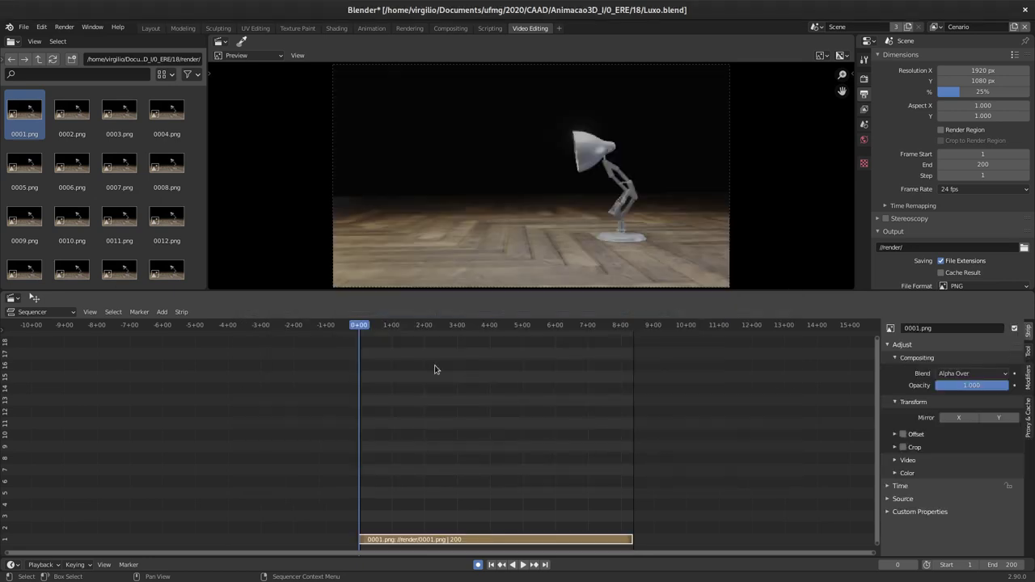
Step: Preview the lamp strip, then move it up to channel 9 keeping its start at frame 0
key("space")
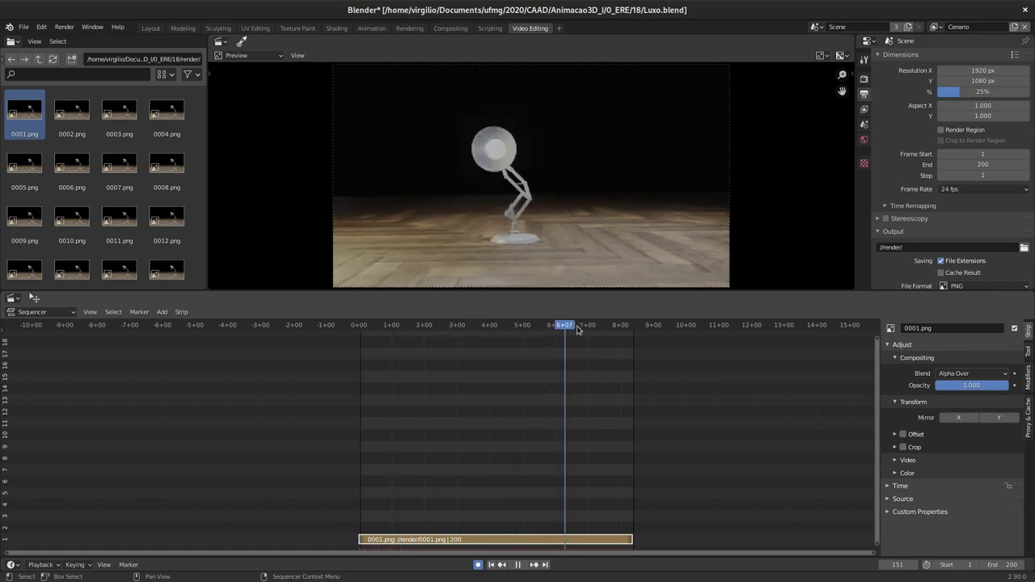
mouse_move(601, 327)
left_mouse_down()
mouse_move(389, 325)
mouse_move(541, 338)
left_mouse_up()
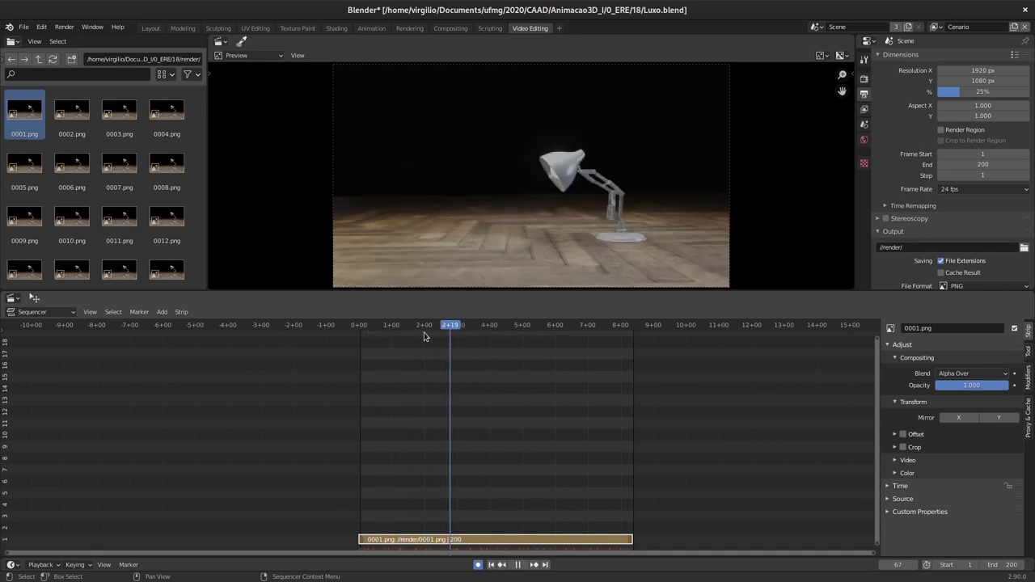
left_click_drag(541, 338, 423, 337)
mouse_move(405, 458)
middle_mouse_down("ctrl")
mouse_move(437, 370)
mouse_move(435, 408)
middle_mouse_up("ctrl")
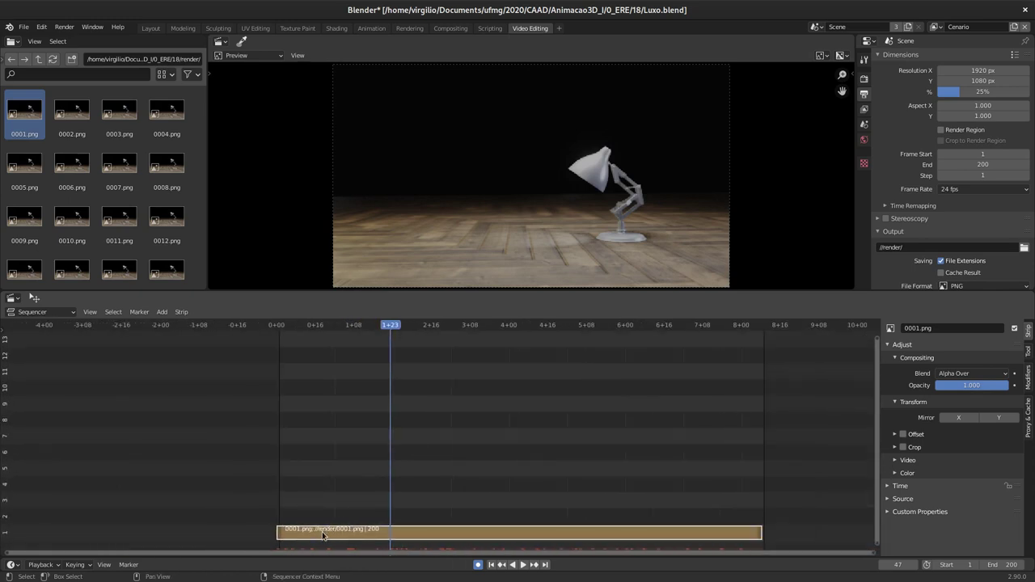
mouse_move(310, 538)
left_mouse_down()
mouse_move(311, 423)
mouse_move(315, 433)
left_mouse_up()
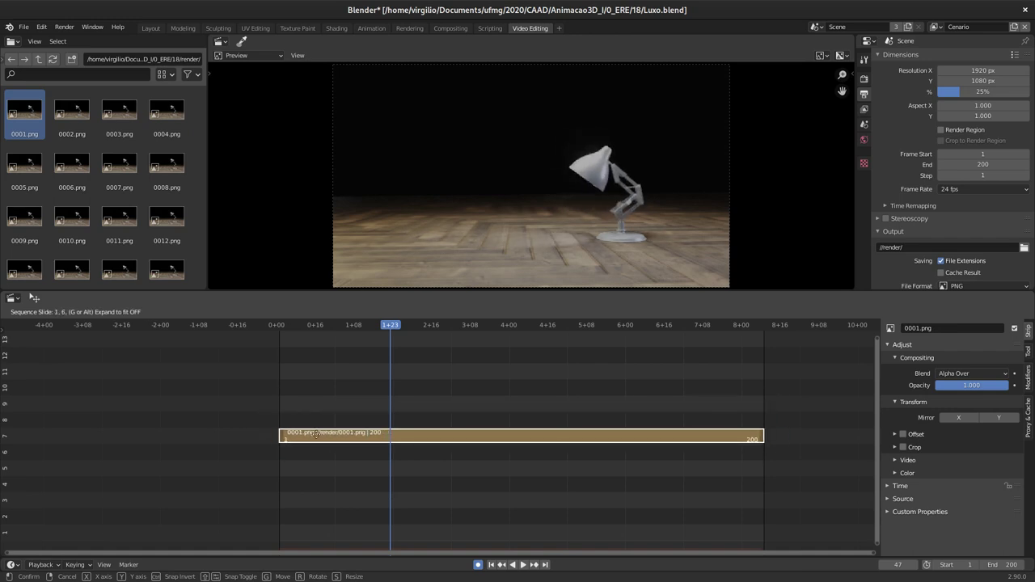
key("x")
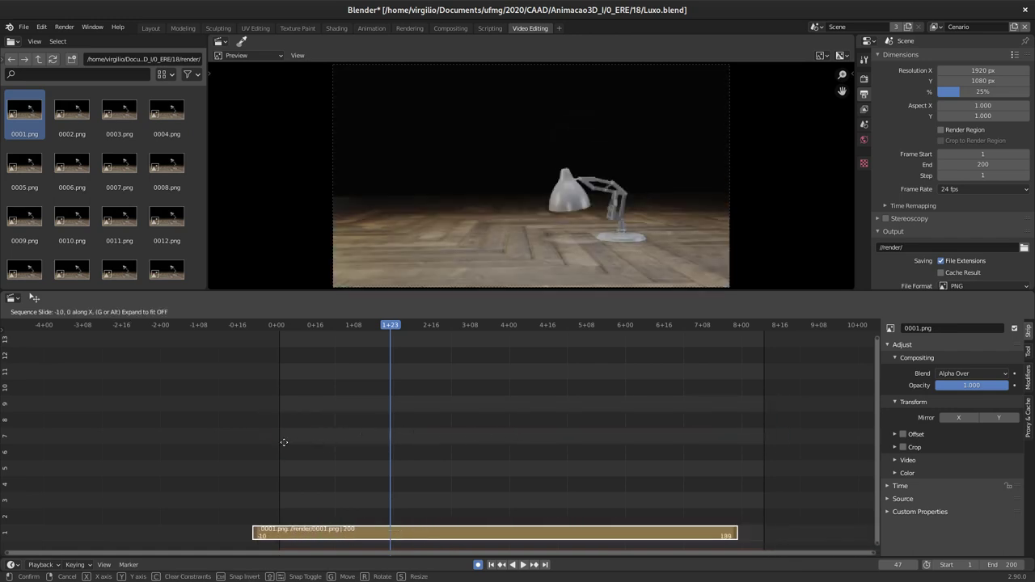
mouse_move(315, 434)
left_mouse_down()
mouse_move(342, 452)
mouse_move(345, 412)
left_mouse_up()
key("y")
left_click_drag(392, 326, 303, 326)
Step: Set the render output file format to FFmpeg video
key("space")
key("space")
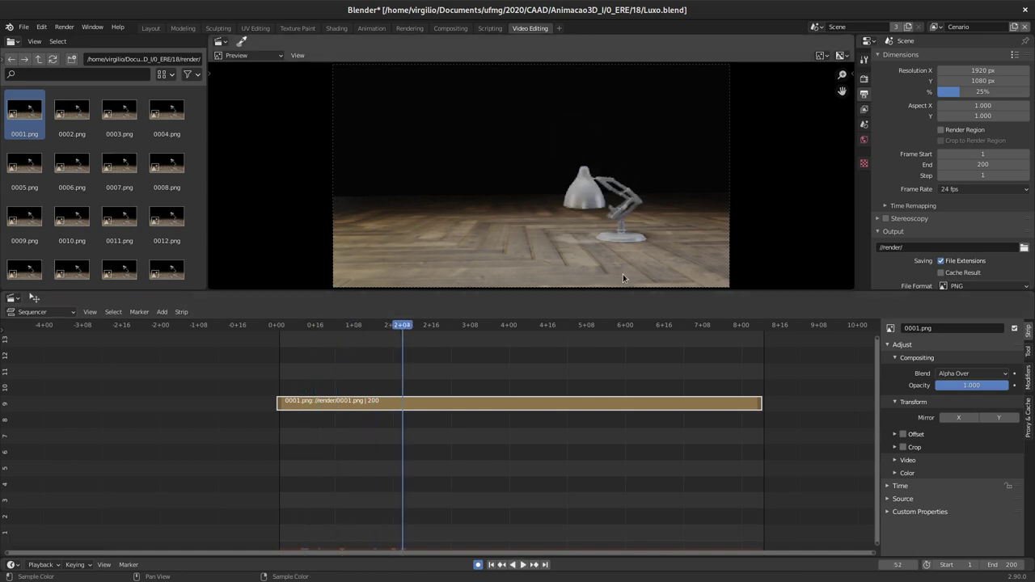
scroll(922, 111, "down", 4)
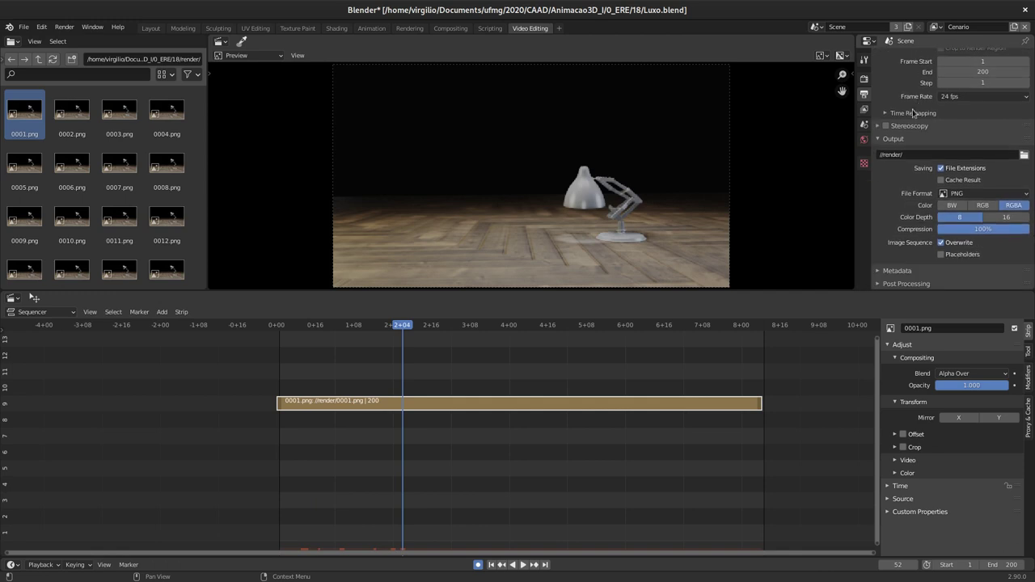
left_click(960, 194)
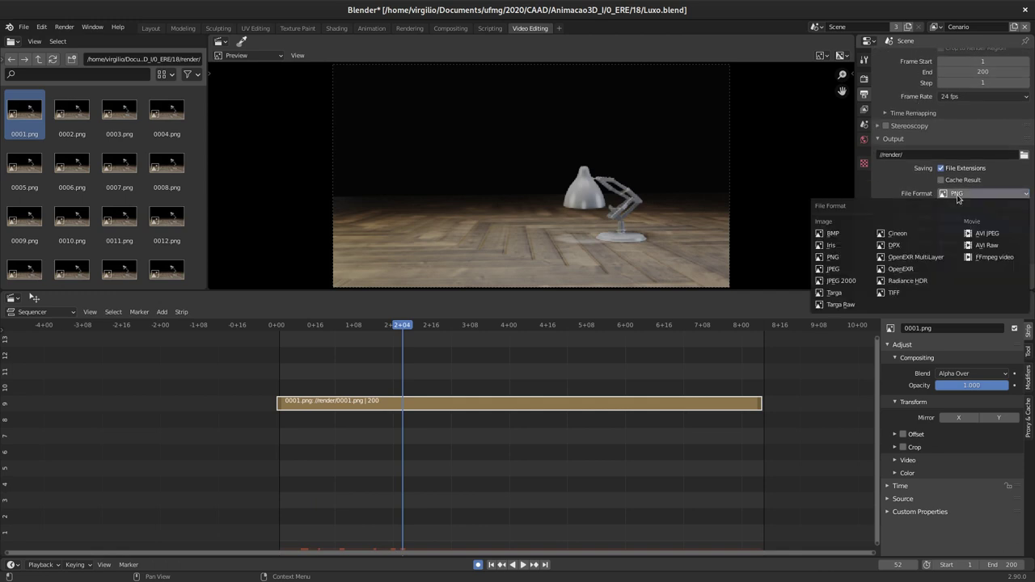
left_click(991, 257)
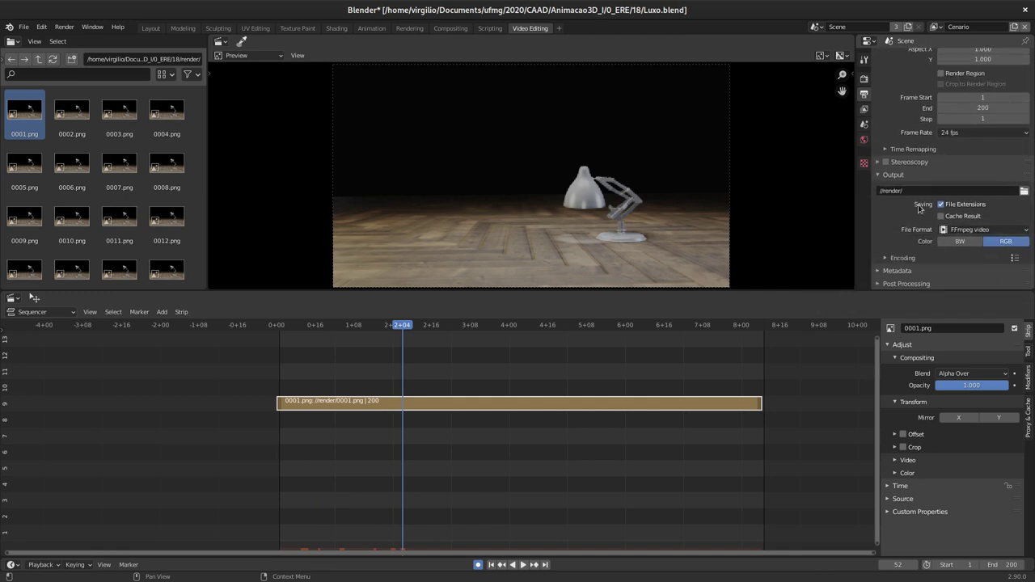
Step: Confirm Sequencer post-processing is on, then glance at the Layout workspace and come back
key("shift+Left")
key("space")
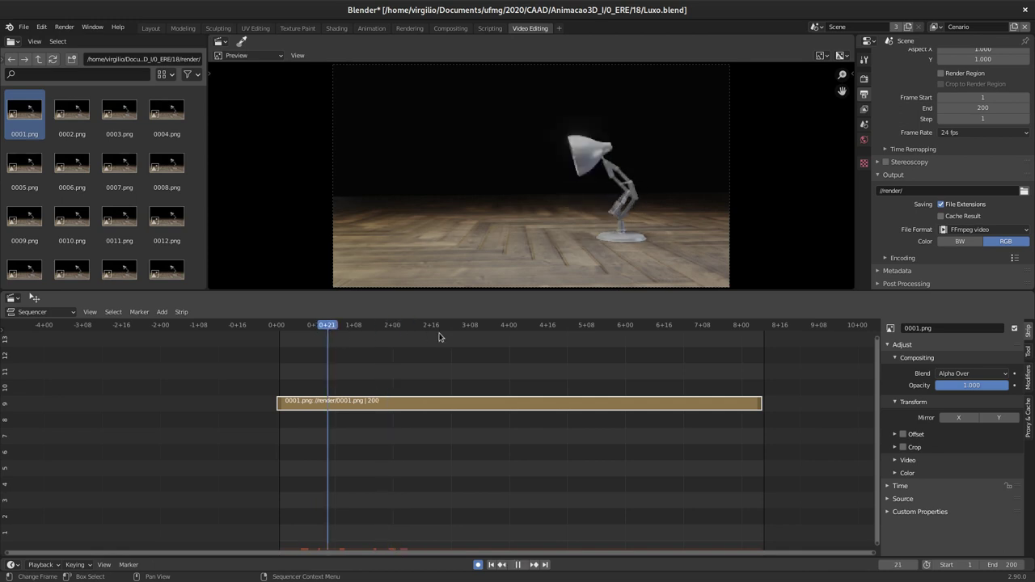
left_click(472, 337)
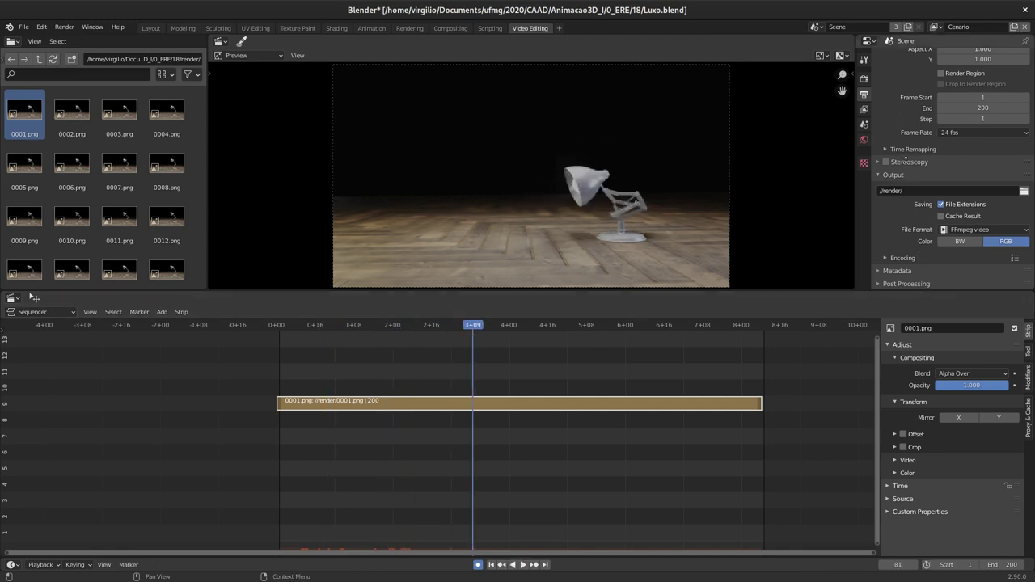
left_click(879, 283)
scroll(905, 267, "down", 2)
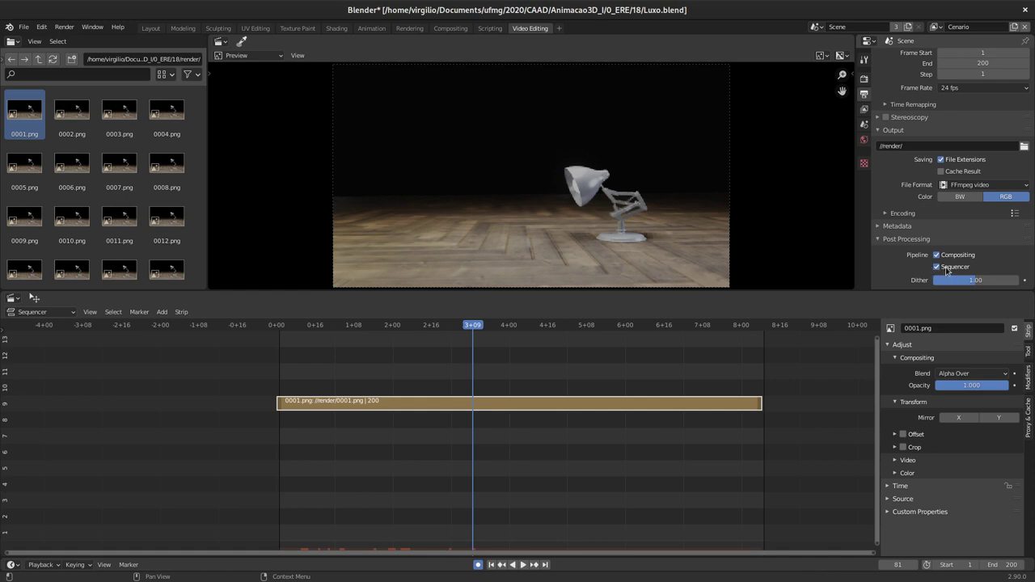
left_click(154, 29)
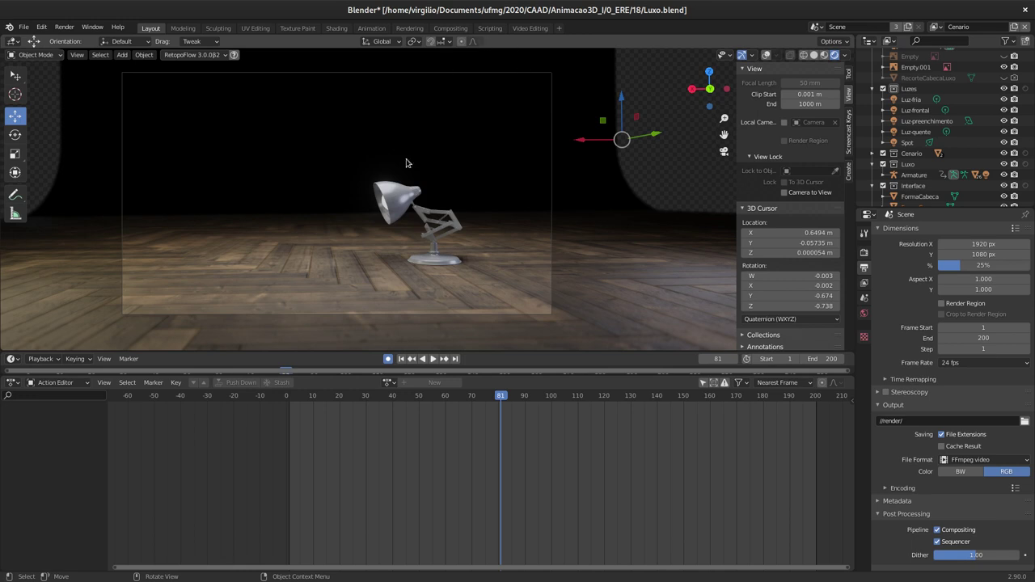
left_click(530, 28)
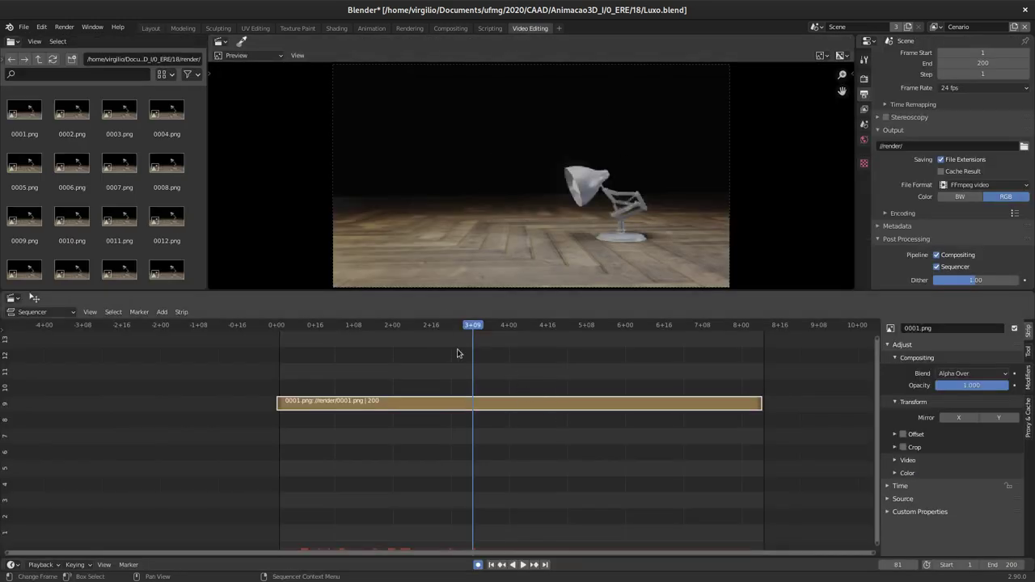
Step: Split the lamp strip near frame 18, then undo so it remains one unsplit strip
left_click_drag(353, 334, 321, 334)
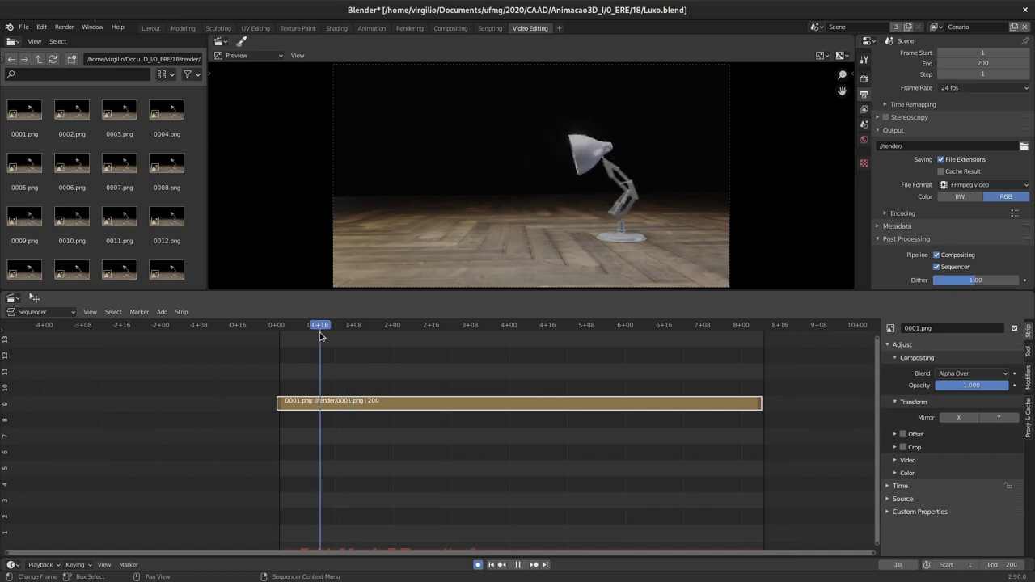
key("k")
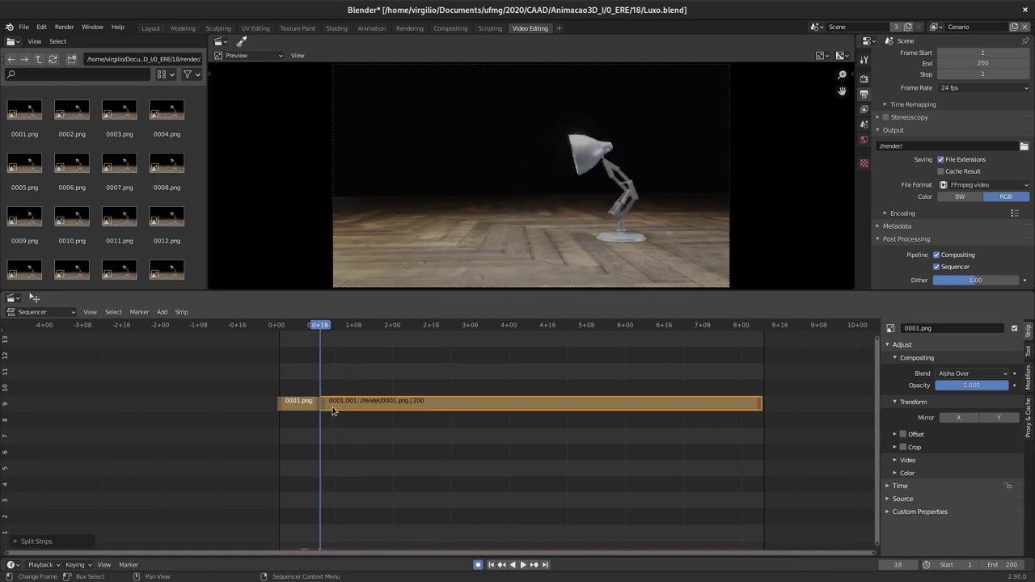
key("g")
key("Escape")
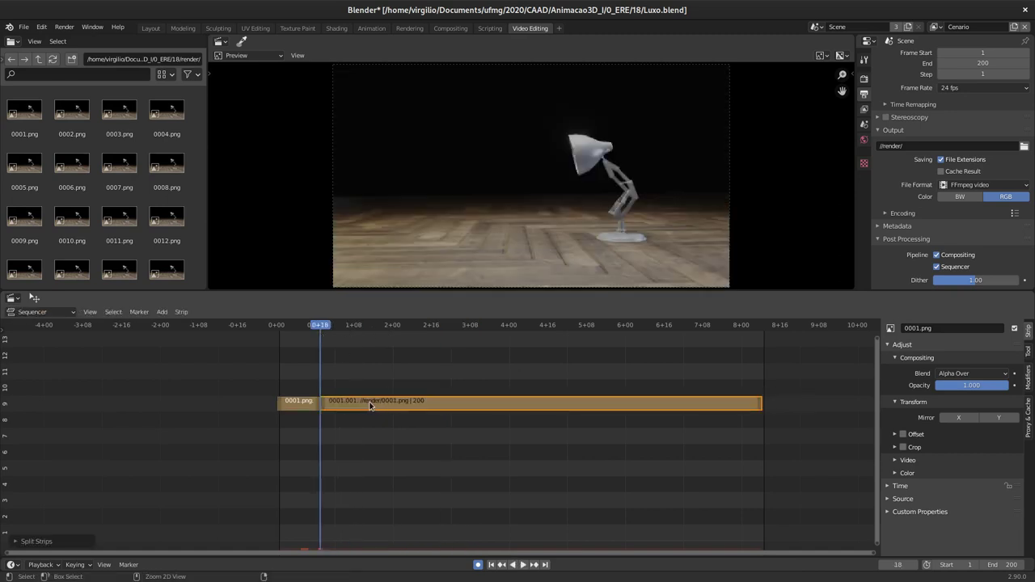
key("ctrl+z")
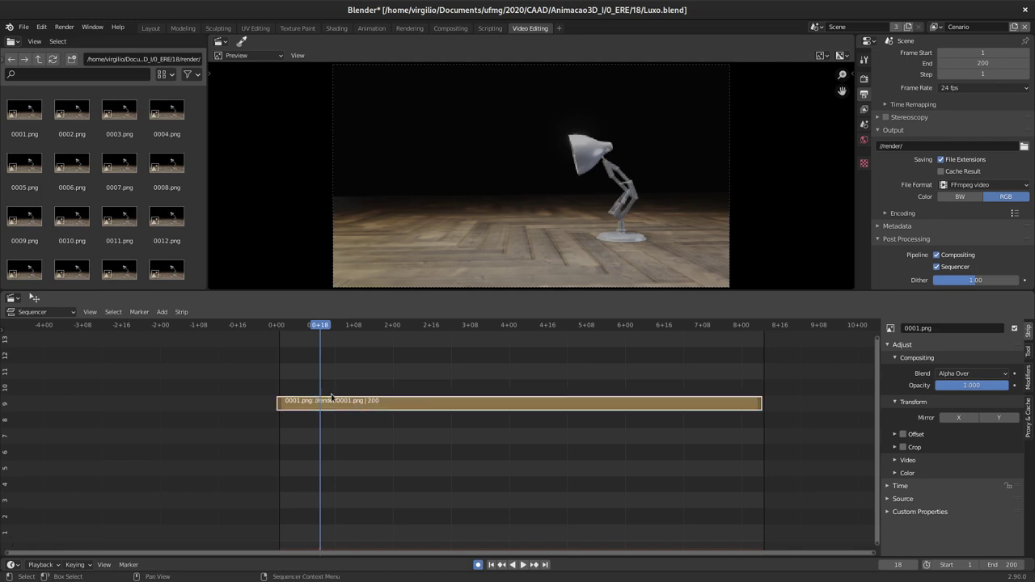
key("shift+a")
key("shift+a")
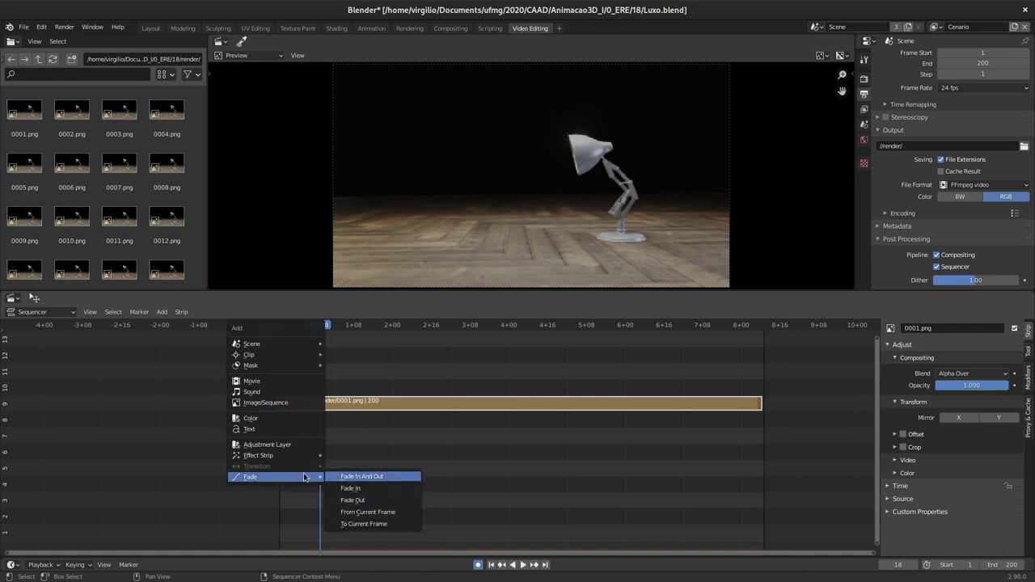
mouse_move(259, 455)
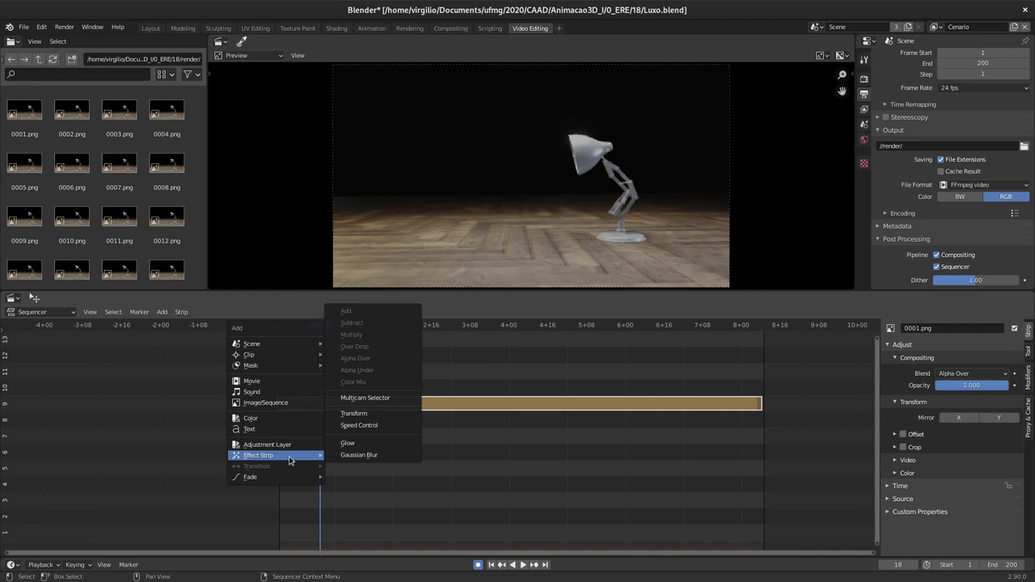
Step: Add a Color strip on channel 10 at the start, above the lamp footage
key("Escape")
key("shift+a")
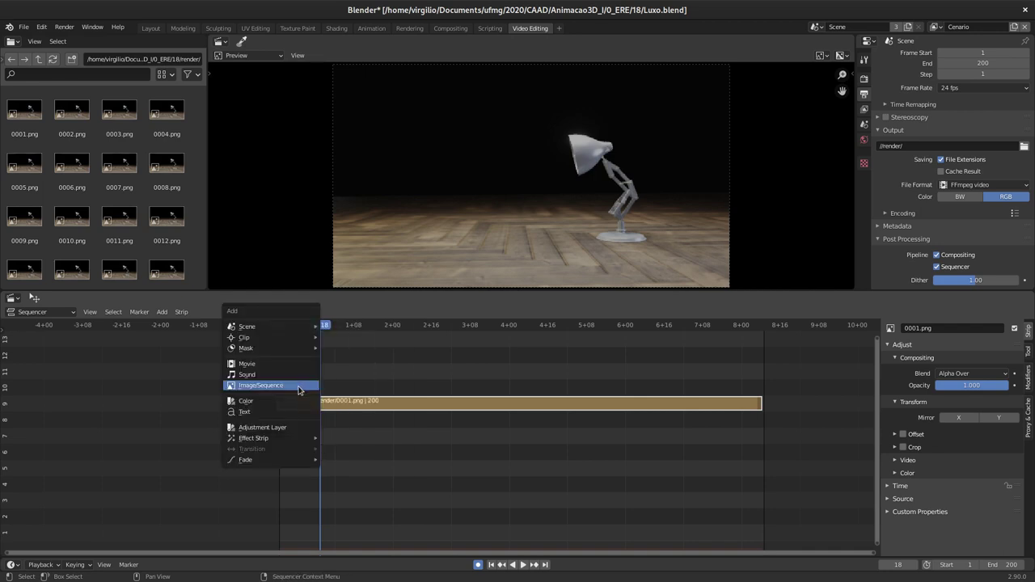
left_click(275, 402)
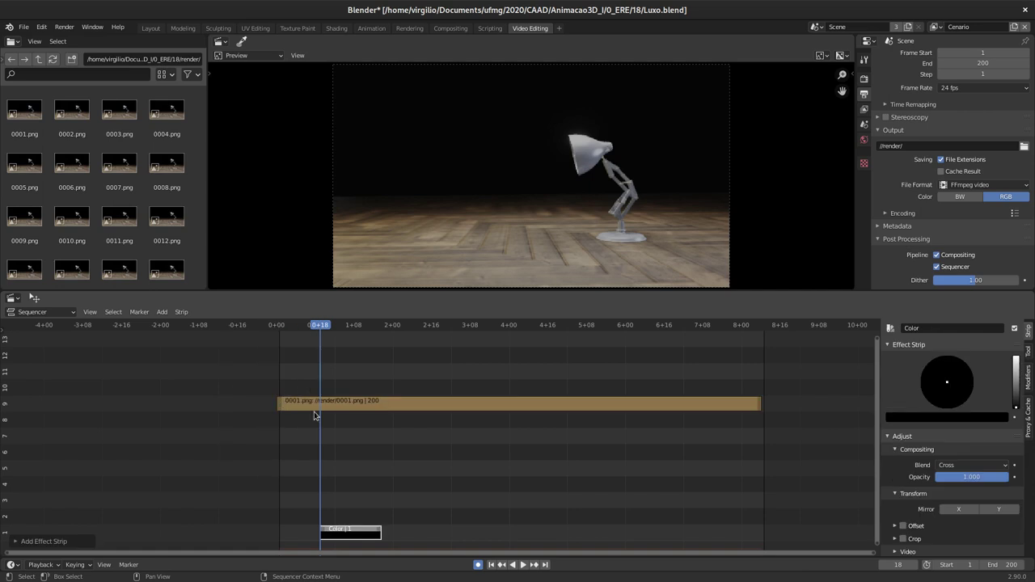
key("g")
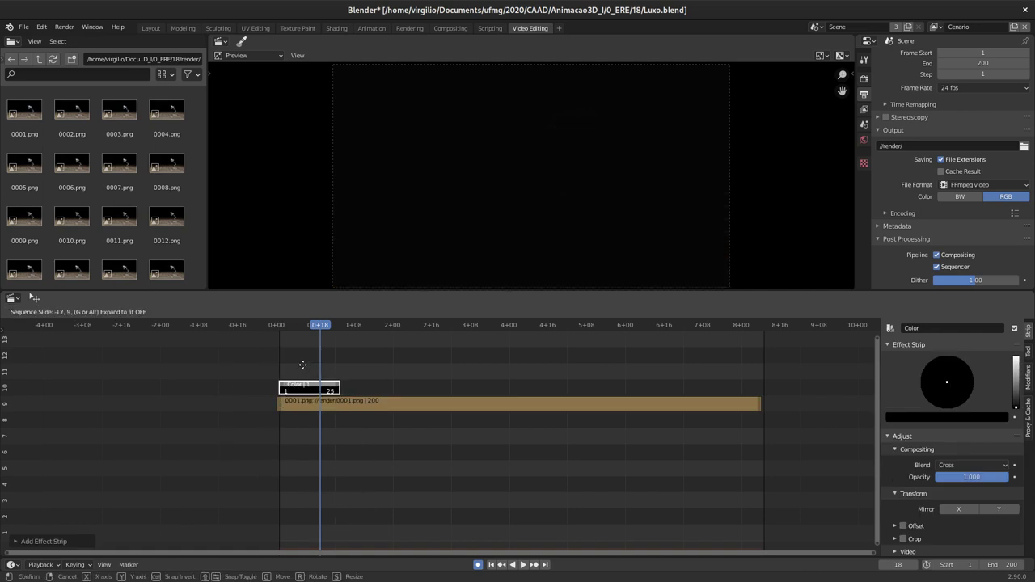
left_click(303, 364)
left_click_drag(307, 328, 284, 327)
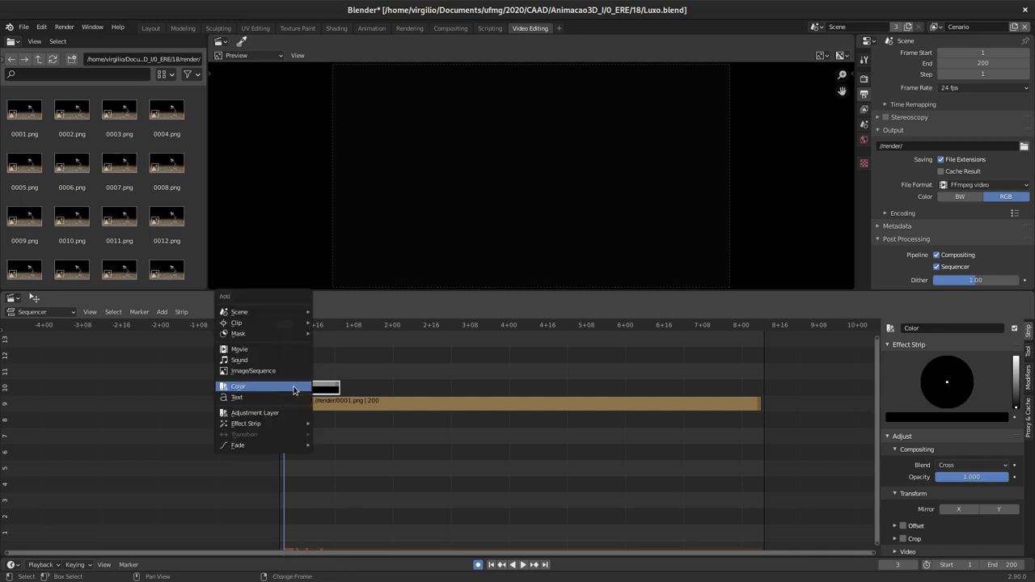
Step: Give the black colour strip a Fade Out and preview the opening fade
key("shift+a")
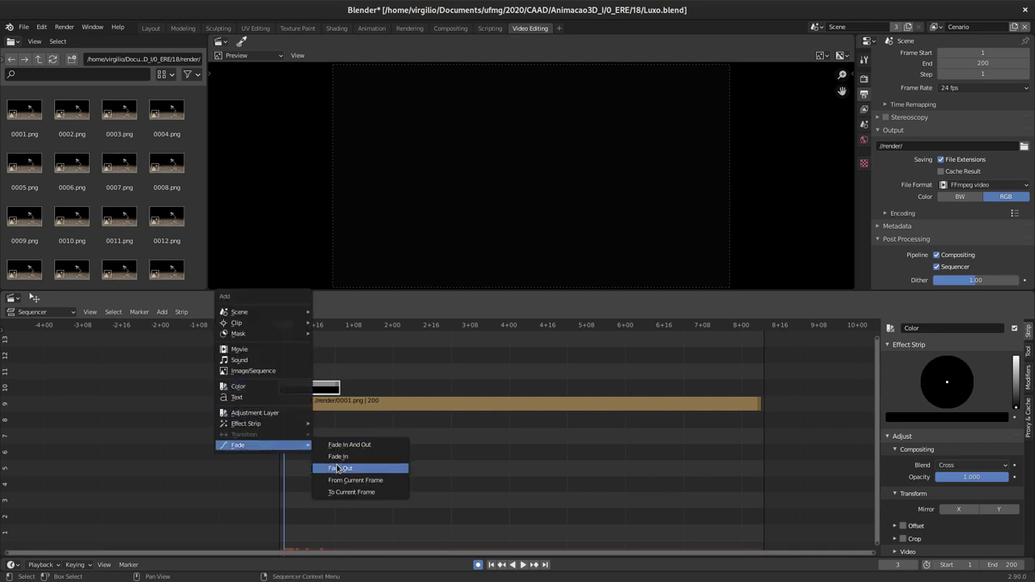
left_click(339, 468)
key("space")
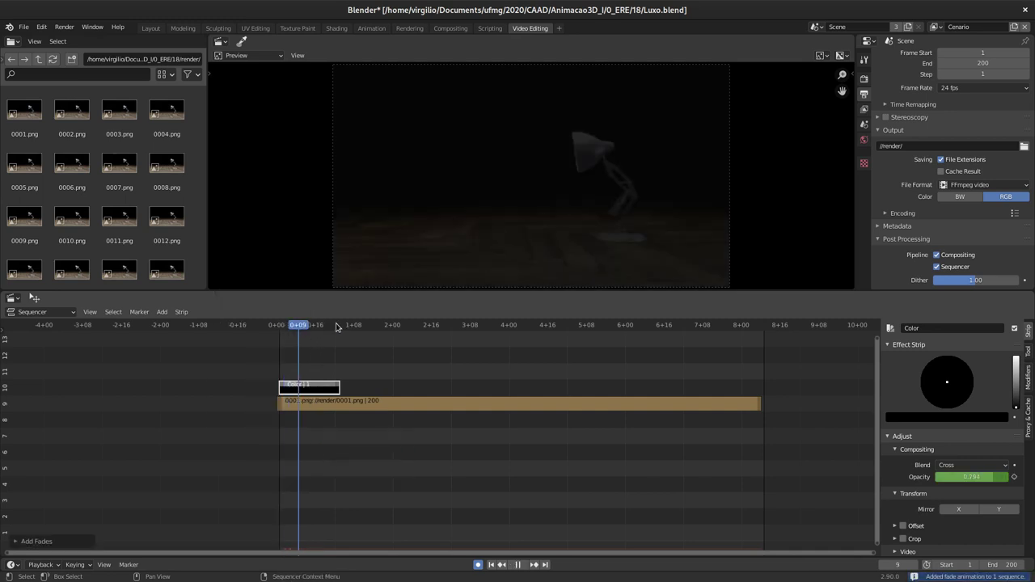
mouse_move(336, 326)
left_mouse_down()
mouse_move(362, 325)
mouse_move(281, 326)
mouse_move(374, 327)
left_mouse_up()
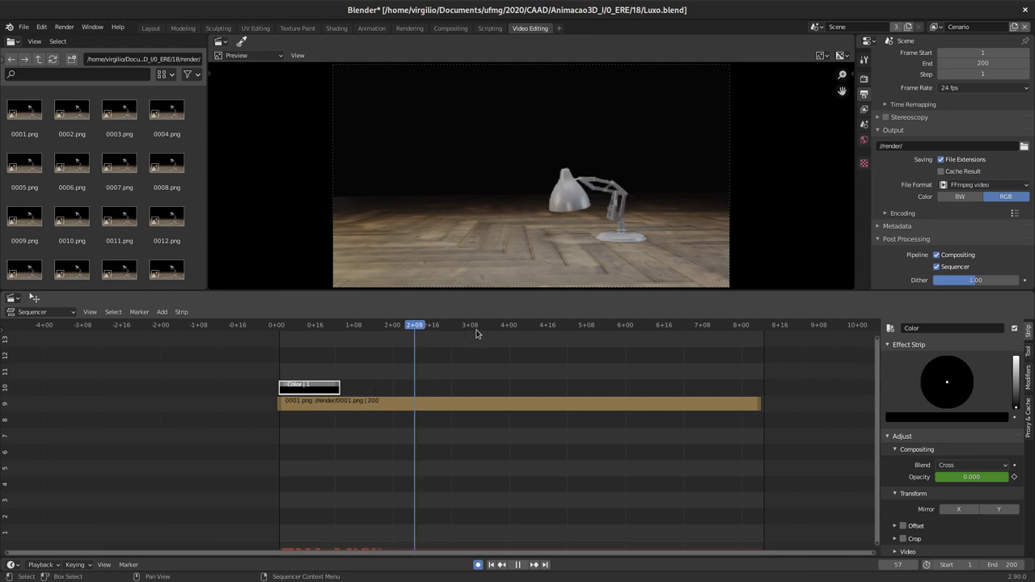
Step: Add a second colour strip at the footage's end on channel 10 and make it white
left_click(574, 328)
key("shift+a")
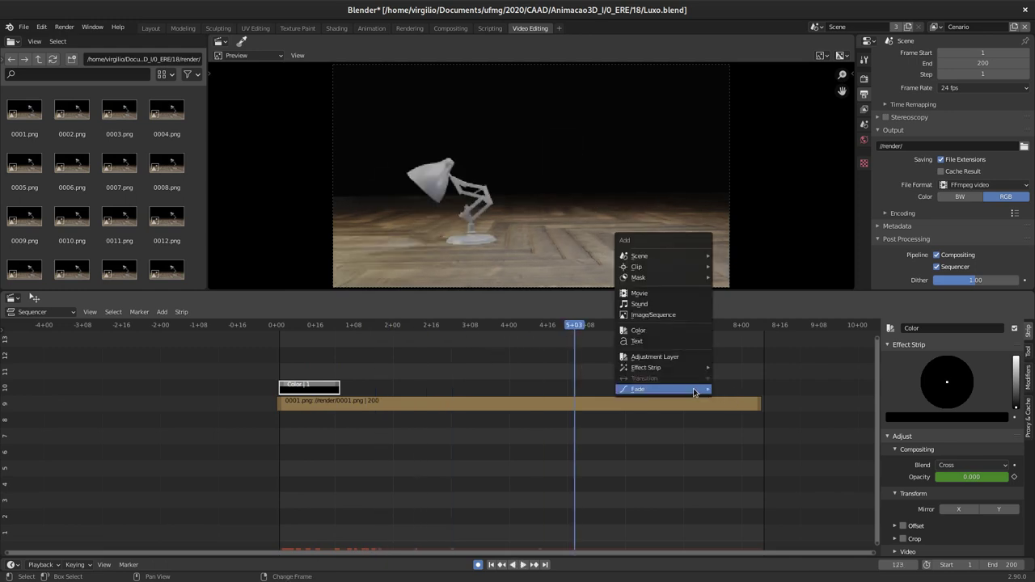
left_click(685, 340)
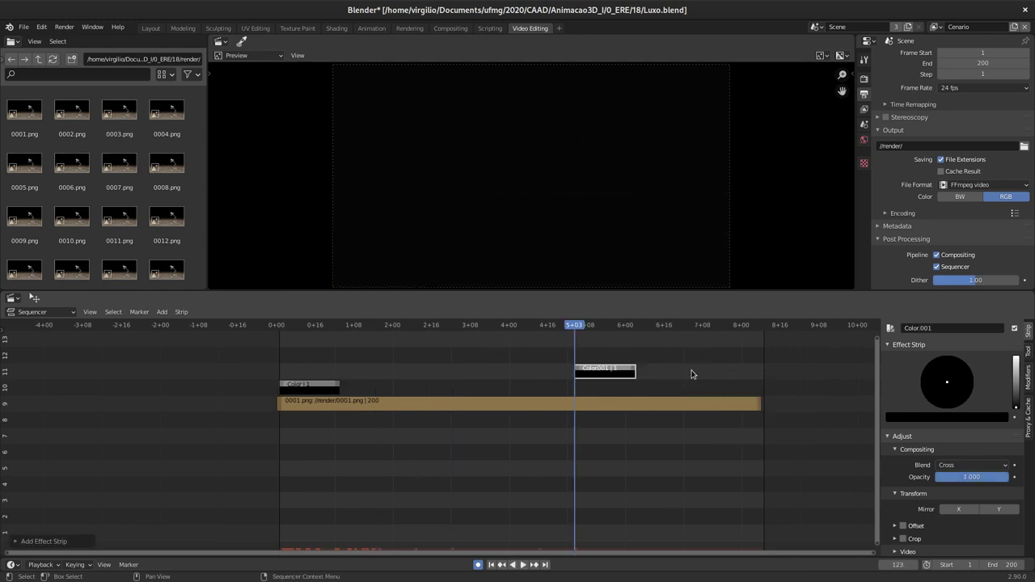
left_click_drag(629, 372, 761, 397)
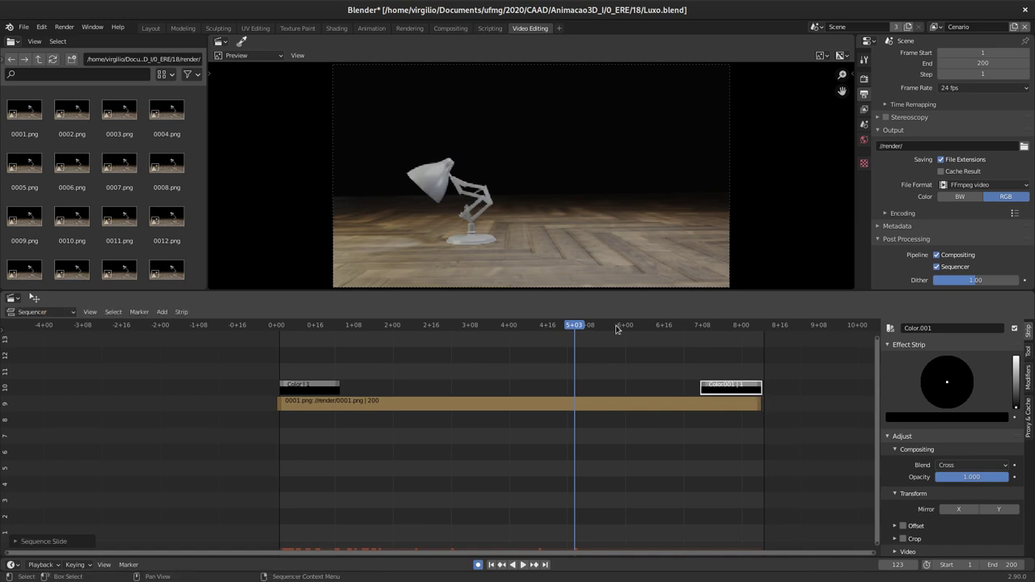
key("space")
key("space")
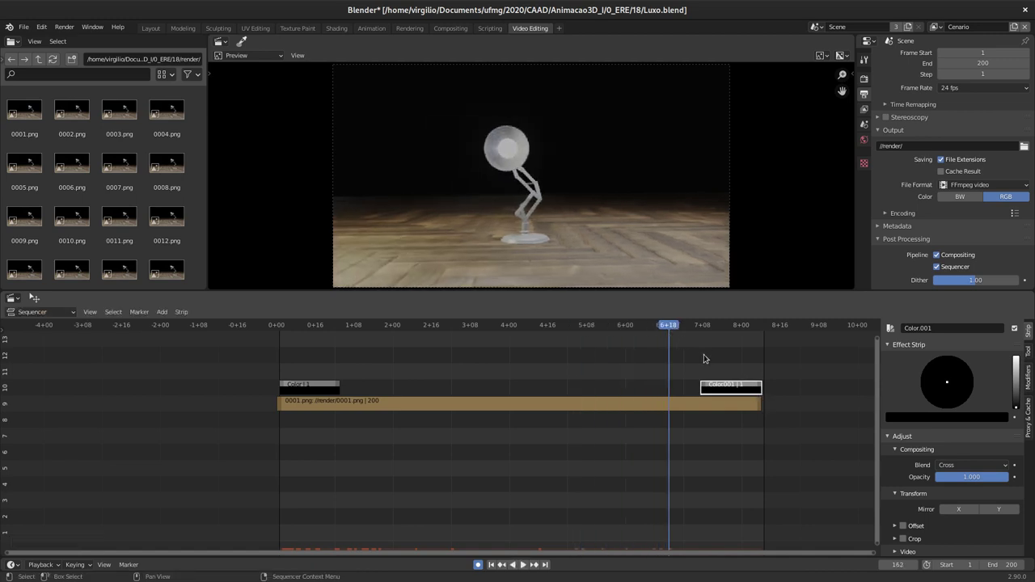
key("space")
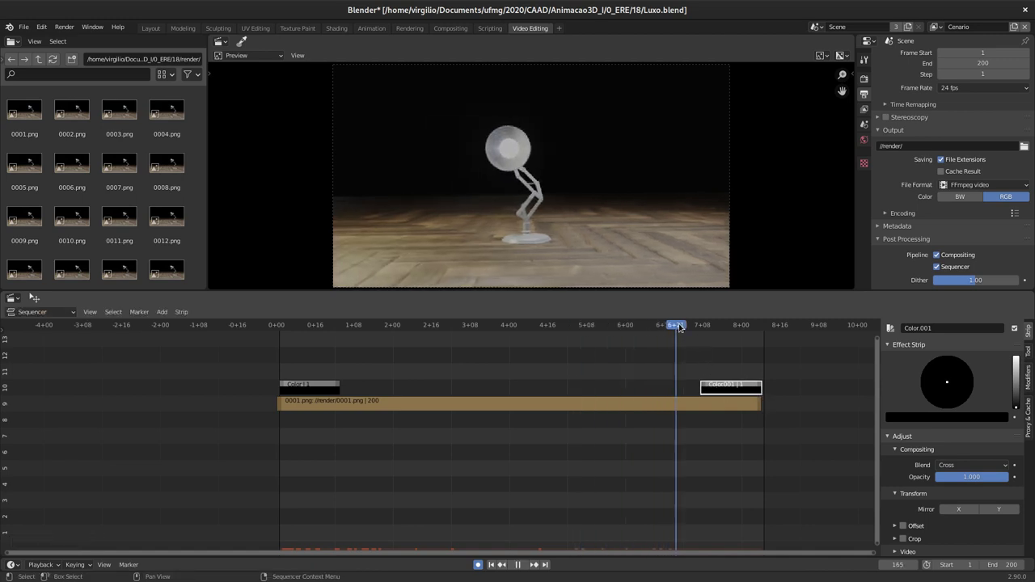
left_click(945, 421)
left_click_drag(1001, 346, 1001, 275)
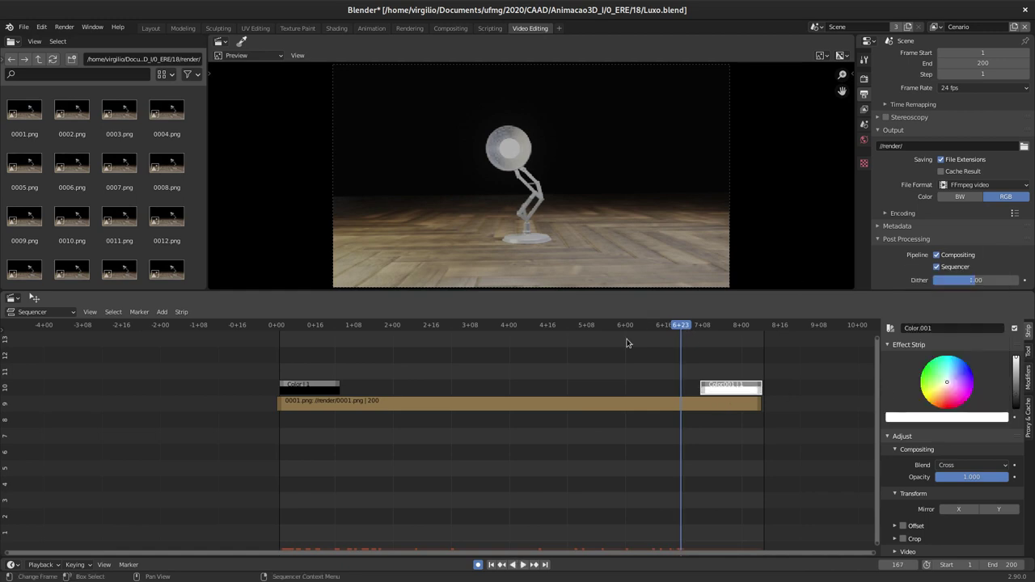
Step: Apply a Fade In to the white strip and scrub through the ending fade
key("shift+a")
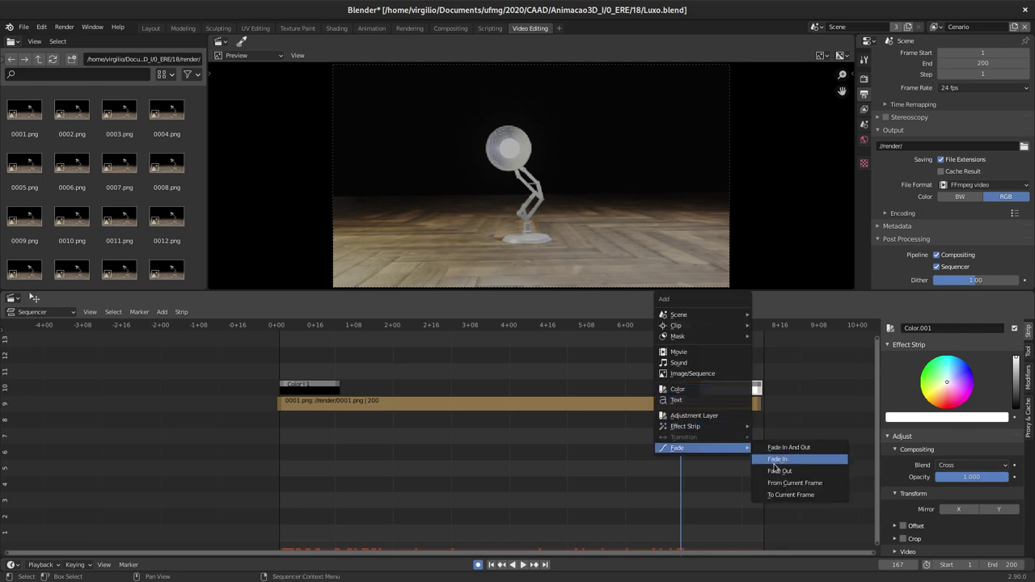
left_click(776, 461)
mouse_move(686, 332)
left_mouse_down()
mouse_move(615, 325)
mouse_move(766, 324)
mouse_move(715, 324)
left_mouse_up()
mouse_move(636, 328)
left_mouse_down()
mouse_move(612, 326)
mouse_move(593, 347)
left_mouse_up()
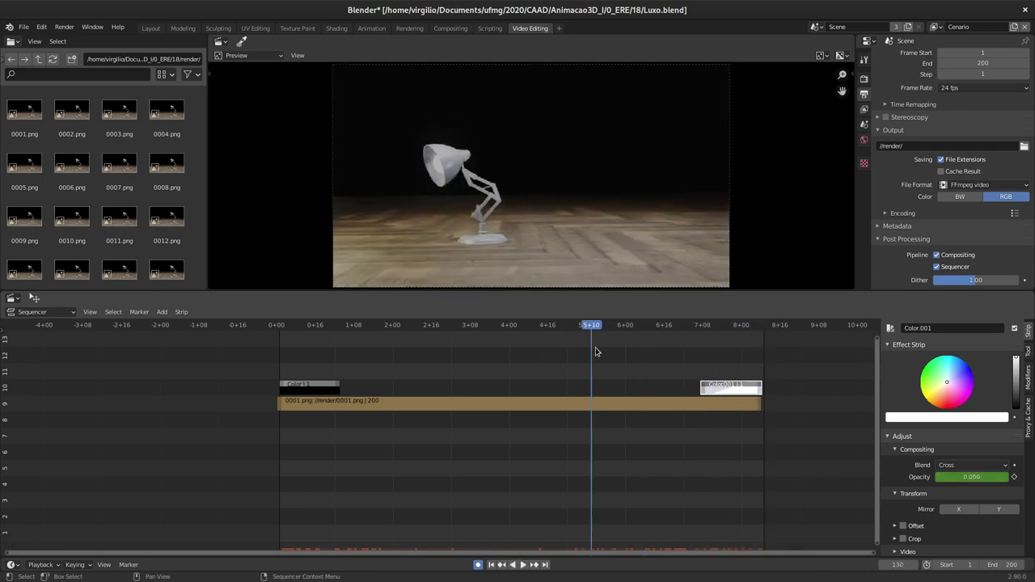
scroll(943, 175, "up", 1)
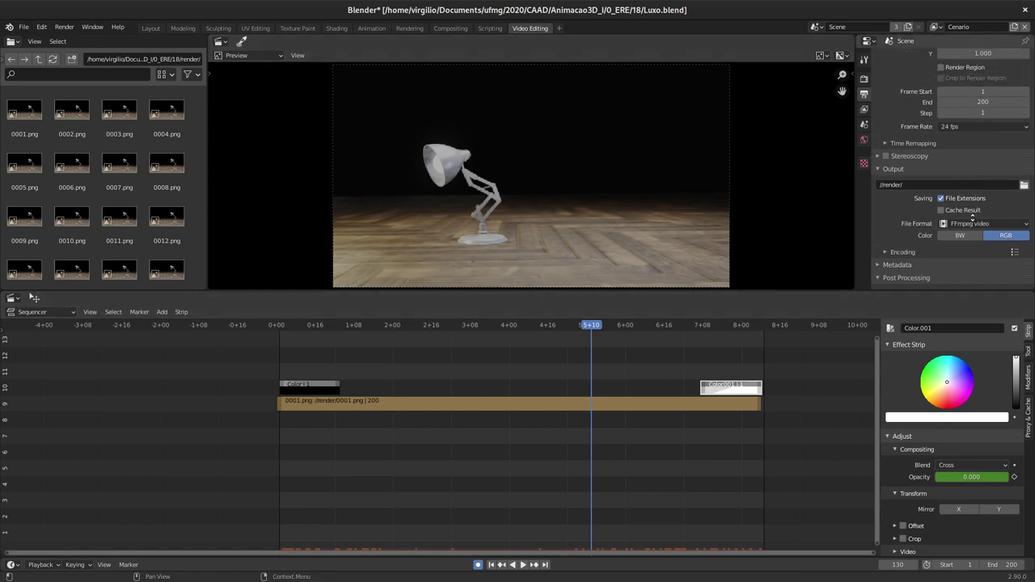
scroll(943, 176, "up", 2)
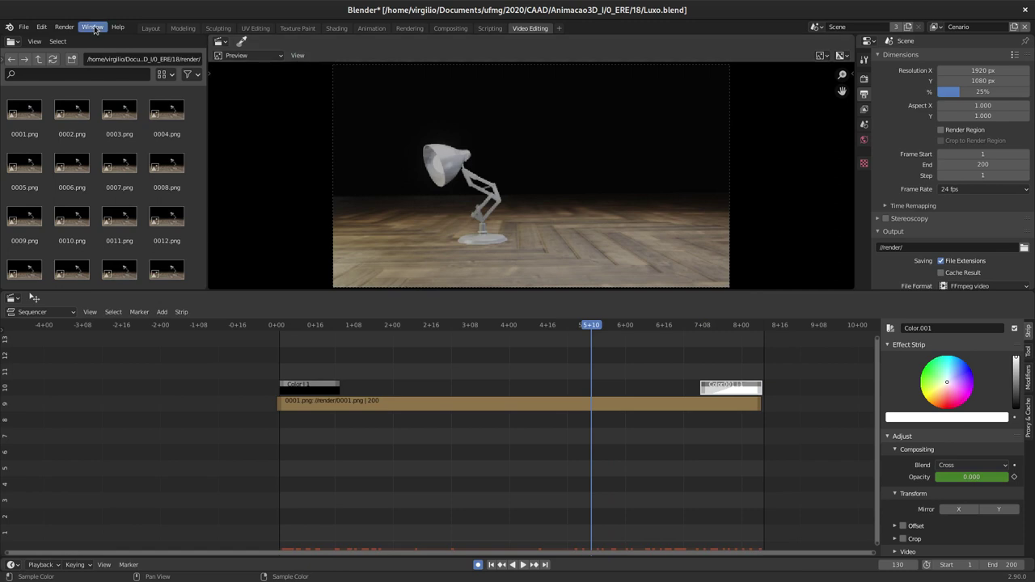
Step: Render the lamp sequence as an FFmpeg video, play it back, and close the player
left_click(64, 30)
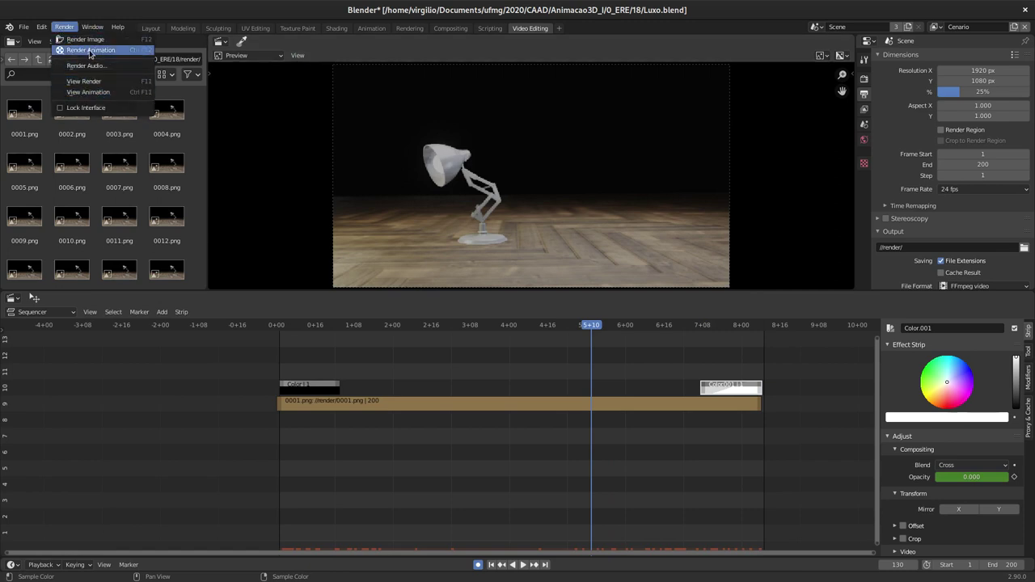
left_click(91, 51)
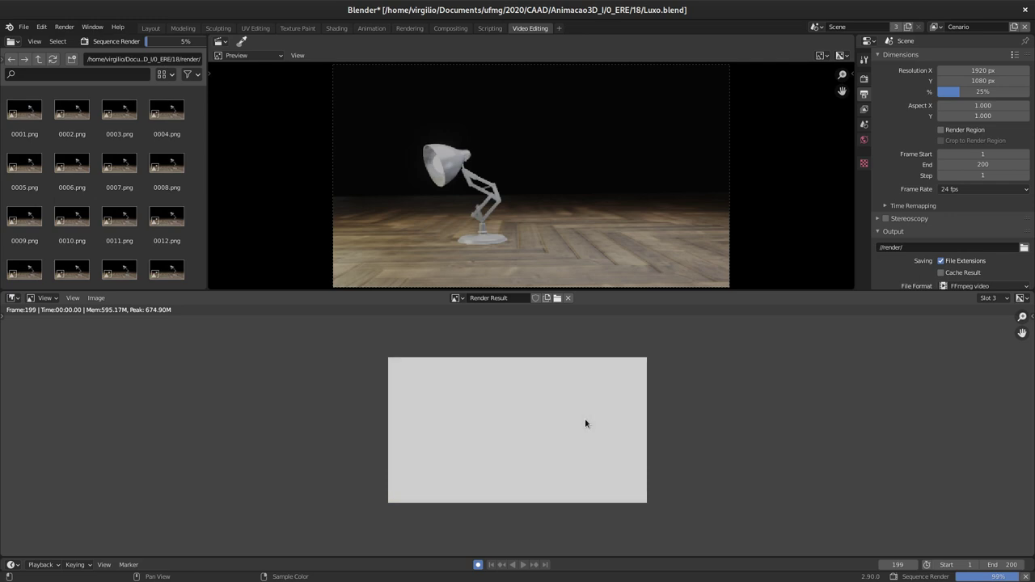
left_click(65, 29)
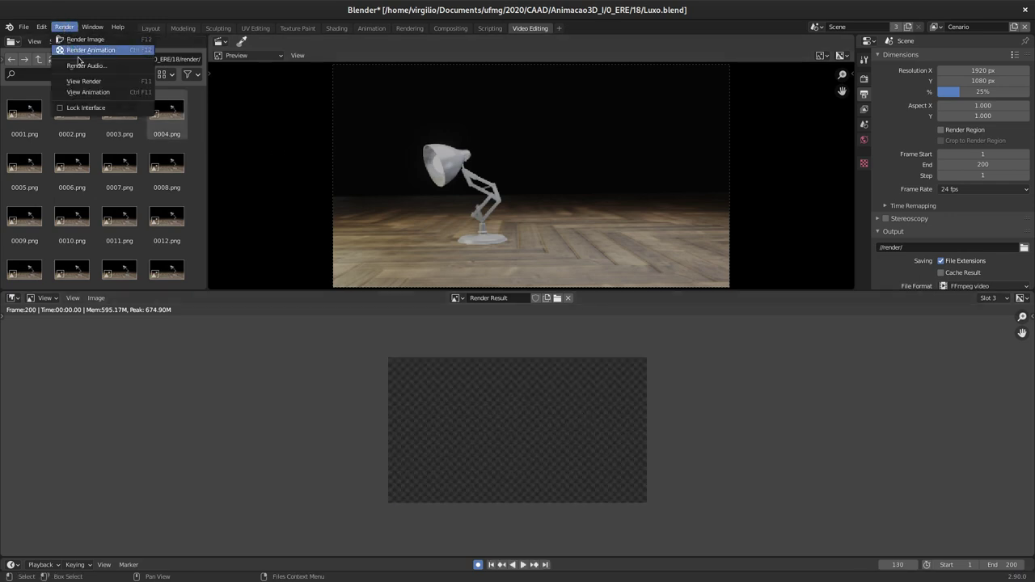
left_click(98, 92)
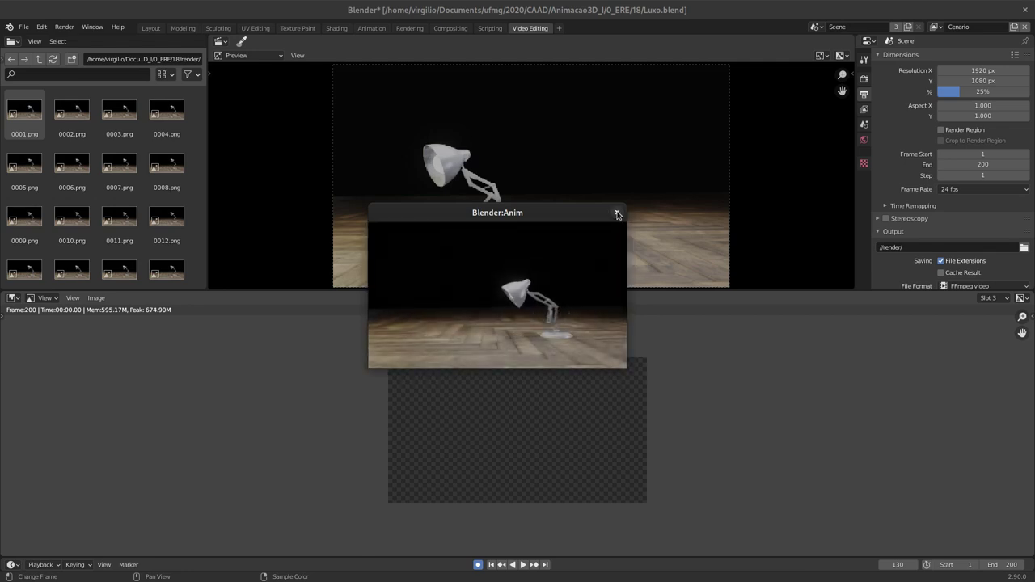
left_click(616, 214)
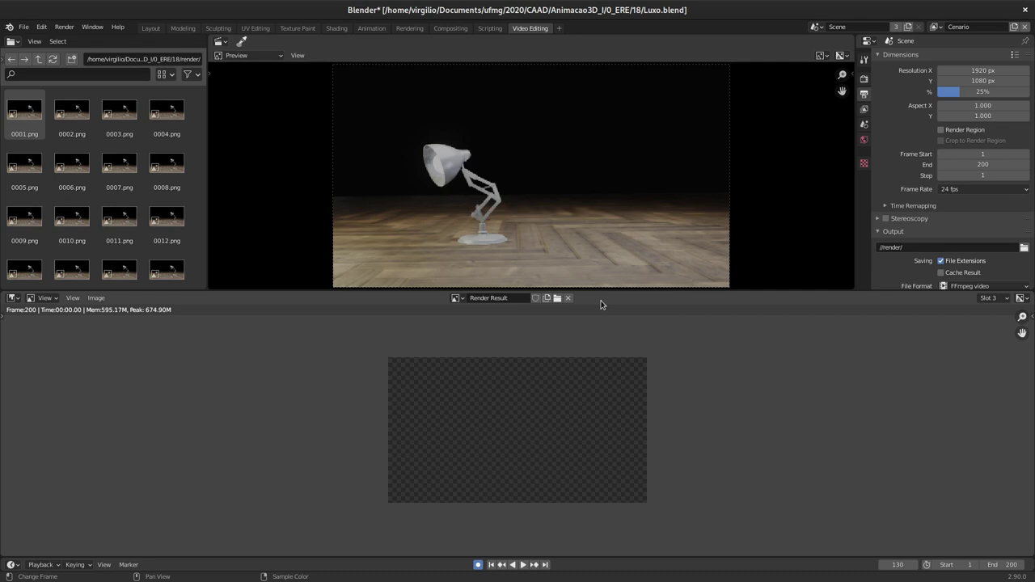